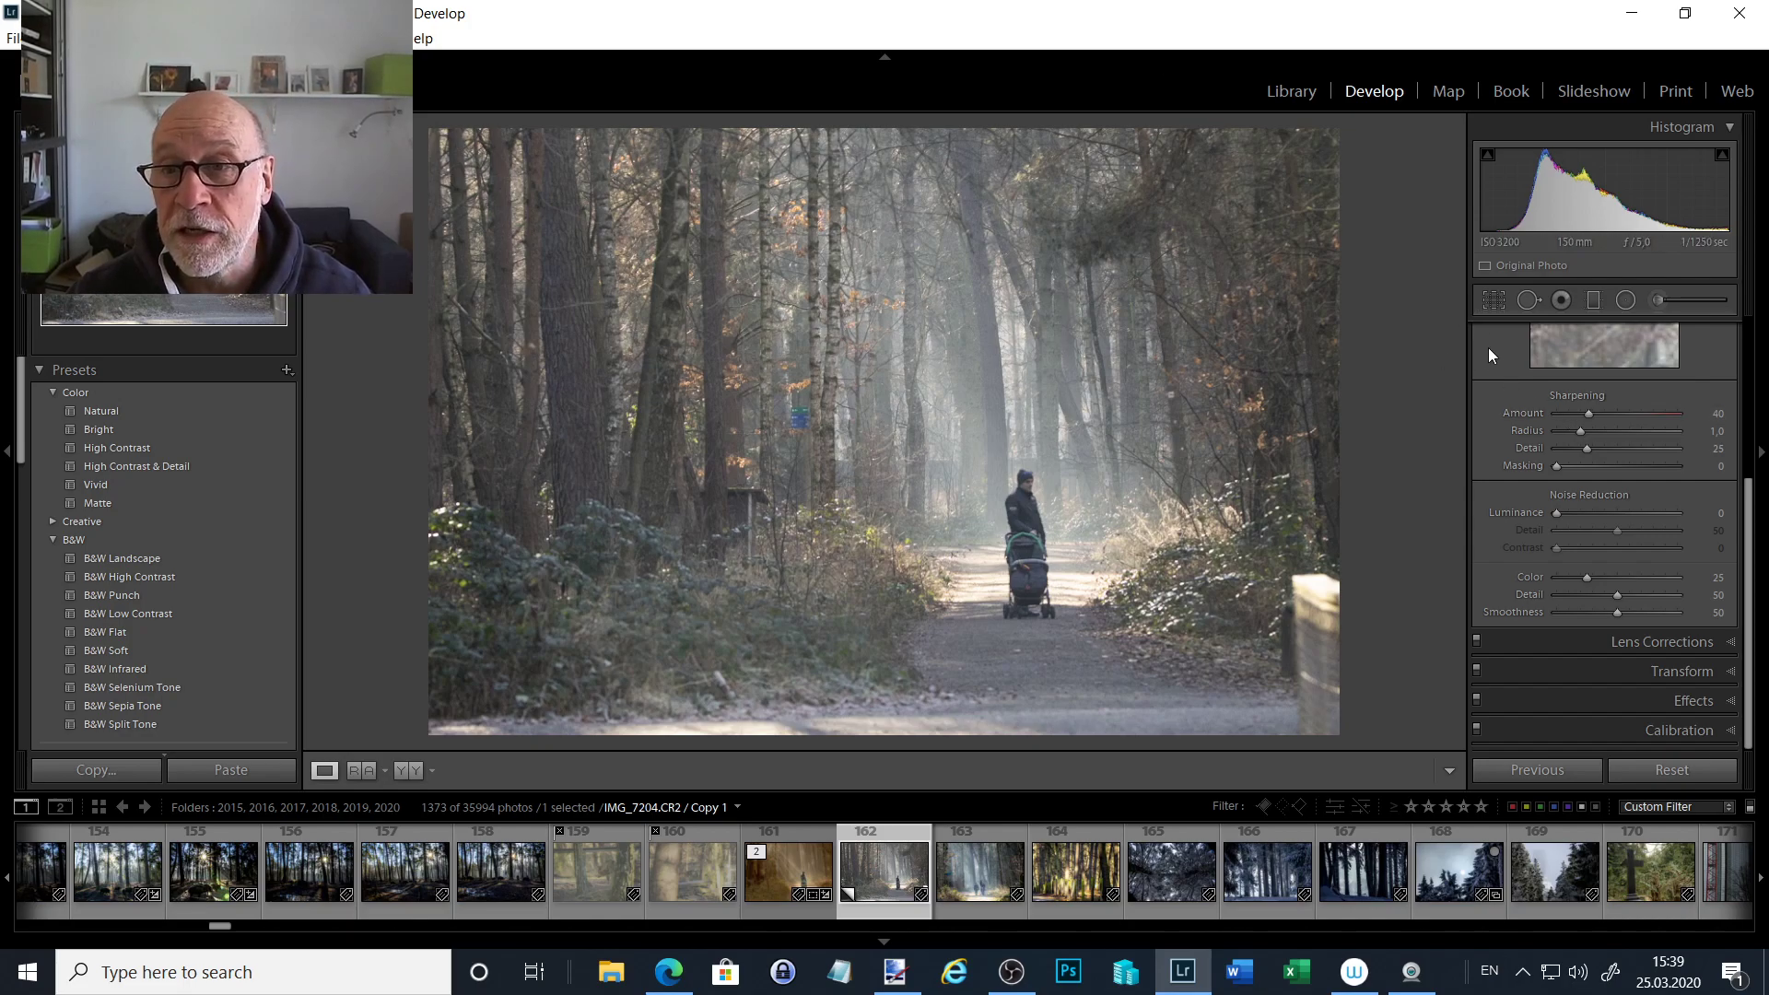
- Crop the forest photo more tightly around the person with the stroller, keeping the original aspect ratio and the figure right of centre
click(1497, 304)
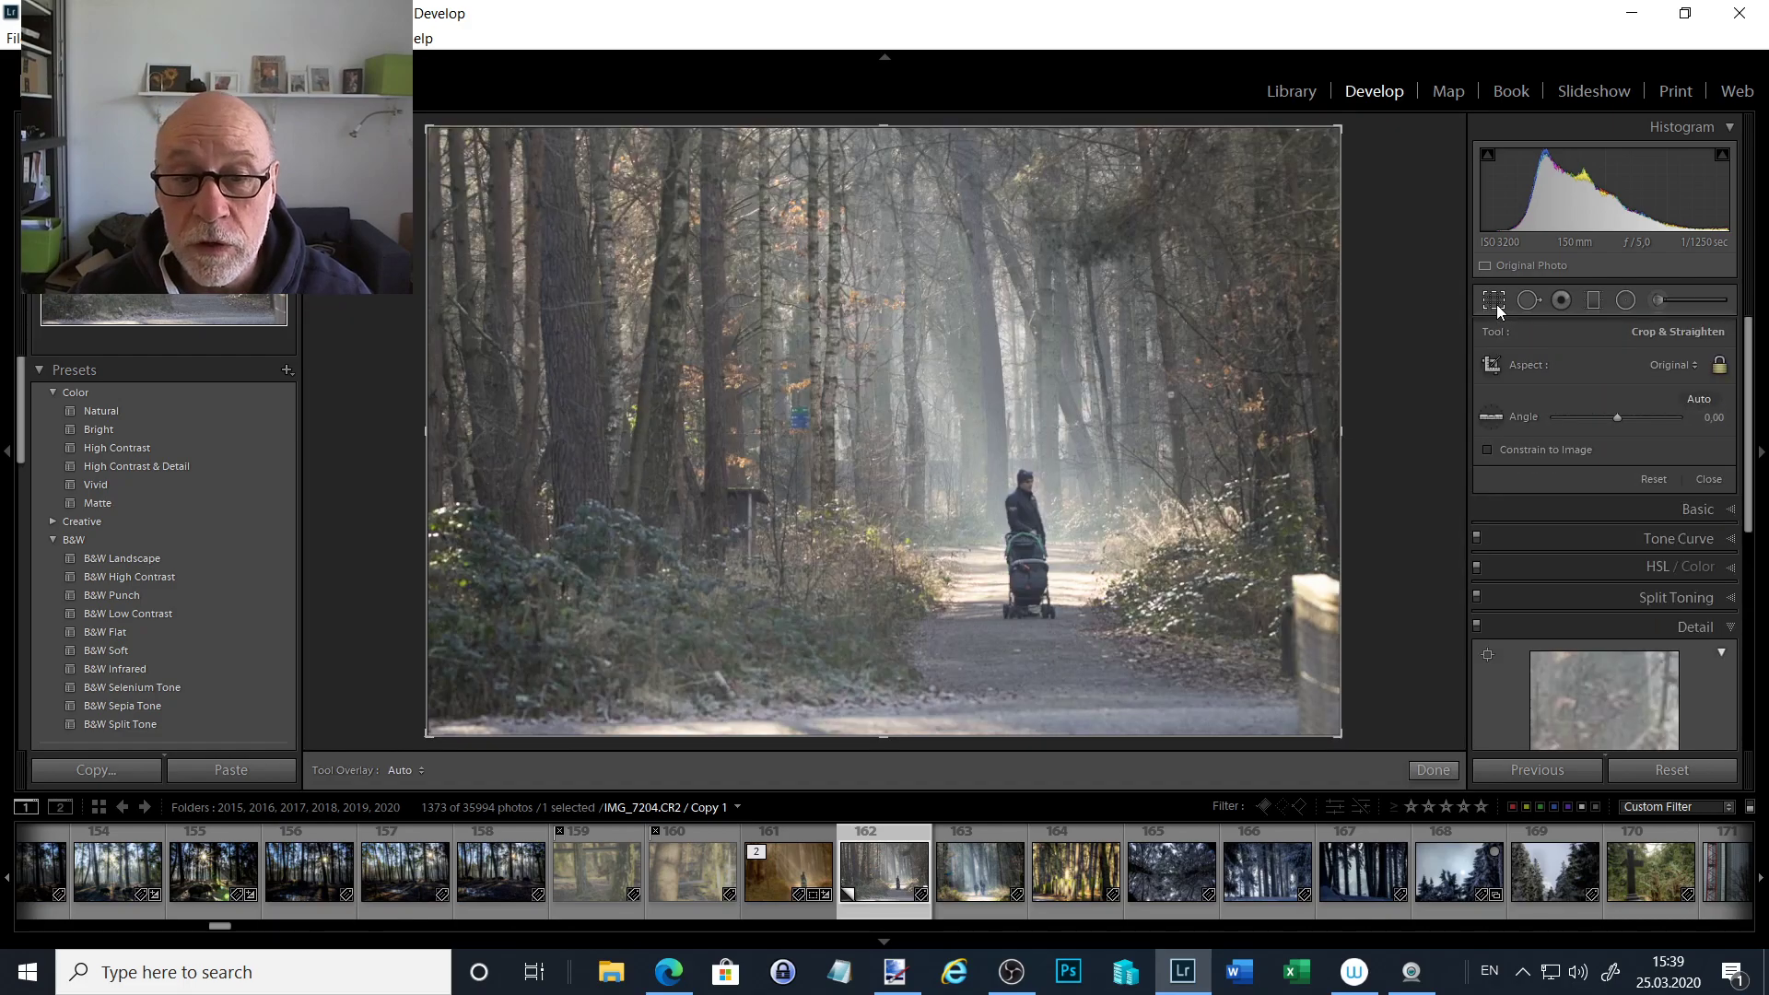
drag(428, 126, 576, 226)
mouse_move(866, 477)
mouse_down()
mouse_move(901, 511)
mouse_move(886, 476)
mouse_up()
drag(576, 226, 584, 239)
drag(749, 373, 798, 369)
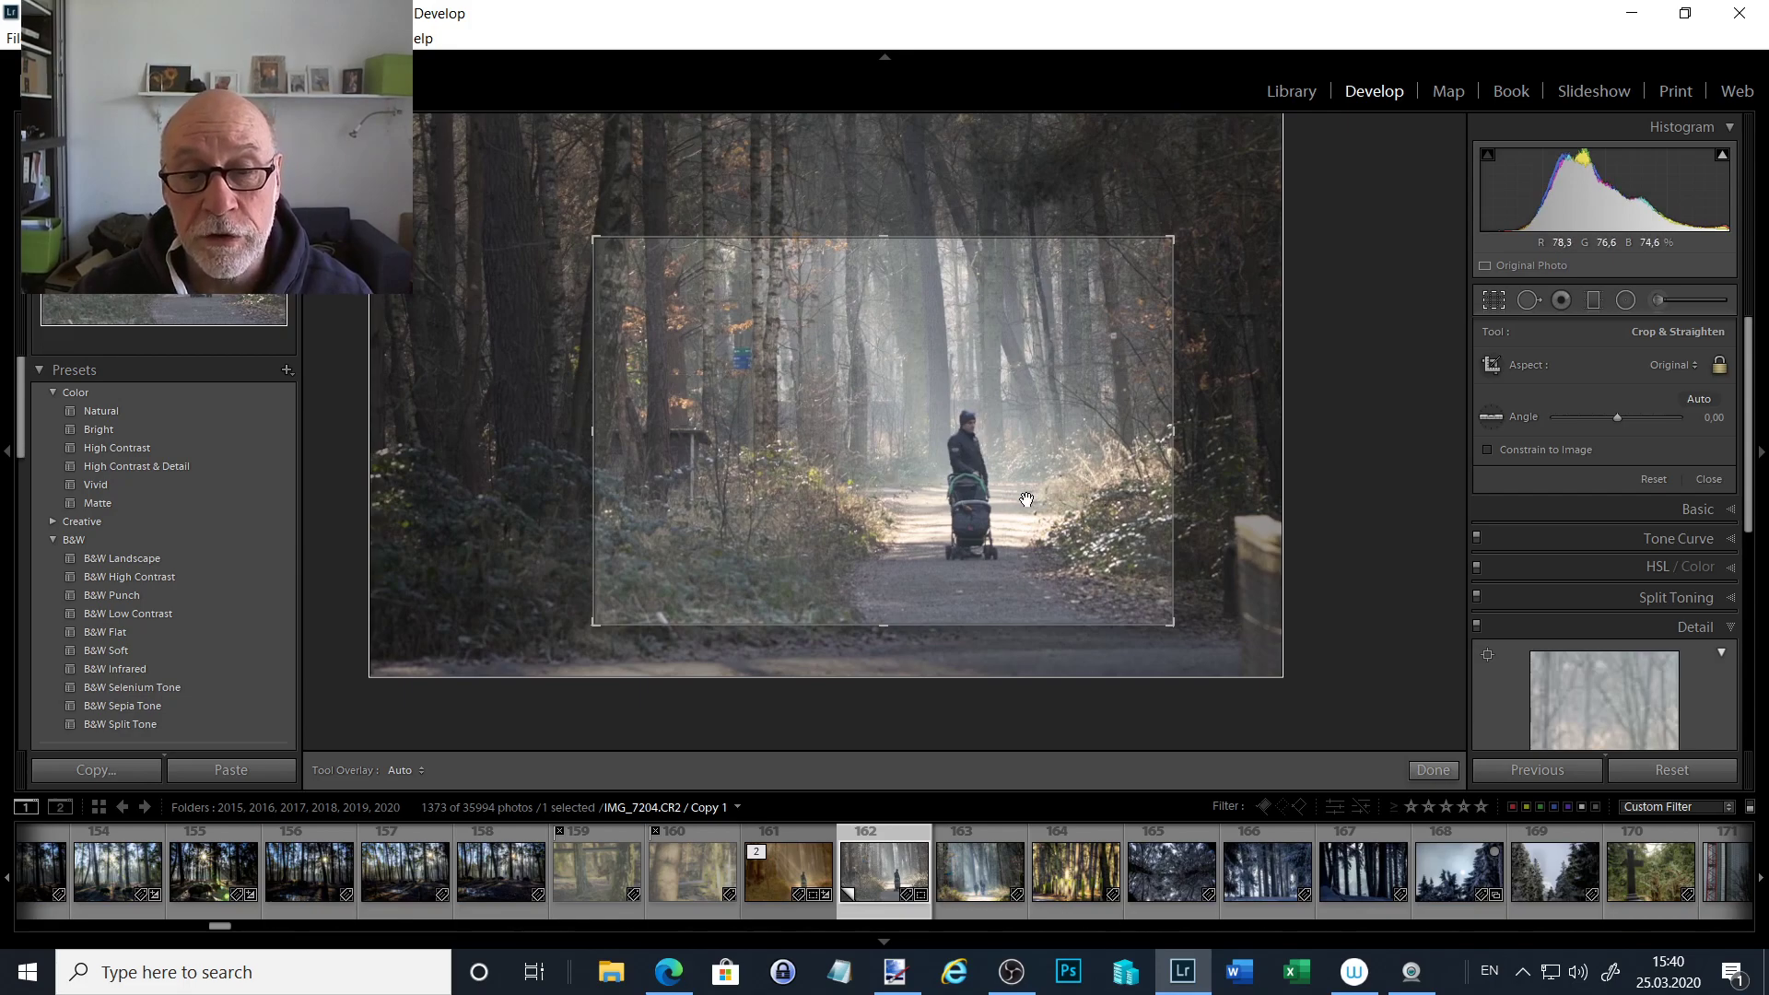
drag(810, 403, 820, 414)
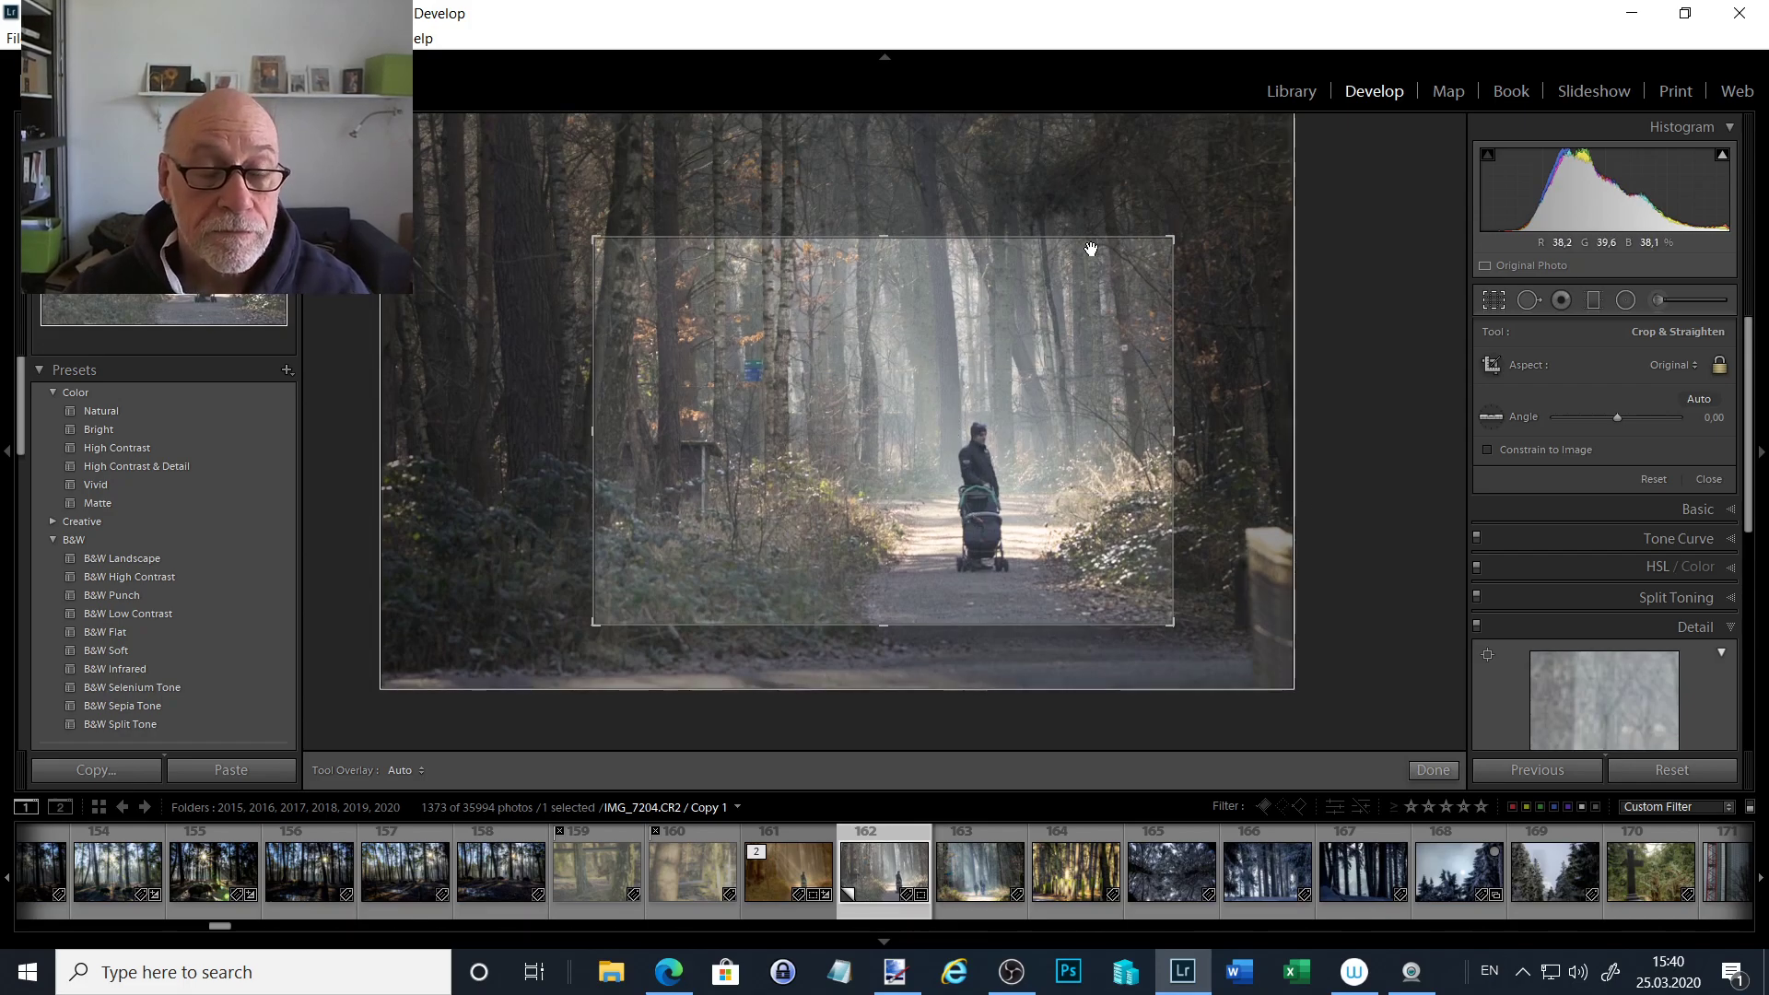
key(Return)
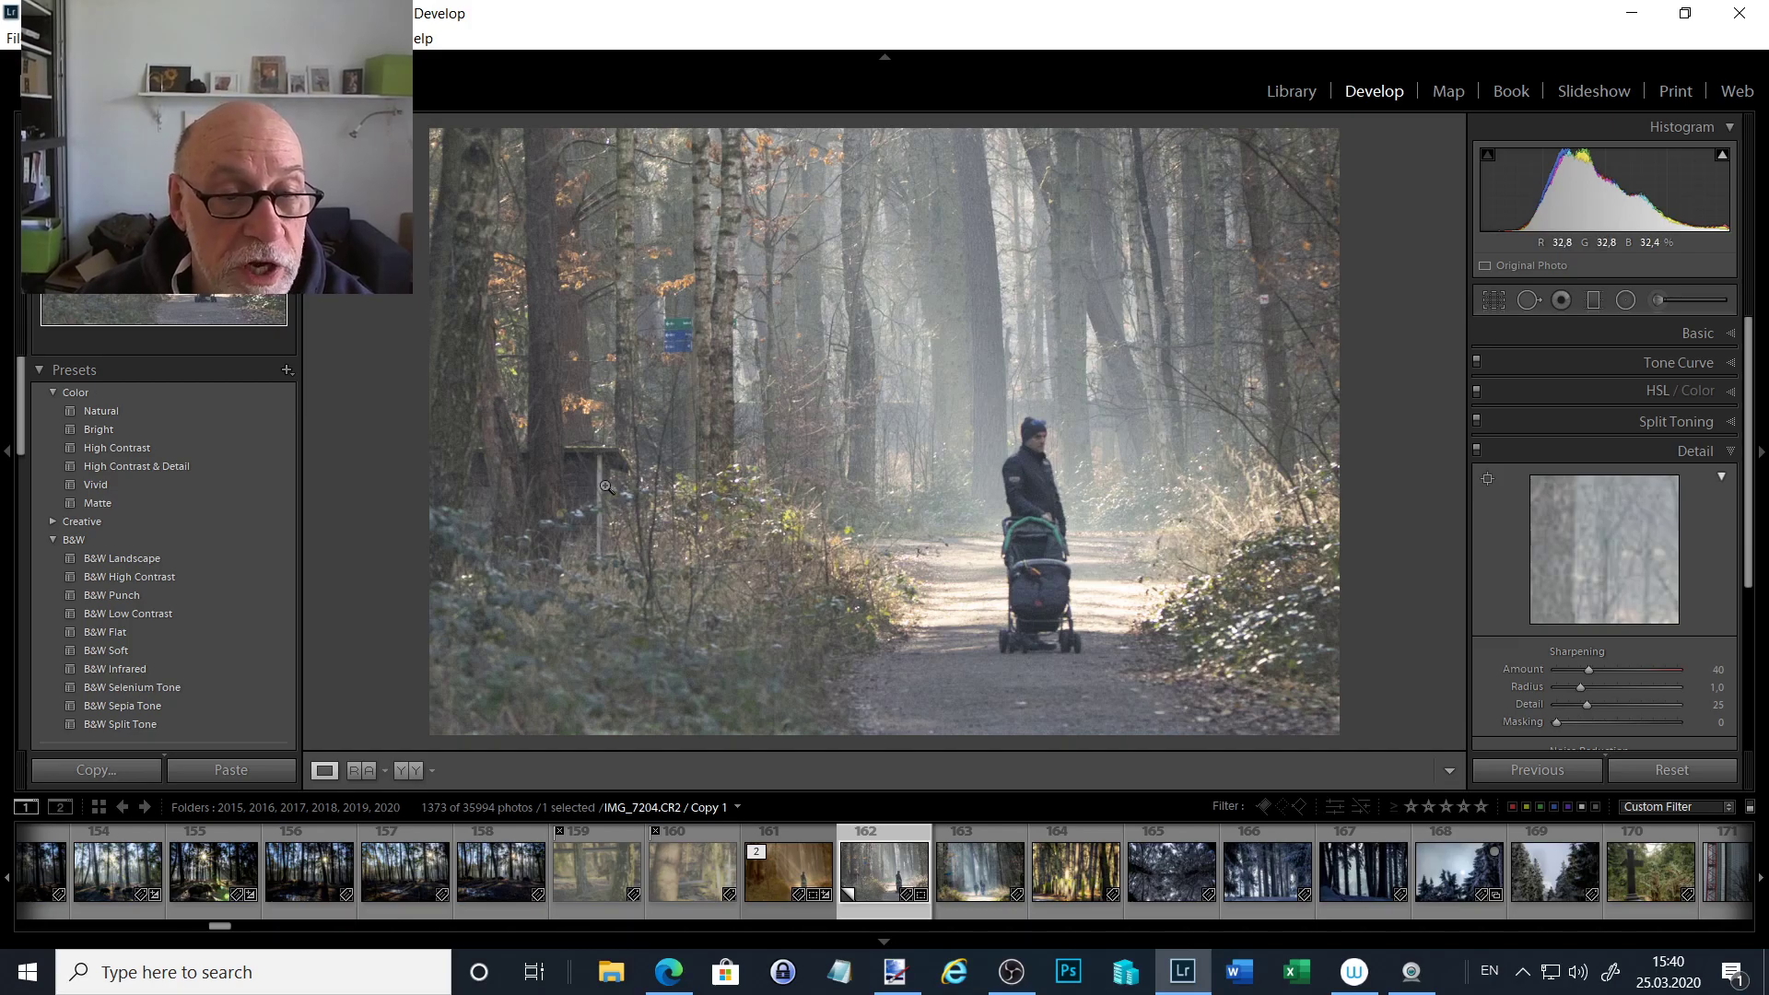
- Clone out the pale spot on the dark trunk right of the person with a size 62 brush, sampling just below it
click(1527, 302)
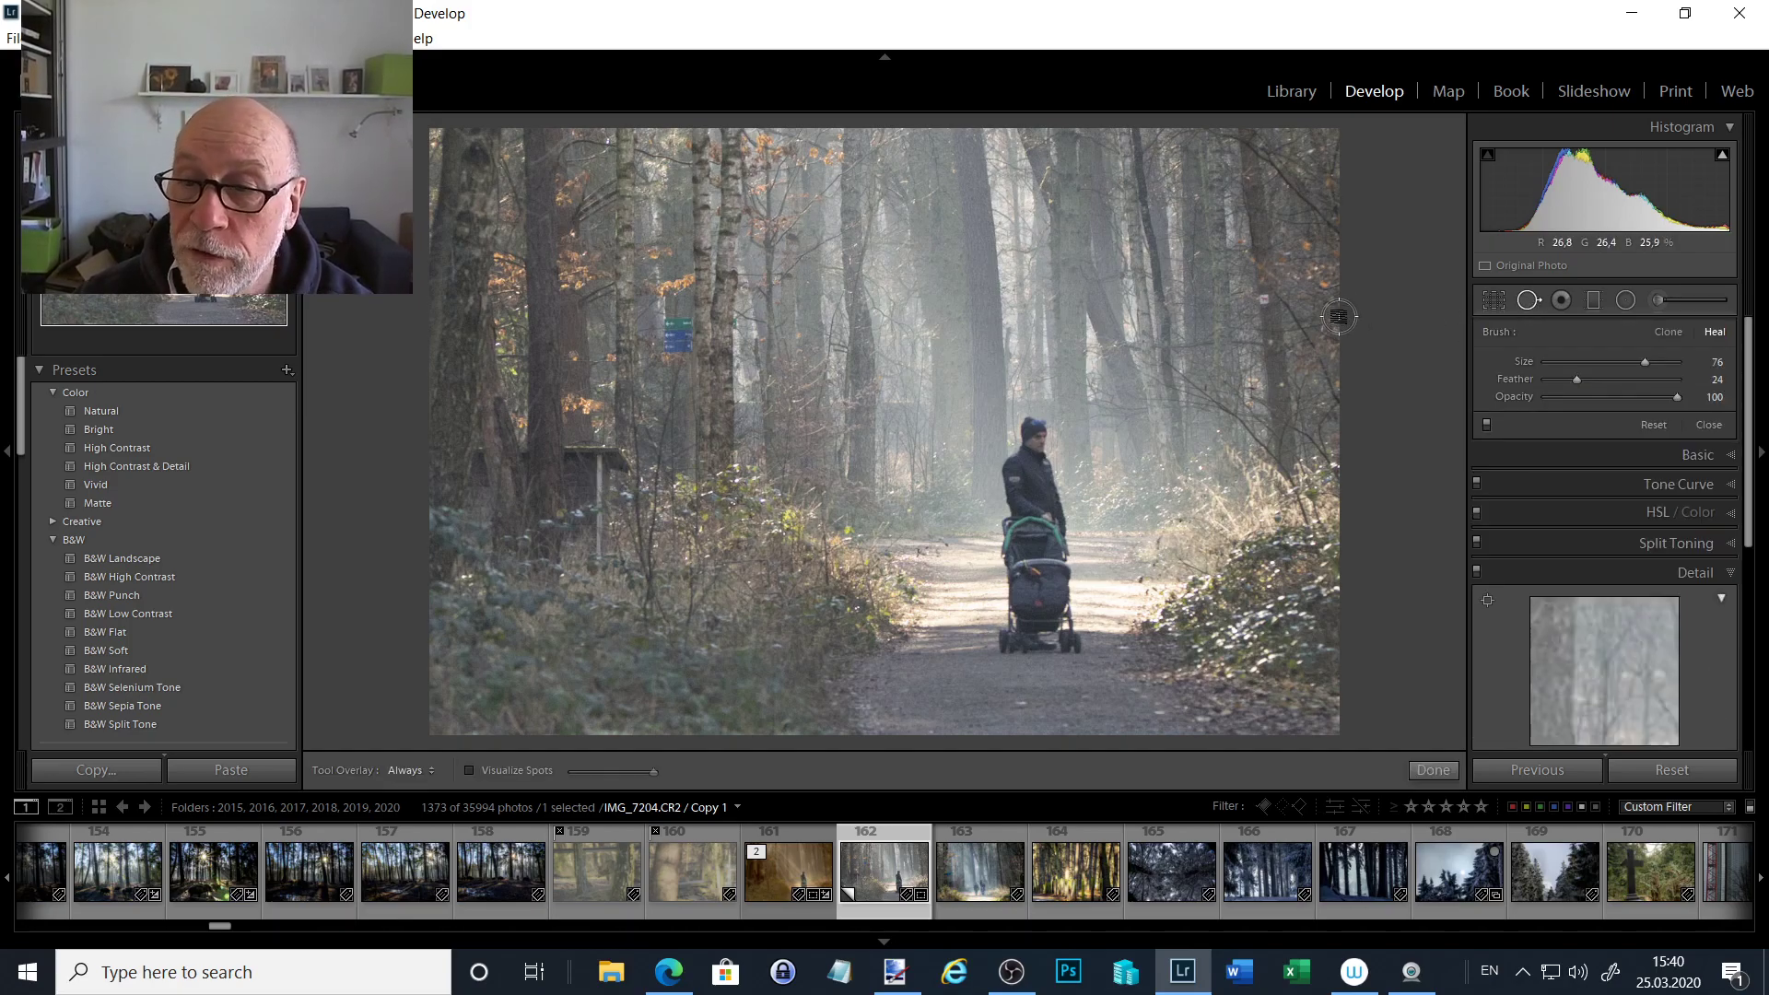
click(1670, 333)
scroll(1263, 318, down, 2)
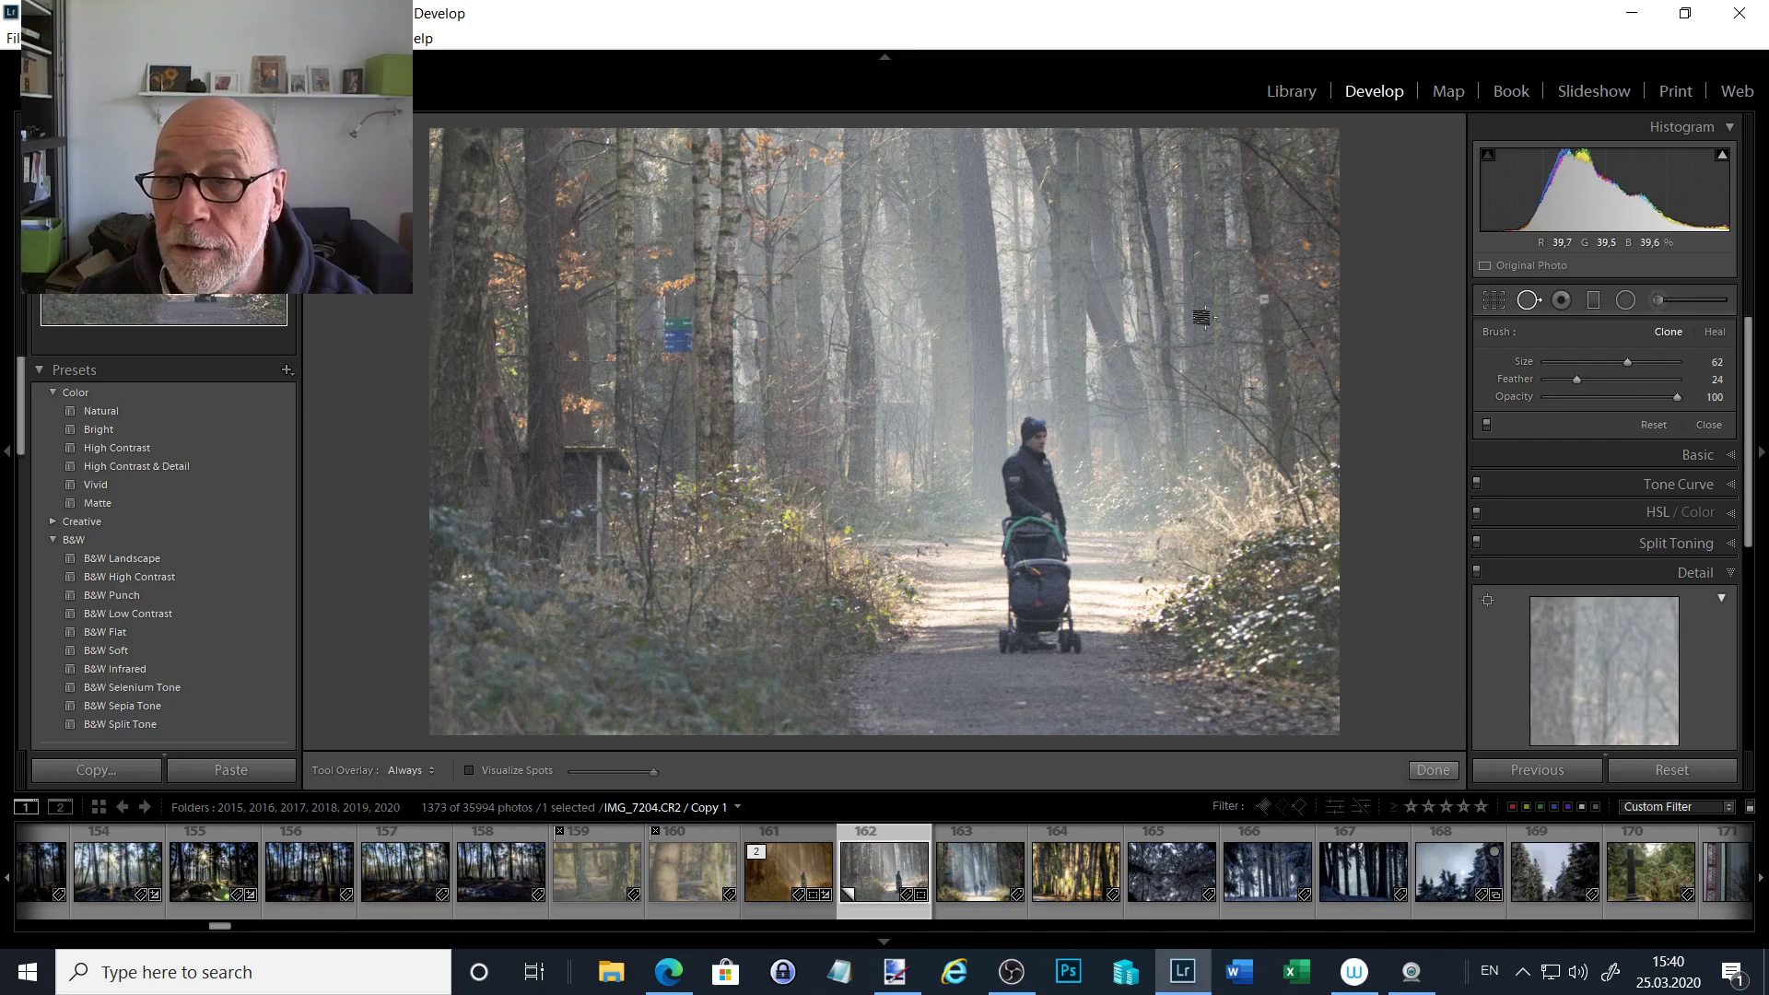
click(1266, 299)
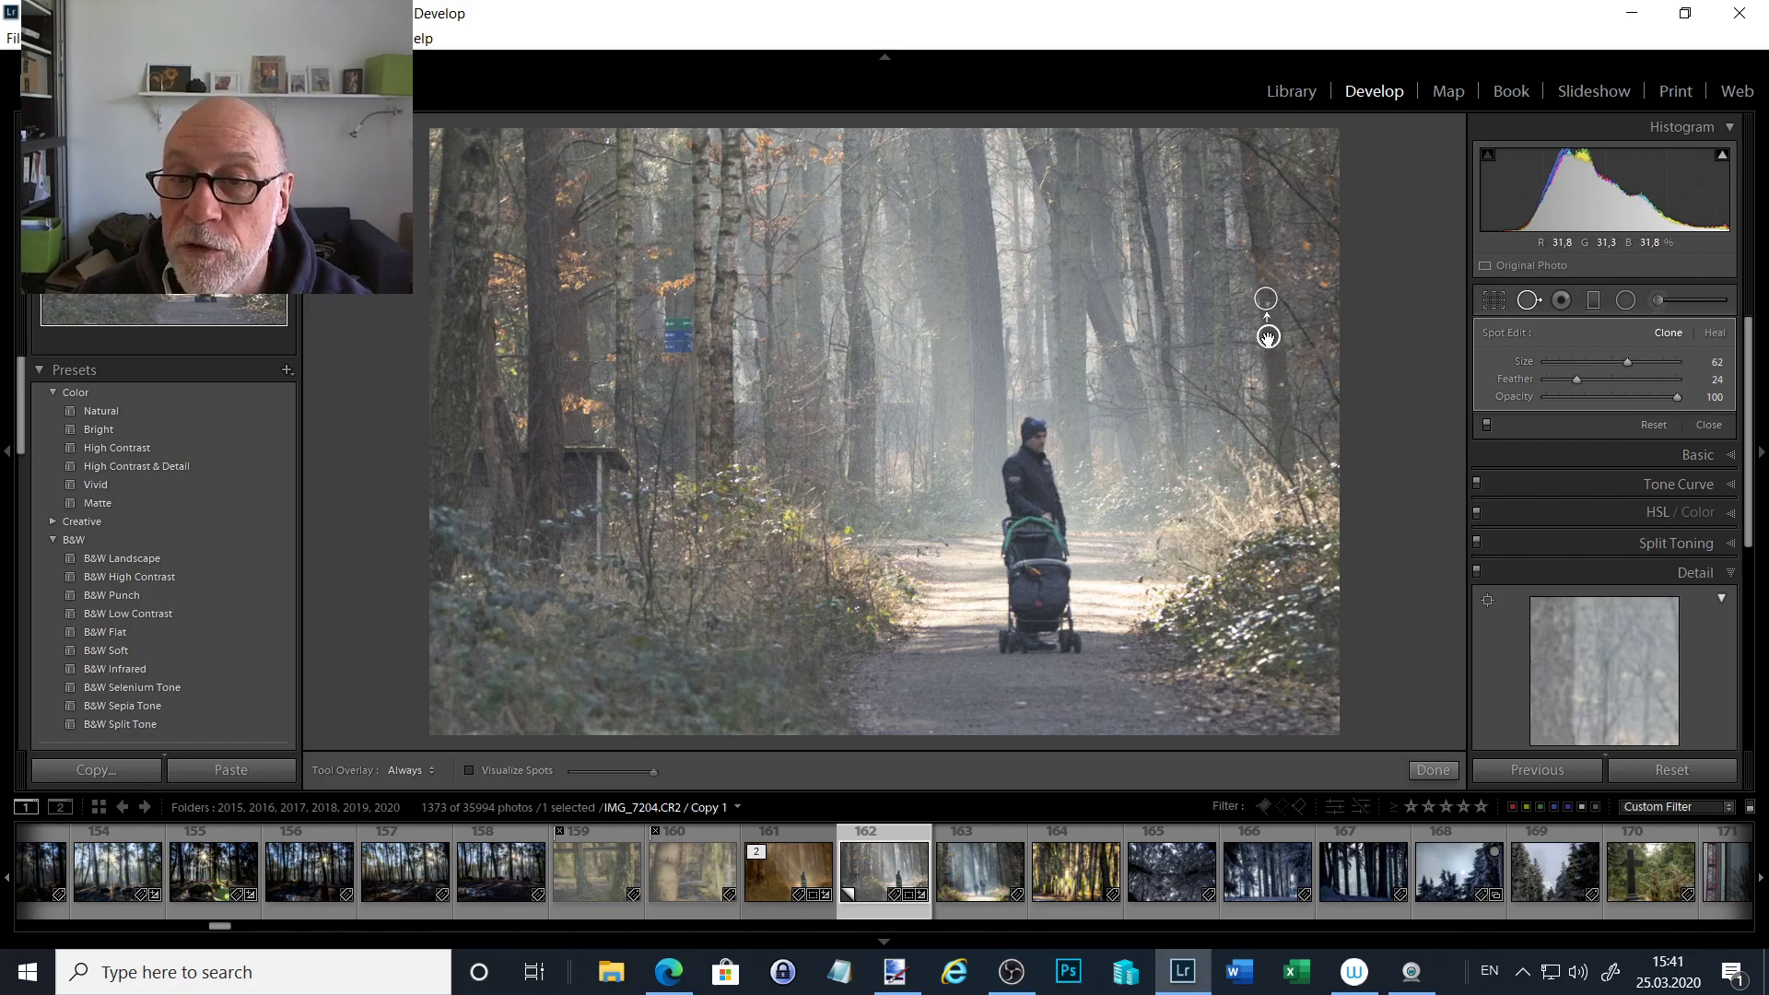
key(Delete)
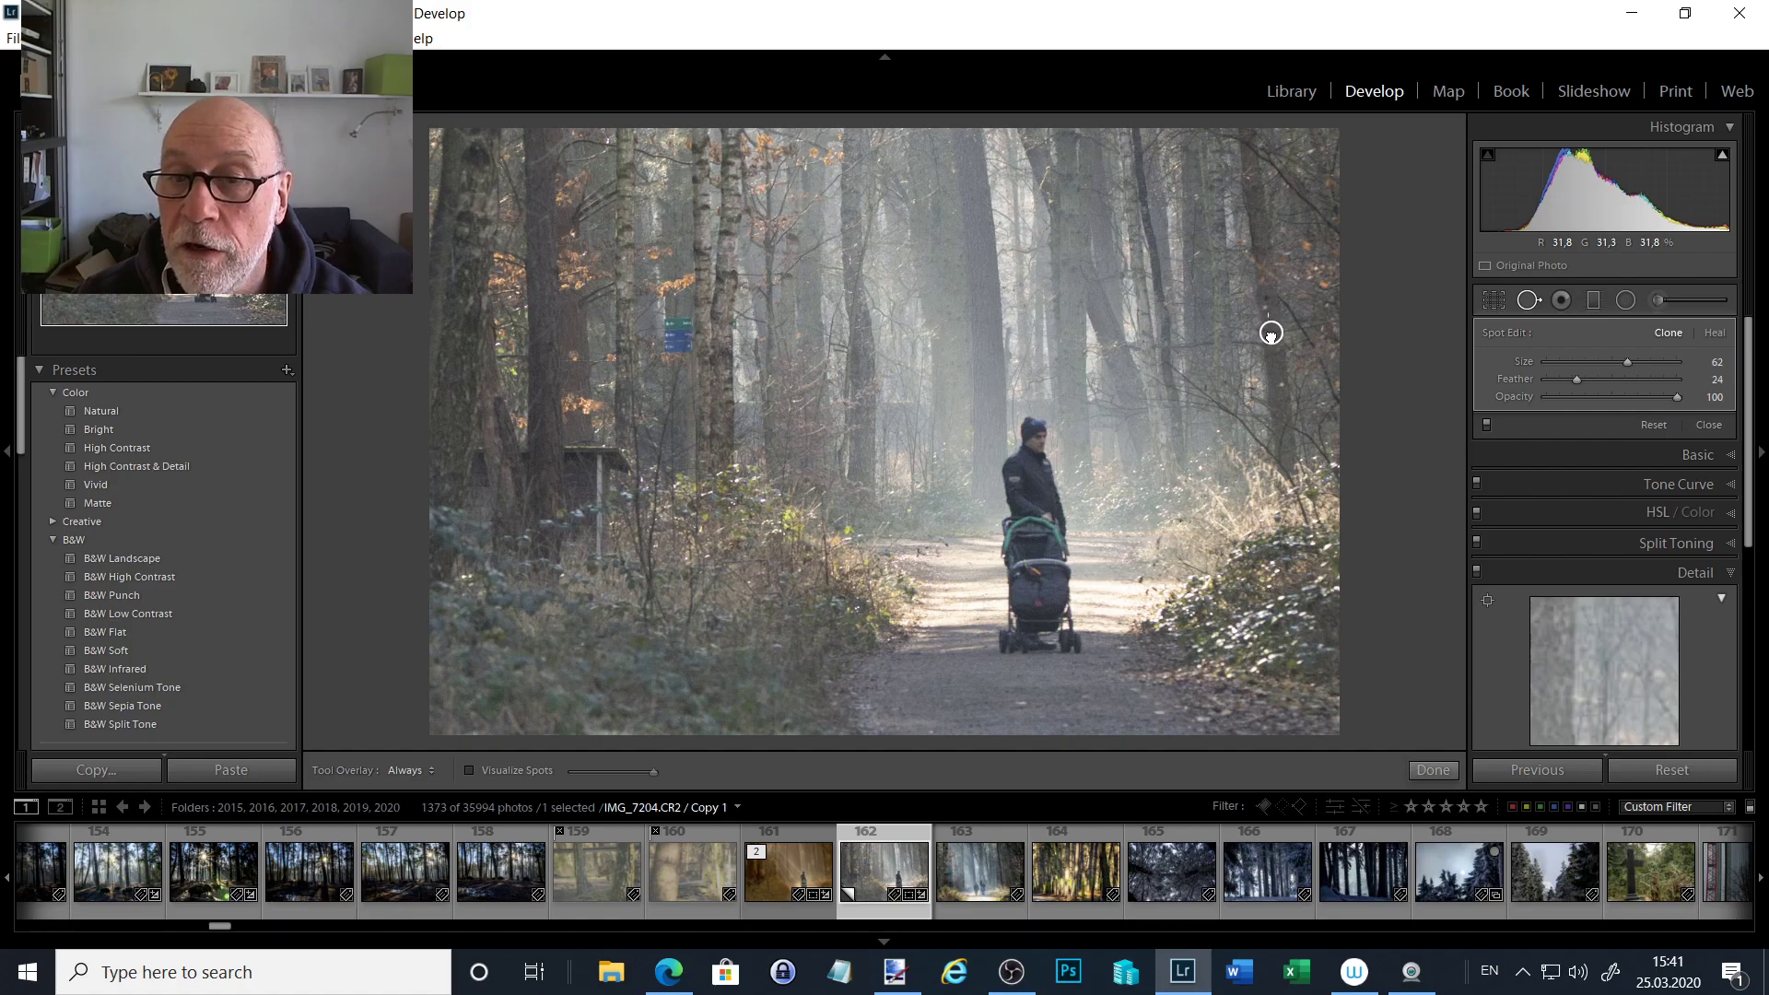
click(1270, 332)
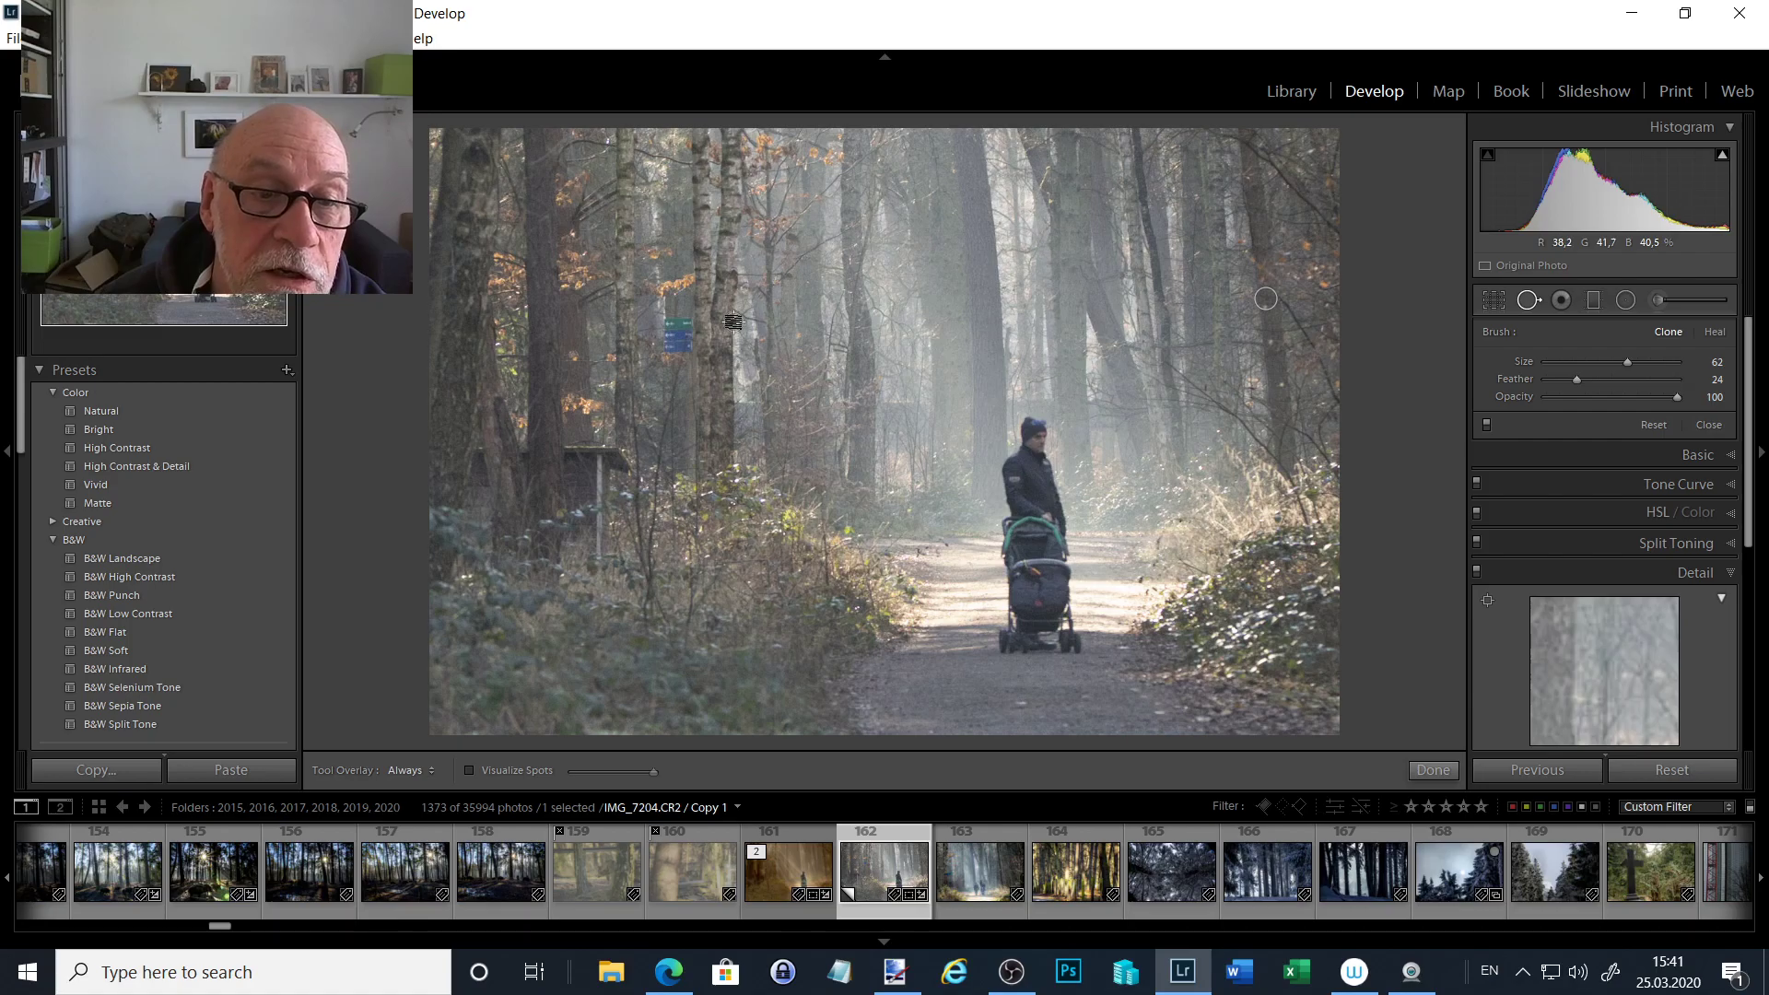
- Retouch the mark on the birch trunk beside the blue sign, sampling lower on the same trunk, and switch the spot to Heal
click(734, 322)
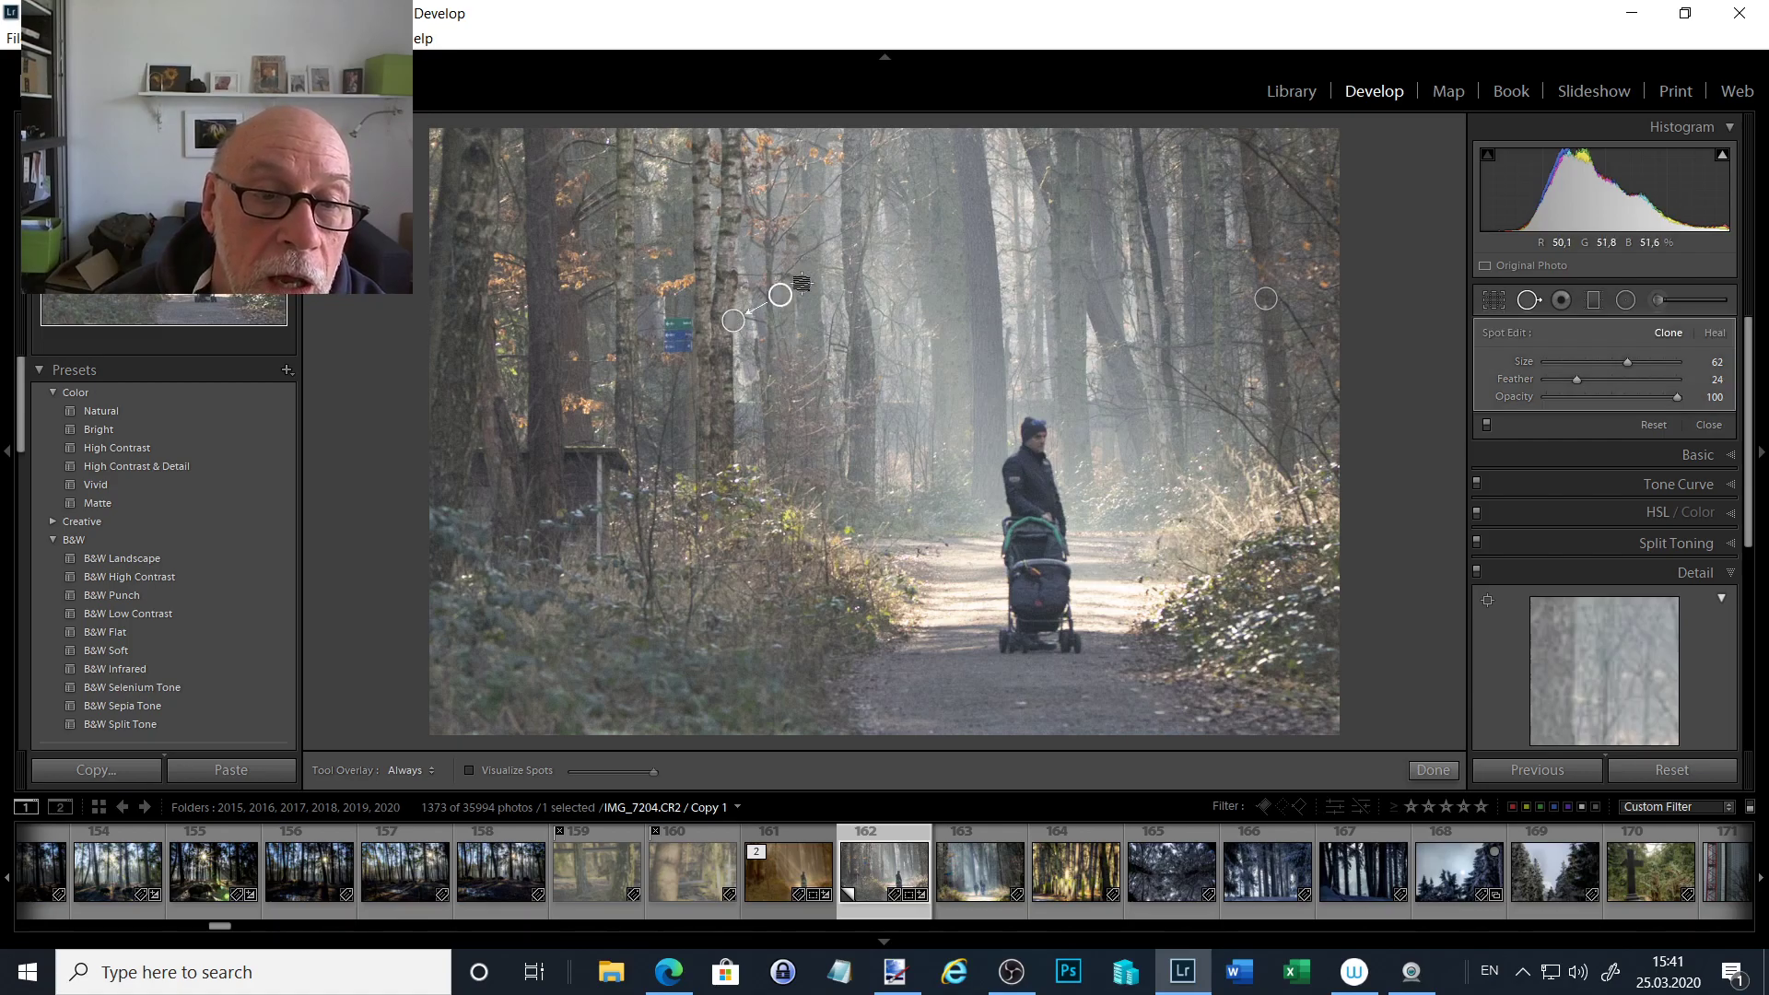
drag(784, 298, 737, 387)
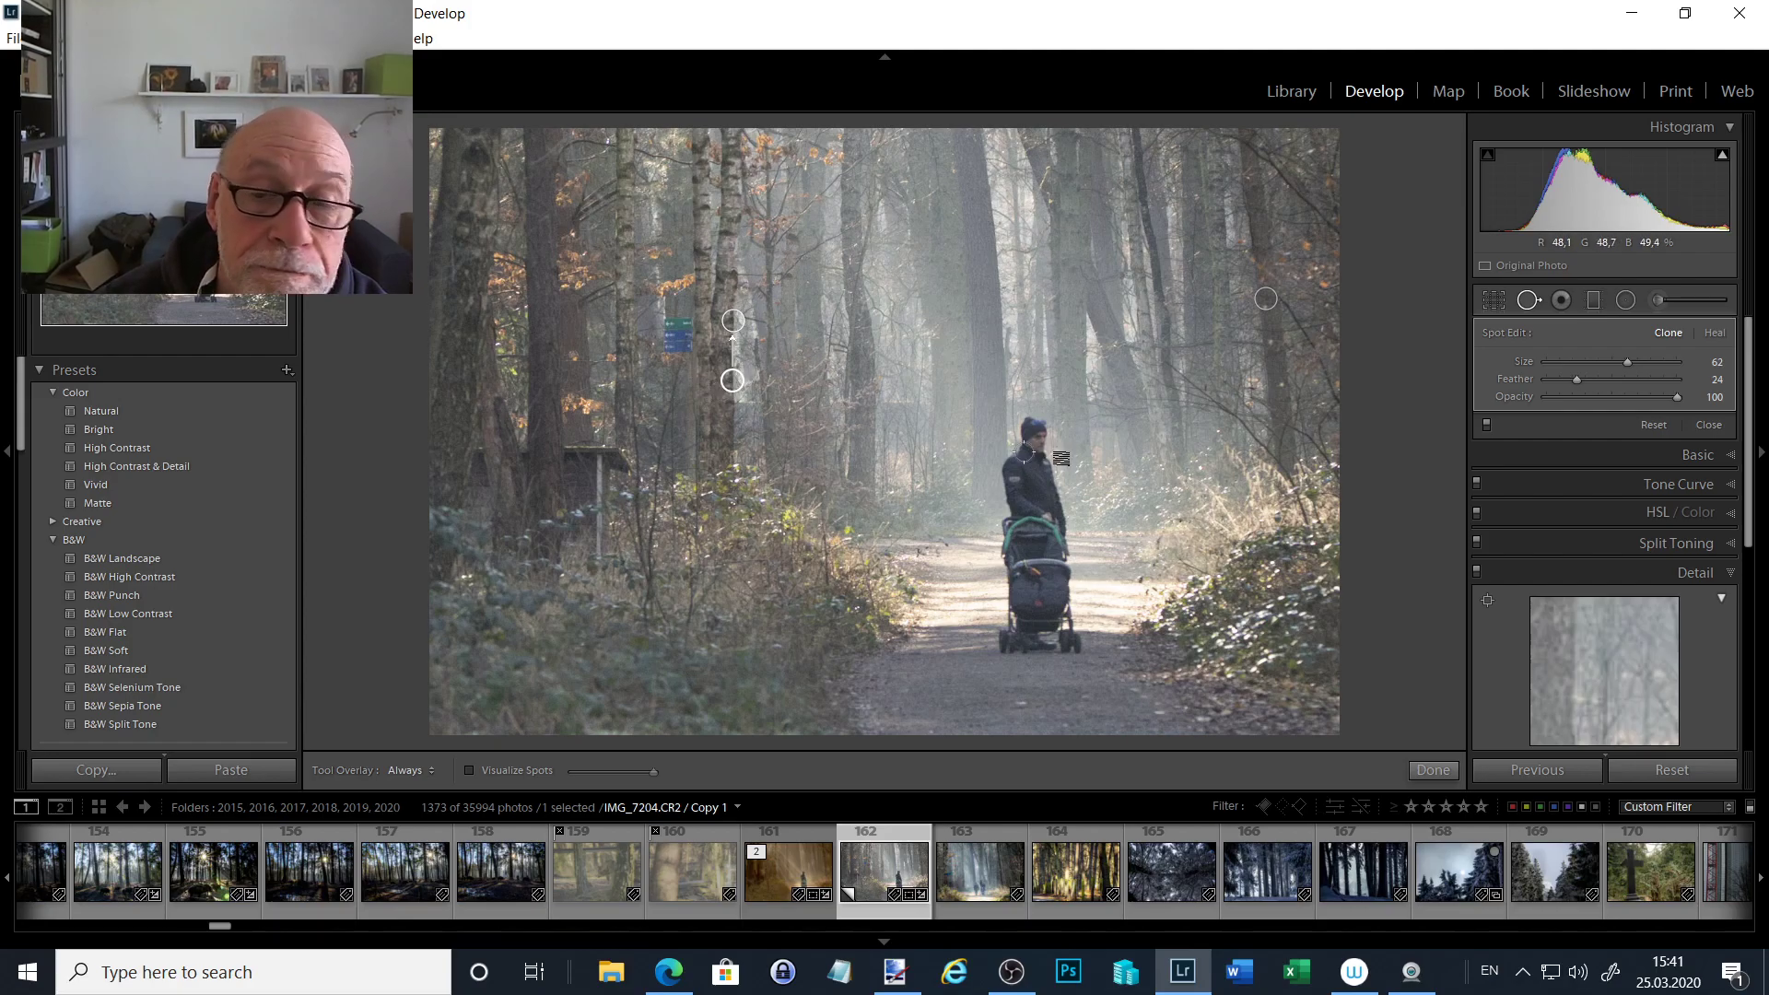
click(1720, 338)
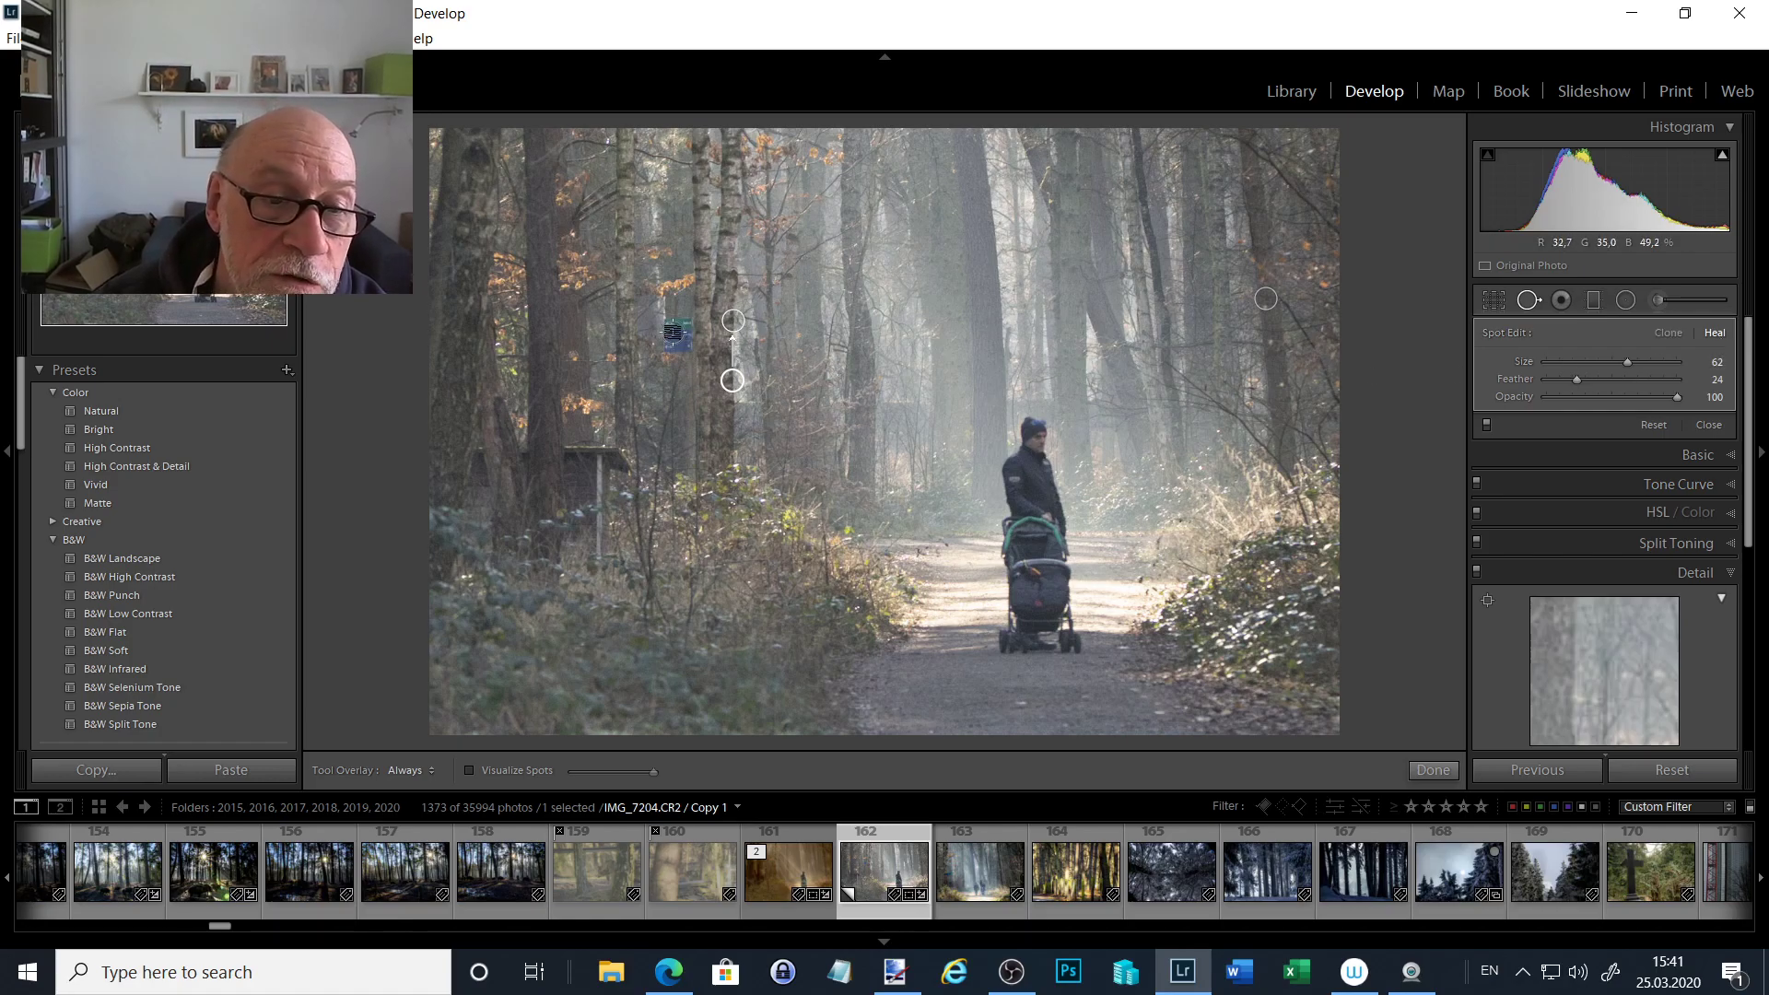
- Remove the blue-green sign with a size 76 Heal stroke, using the area directly below it as the source
click(671, 329)
drag(669, 340, 675, 350)
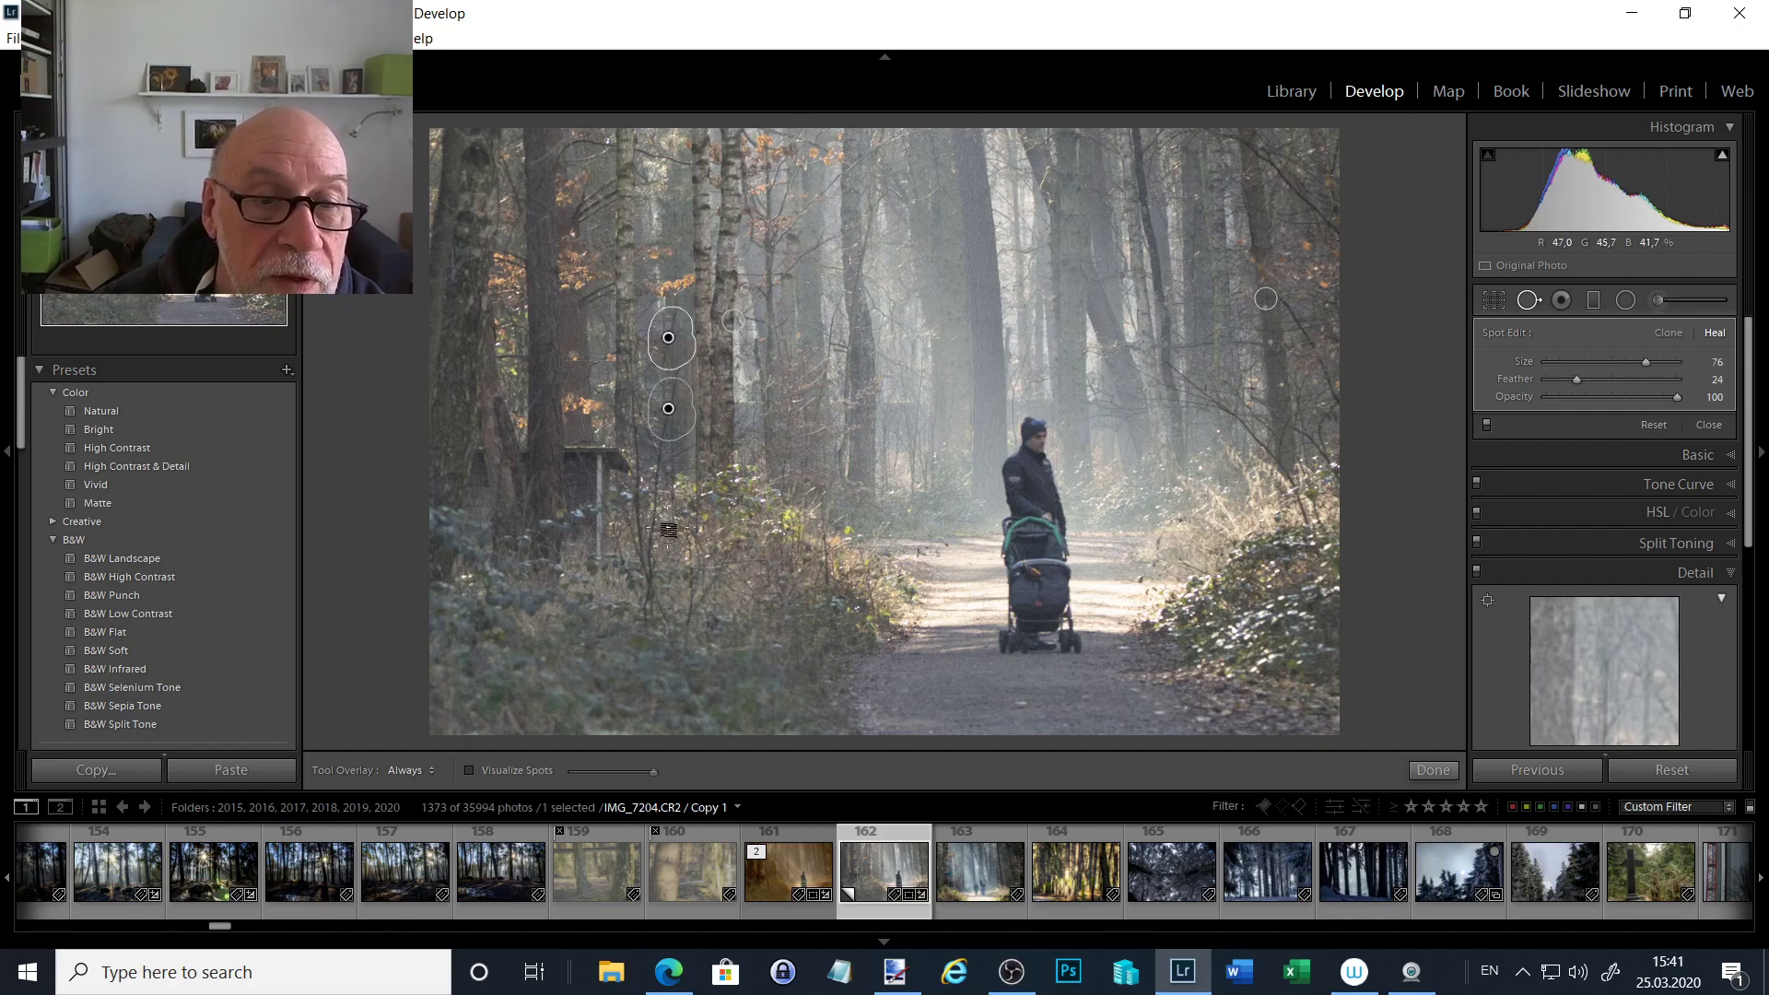
drag(673, 416, 670, 448)
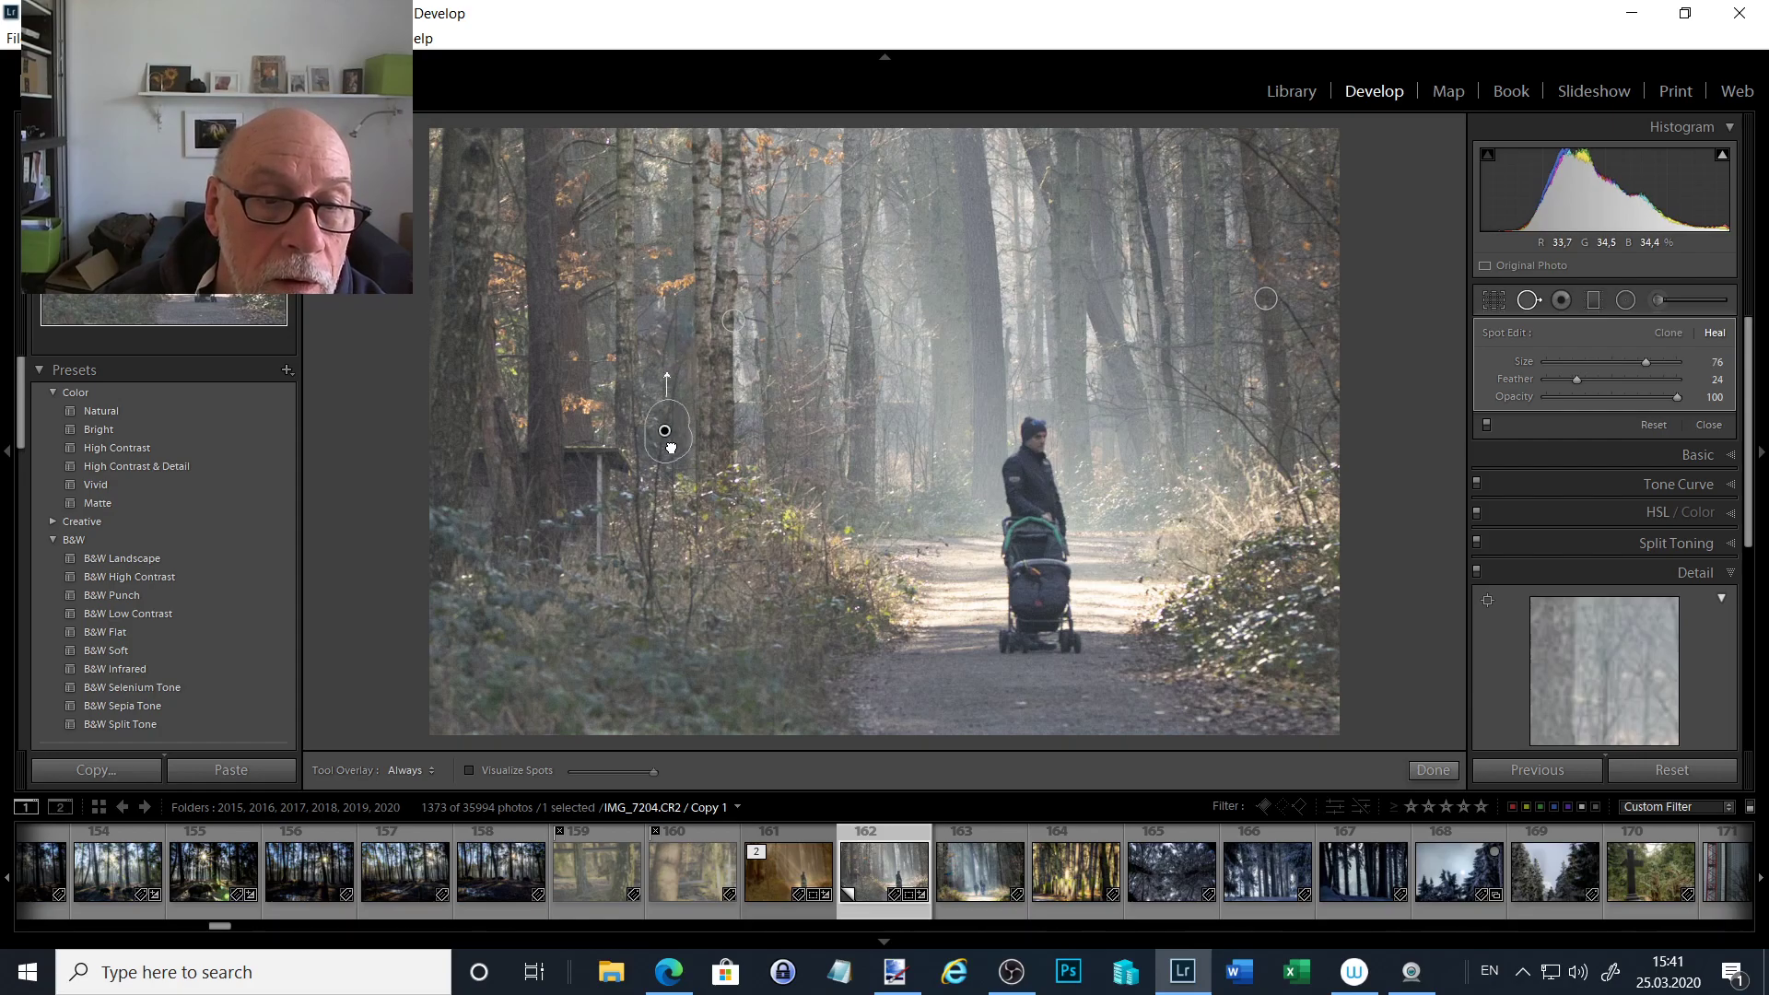
key(Escape)
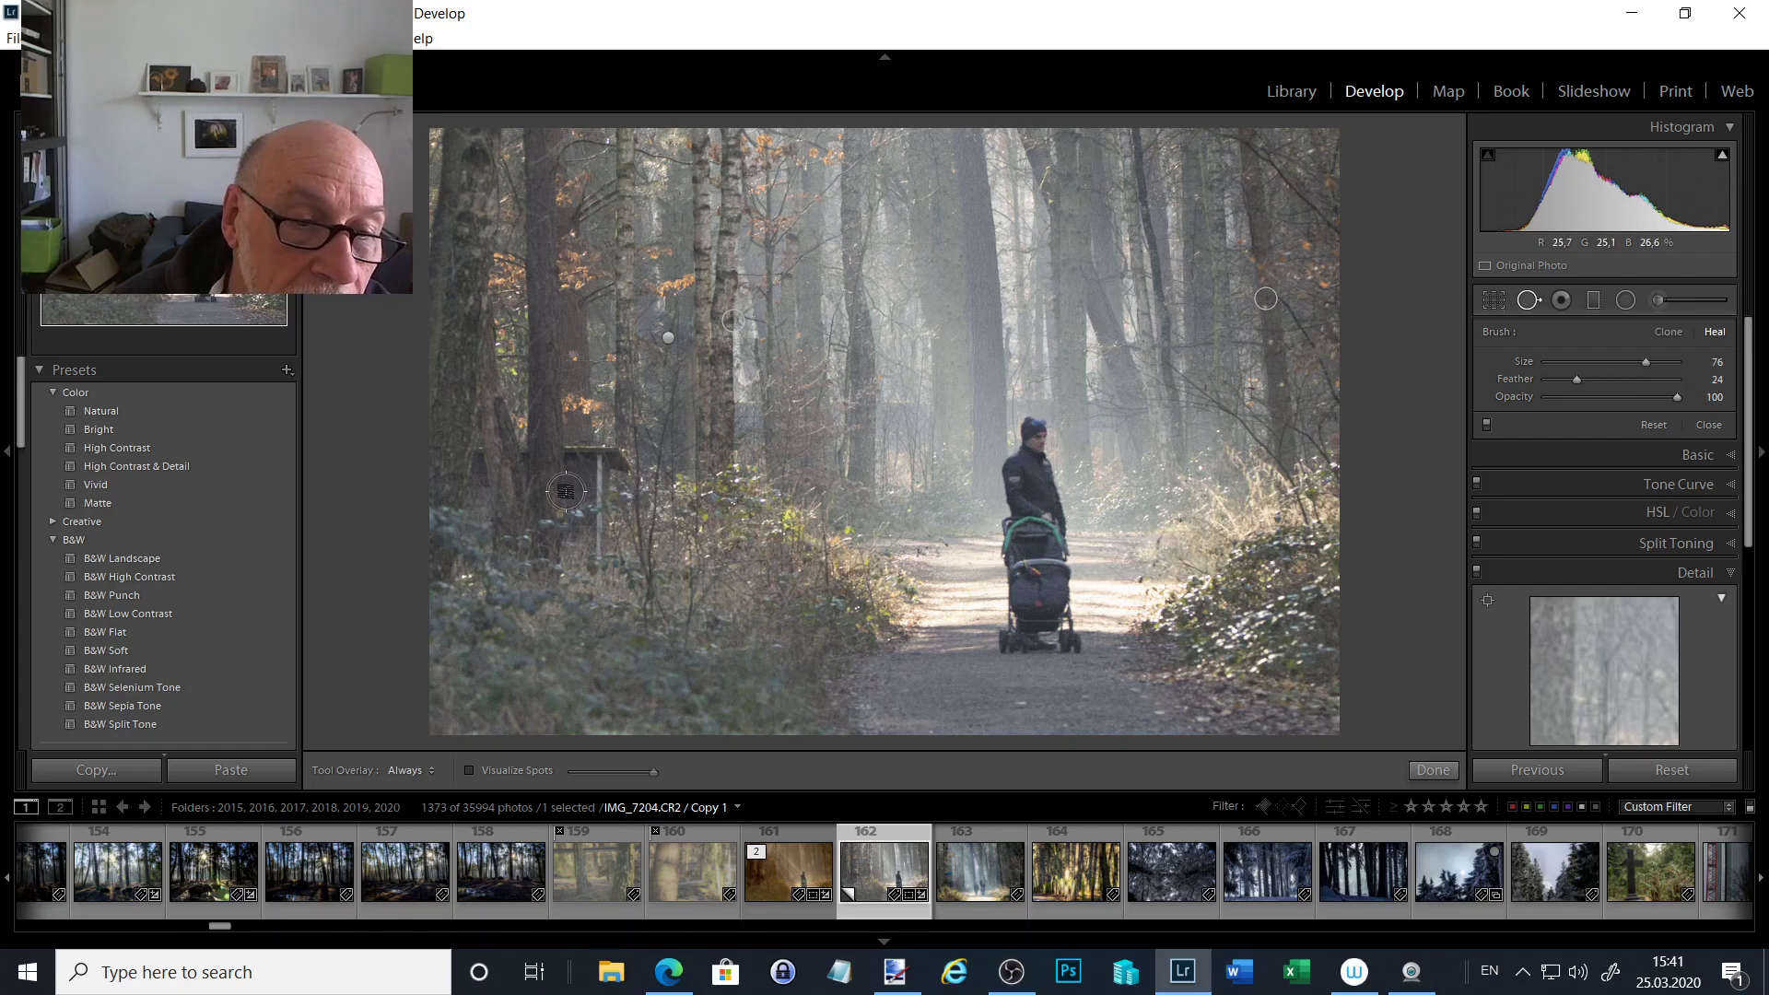
- Remove the small wooden shelter with size 75 Heal strokes over its post and both sides of its roof
drag(599, 449, 601, 597)
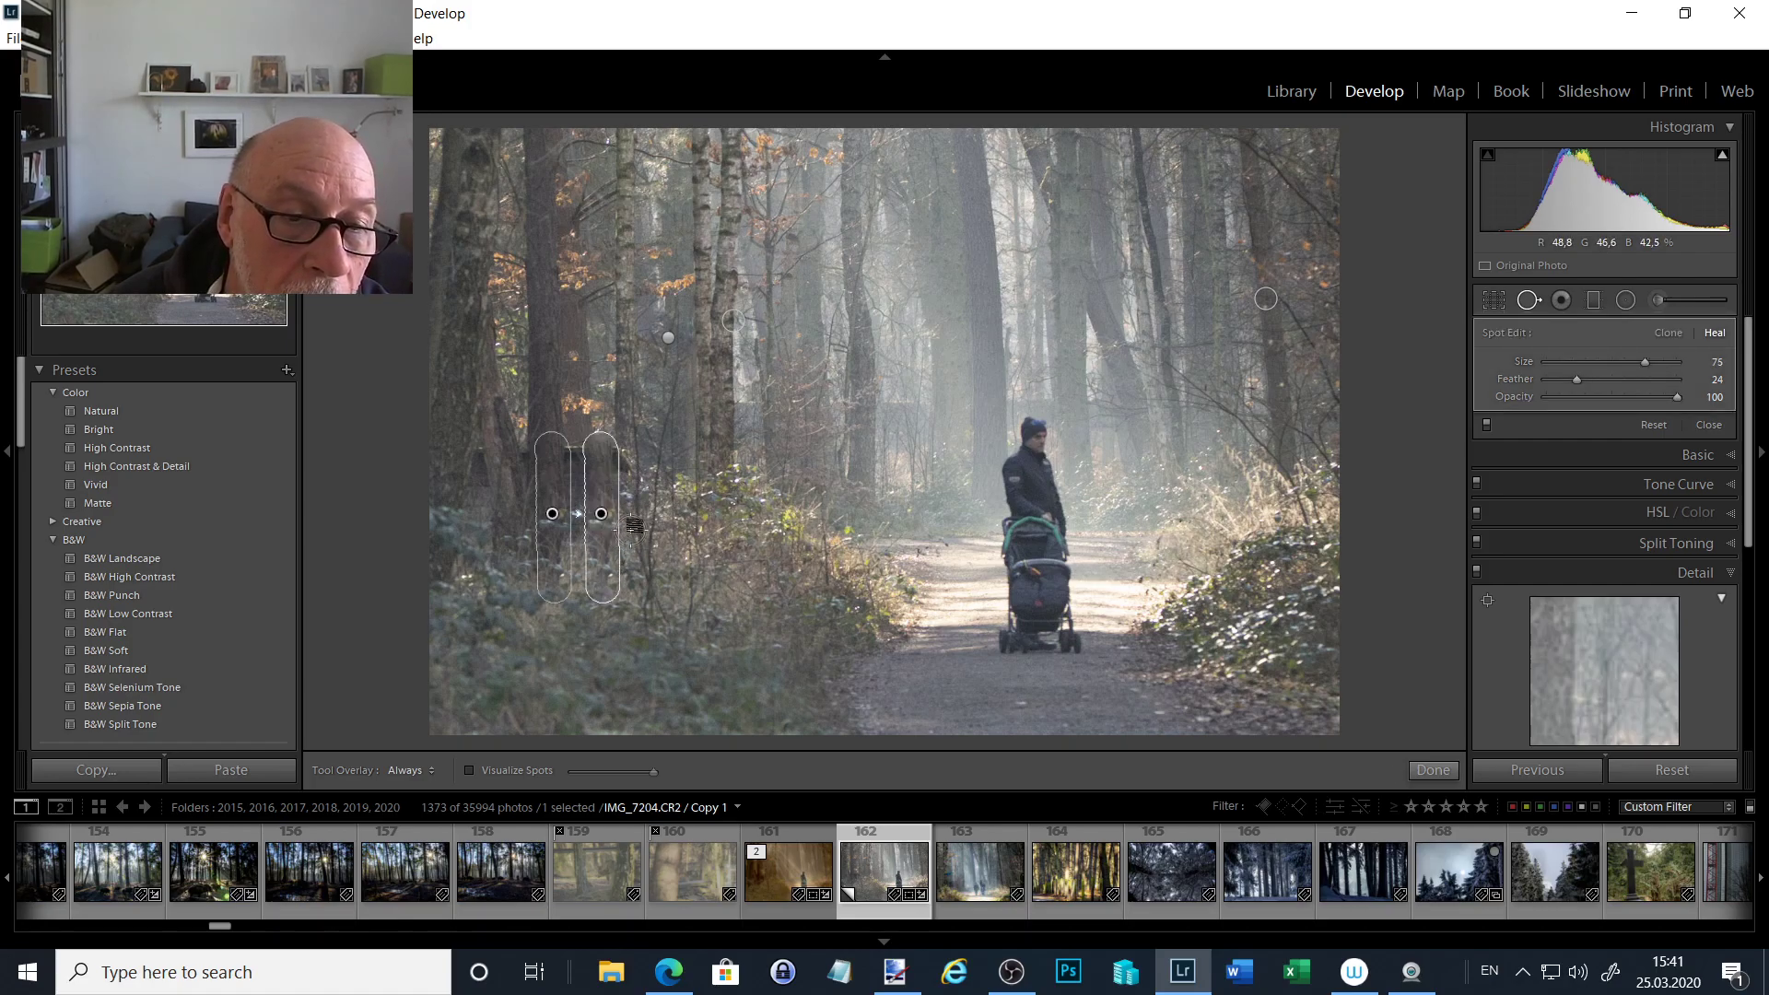
mouse_move(553, 542)
mouse_down()
mouse_move(626, 546)
mouse_move(673, 631)
mouse_up()
mouse_move(638, 477)
mouse_down()
mouse_move(564, 469)
mouse_move(581, 522)
mouse_move(660, 557)
mouse_up()
key(Delete)
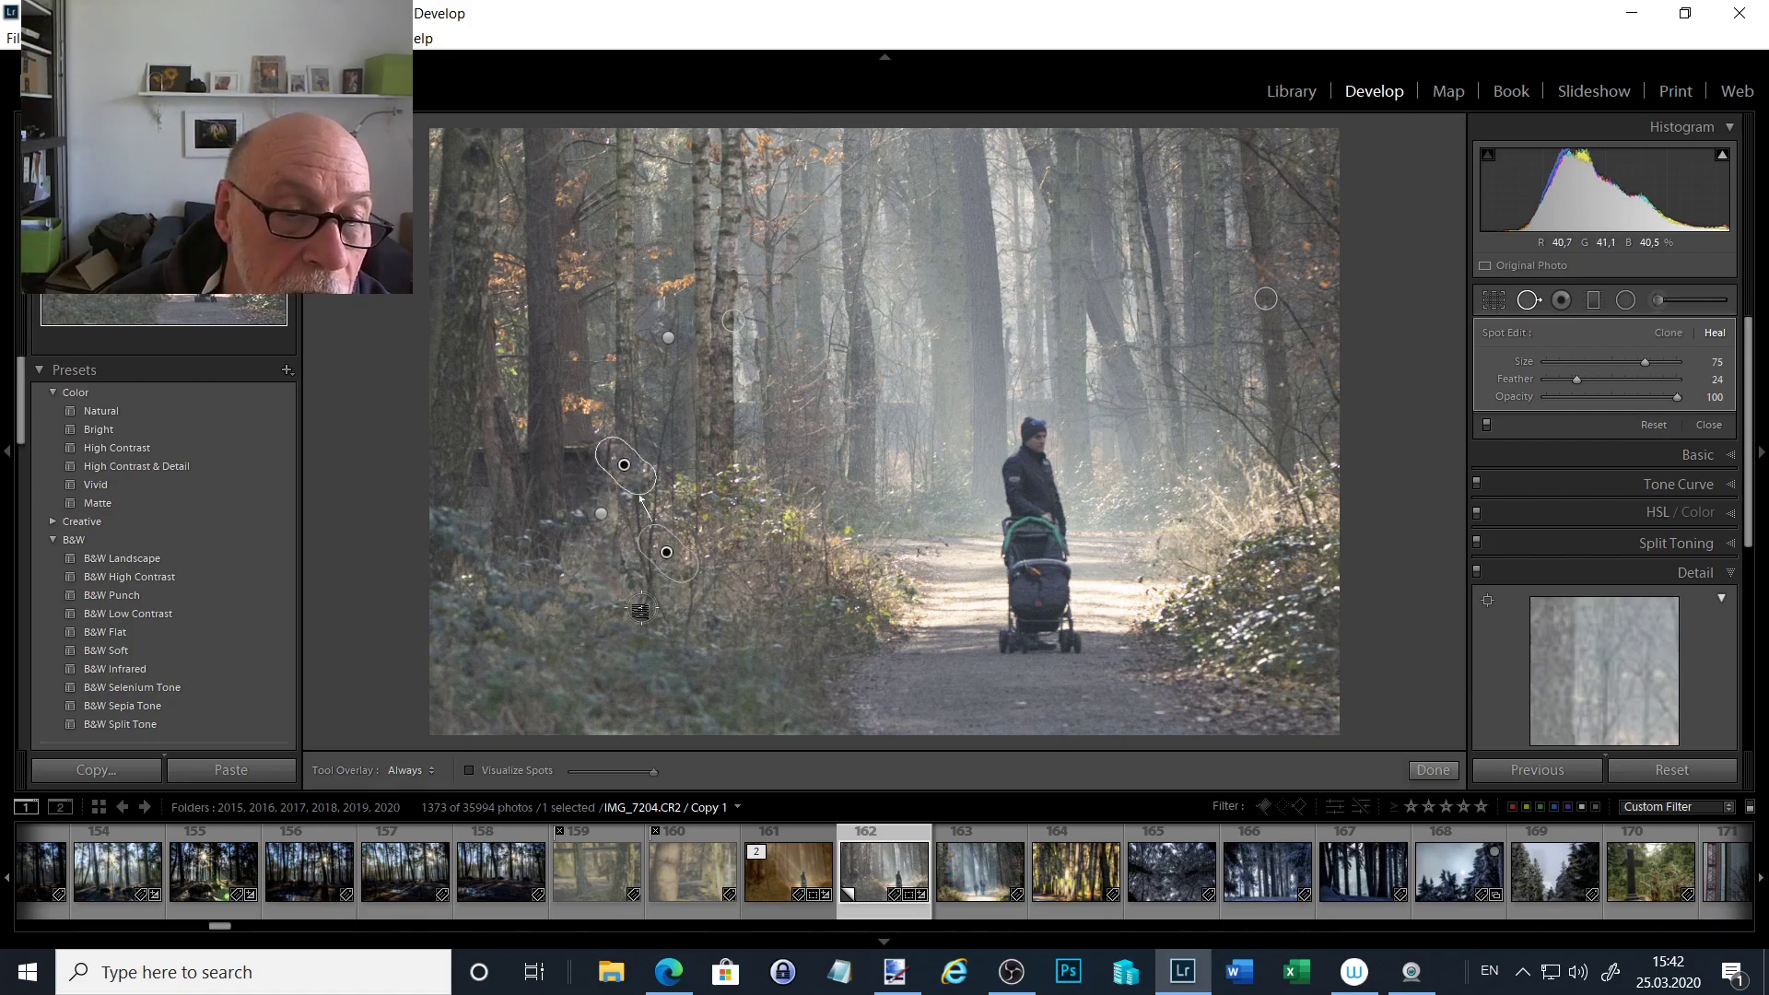
key(Escape)
key(Delete)
drag(575, 447, 584, 501)
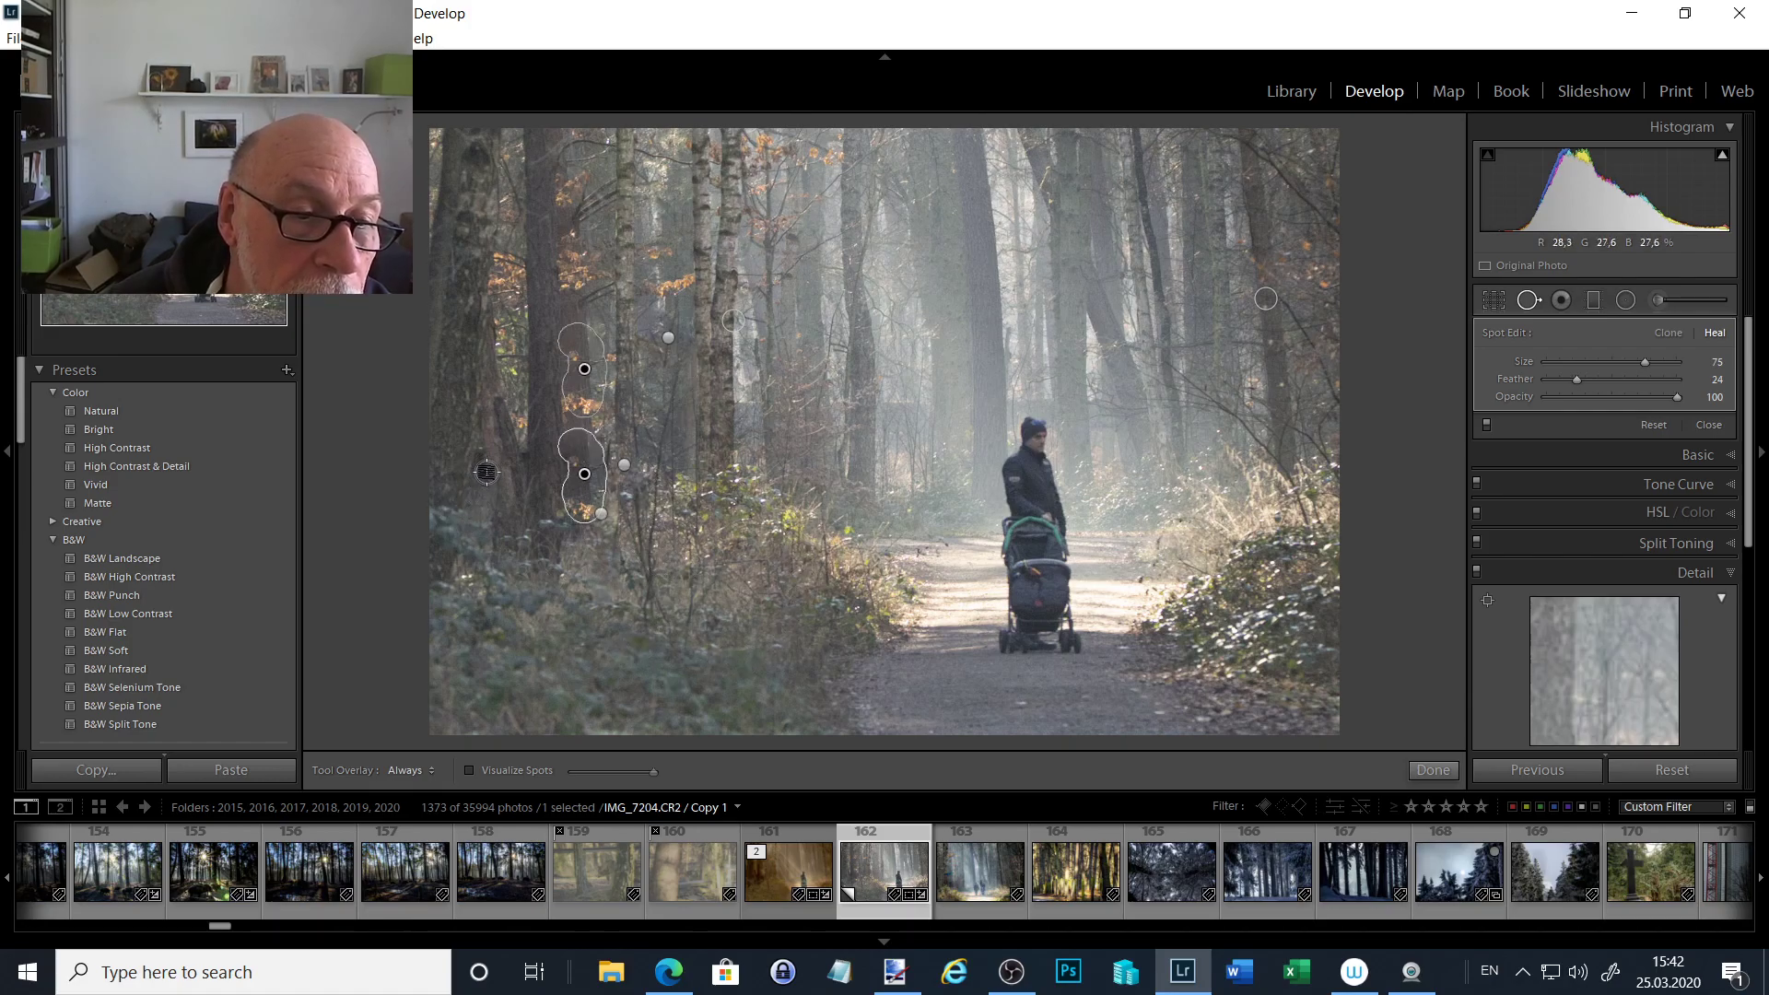
- Heal the area at the foot of the far-left tree with a size 72 stroke, sampling the undergrowth to its lower right
drag(477, 477, 479, 531)
mouse_move(468, 408)
mouse_down()
mouse_move(560, 576)
mouse_move(516, 584)
mouse_up()
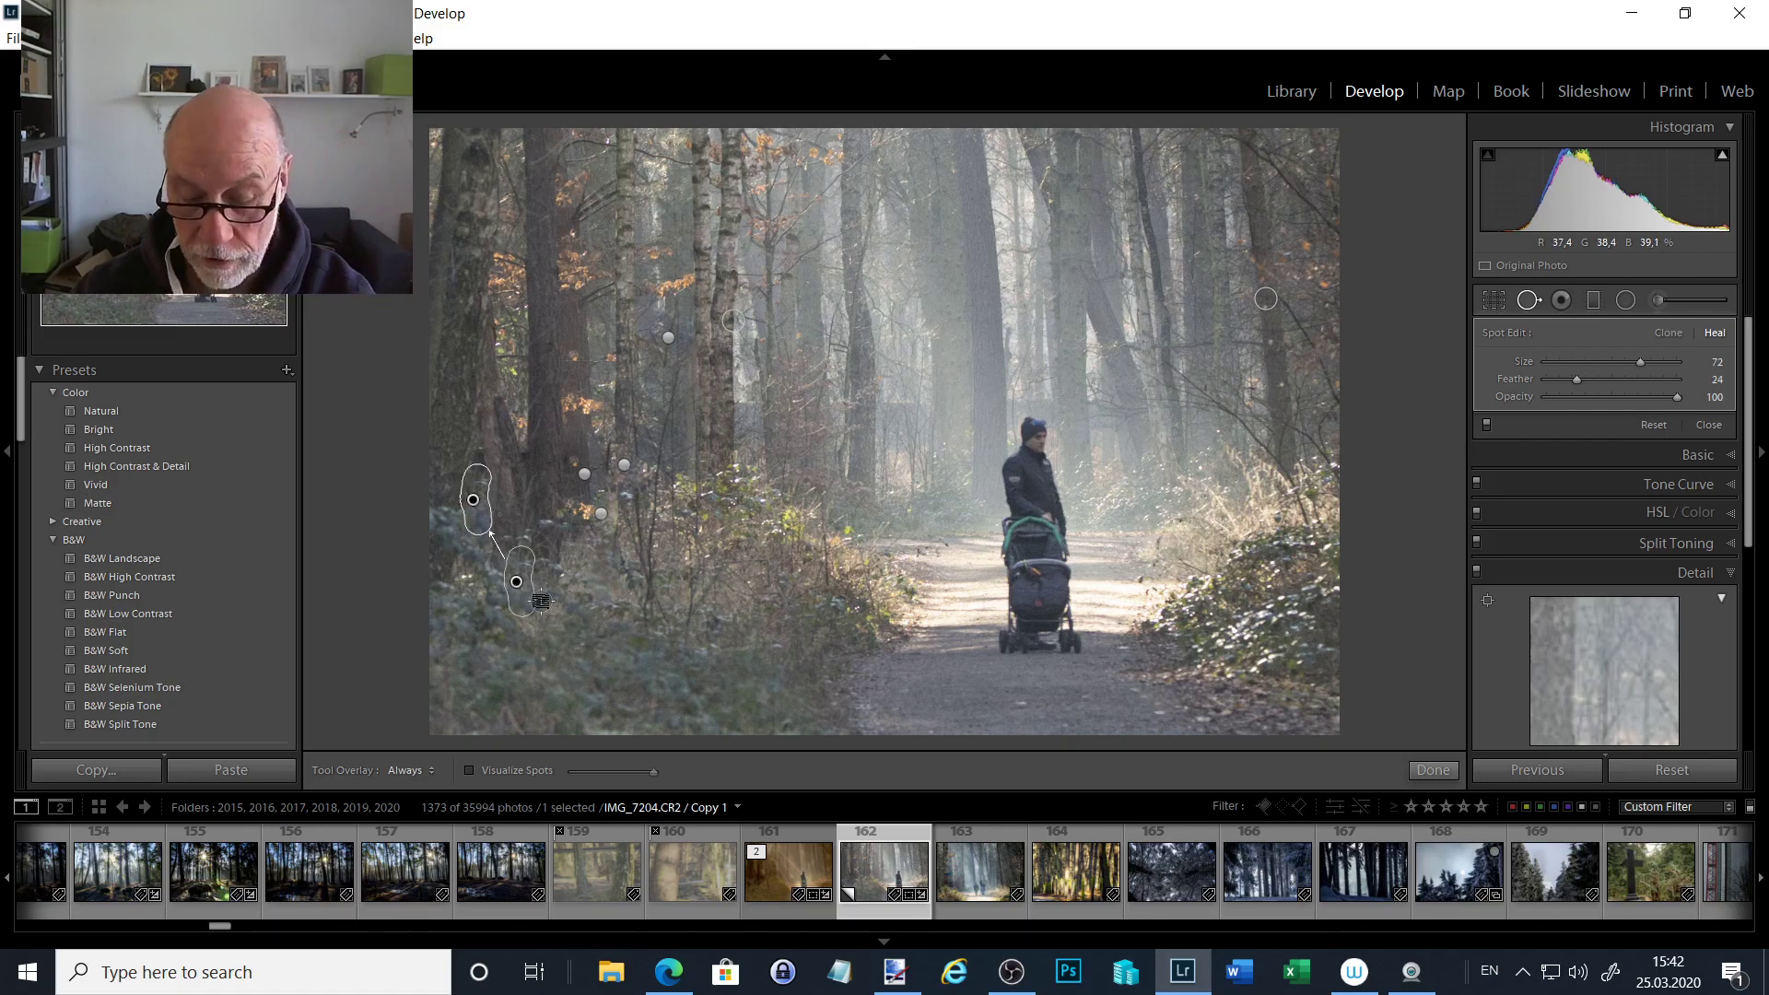
key(Escape)
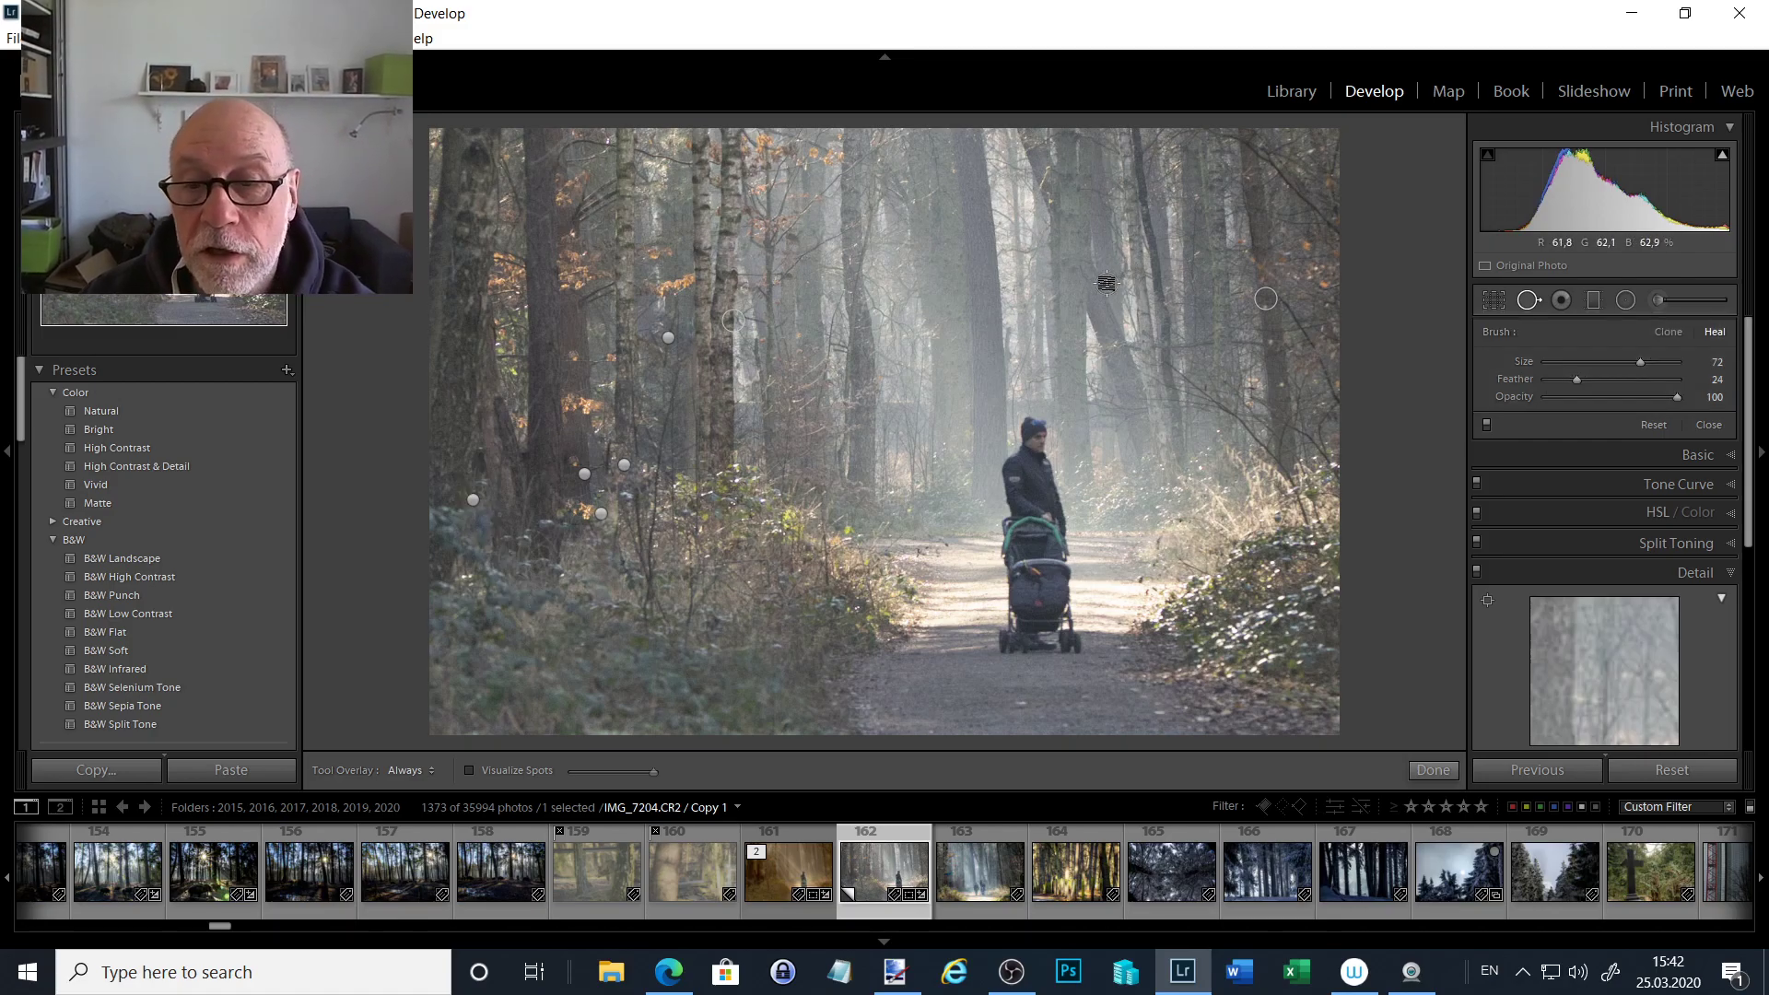
- Apply Auto tone in the basic adjustments, and set Highlights to −100 and Shadows to +47
click(1690, 456)
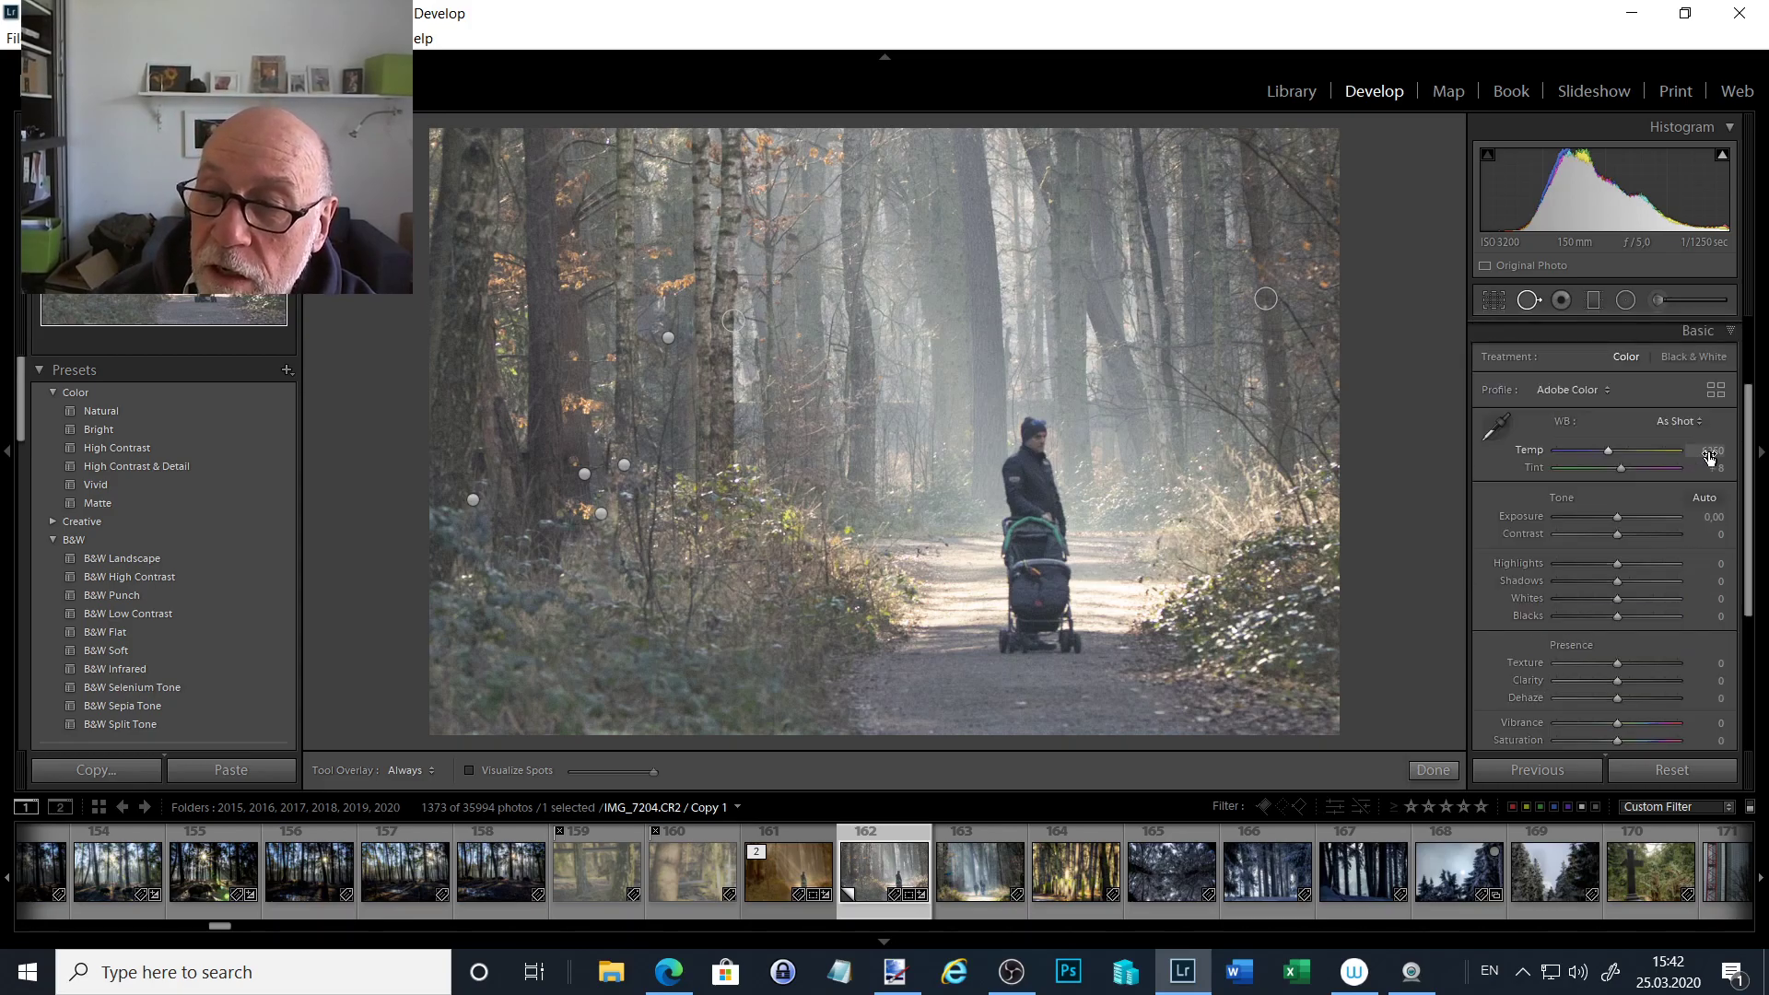
scroll(1751, 461, down, 2)
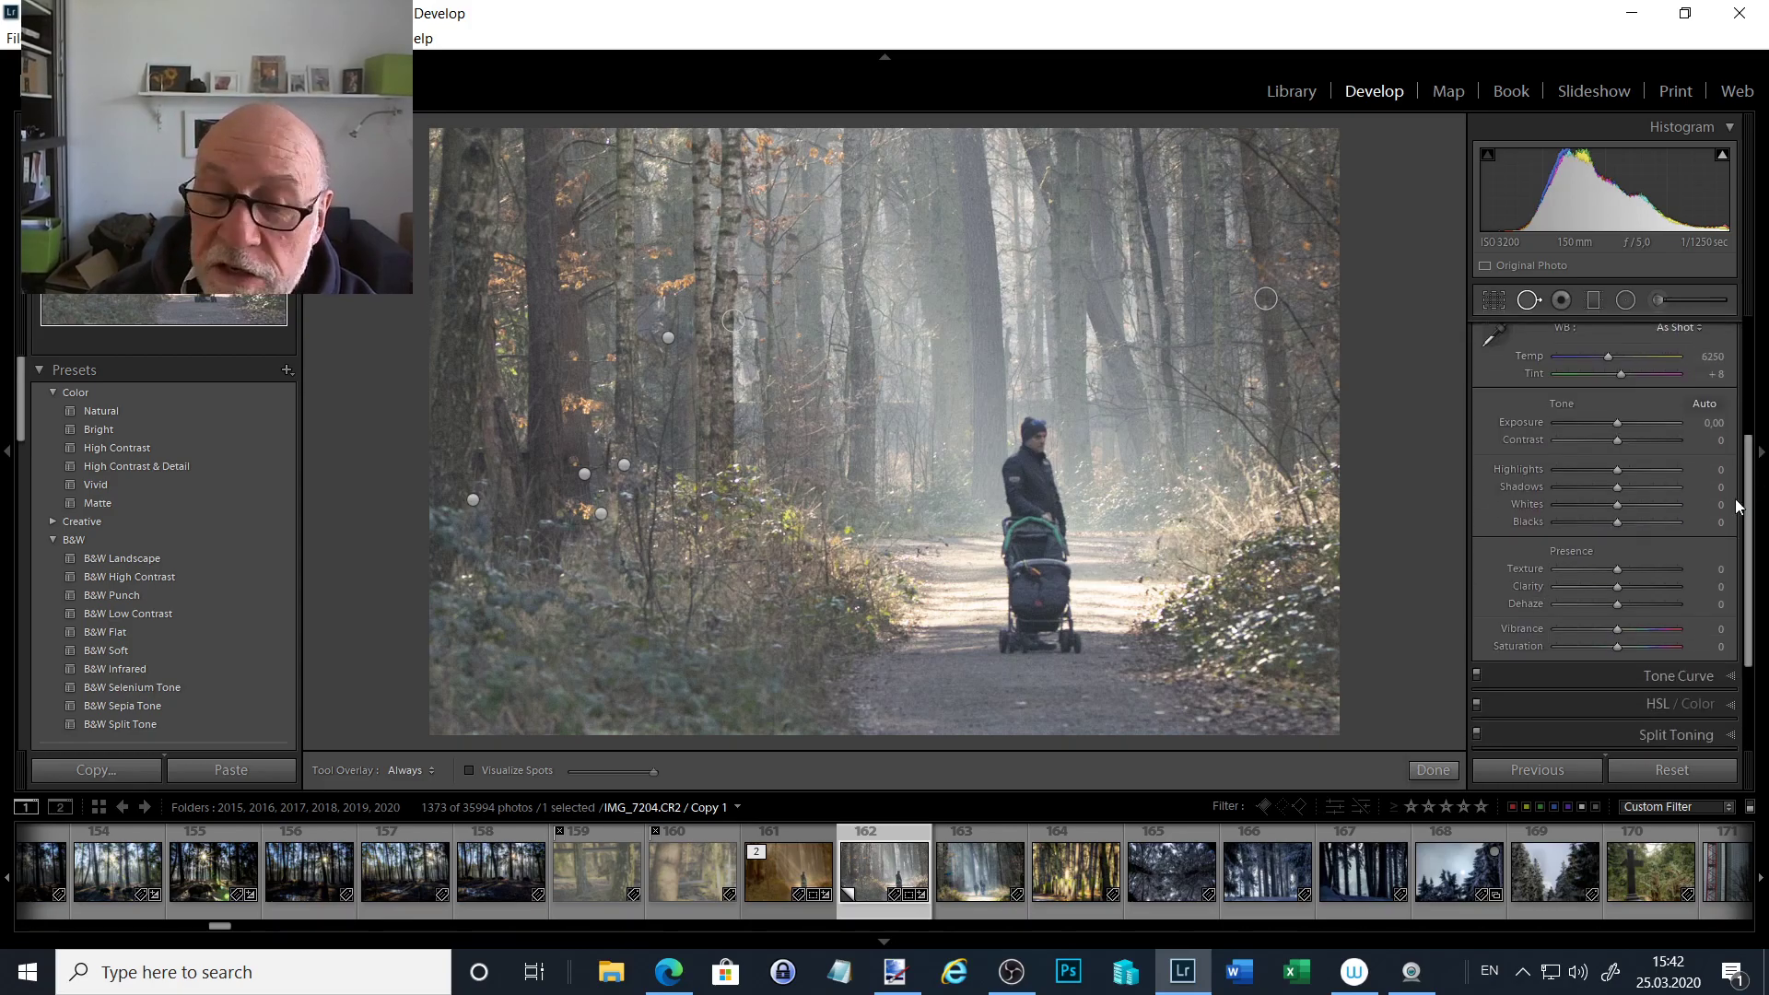
click(1701, 407)
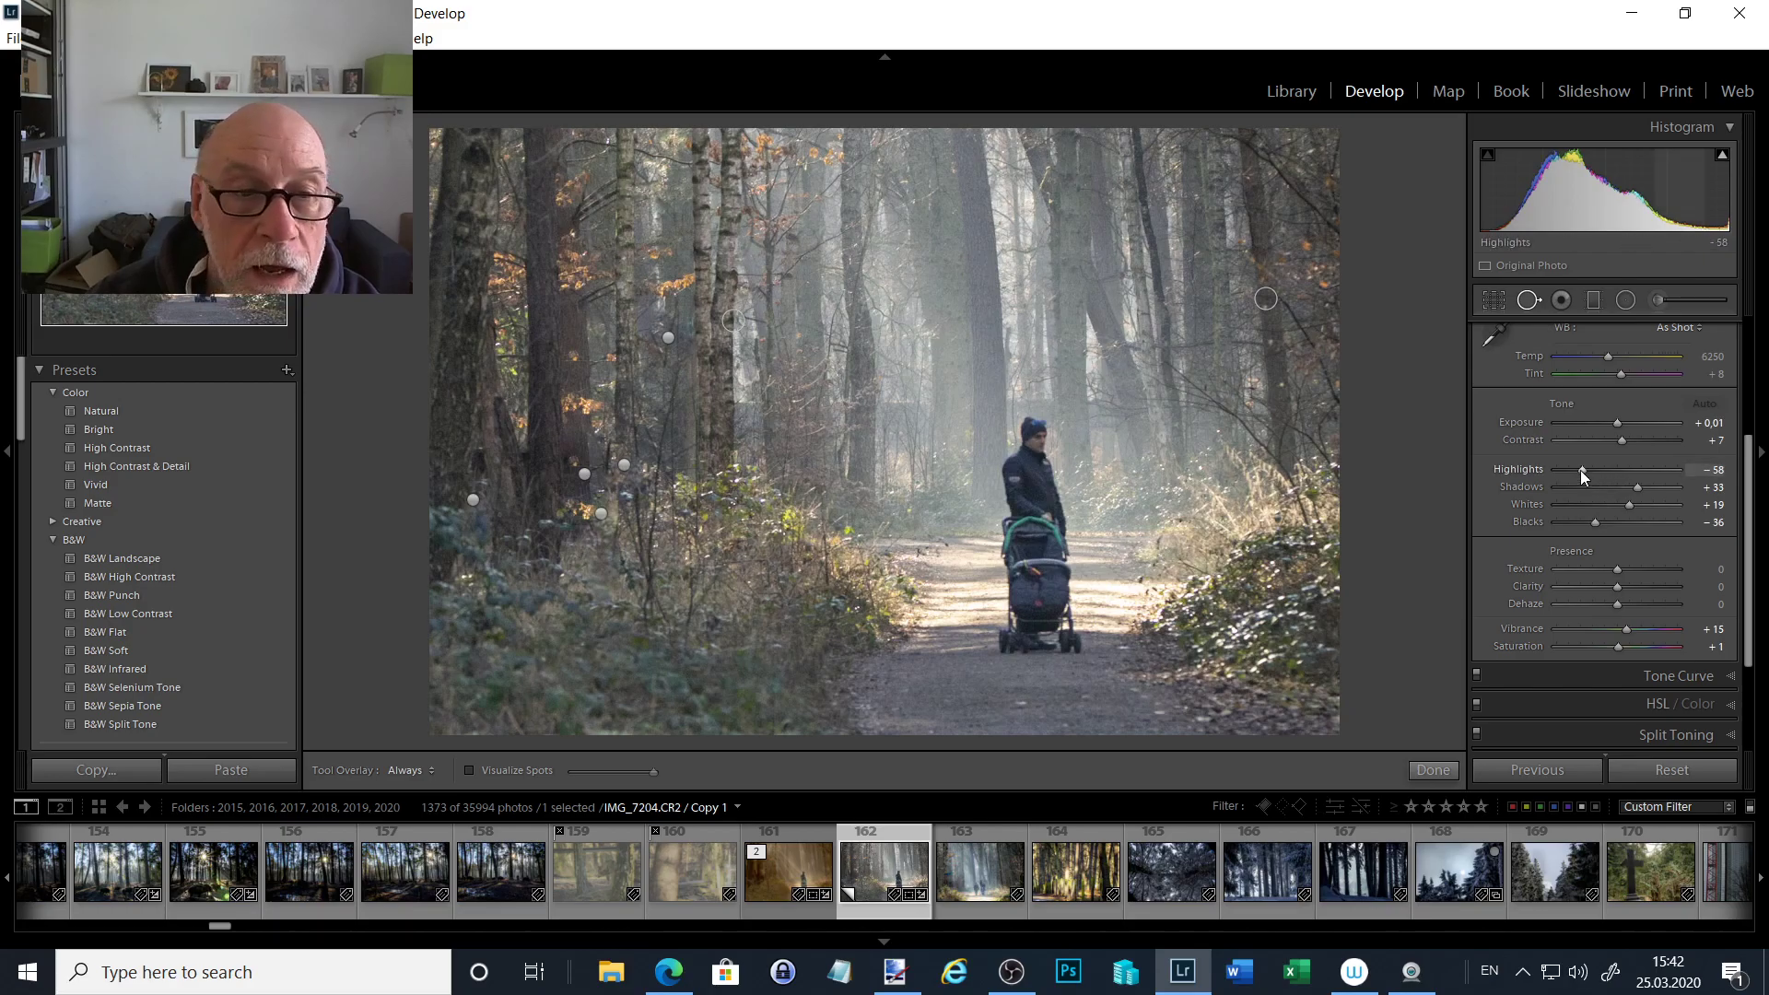
drag(1580, 470, 1539, 457)
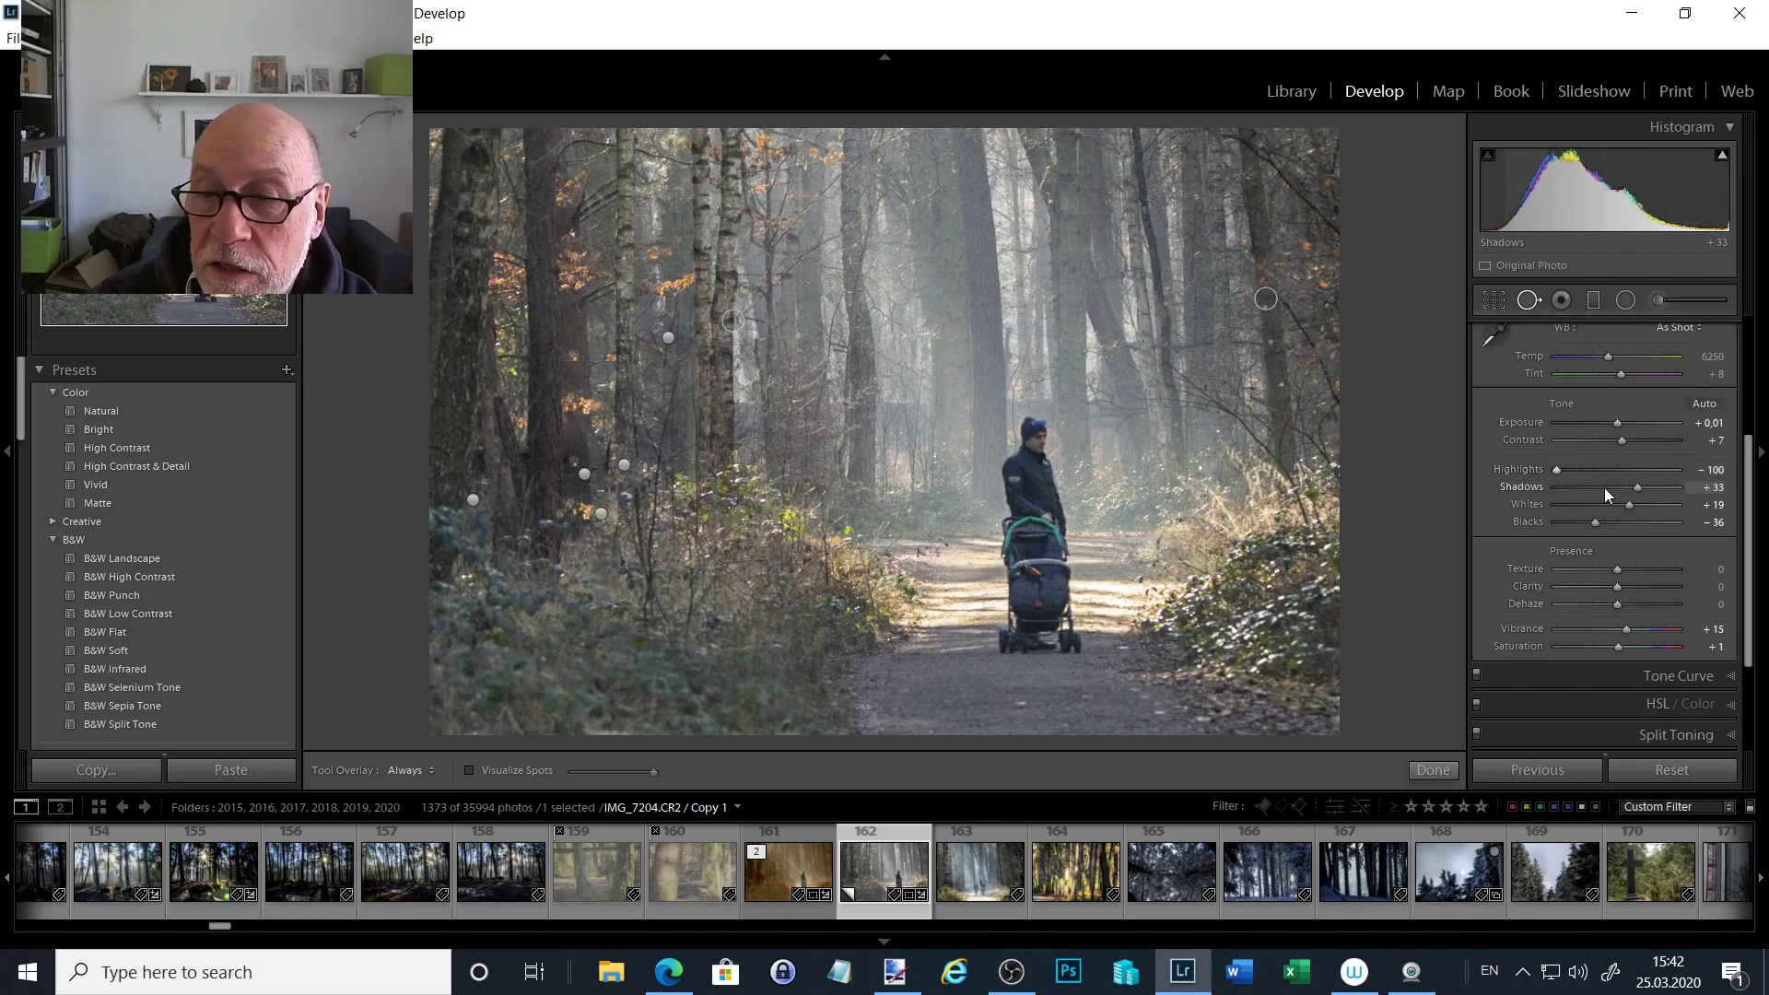
mouse_move(1637, 491)
mouse_down()
mouse_move(1694, 481)
mouse_move(1629, 488)
mouse_move(1687, 496)
mouse_move(1574, 489)
mouse_move(1646, 492)
mouse_up()
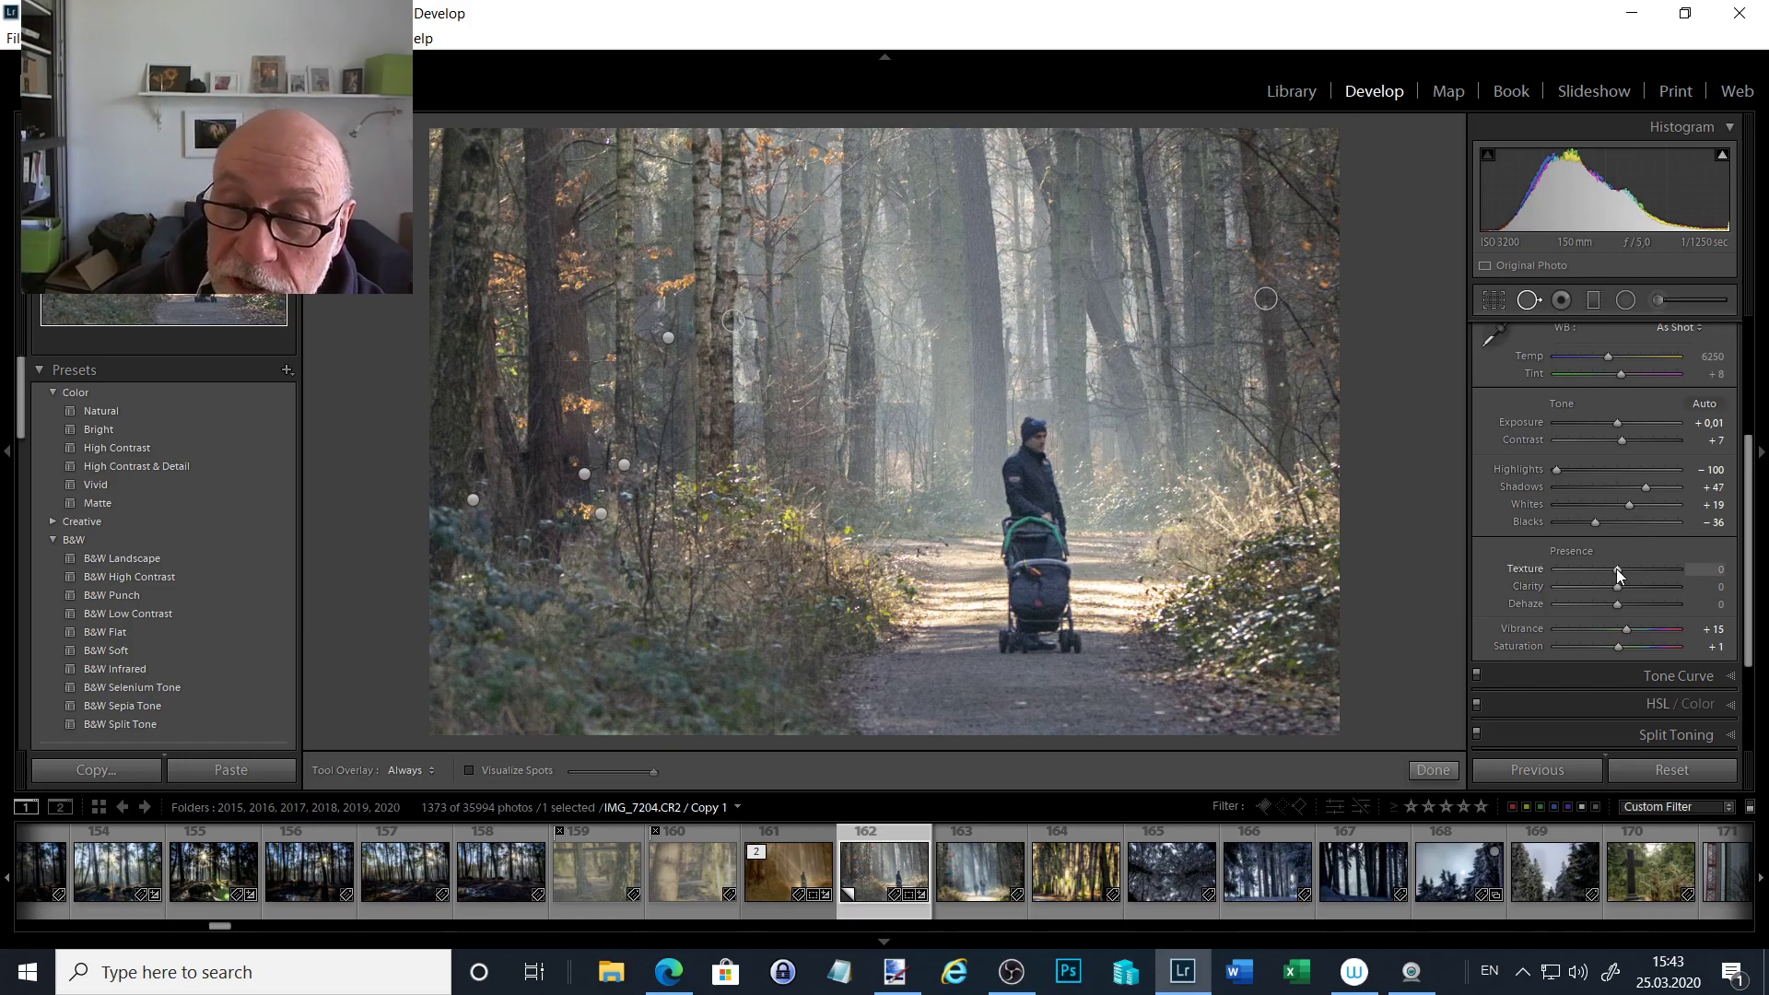
- Soften the whole photo with Texture −39, Clarity −36 and Dehaze −24
drag(1618, 572, 1597, 578)
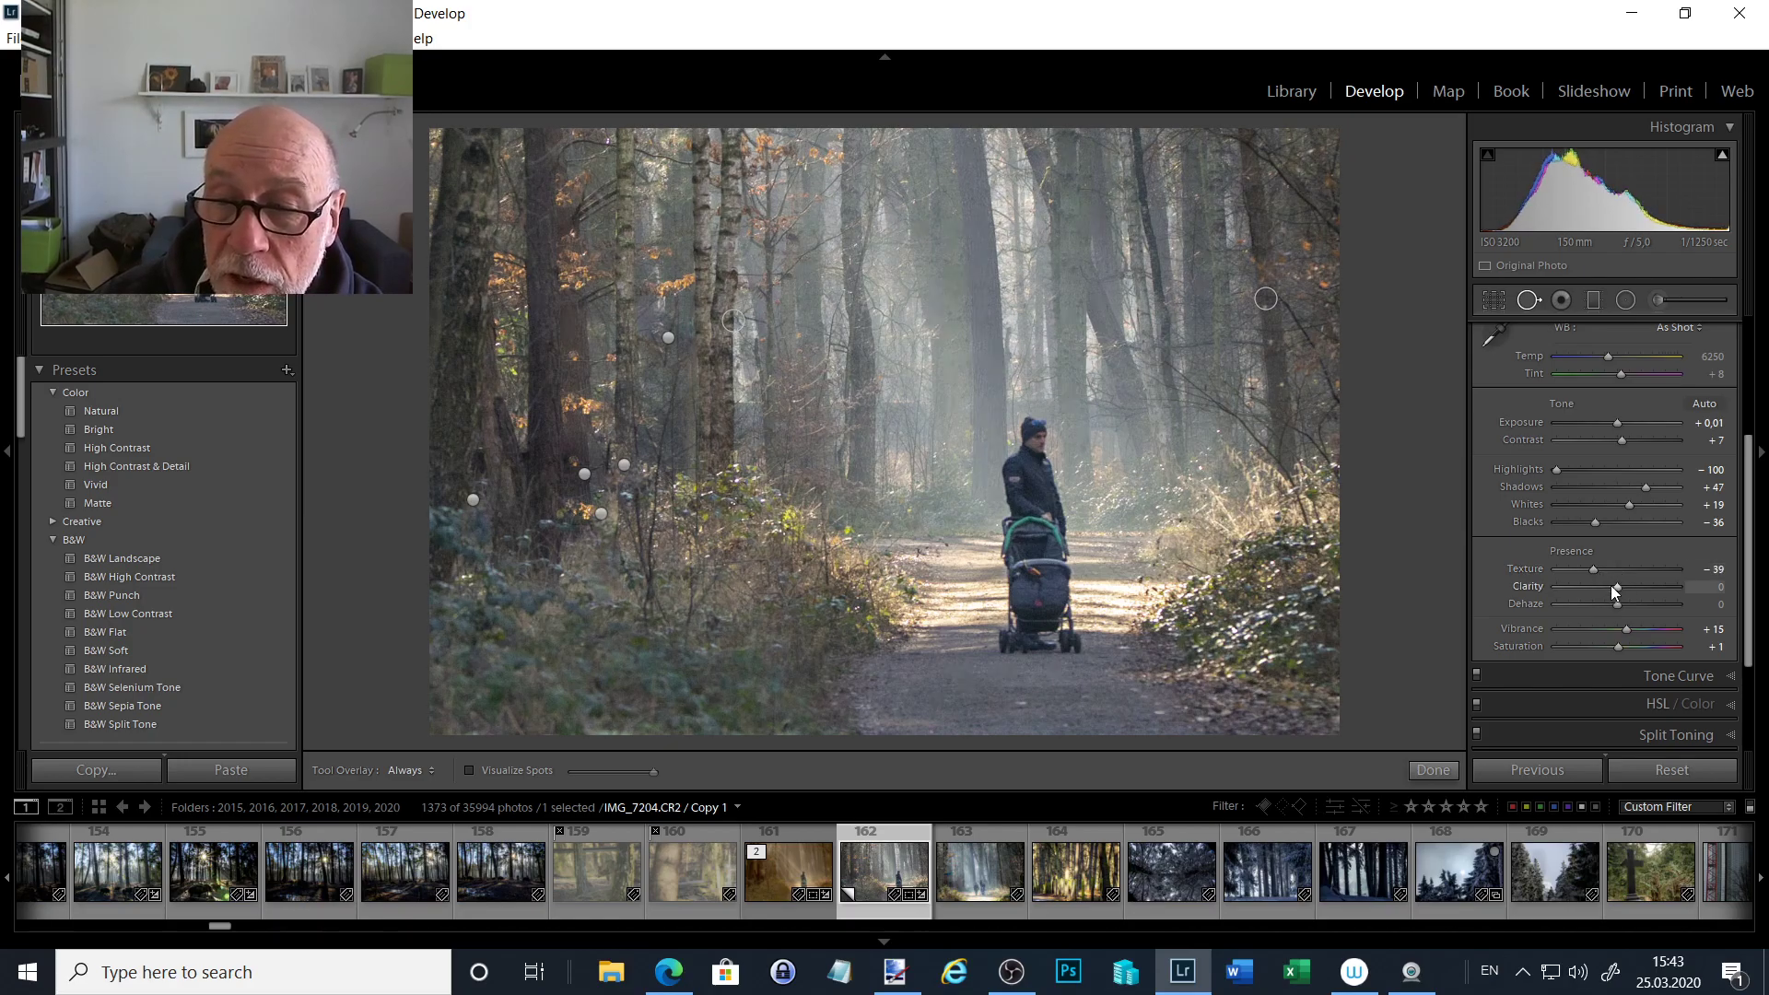
mouse_move(1612, 582)
mouse_down()
mouse_move(1595, 581)
mouse_move(1607, 610)
mouse_up()
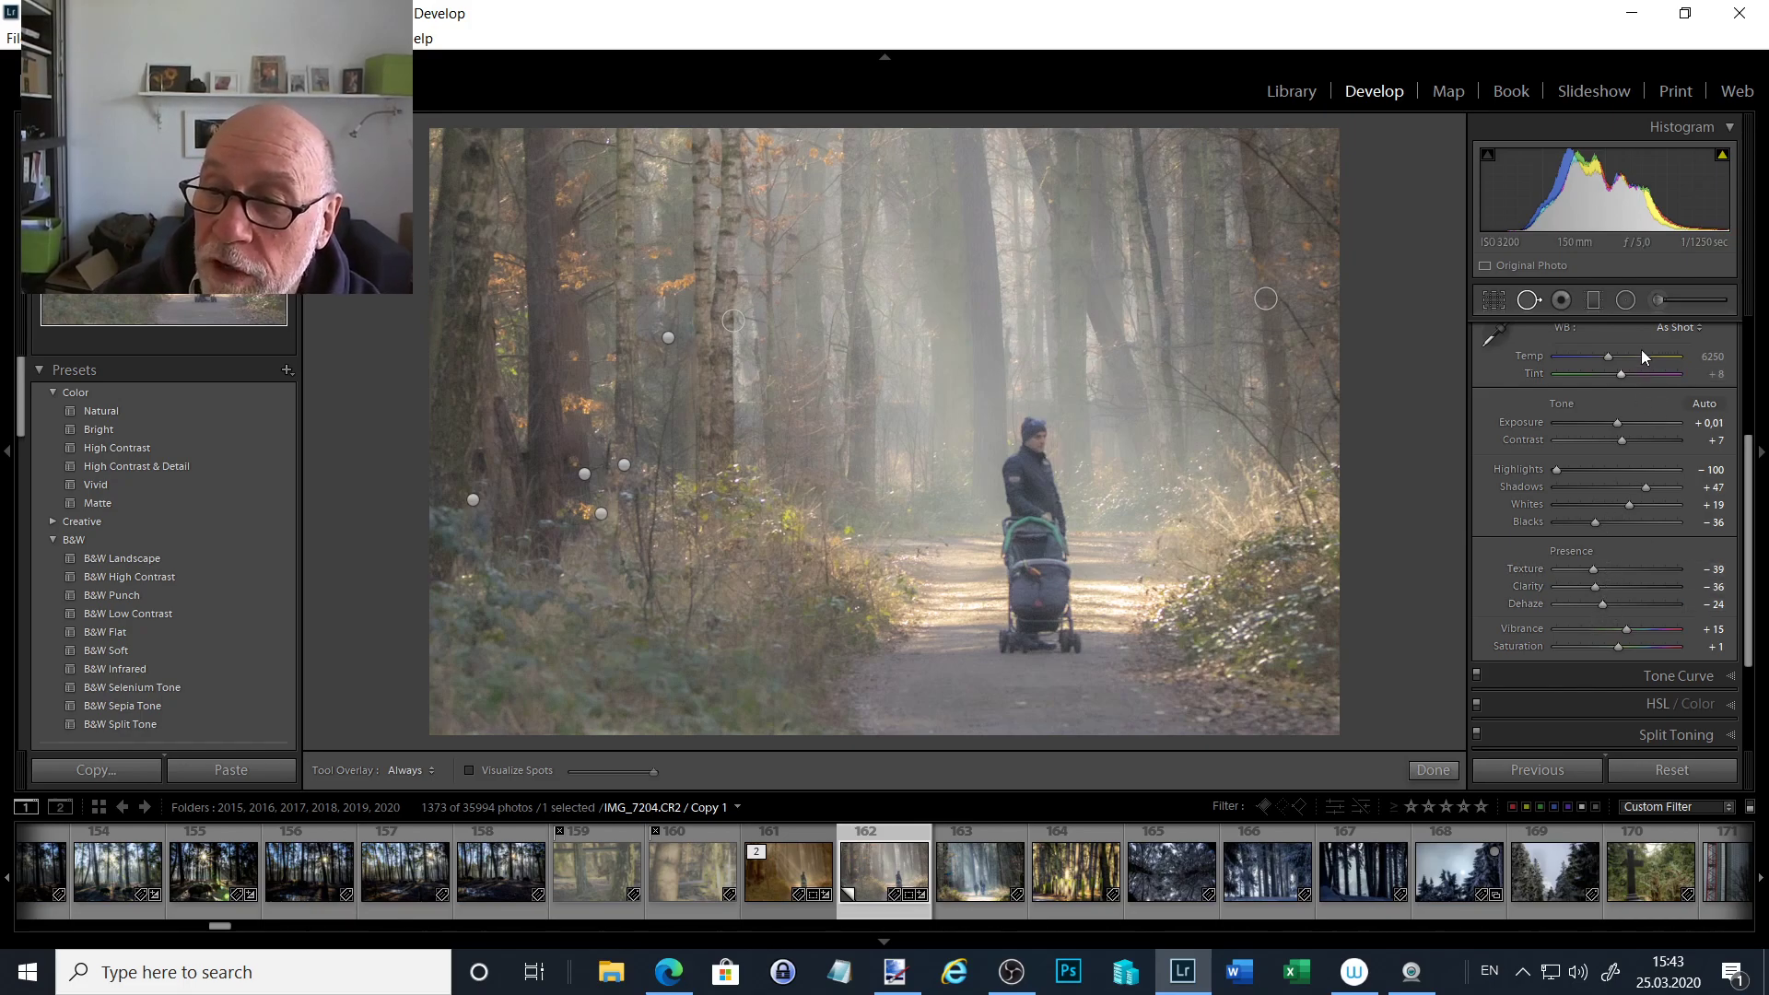
- Paint the person and stroller with an Auto Mask adjustment brush reset to Texture 47, Clarity 47 and Dehaze 39
click(1657, 301)
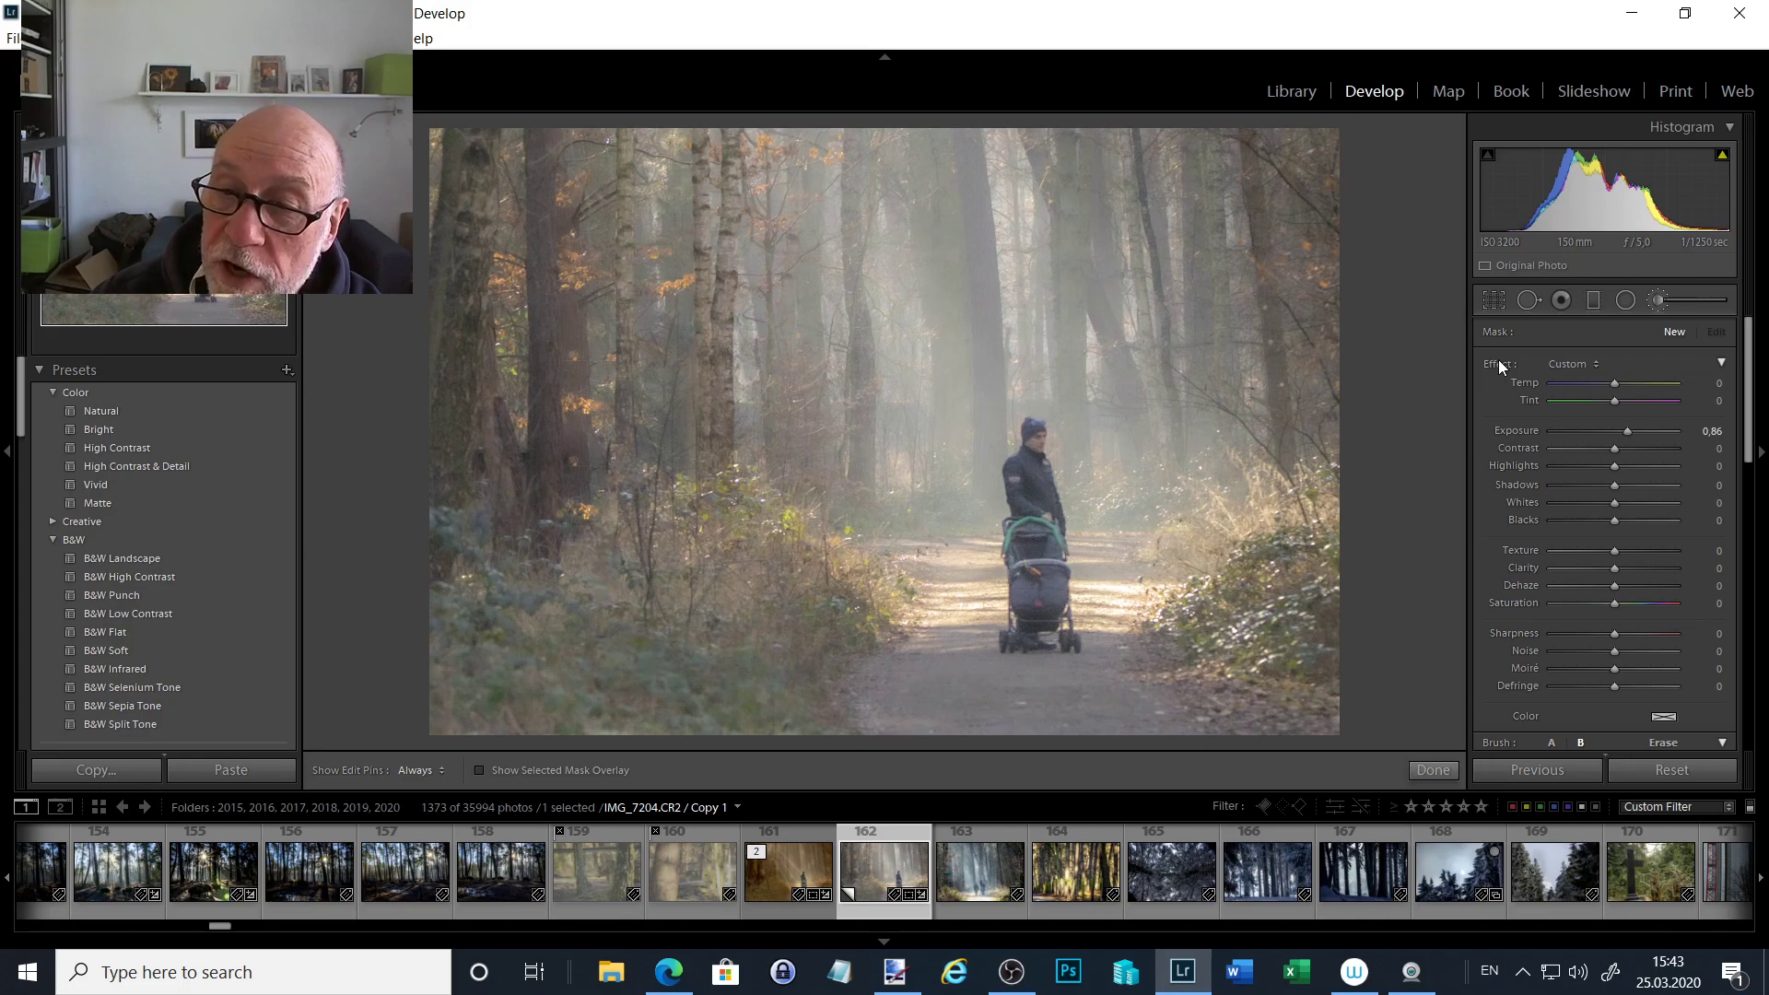
double_click(1491, 367)
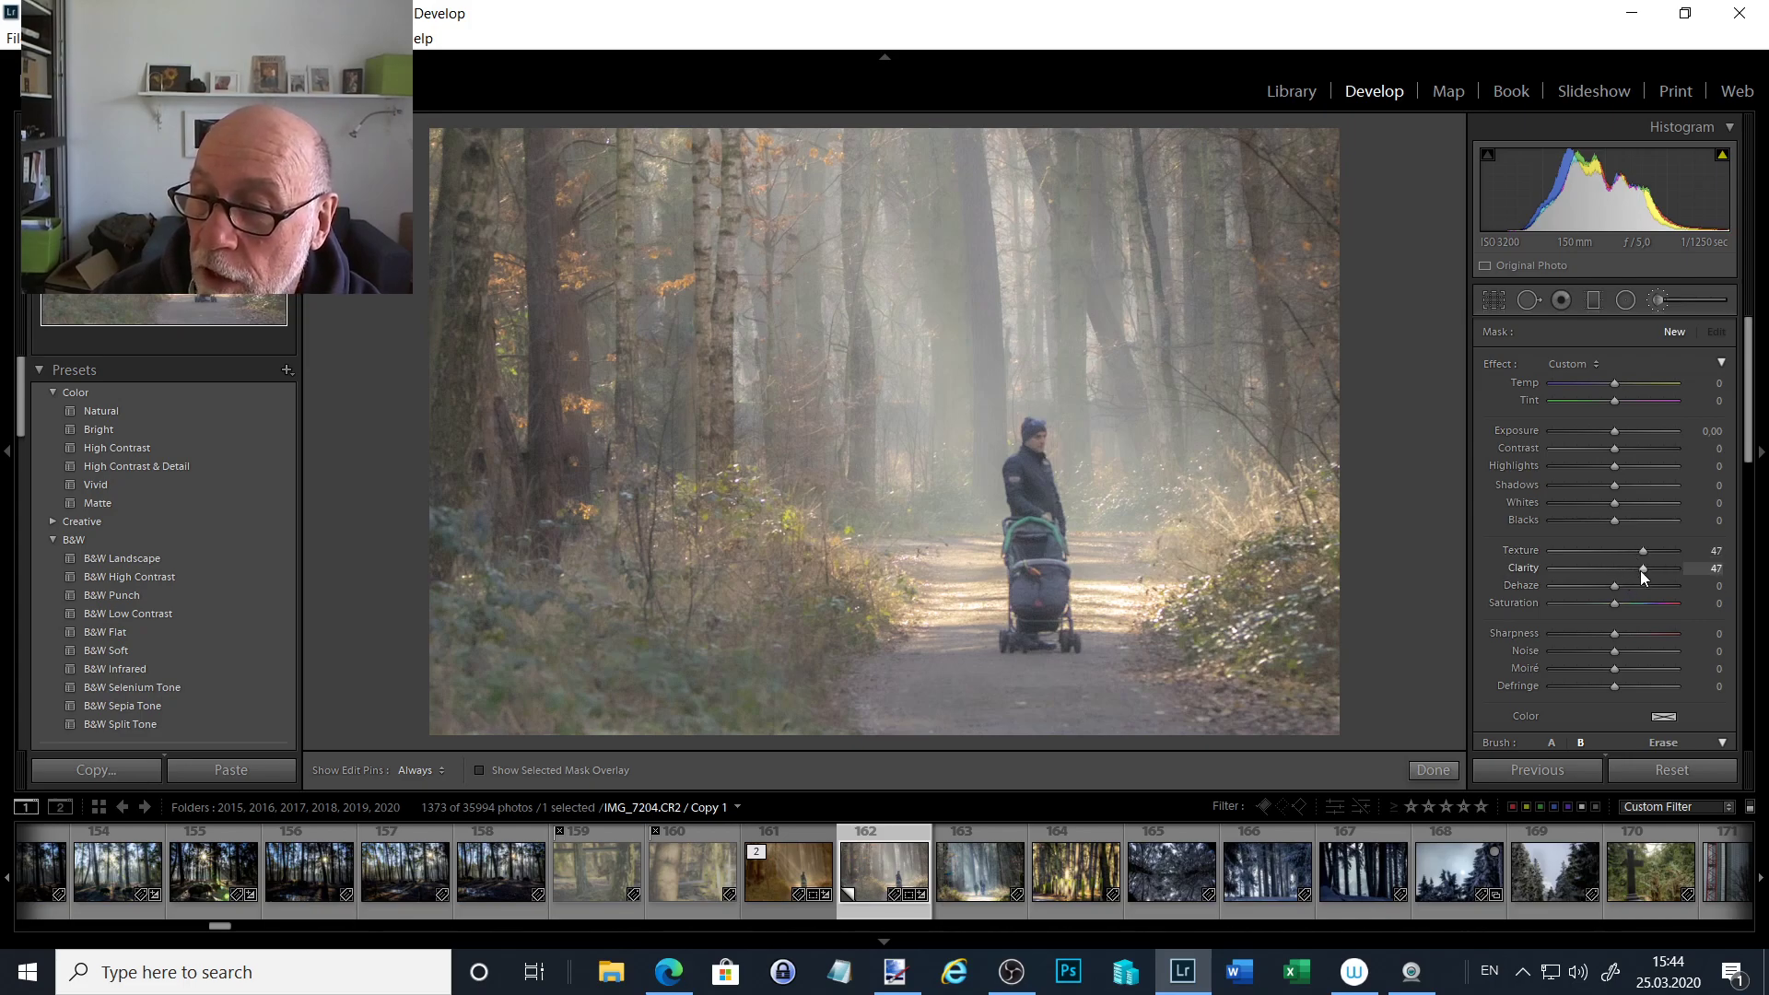
drag(1606, 578, 1638, 584)
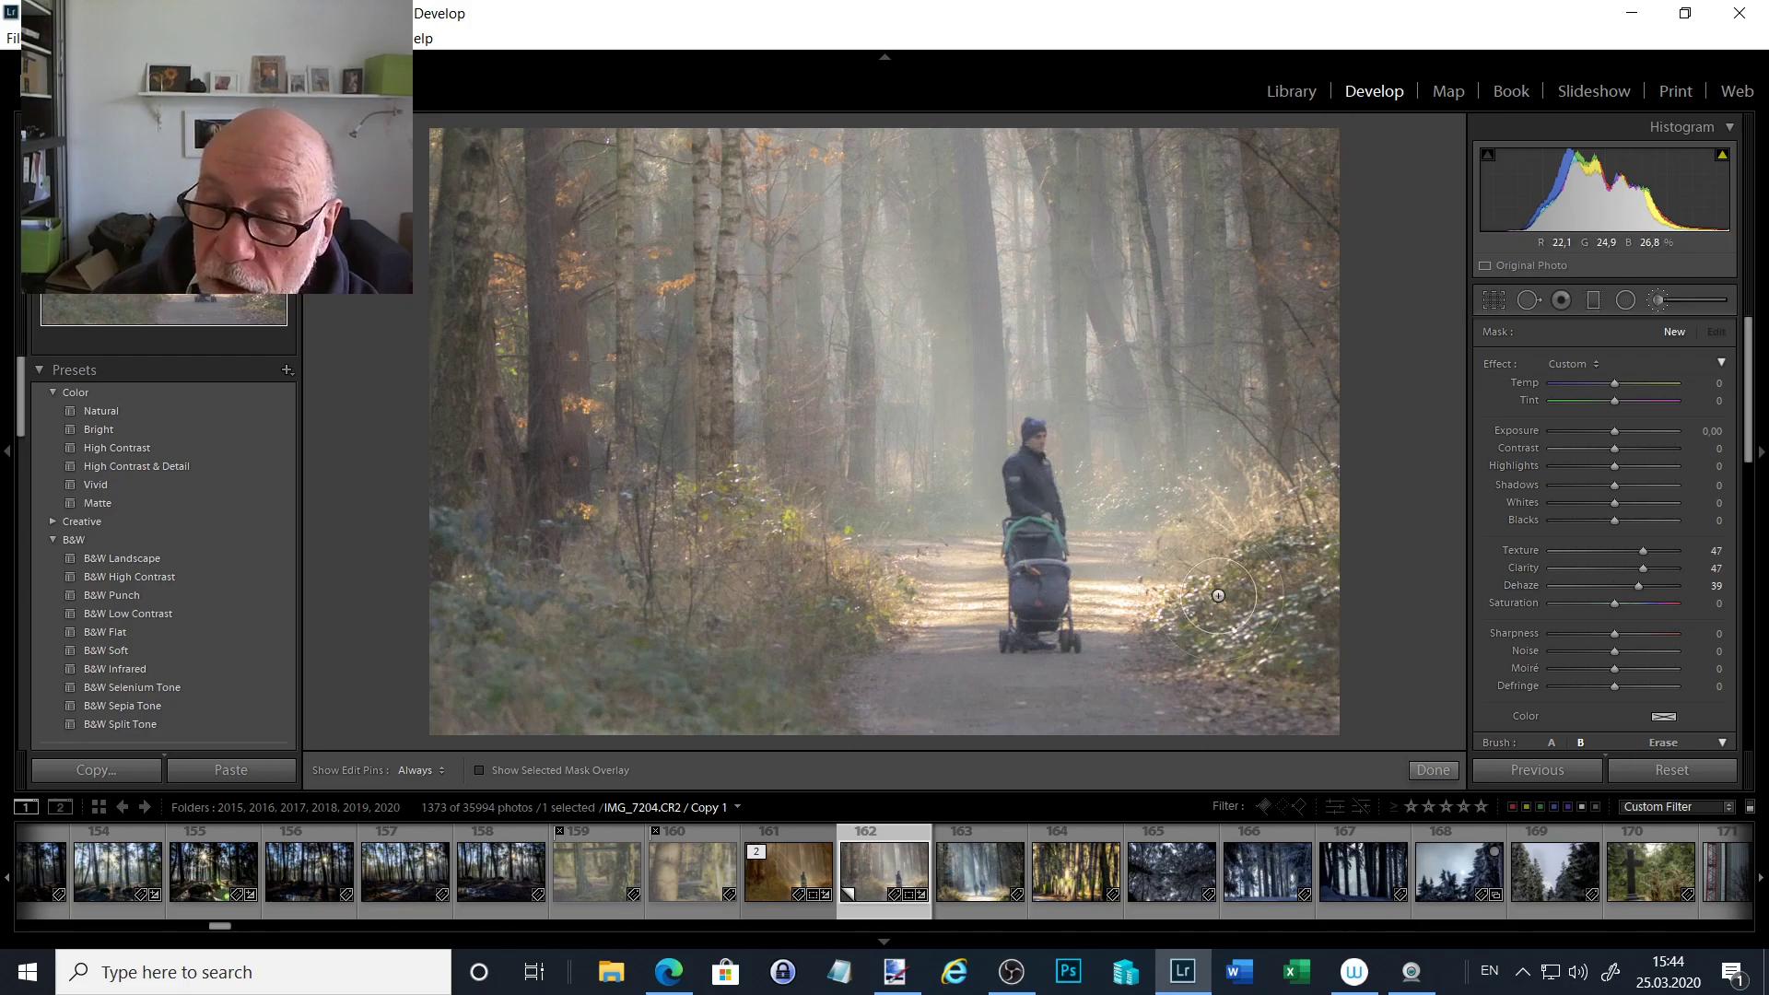
scroll(1559, 600, down, 3)
click(1535, 621)
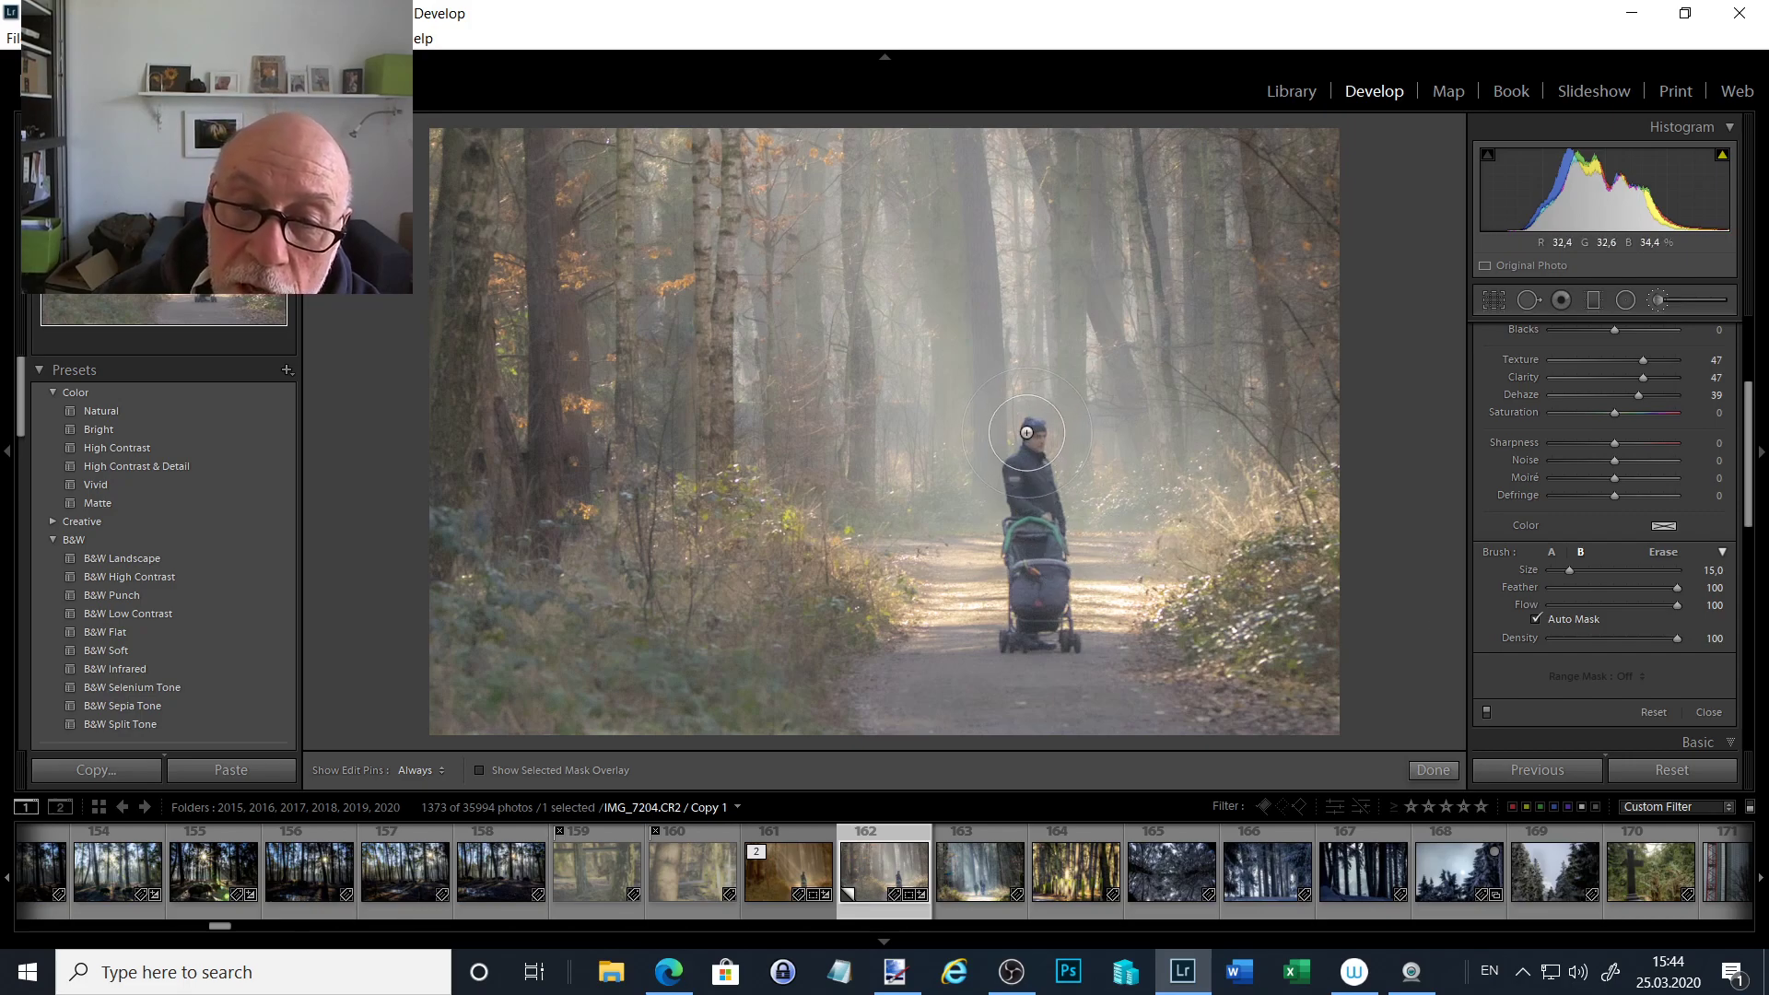
key(h)
mouse_move(1034, 430)
mouse_down()
mouse_move(1037, 620)
mouse_move(1037, 470)
mouse_up()
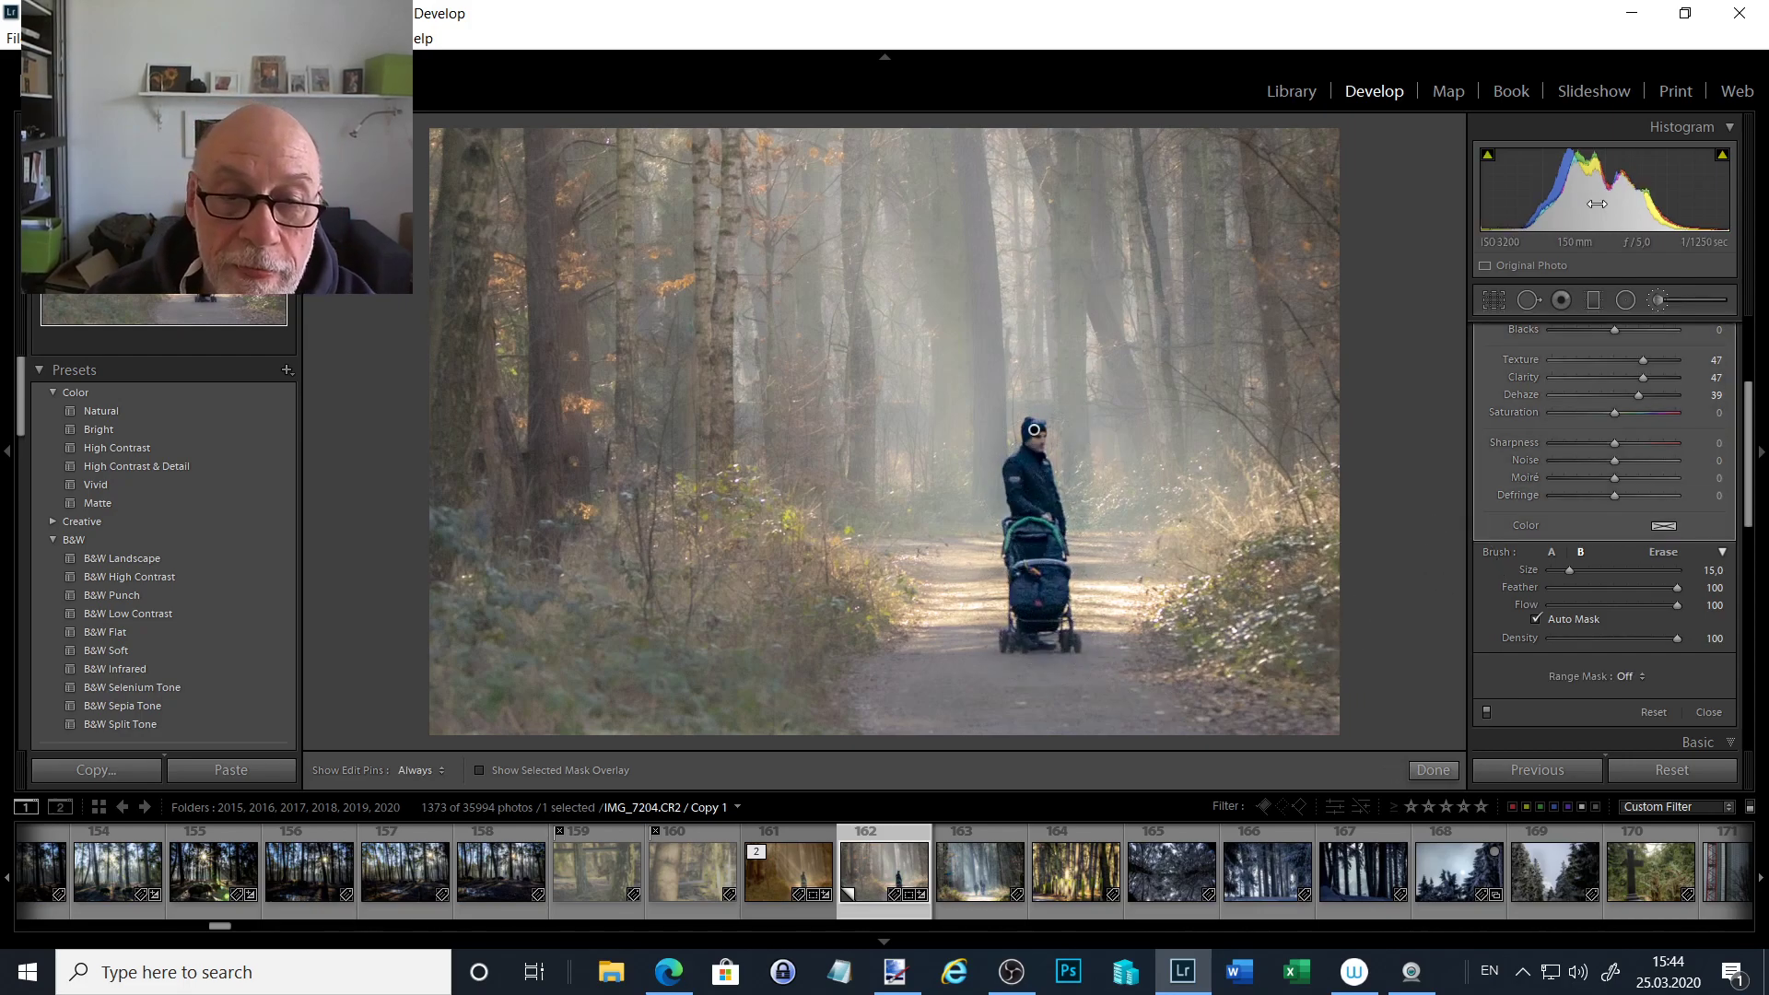
- Add a radial filter ellipse centred on the person and stroller, darkening the surroundings with Exposure −0.38, Texture 47, Clarity 47 and Dehaze 39
scroll(1611, 359, up, 2)
scroll(1613, 361, up, 2)
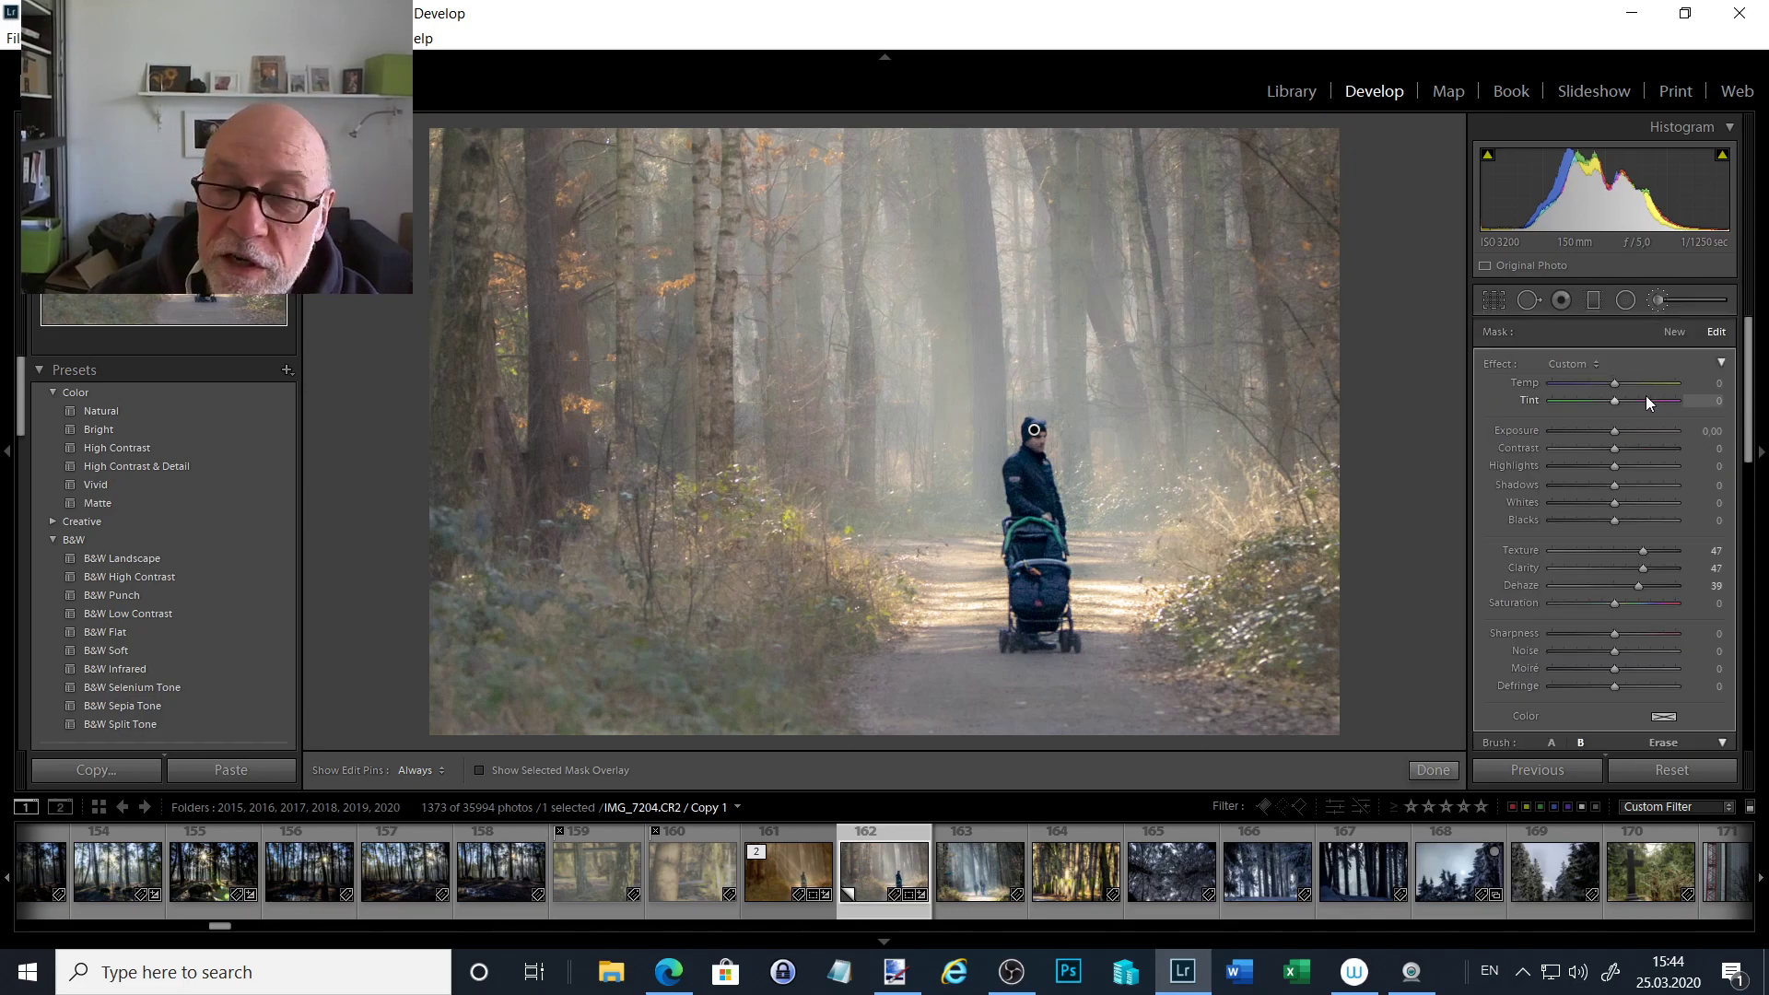
click(1631, 308)
scroll(1641, 322, down, 2)
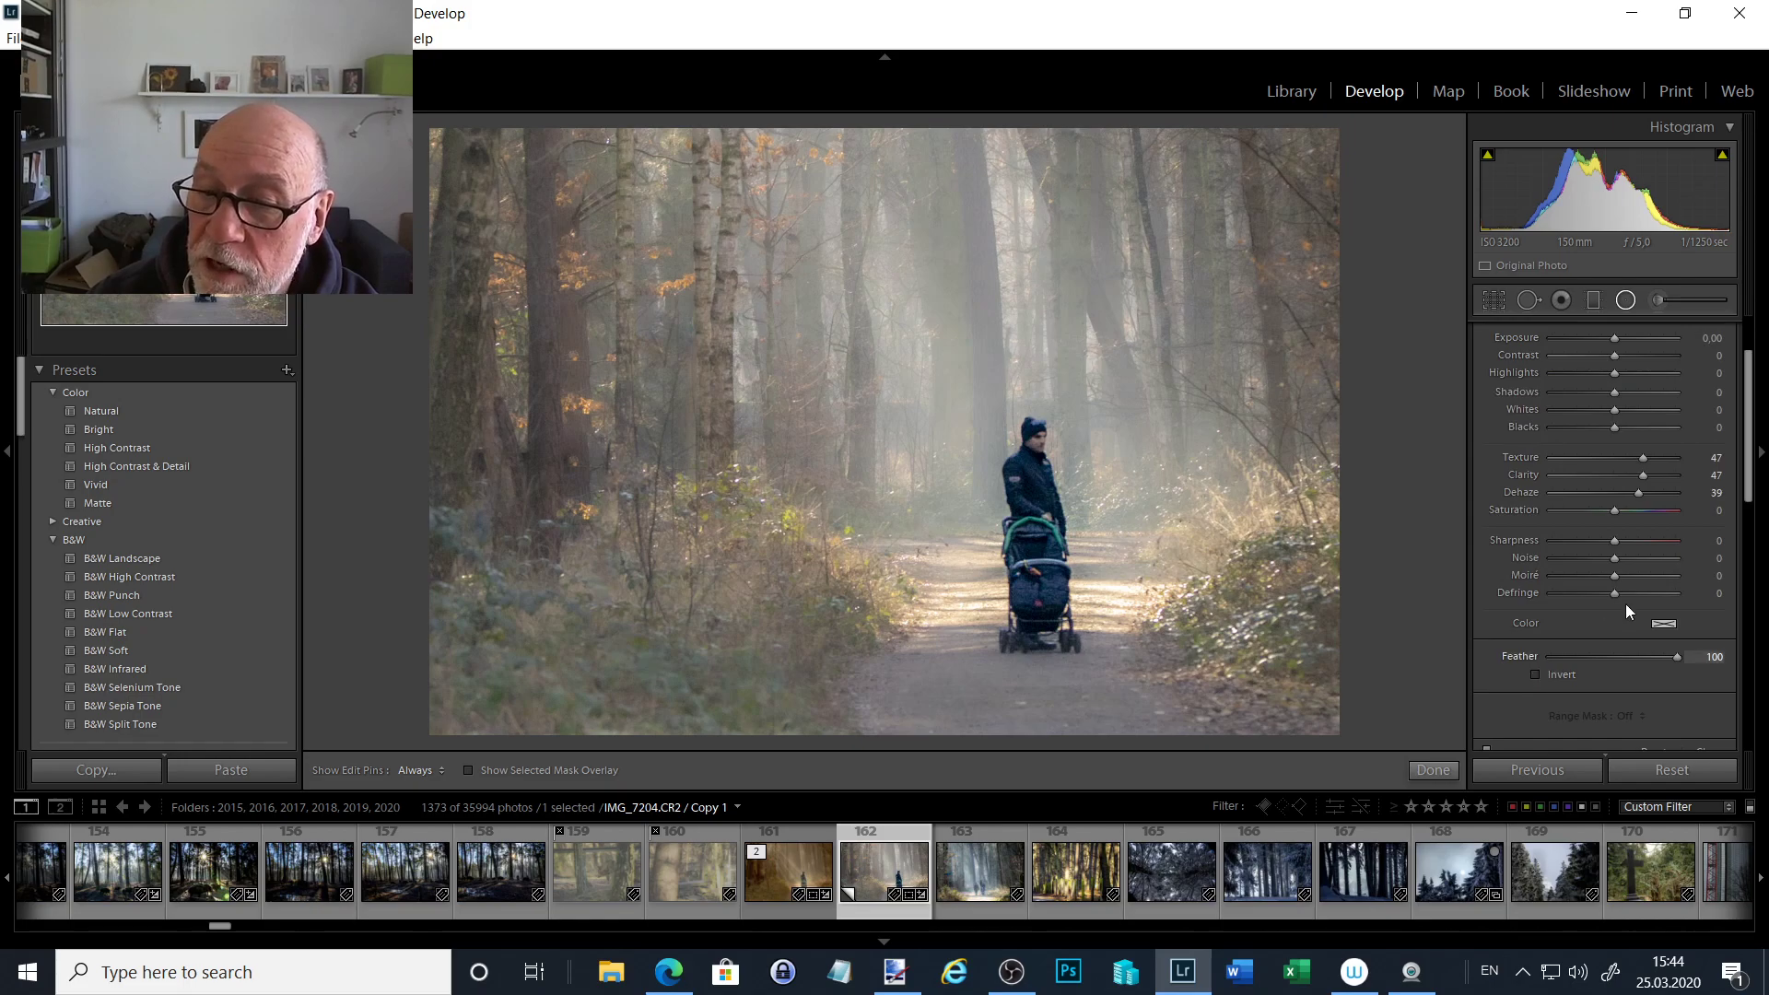
scroll(1632, 590, up, 2)
drag(1615, 431, 1593, 431)
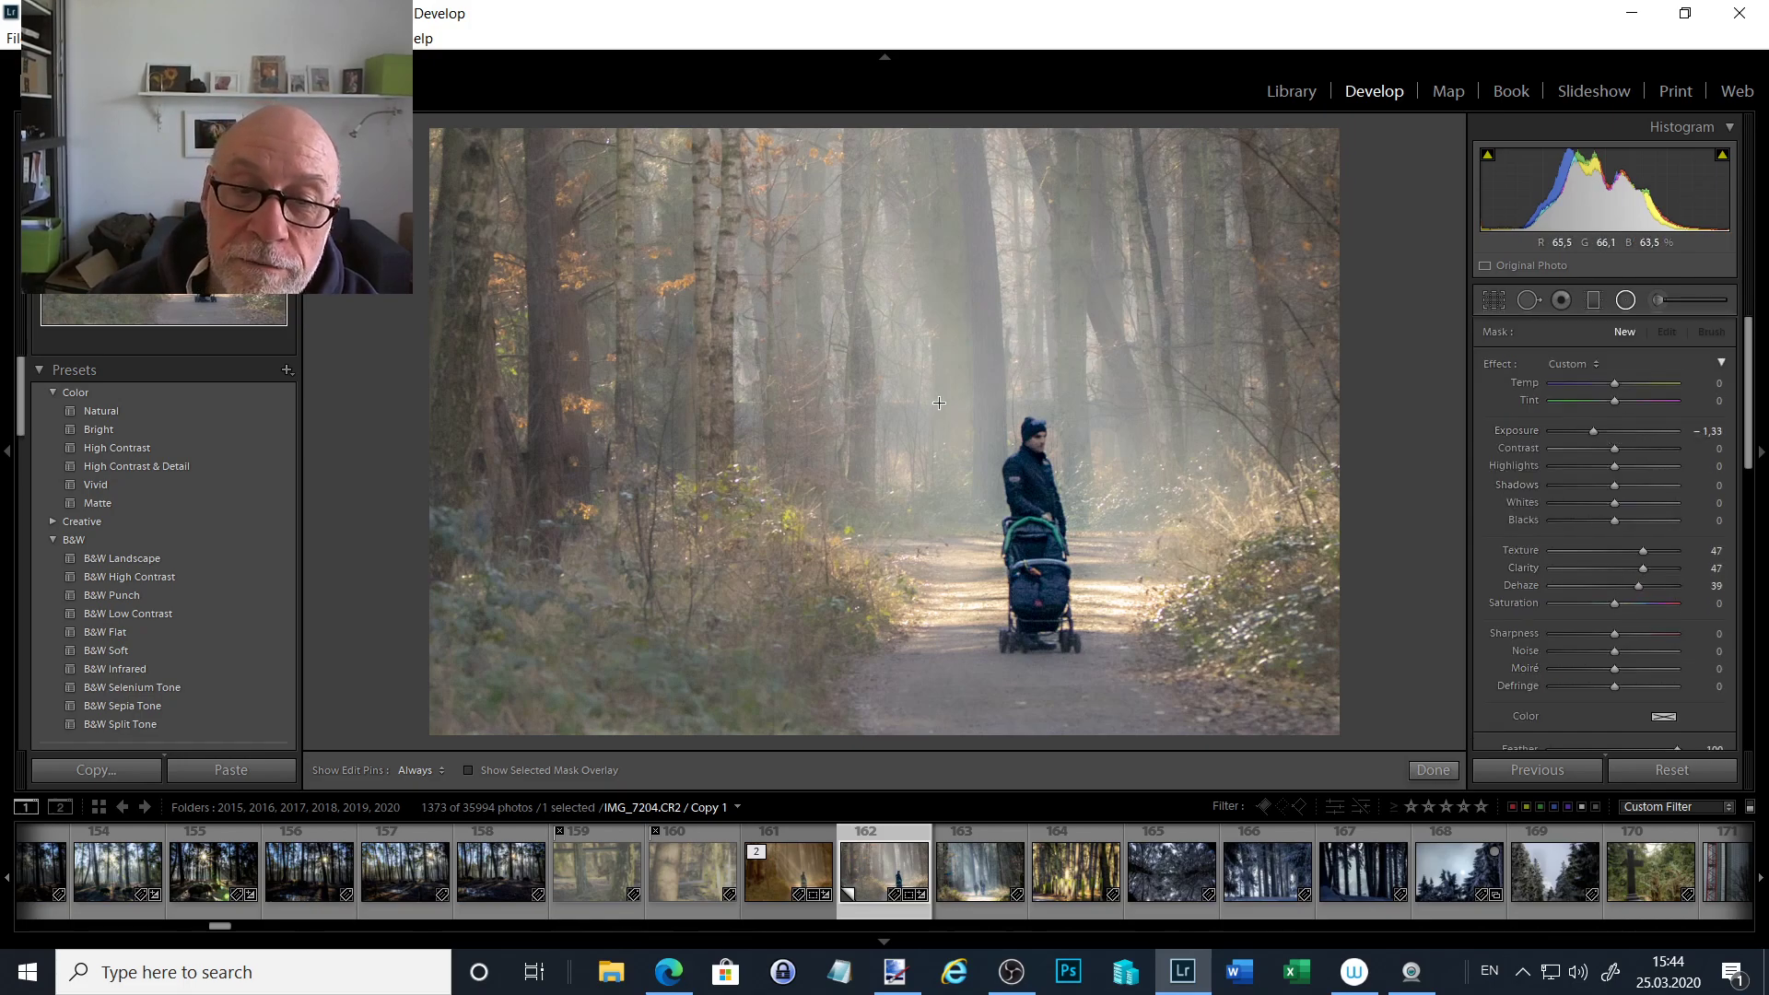
drag(996, 402, 1095, 555)
drag(994, 403, 1029, 521)
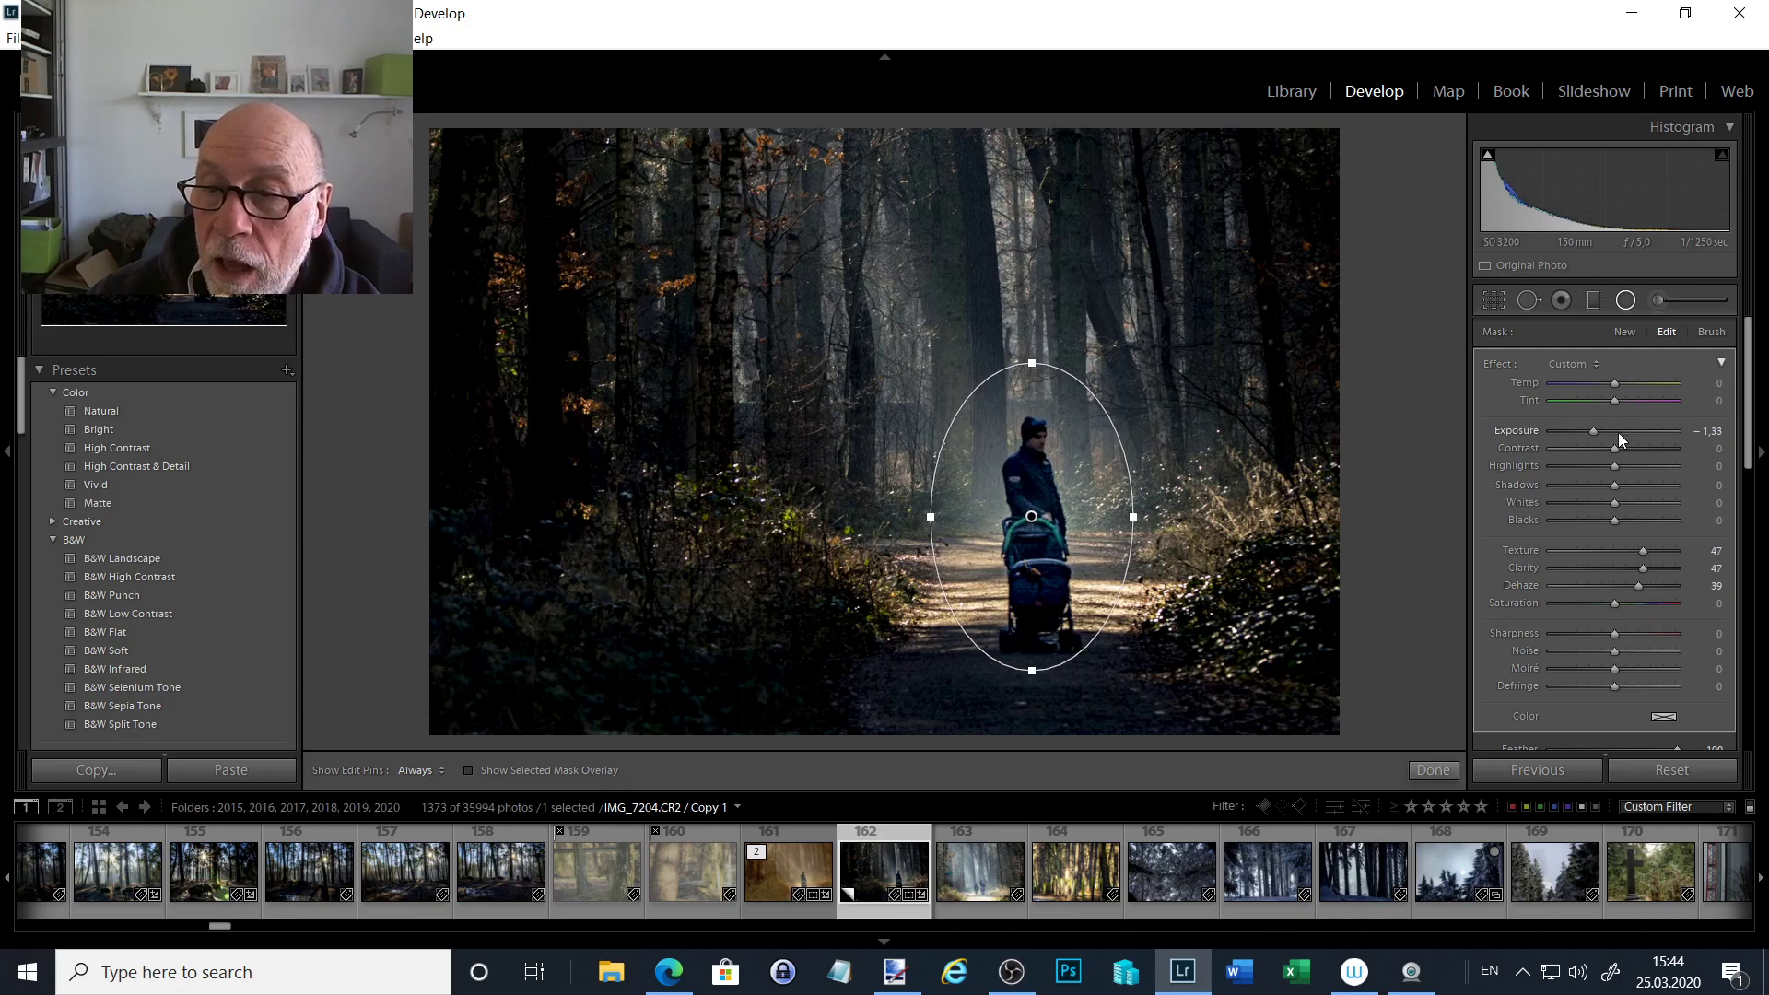
drag(1591, 428, 1606, 433)
drag(1031, 524, 1034, 547)
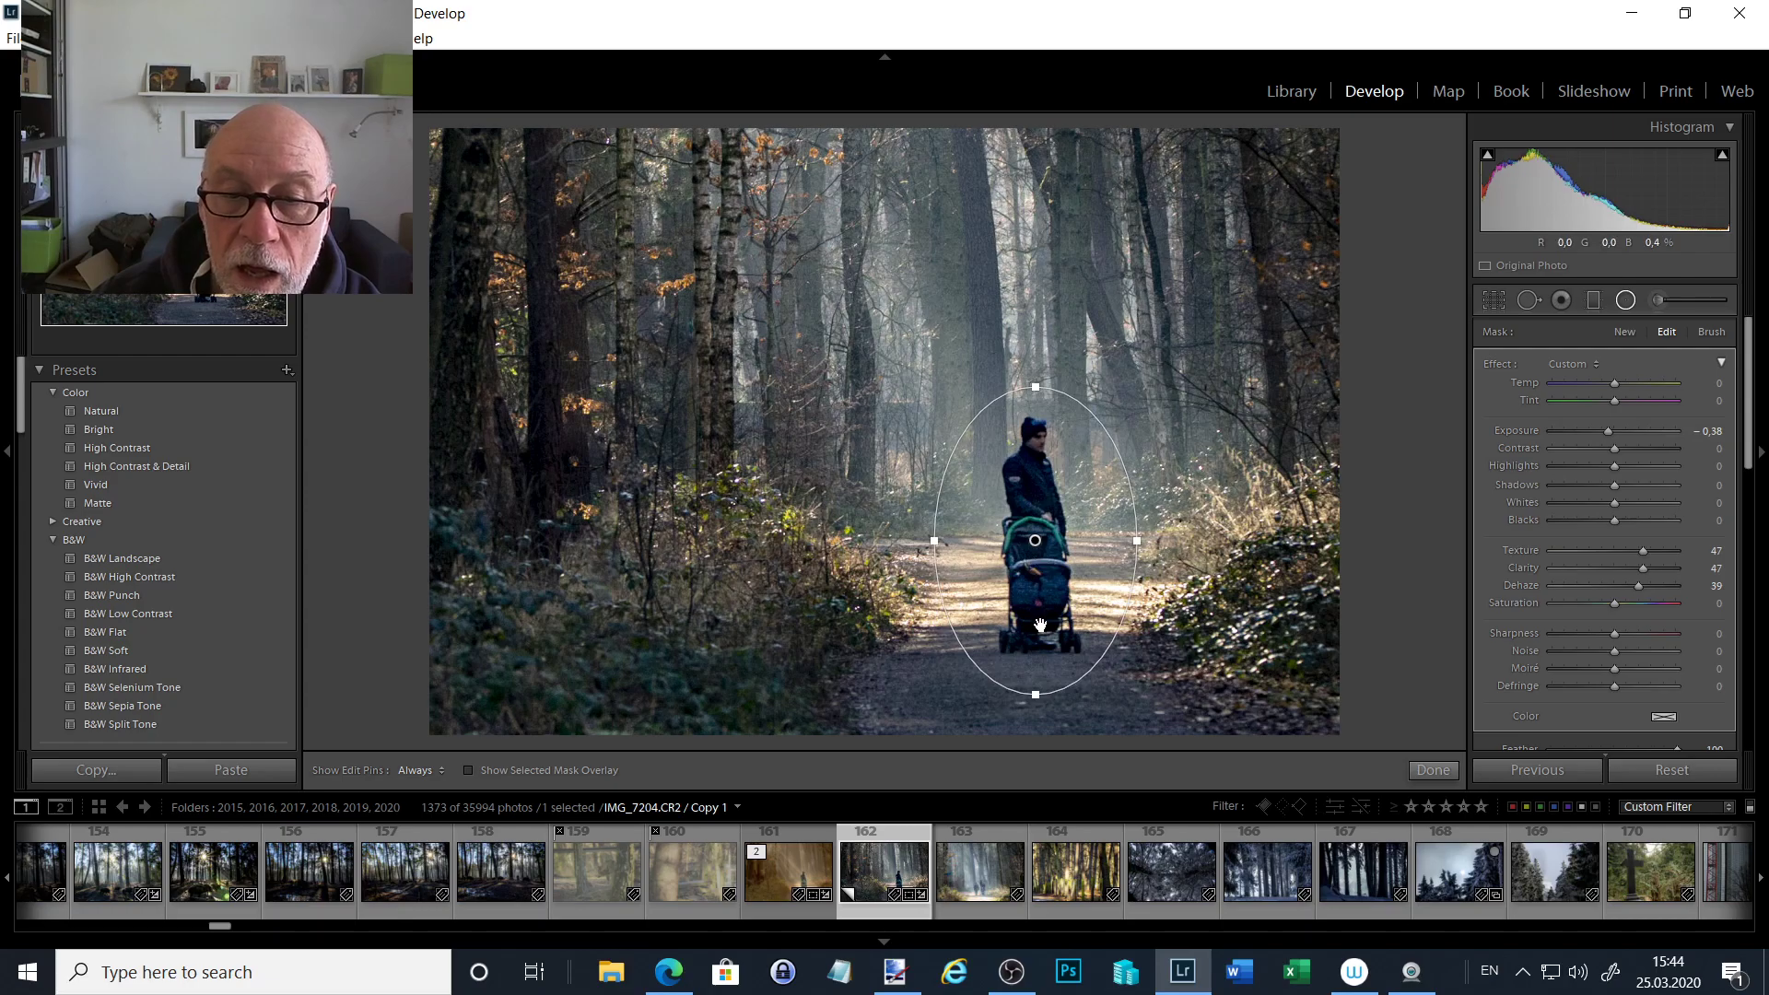
- Duplicate the radial filter, move the copy down onto the foreground path, invert it and set its Exposure to 0.33
right_click(1034, 543)
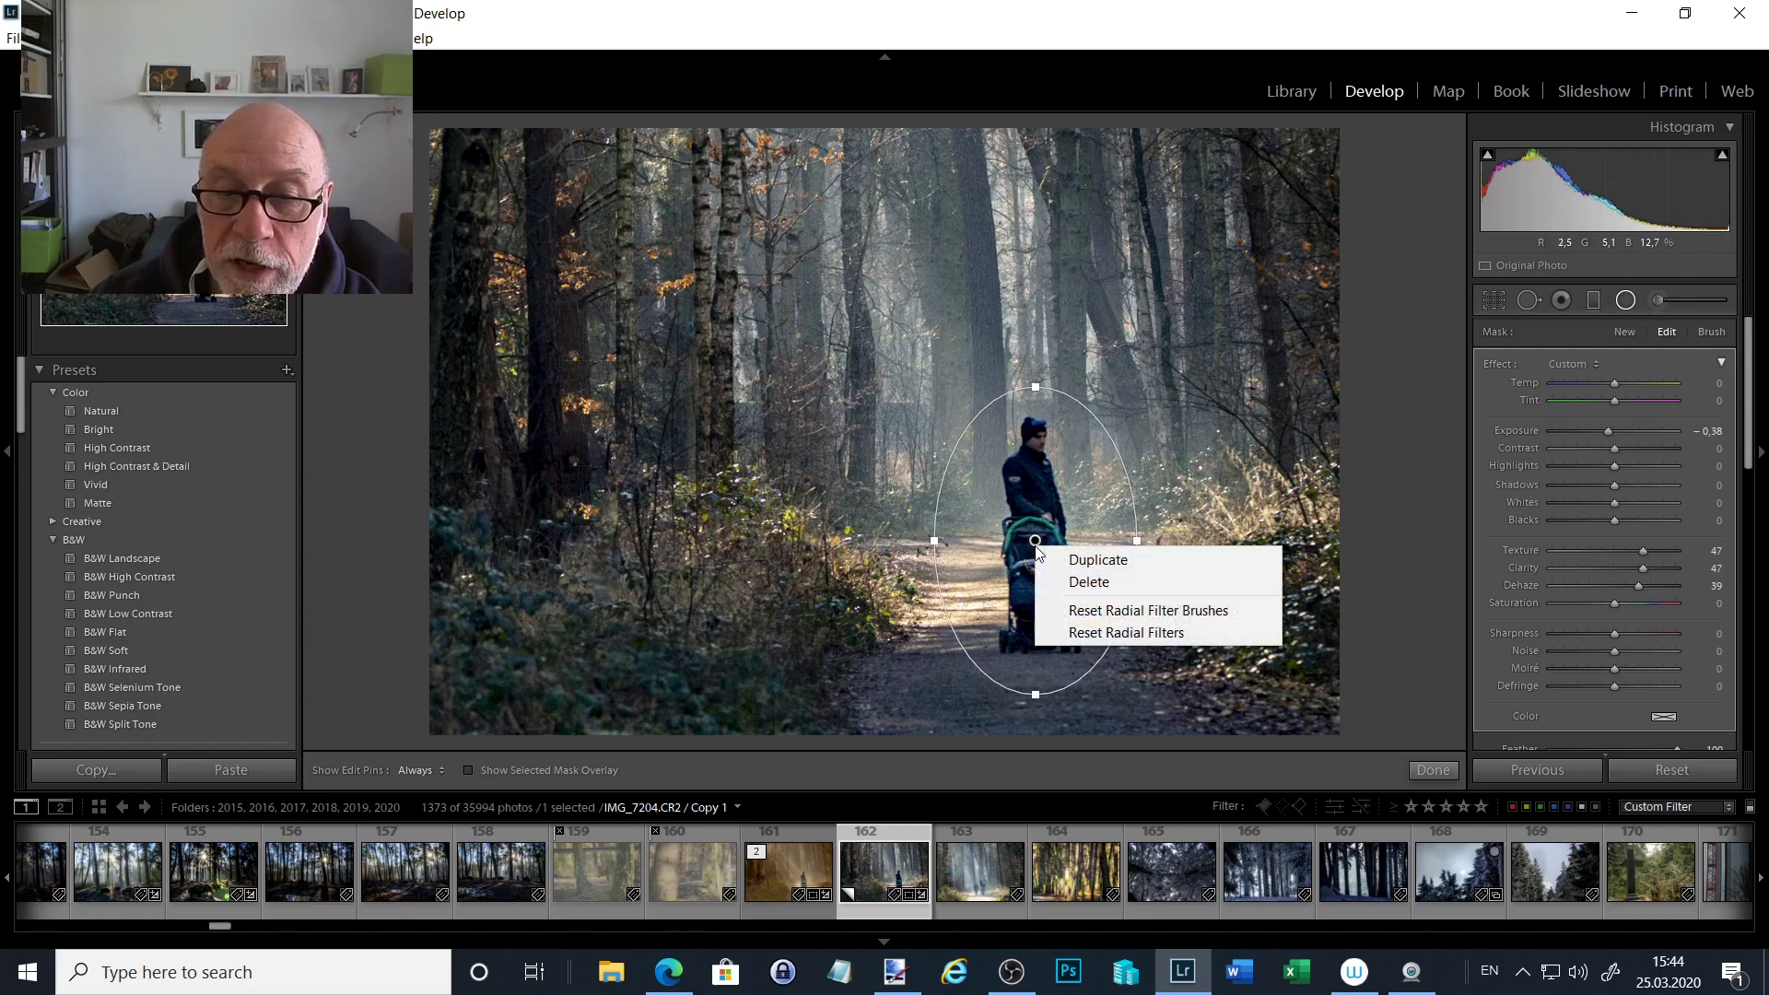
click(1109, 569)
drag(1035, 541, 1048, 658)
drag(1118, 535, 1091, 724)
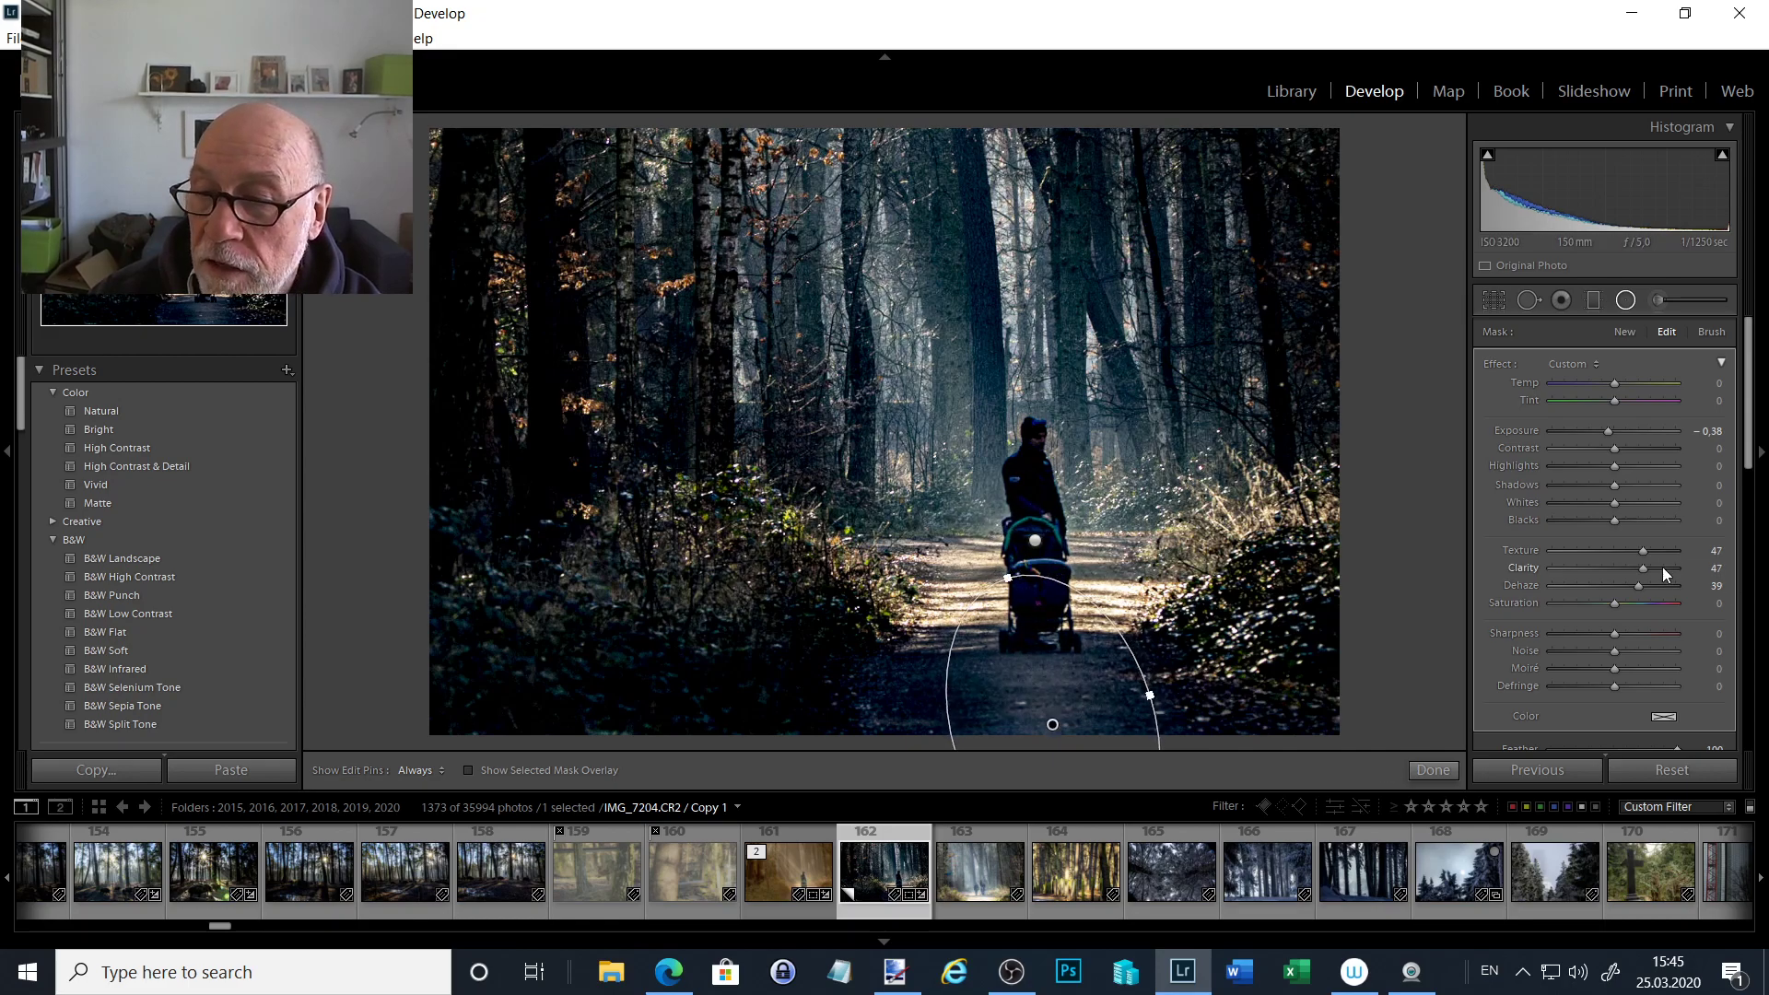
scroll(1612, 655, down, 3)
click(1536, 582)
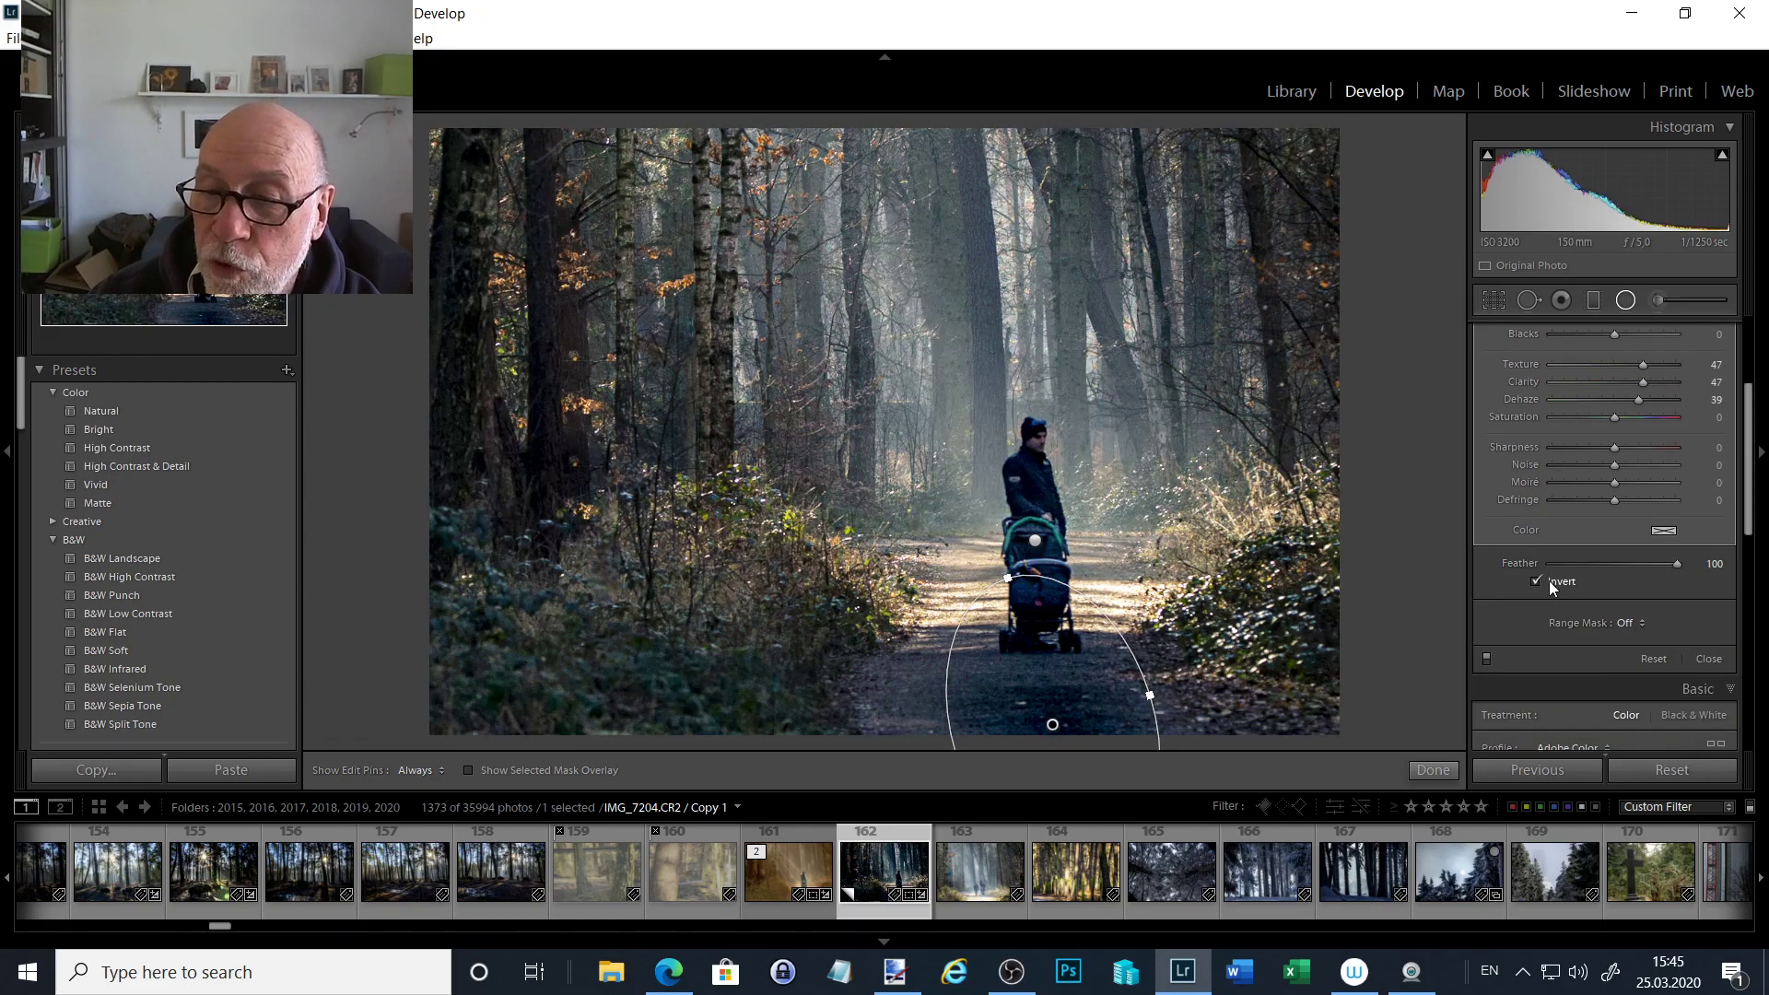
scroll(1604, 563, up, 3)
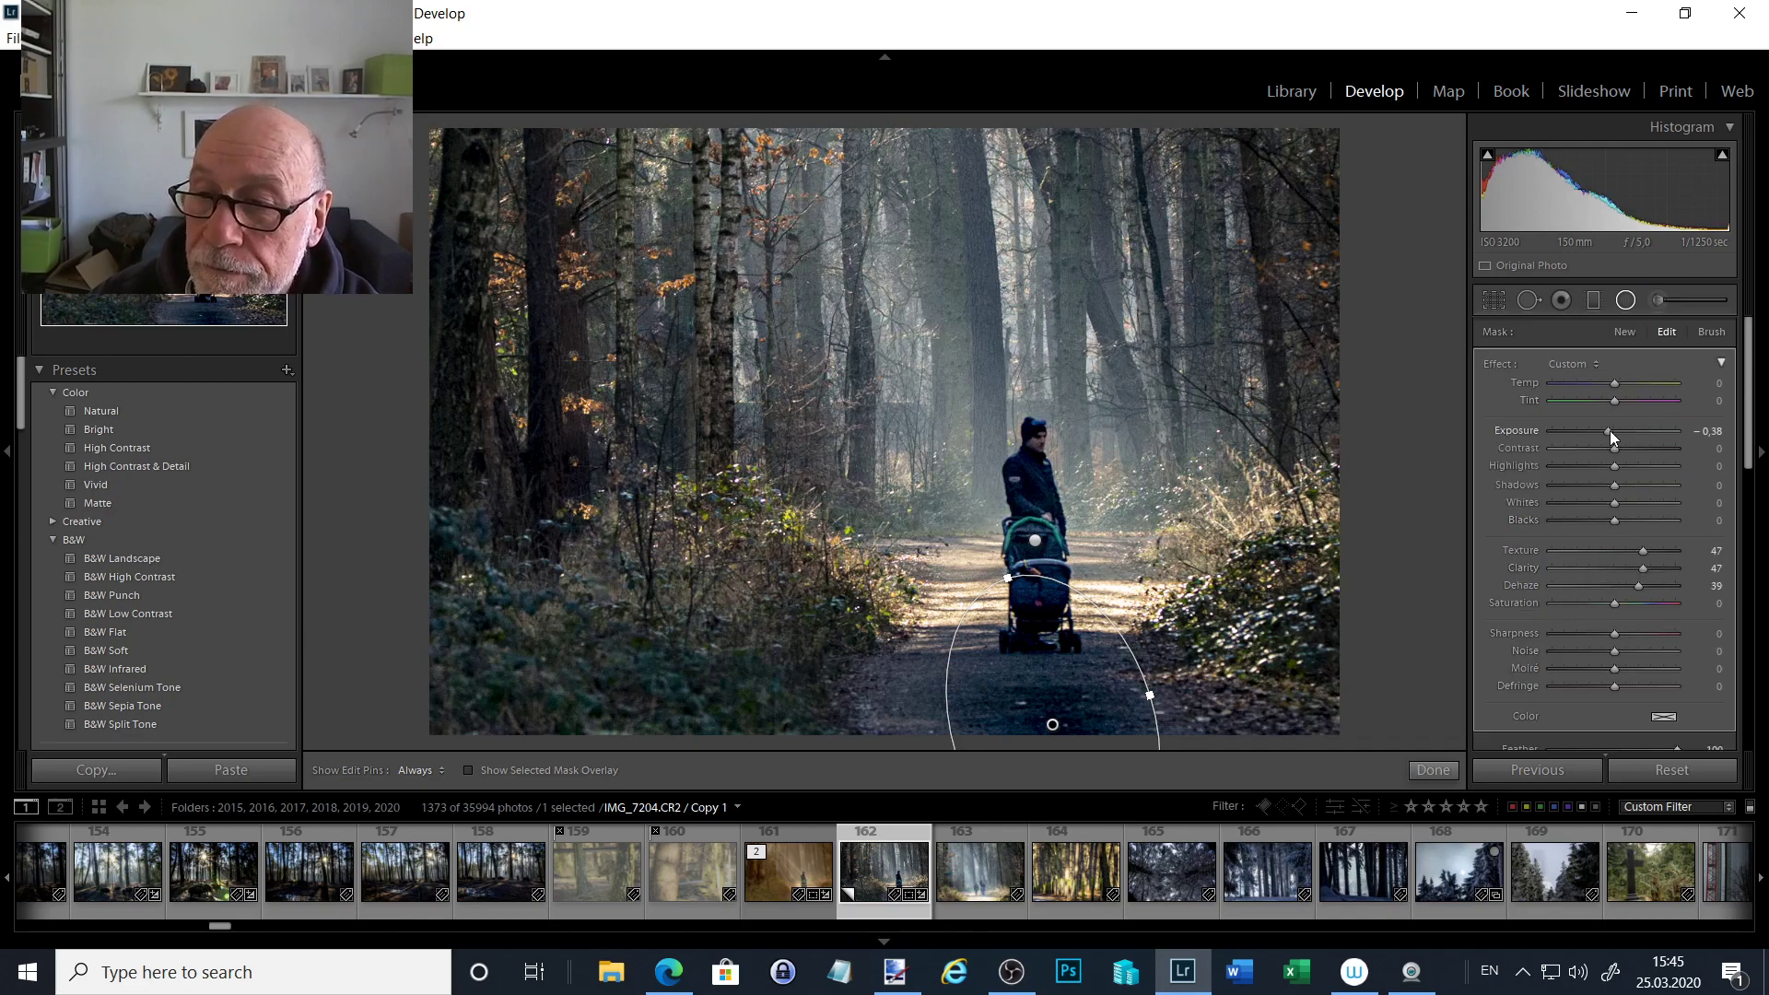
drag(1607, 431, 1615, 435)
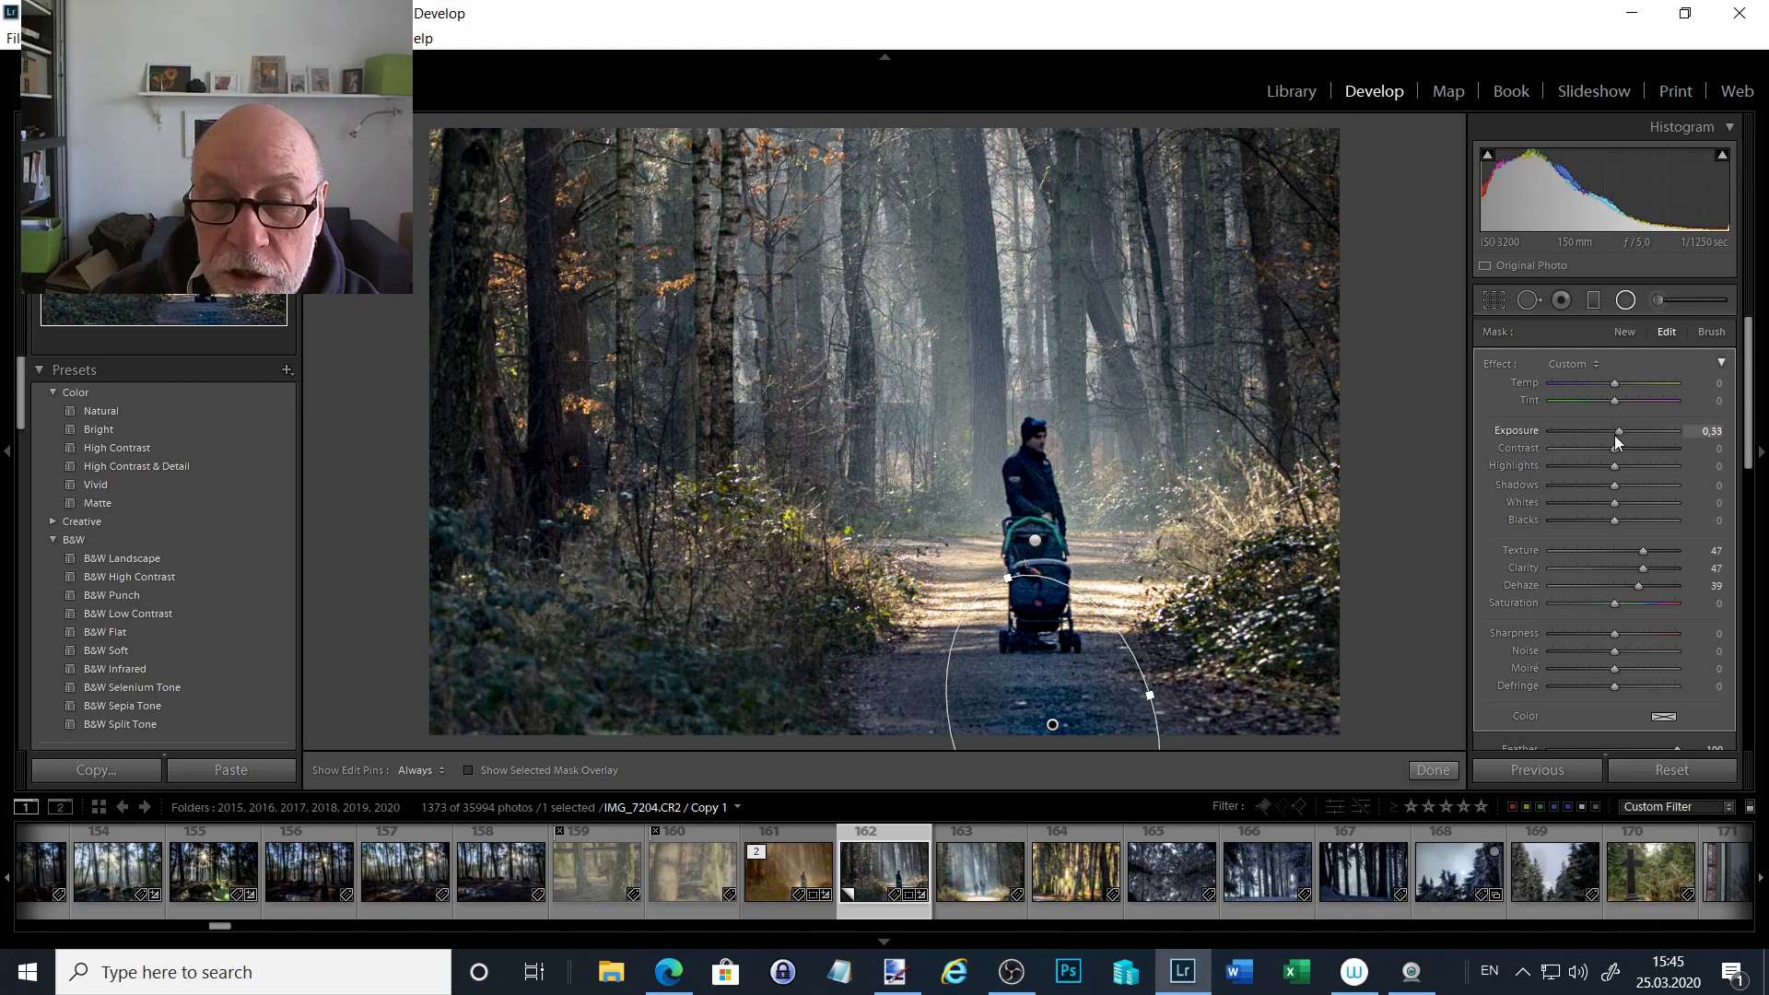
click(1430, 483)
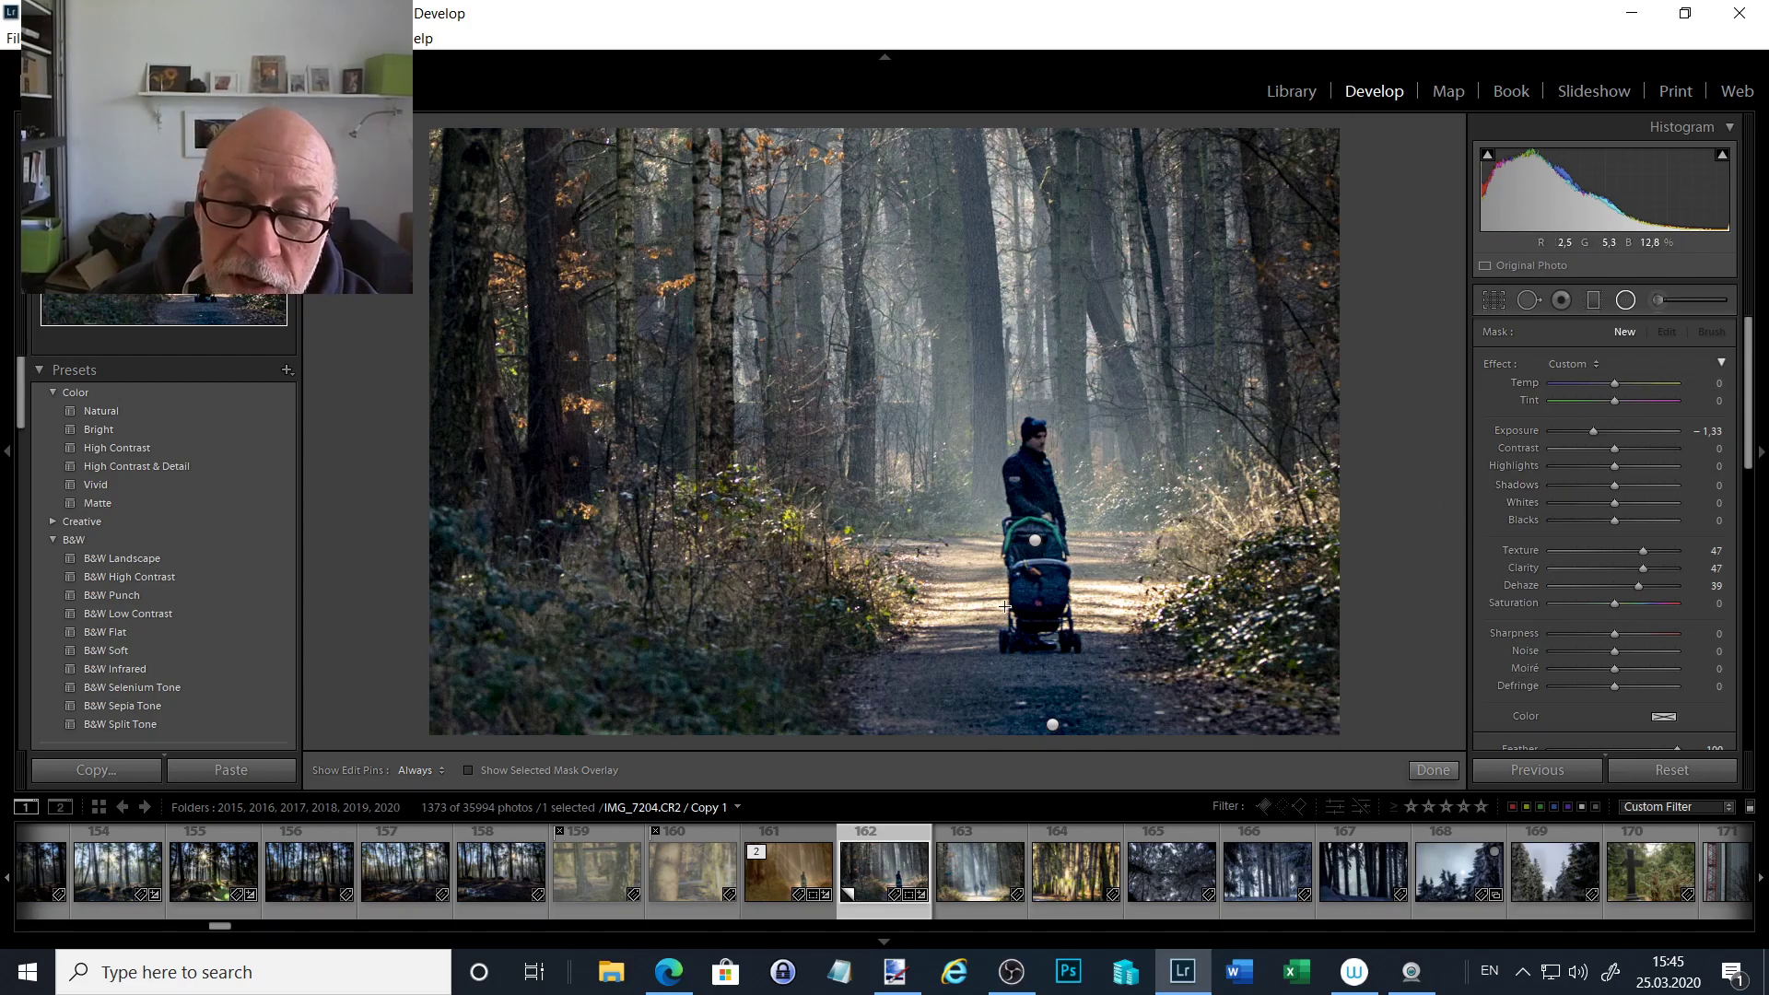
click(1628, 306)
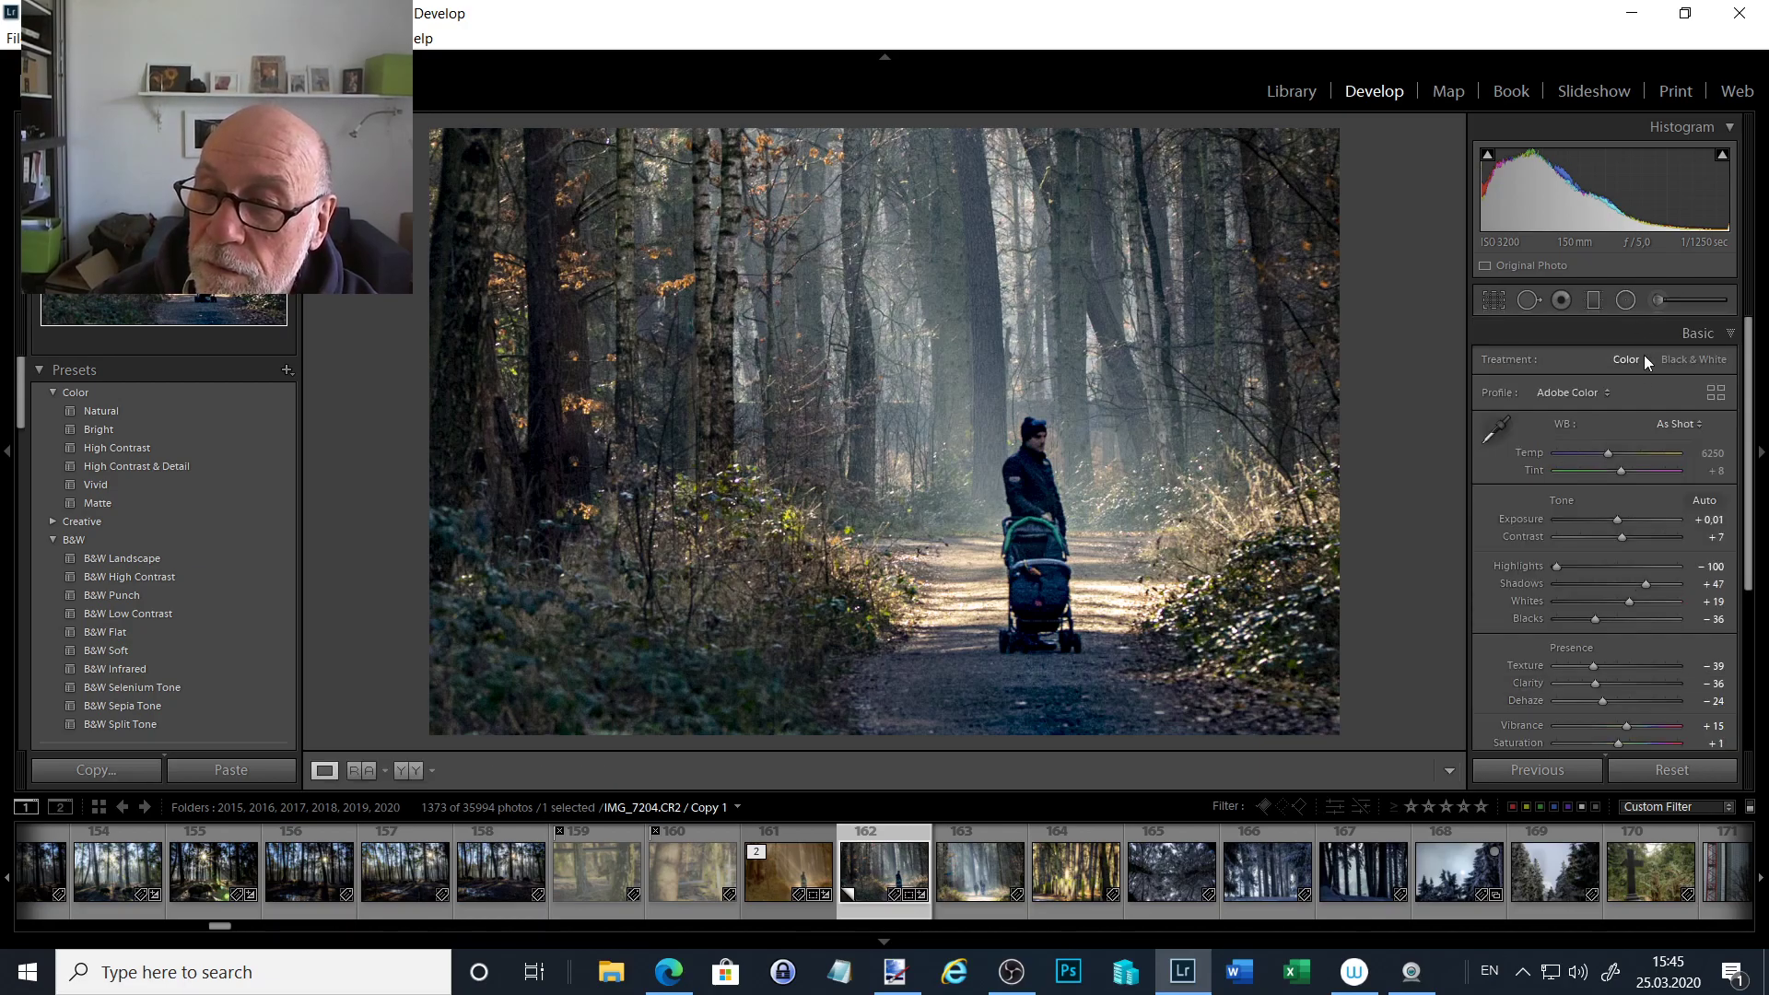
- Add an inverted radial filter over the stroller and sunlit path, with all effects reset and Exposure at 0.74
click(1624, 301)
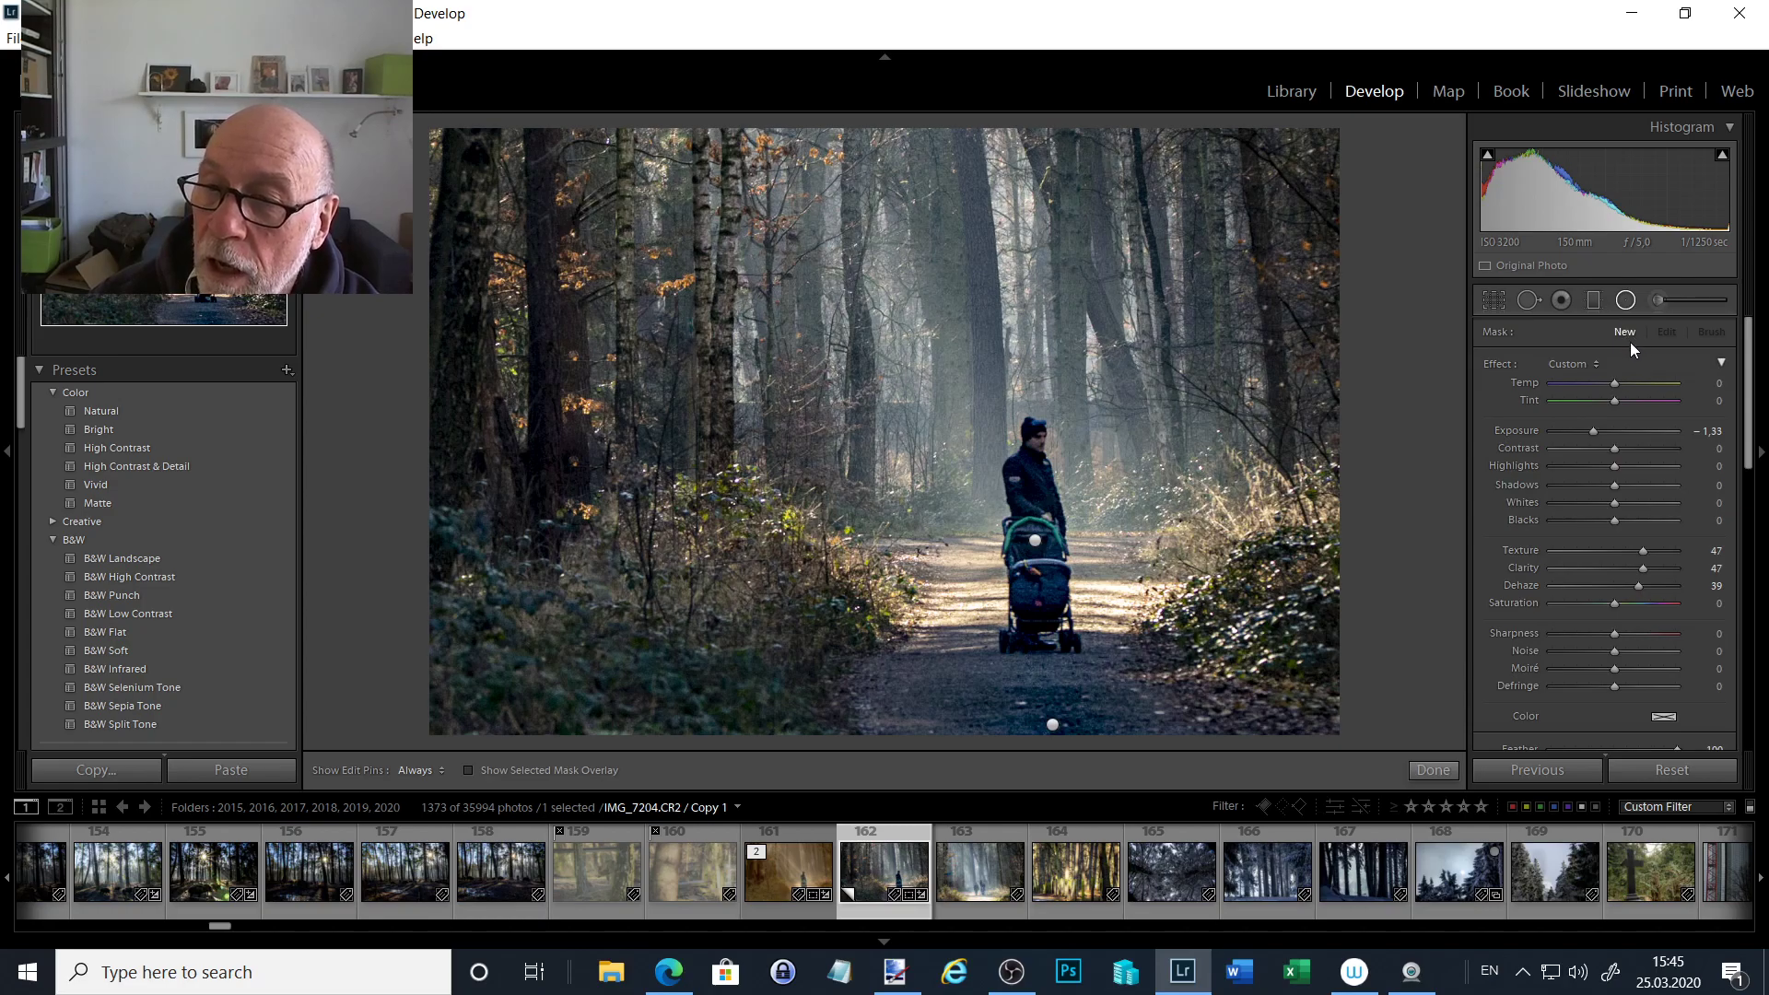
double_click(1490, 361)
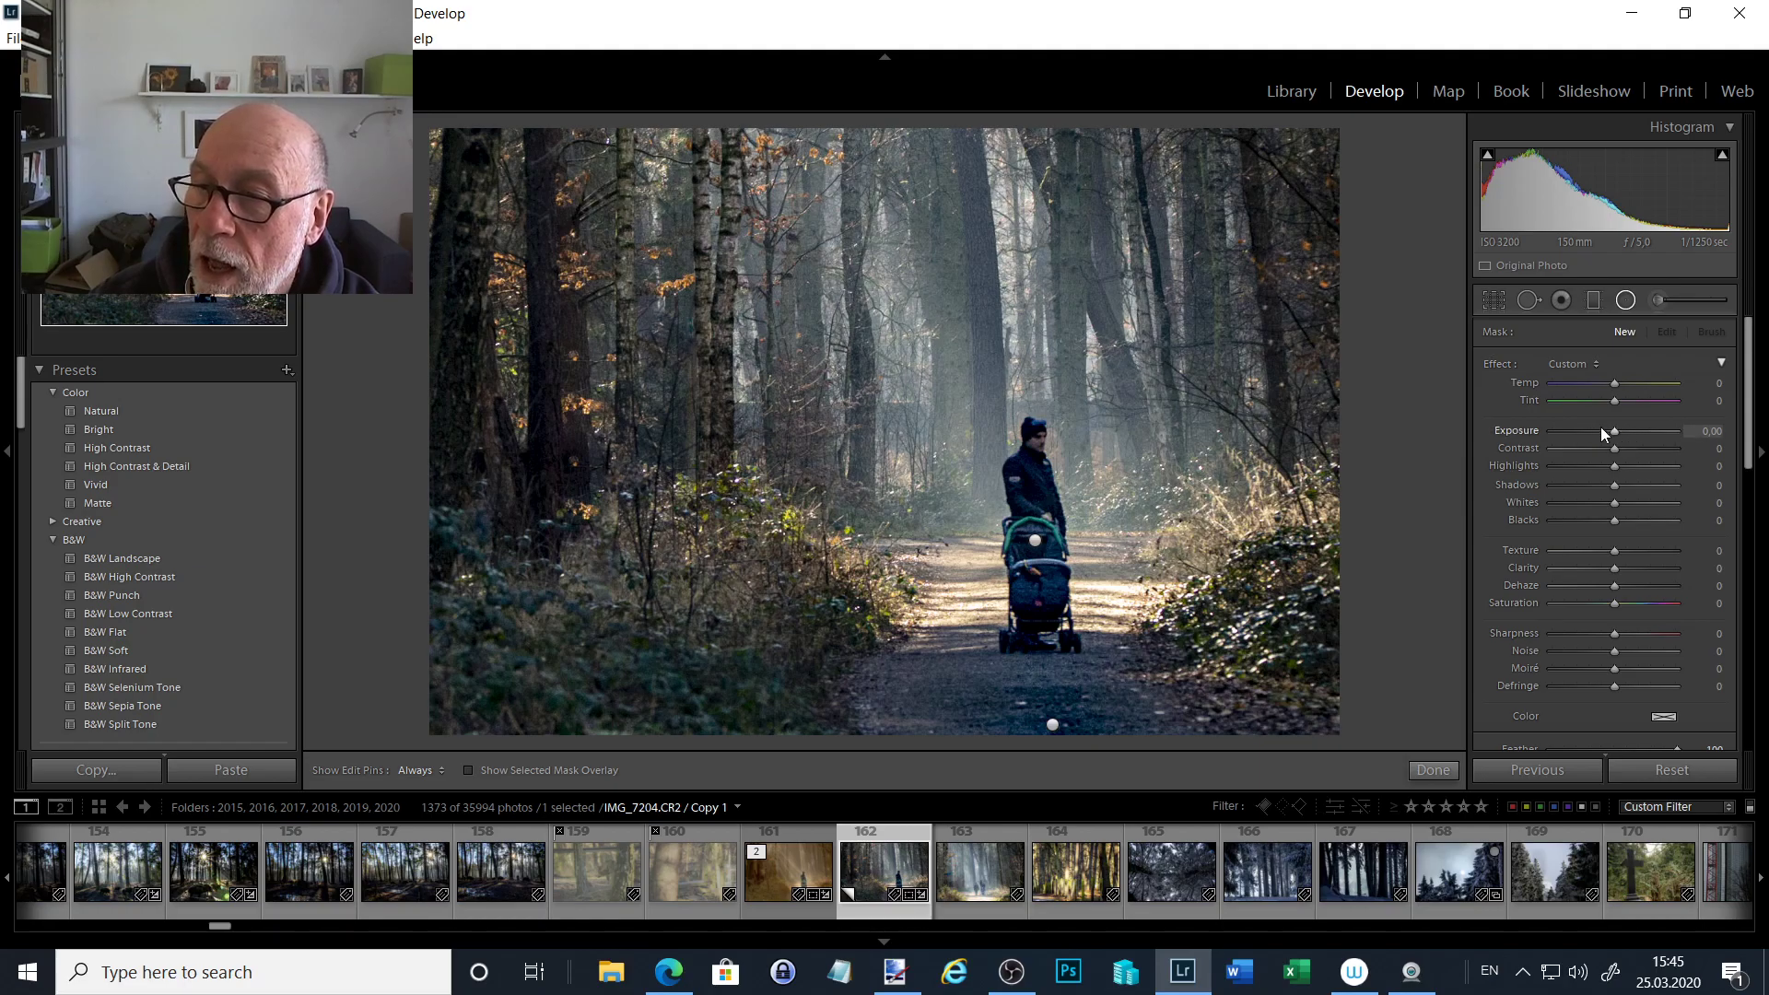
drag(1614, 434, 1625, 433)
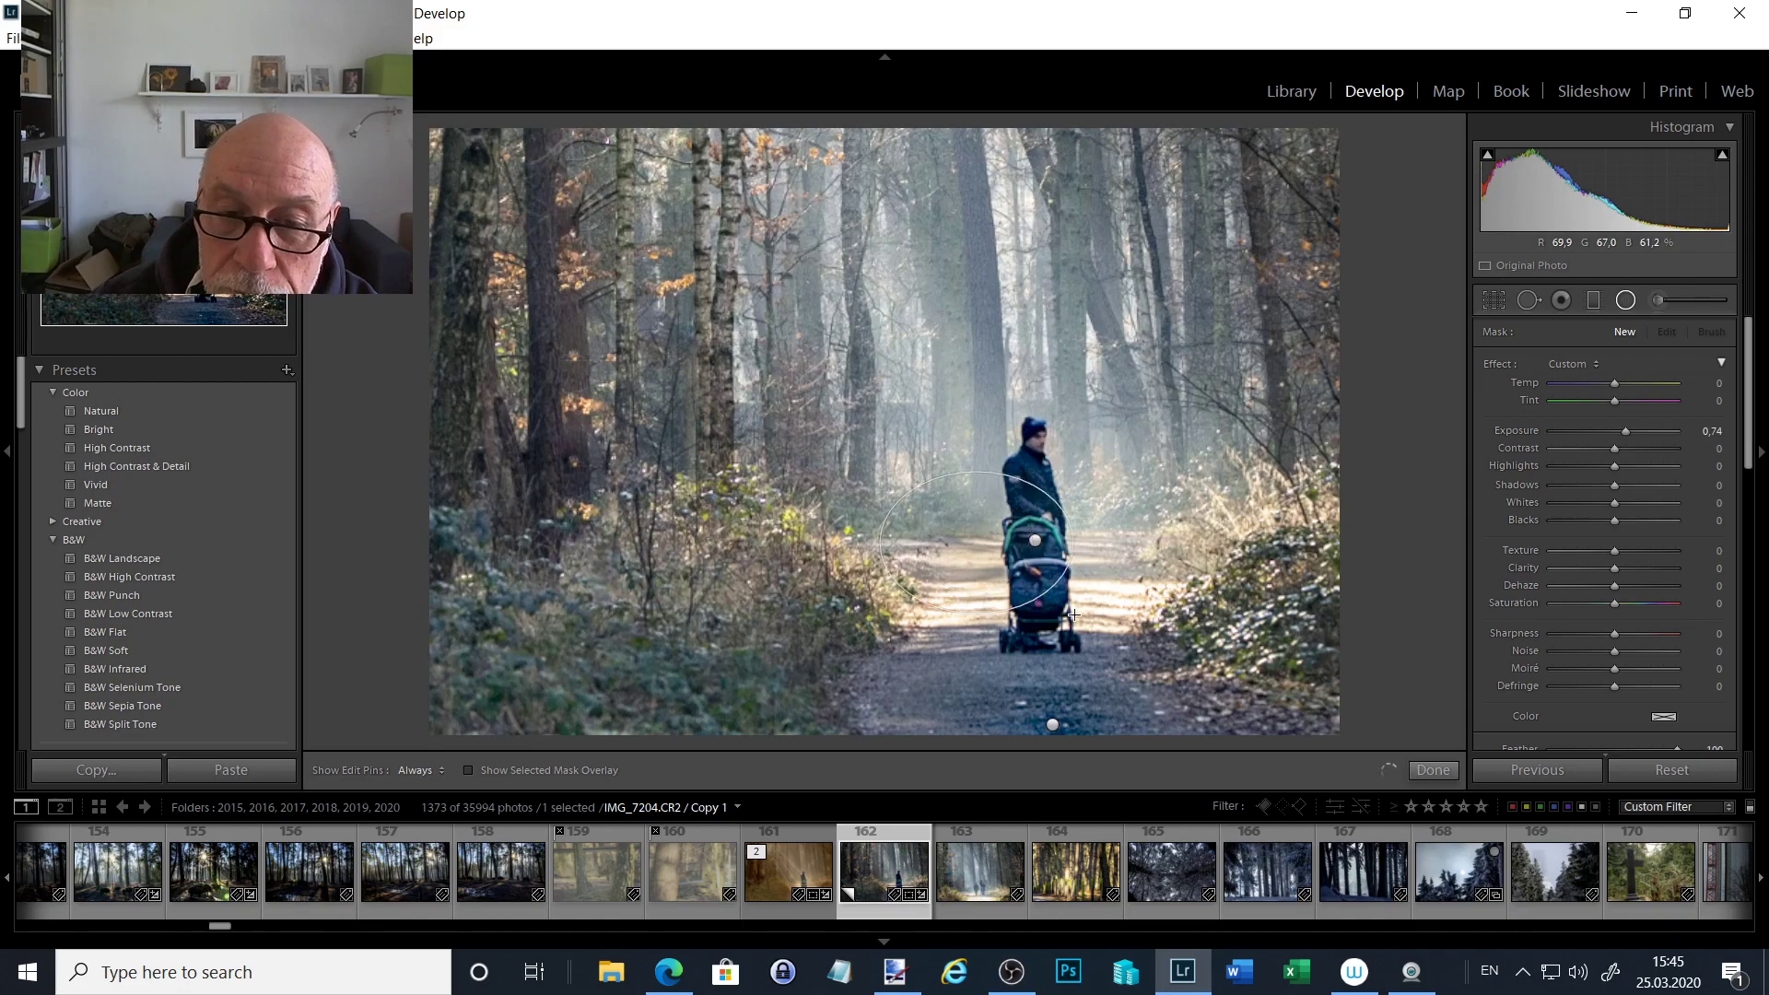
drag(1074, 614, 1096, 626)
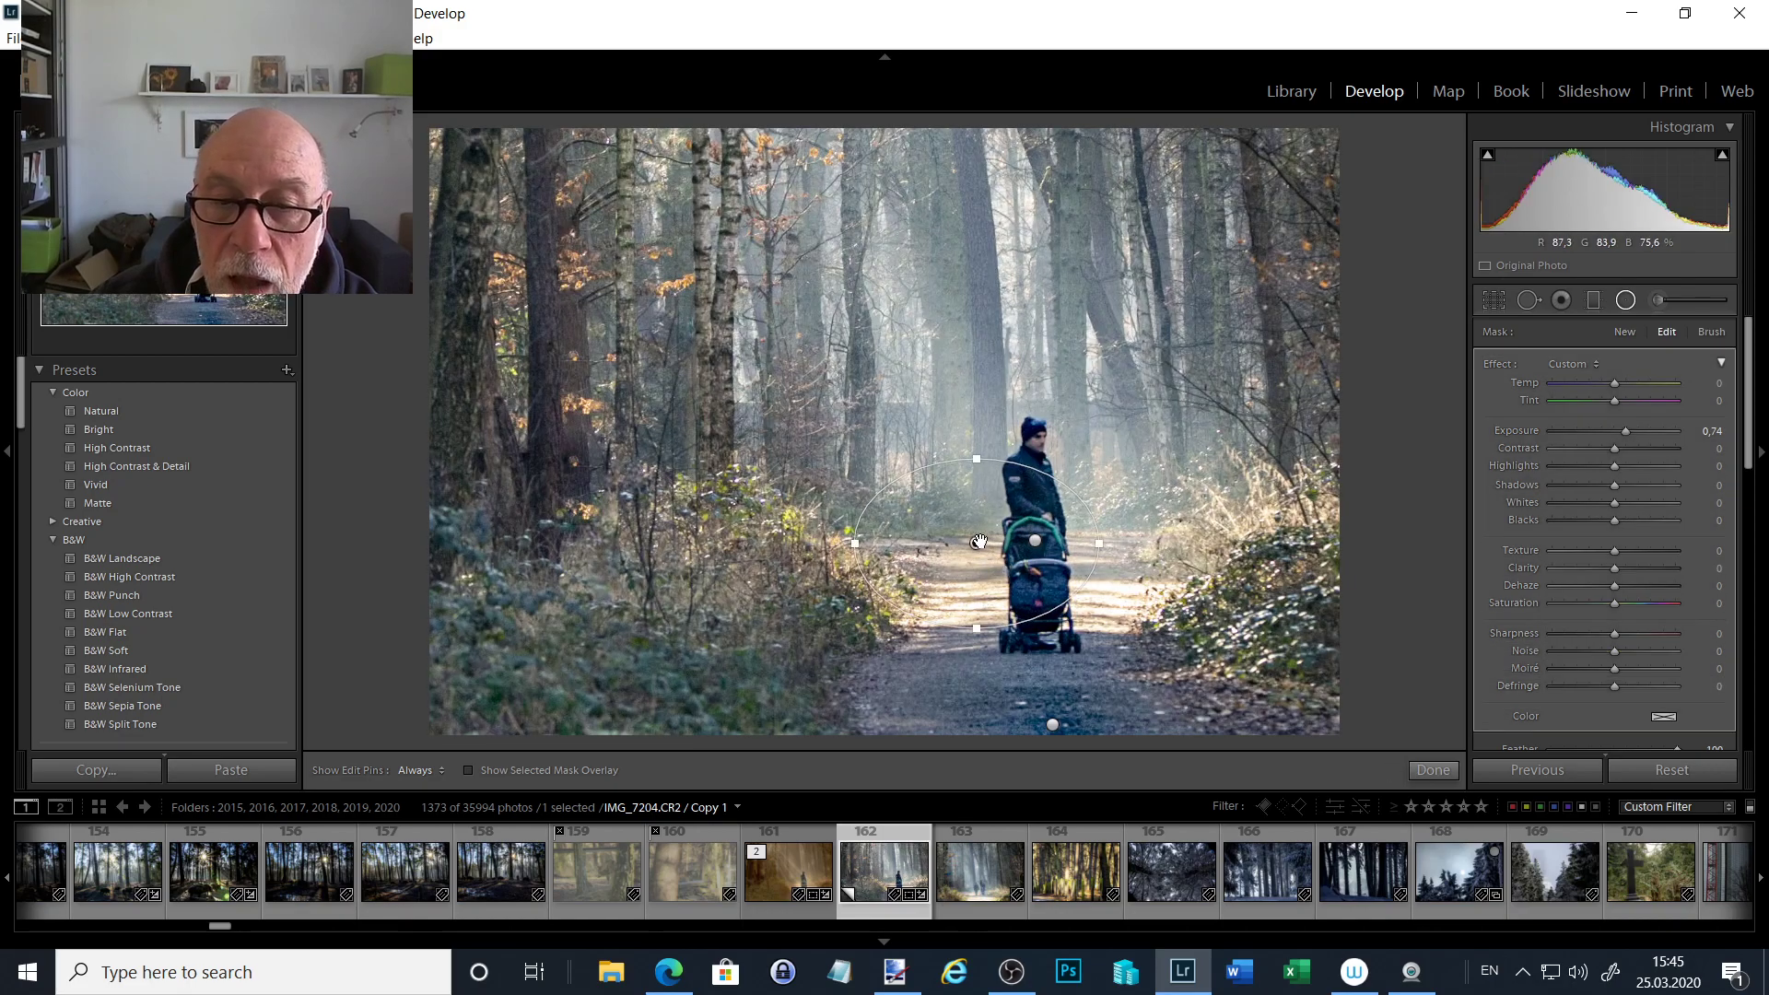
drag(976, 544, 1010, 583)
scroll(1574, 549, down, 2)
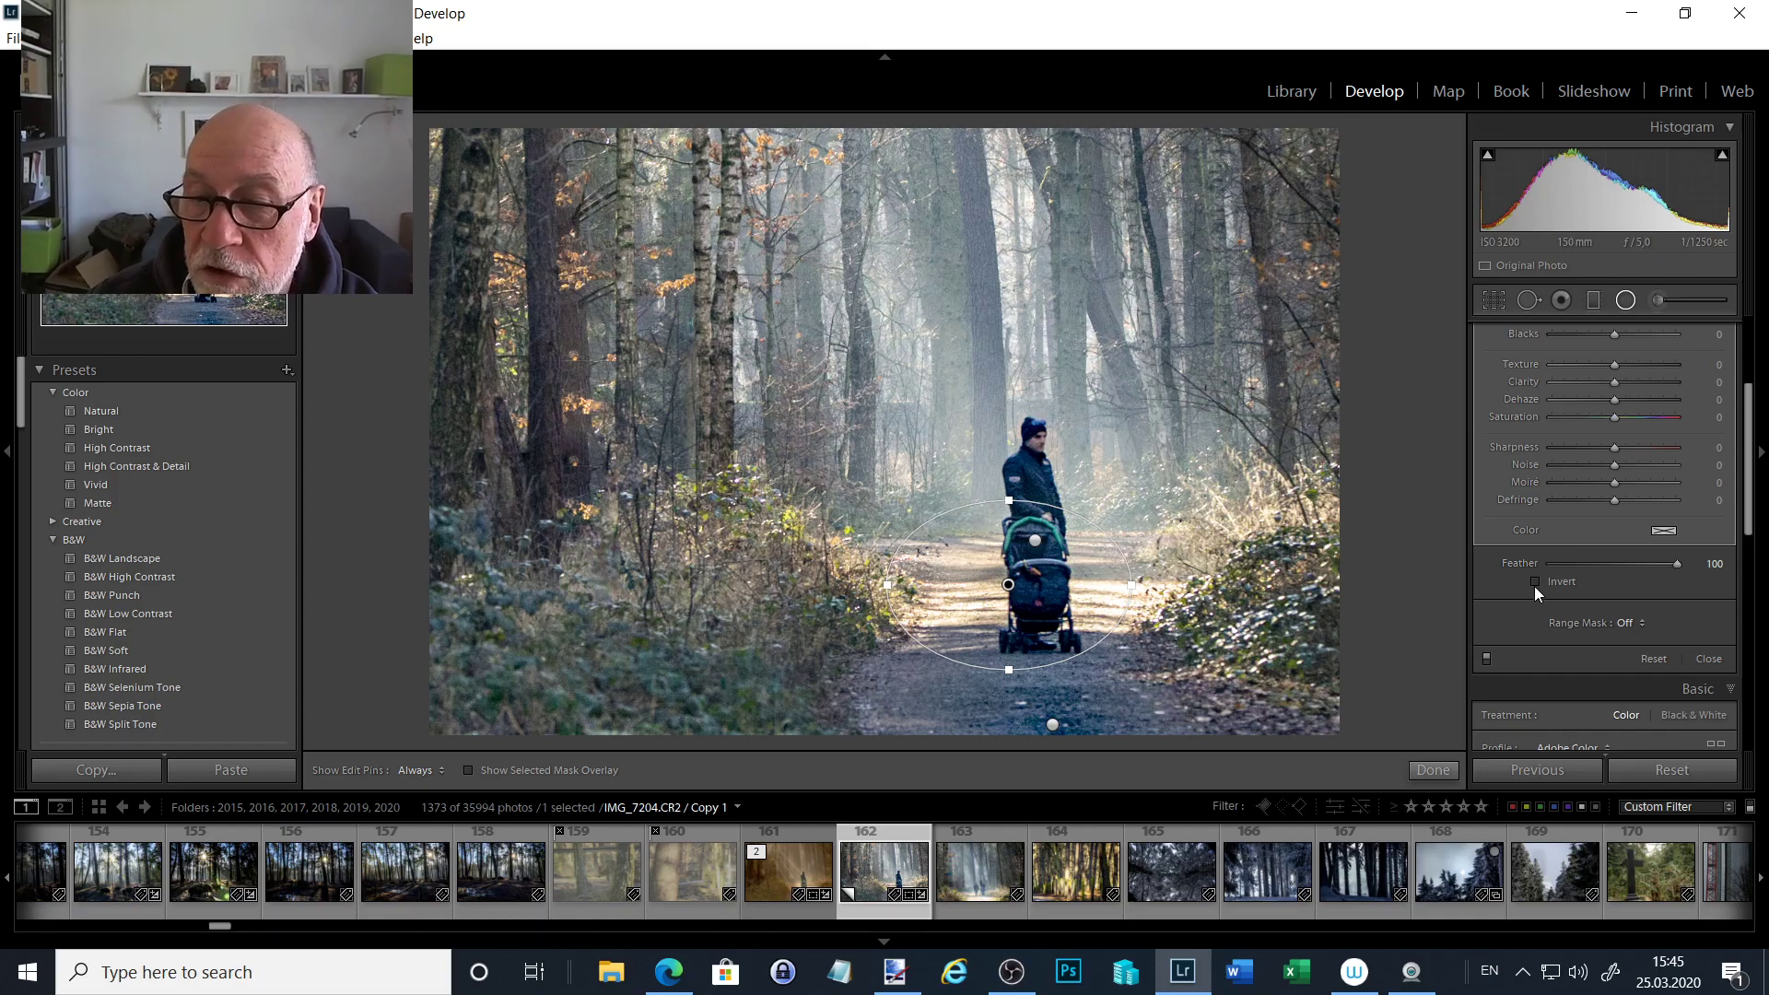
click(1540, 584)
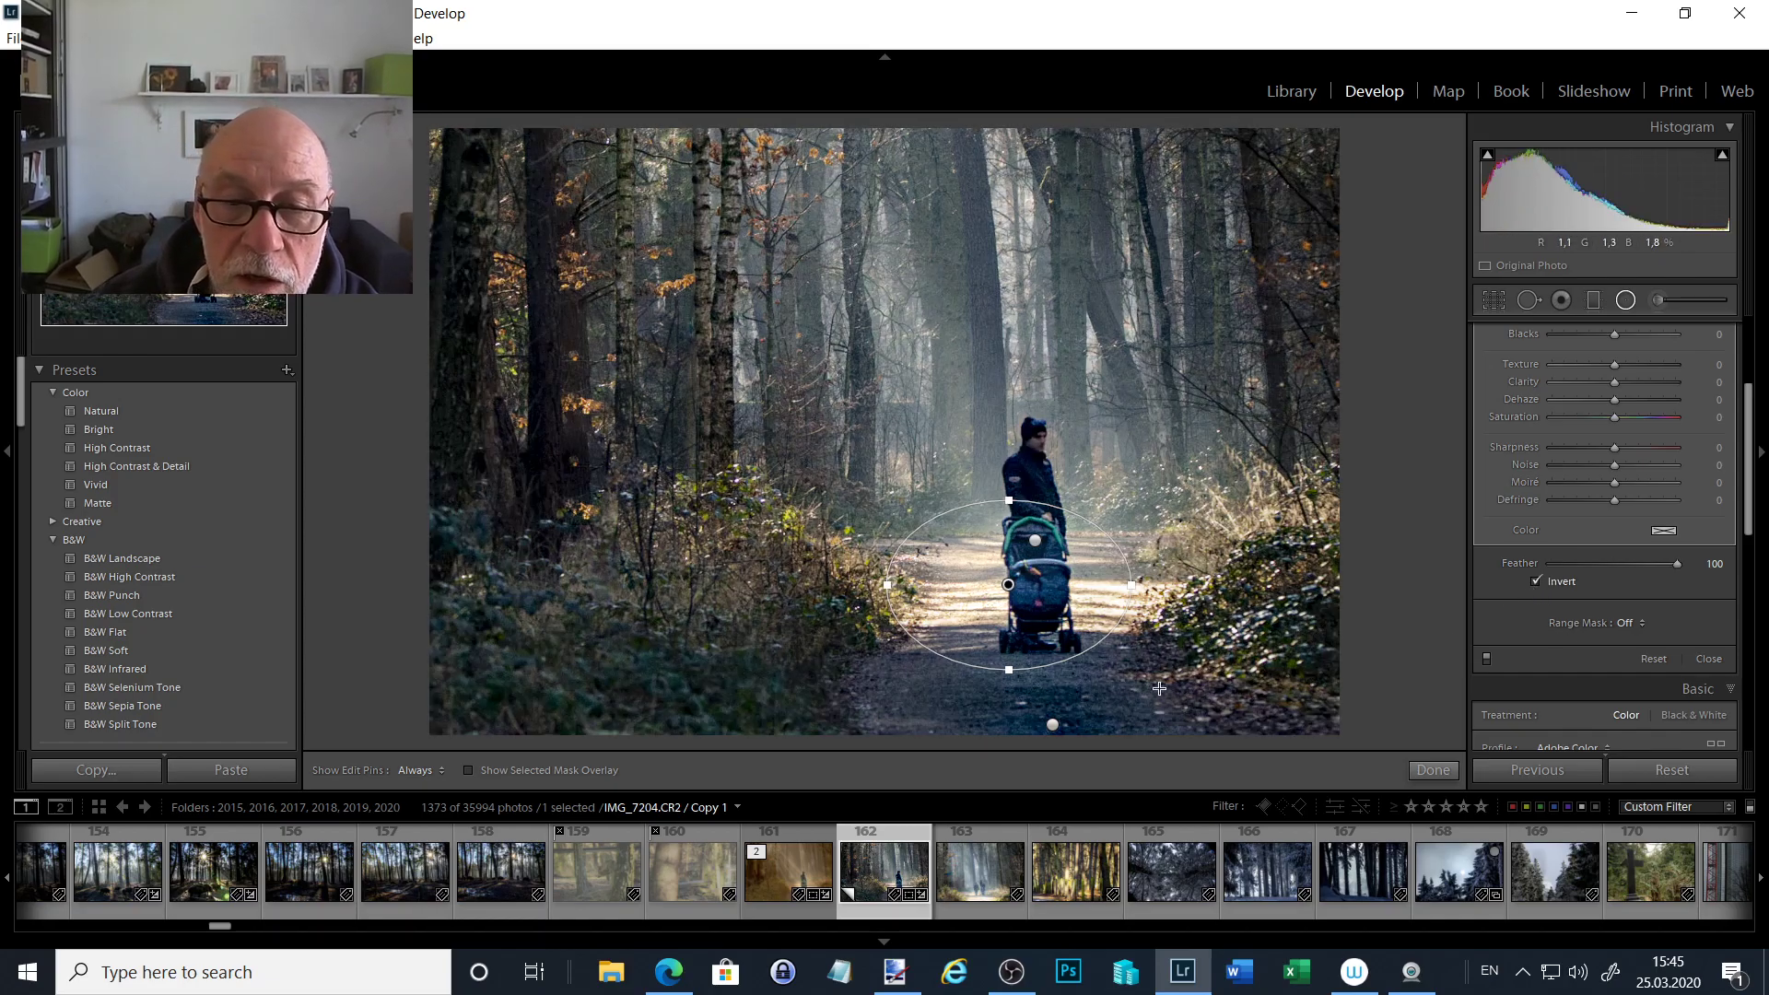
drag(1011, 627, 1025, 660)
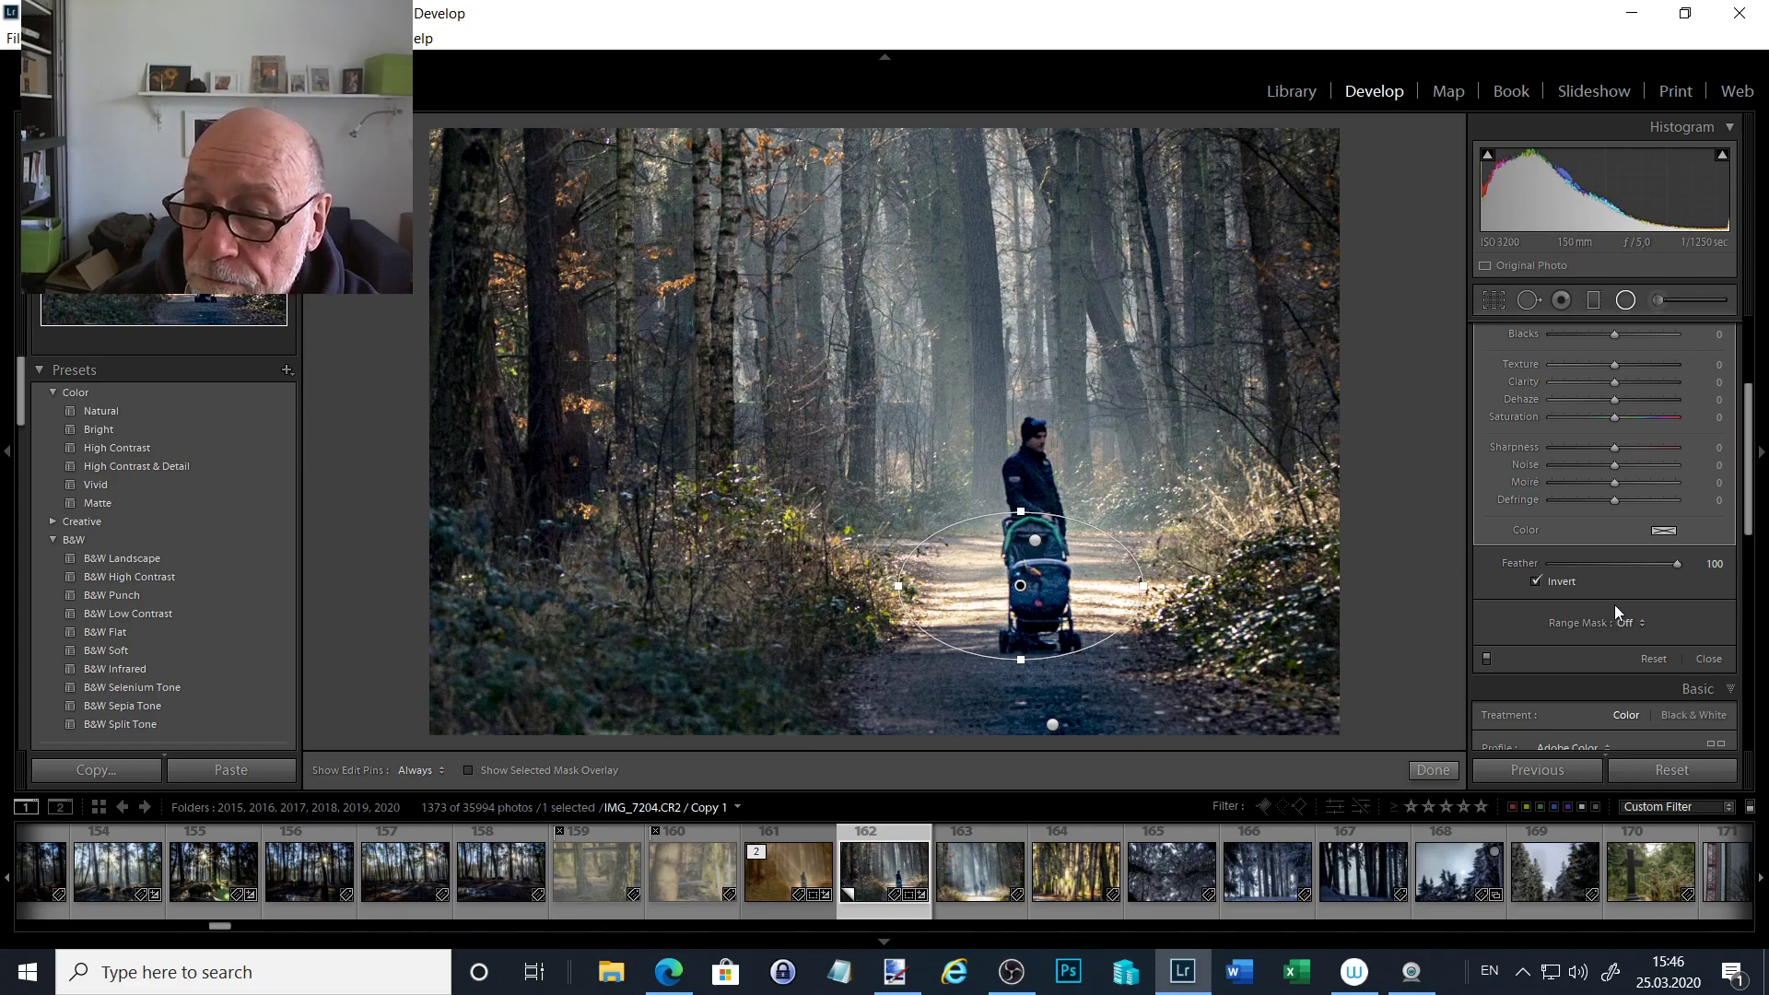
- Limit the new radial filter with a Luminance range mask sampled from the bright path beside the stroller
click(1639, 621)
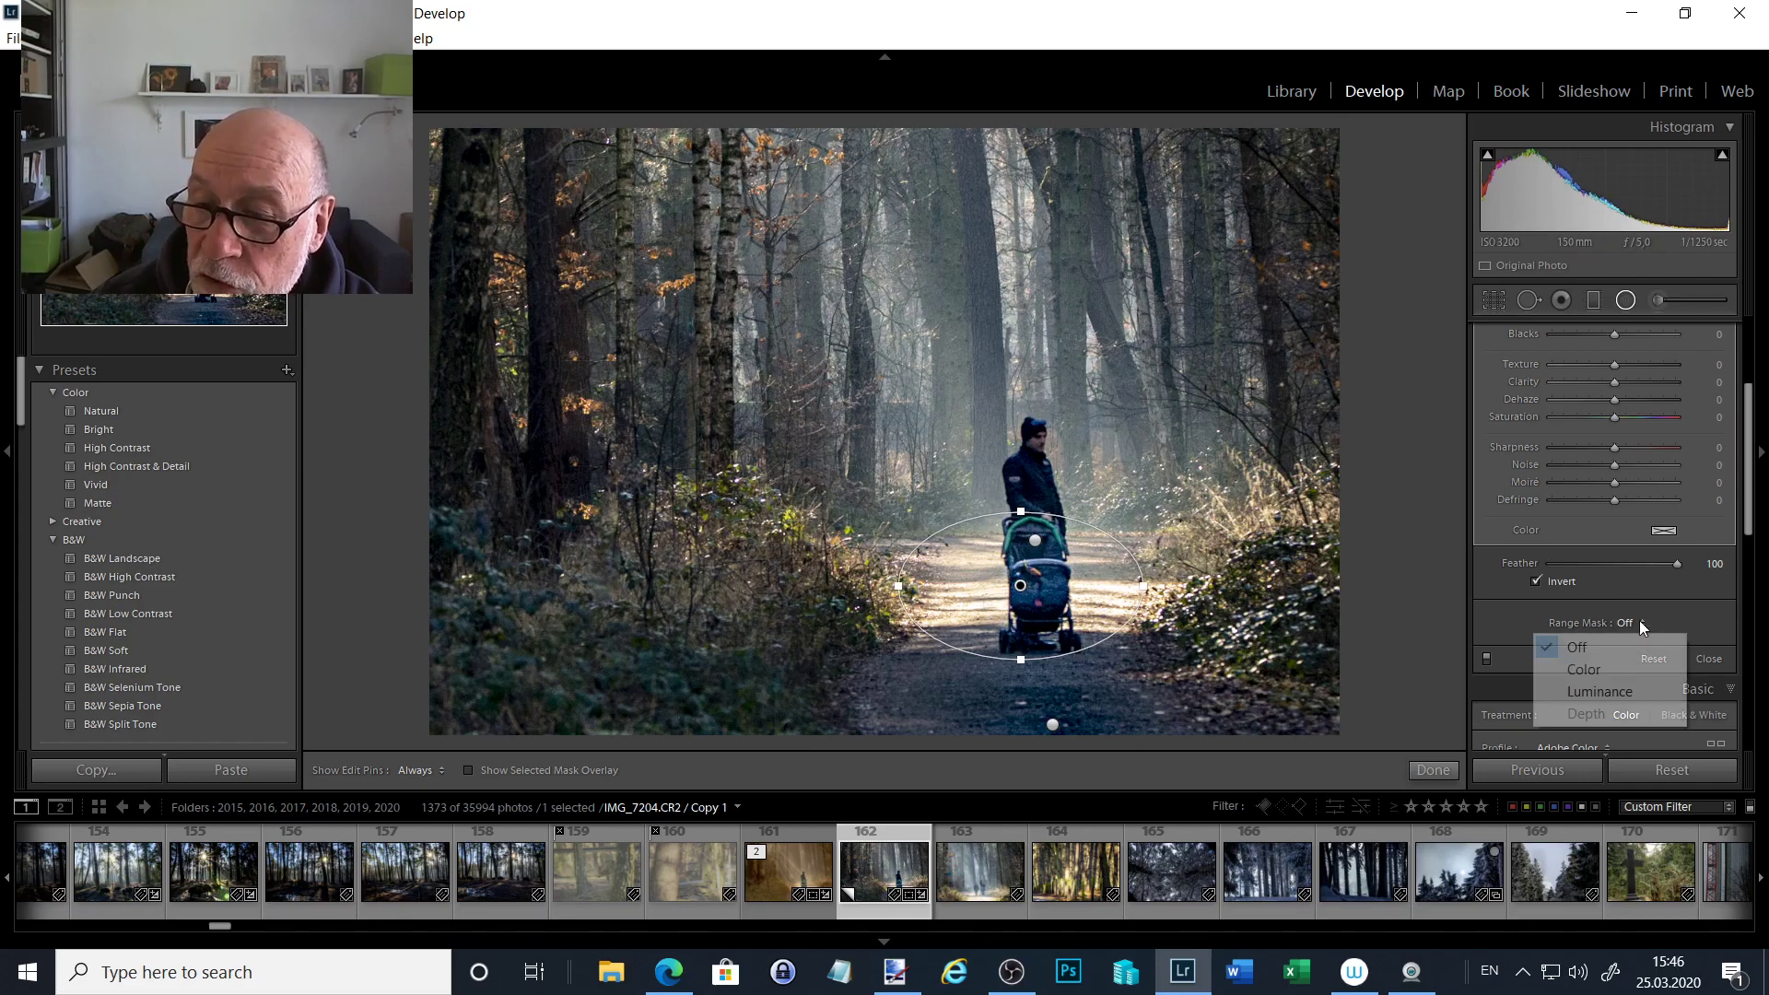
click(1582, 693)
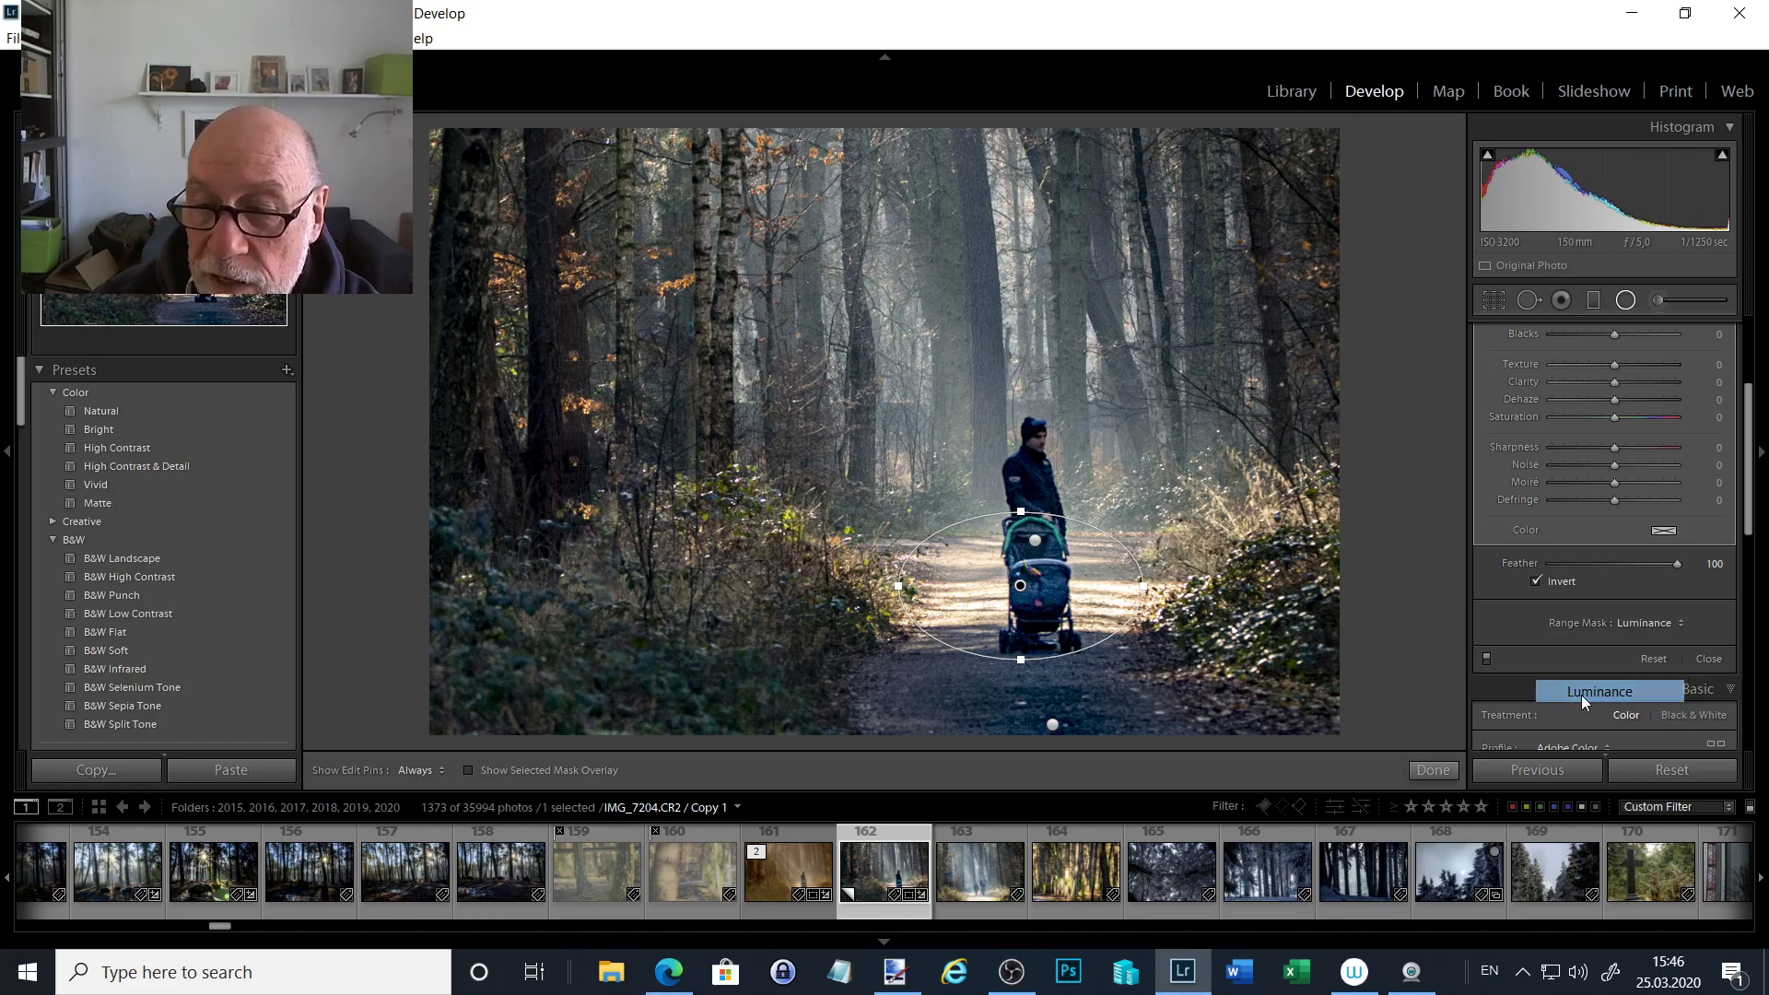
click(1495, 626)
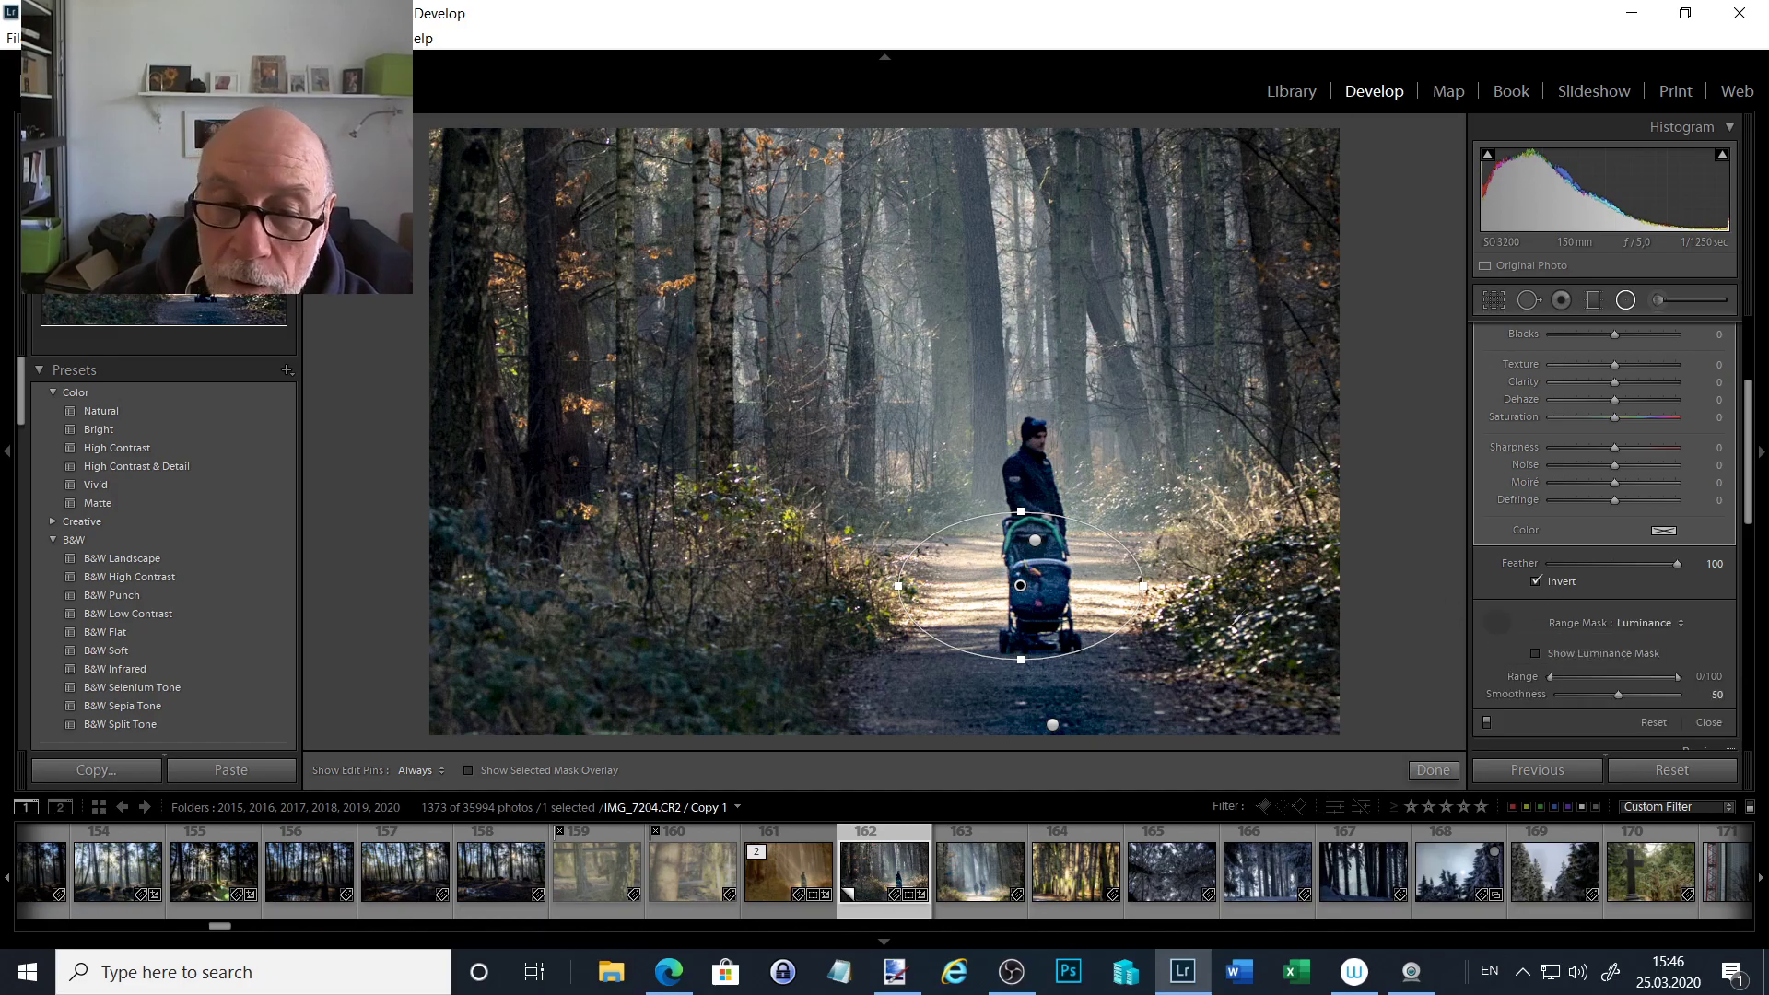
click(979, 602)
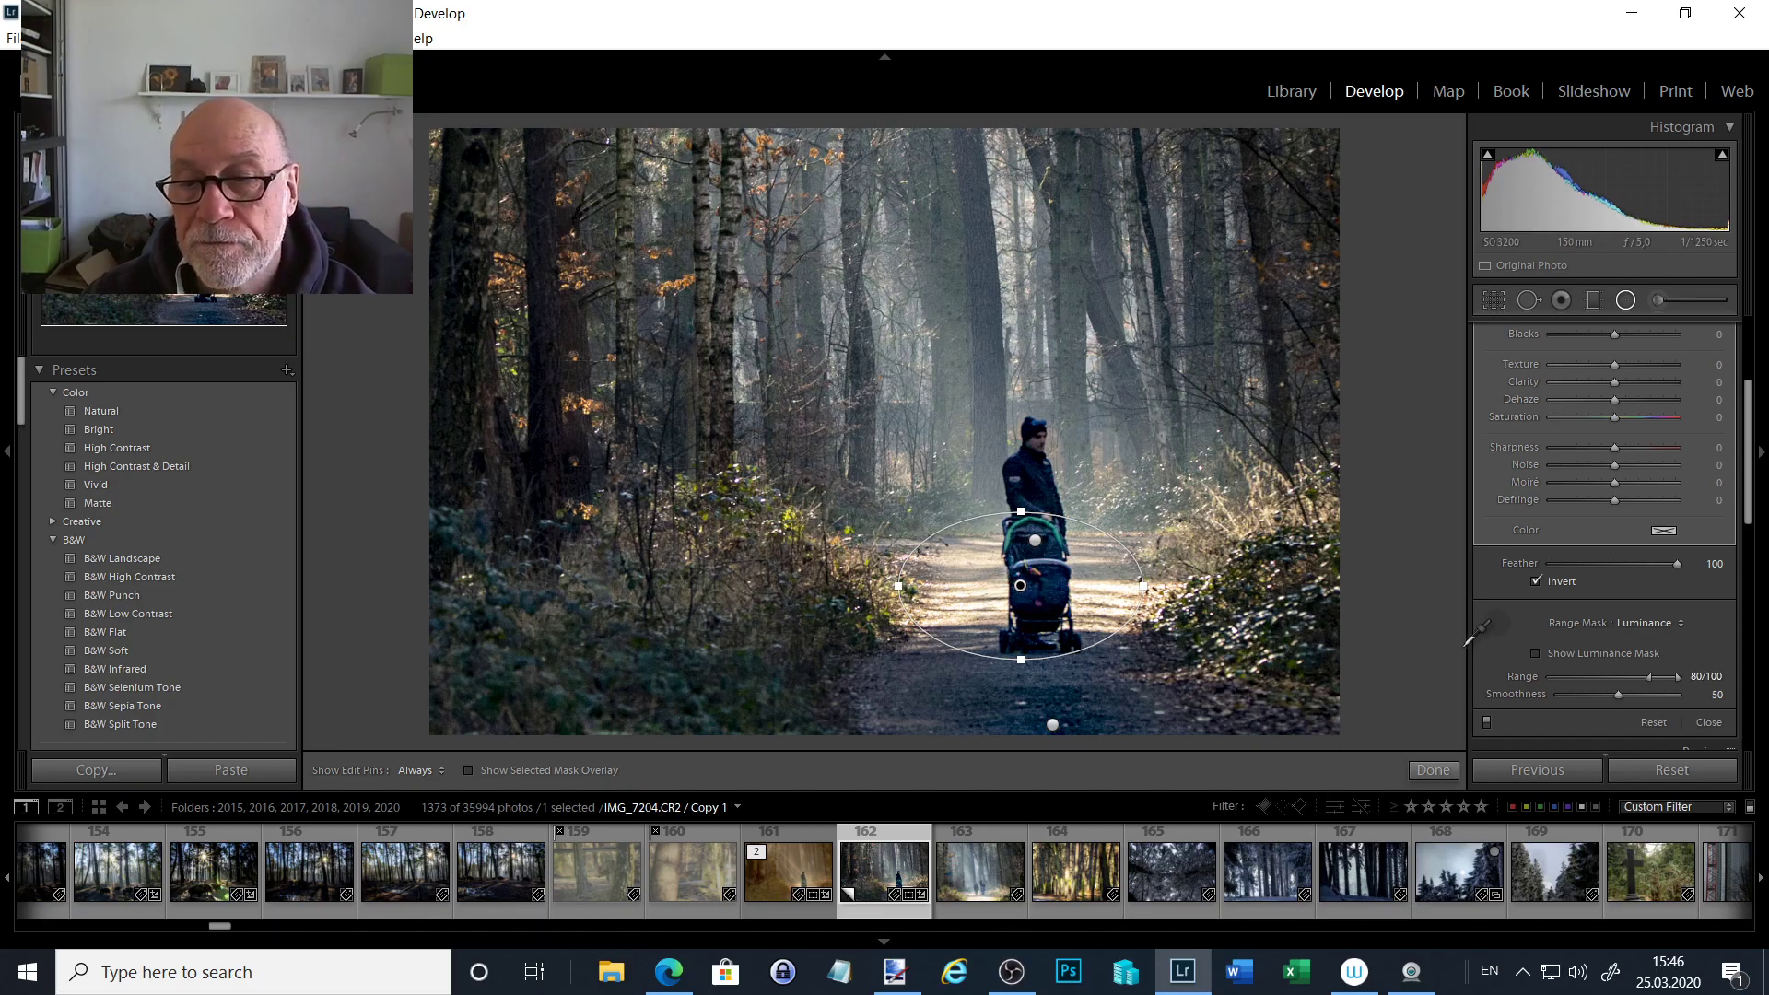
click(1495, 624)
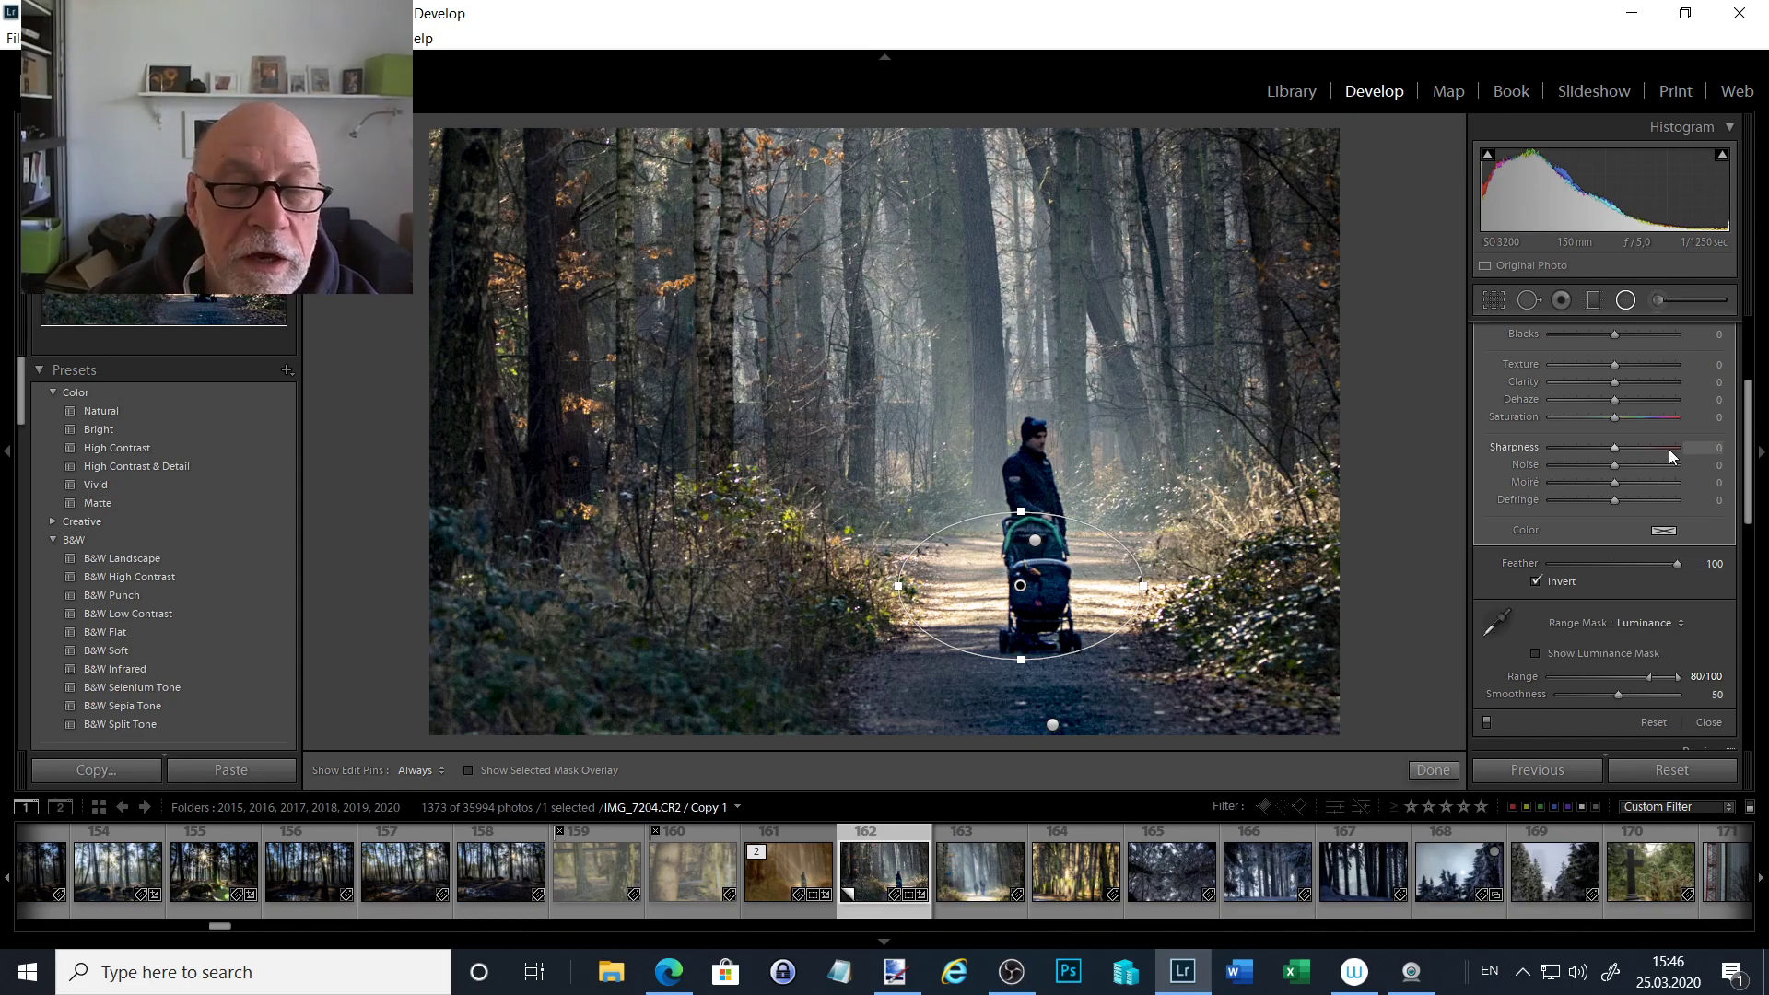
scroll(1673, 447, up, 3)
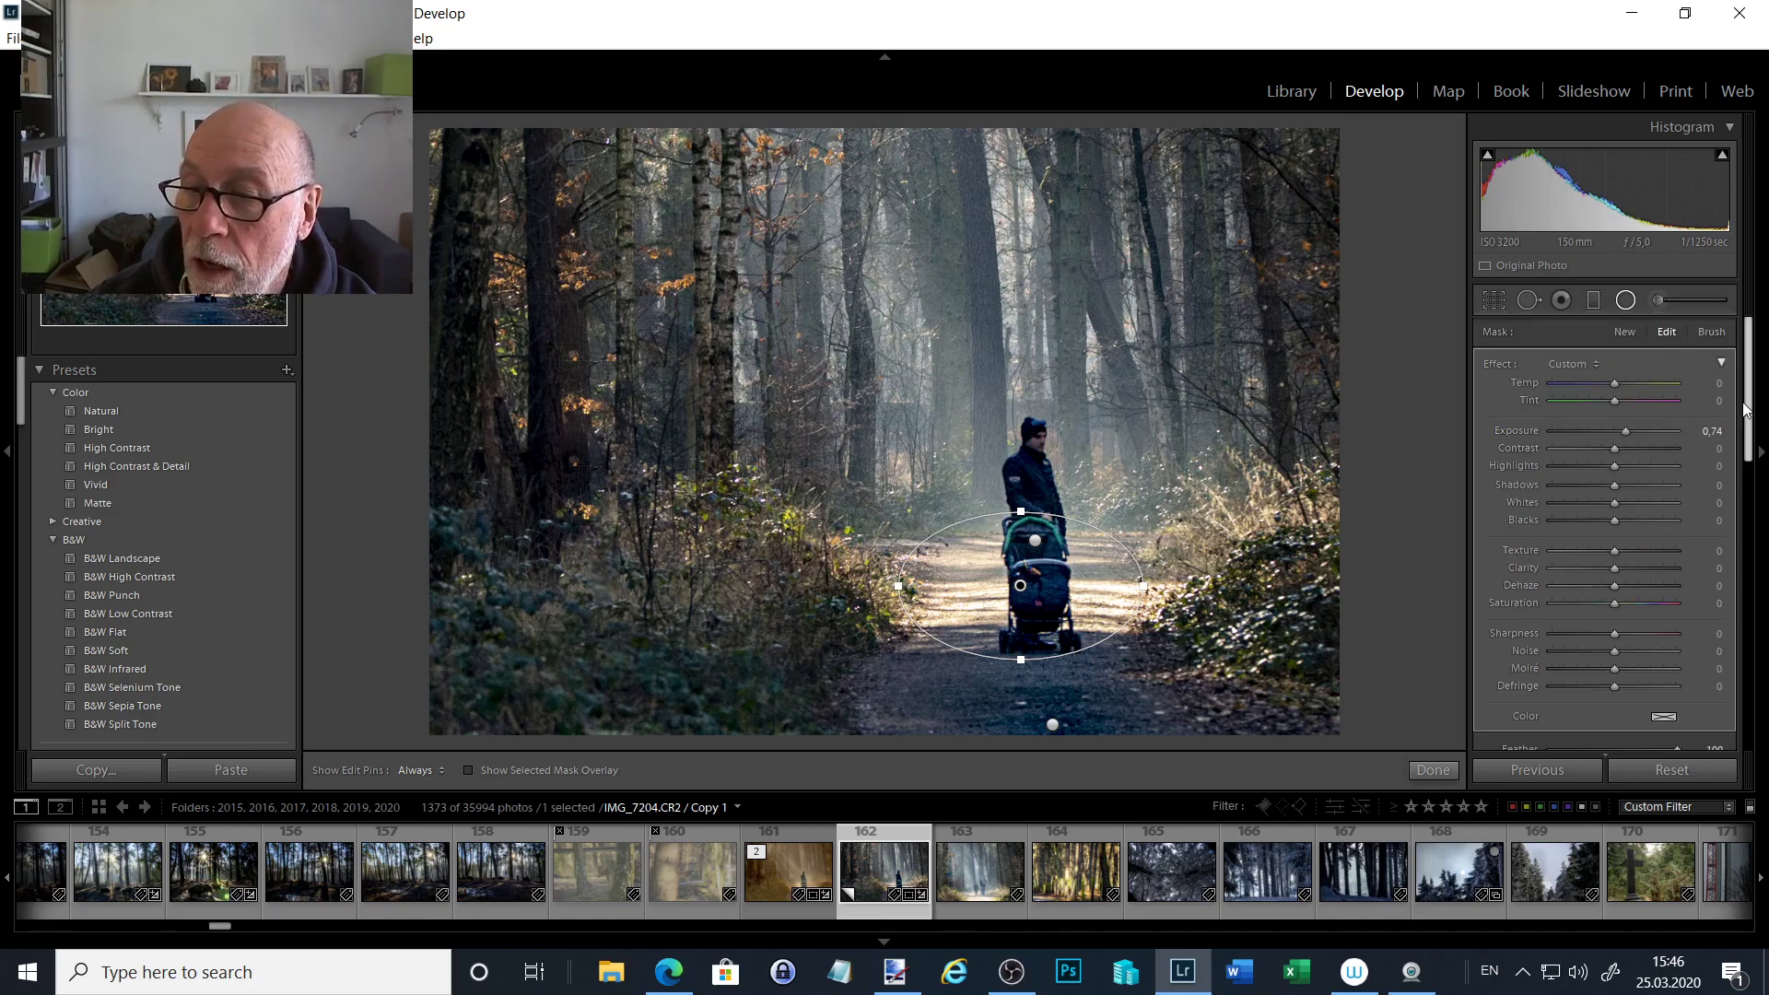
- Warm the whole photo with Temp 7918 and increase the haze with Dehaze −76
click(1627, 301)
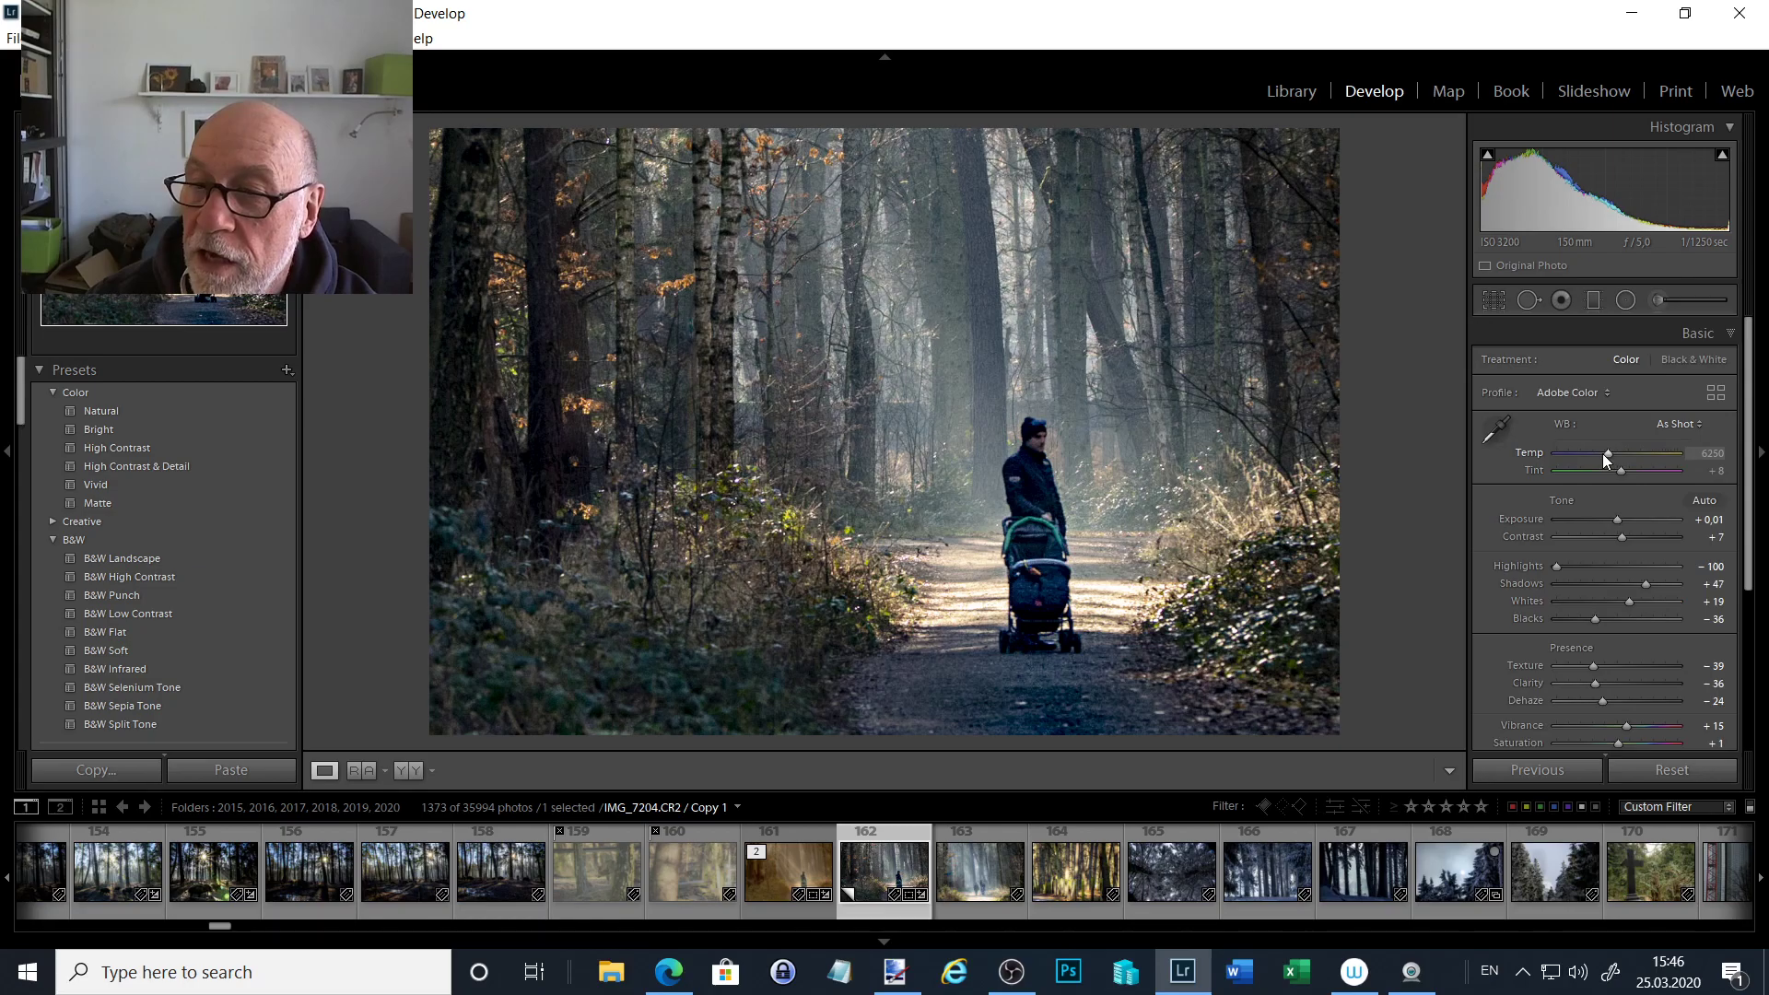
drag(1608, 457, 1628, 446)
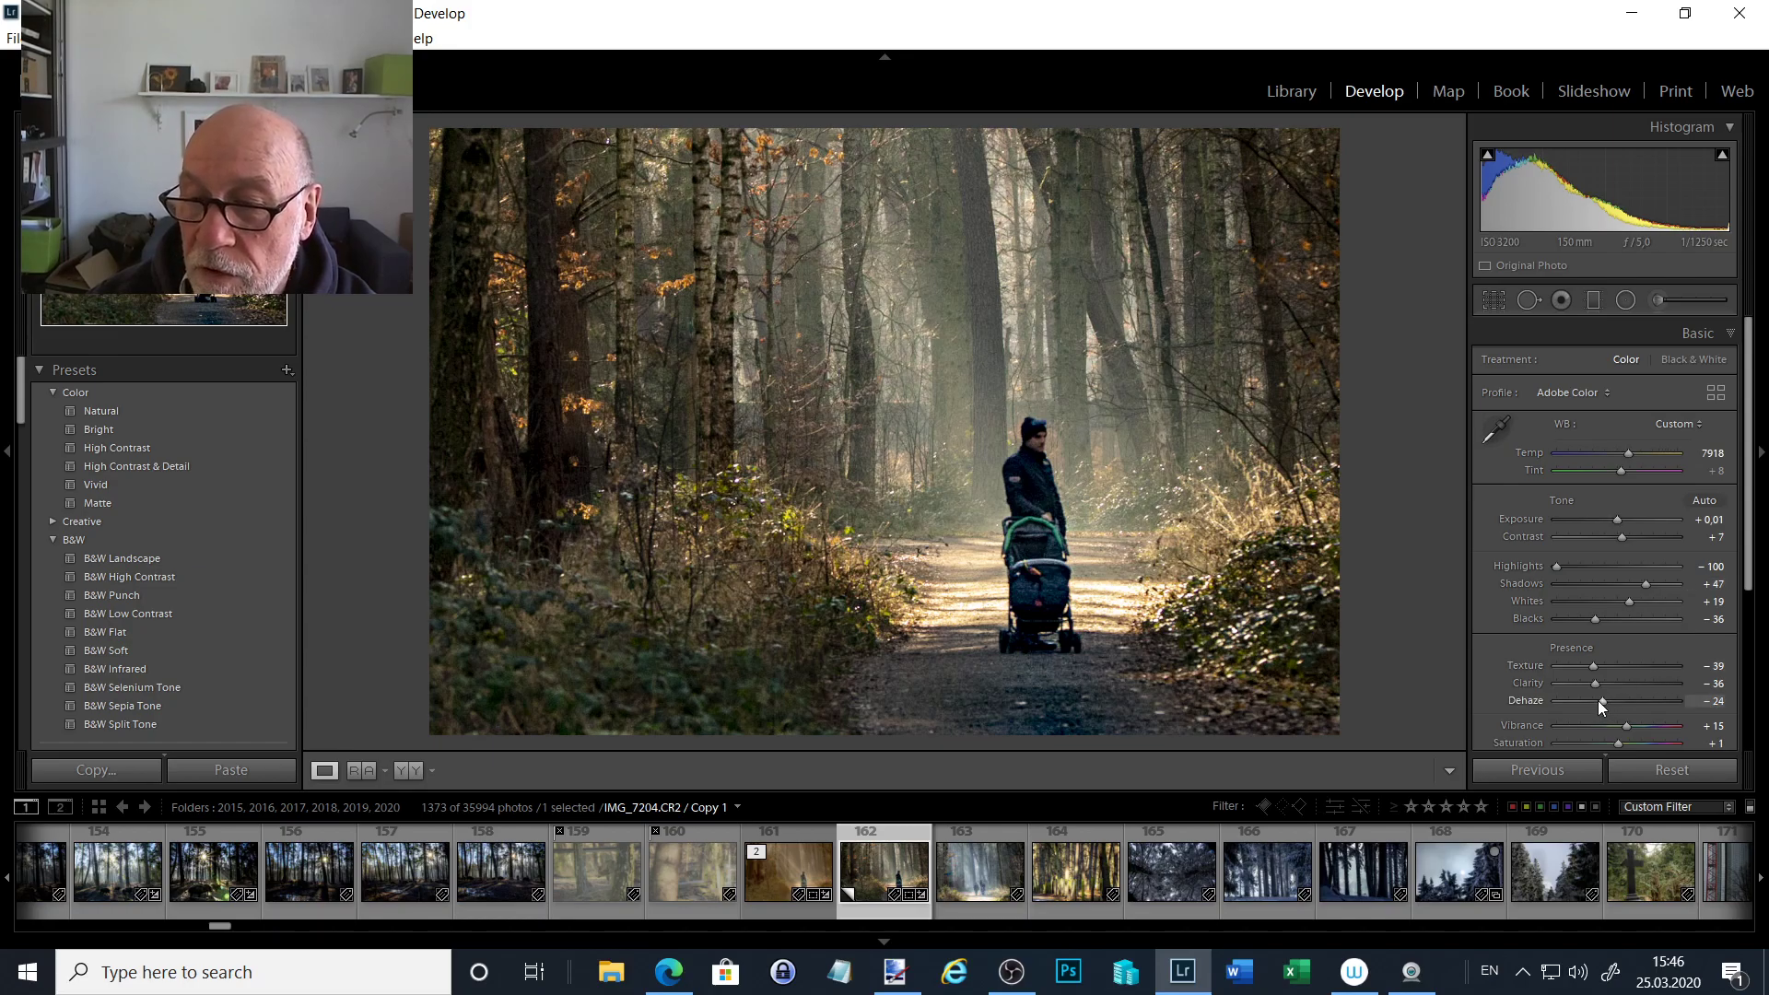
drag(1599, 700, 1568, 679)
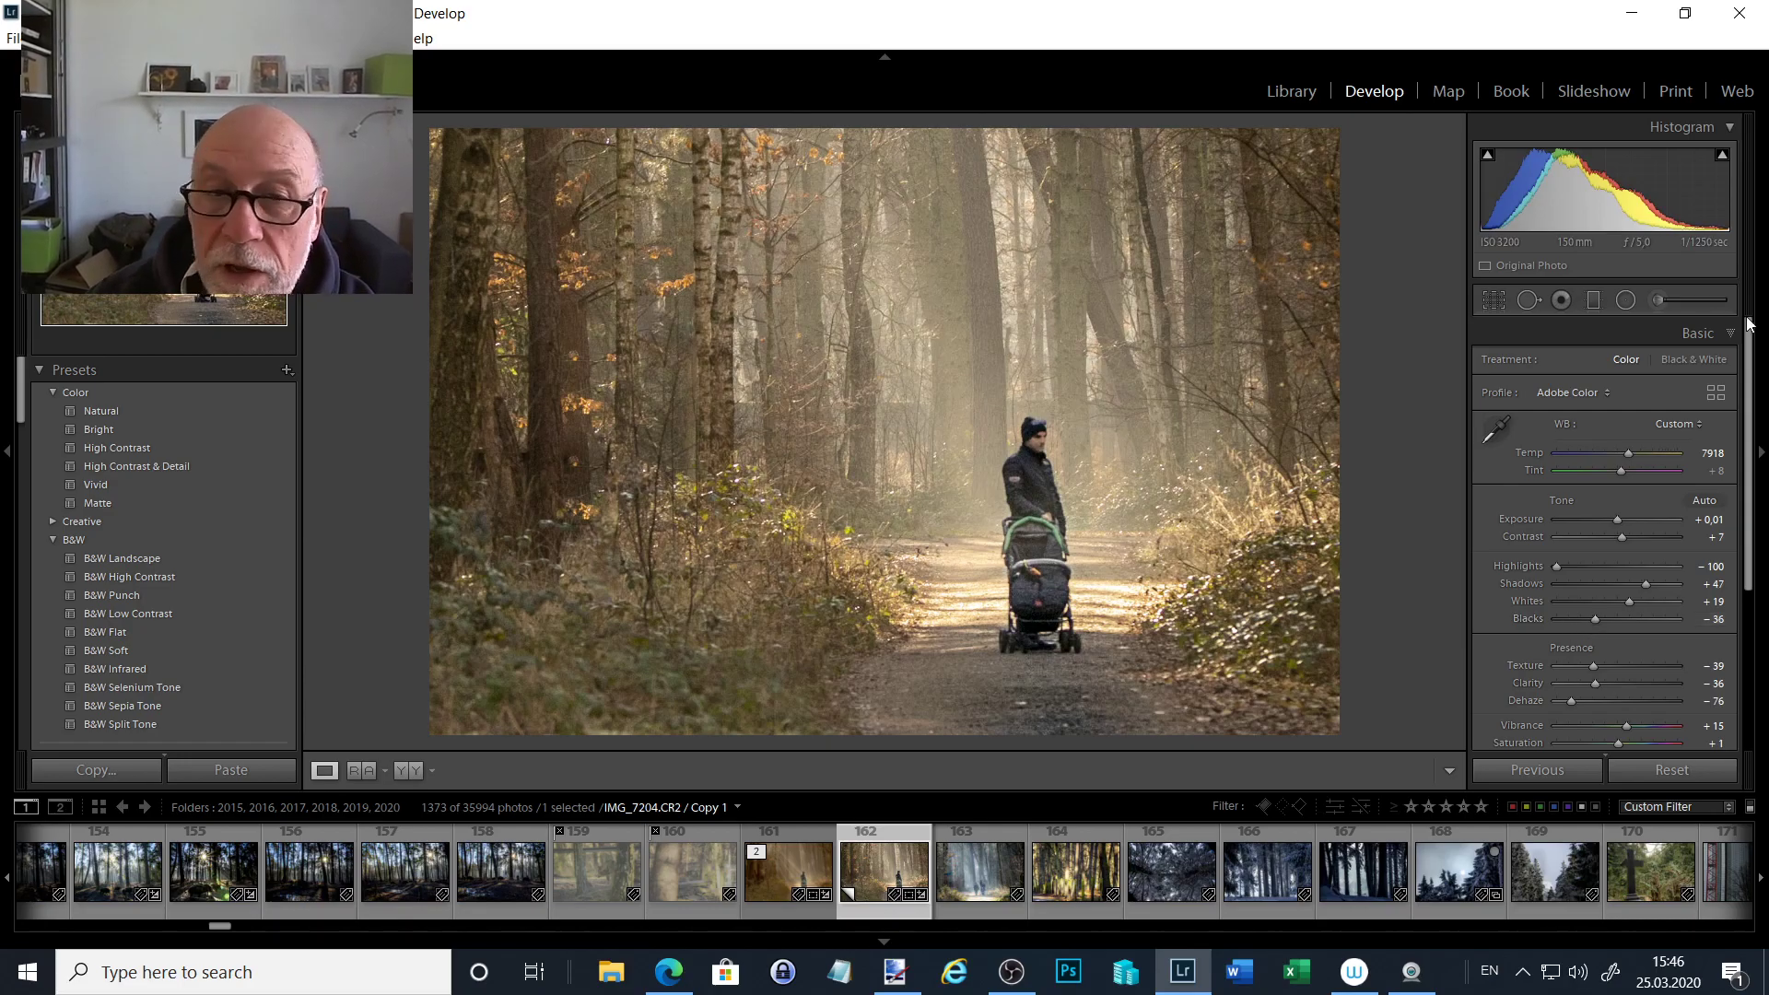
- Prepare a new adjustment brush with Exposure 0.74, Contrast −20, Texture −26 and Clarity −29
click(1660, 300)
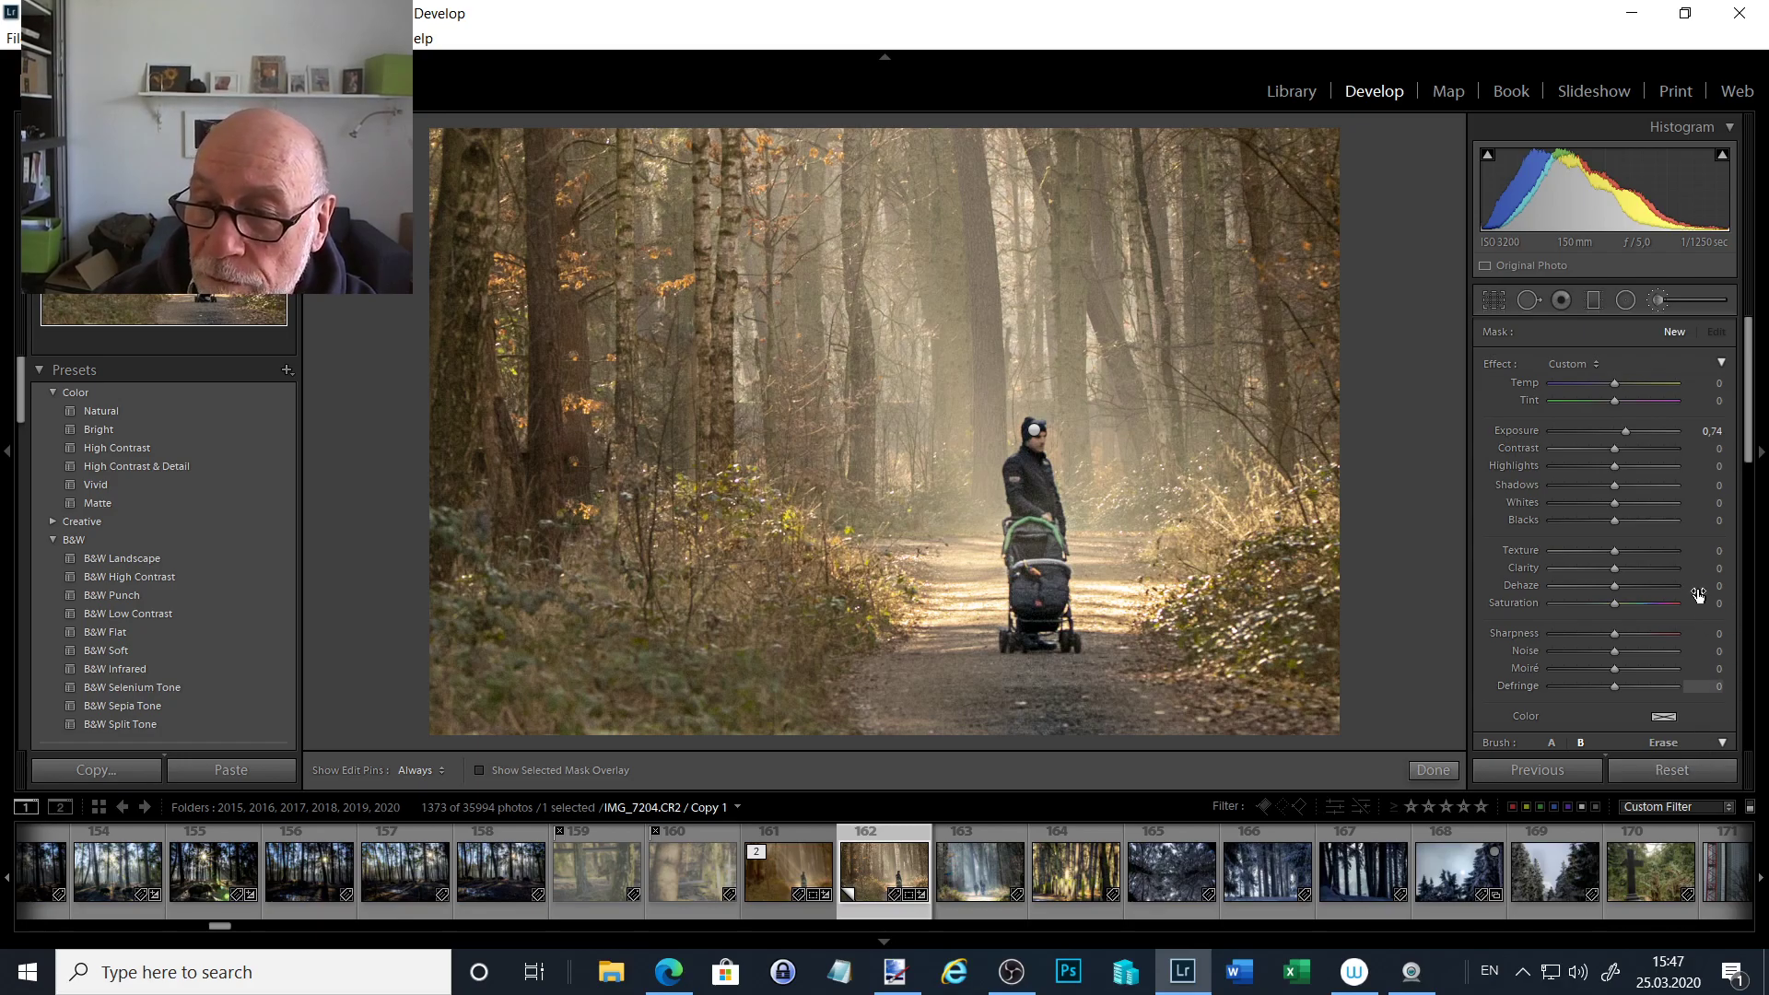
click(1602, 461)
click(1606, 550)
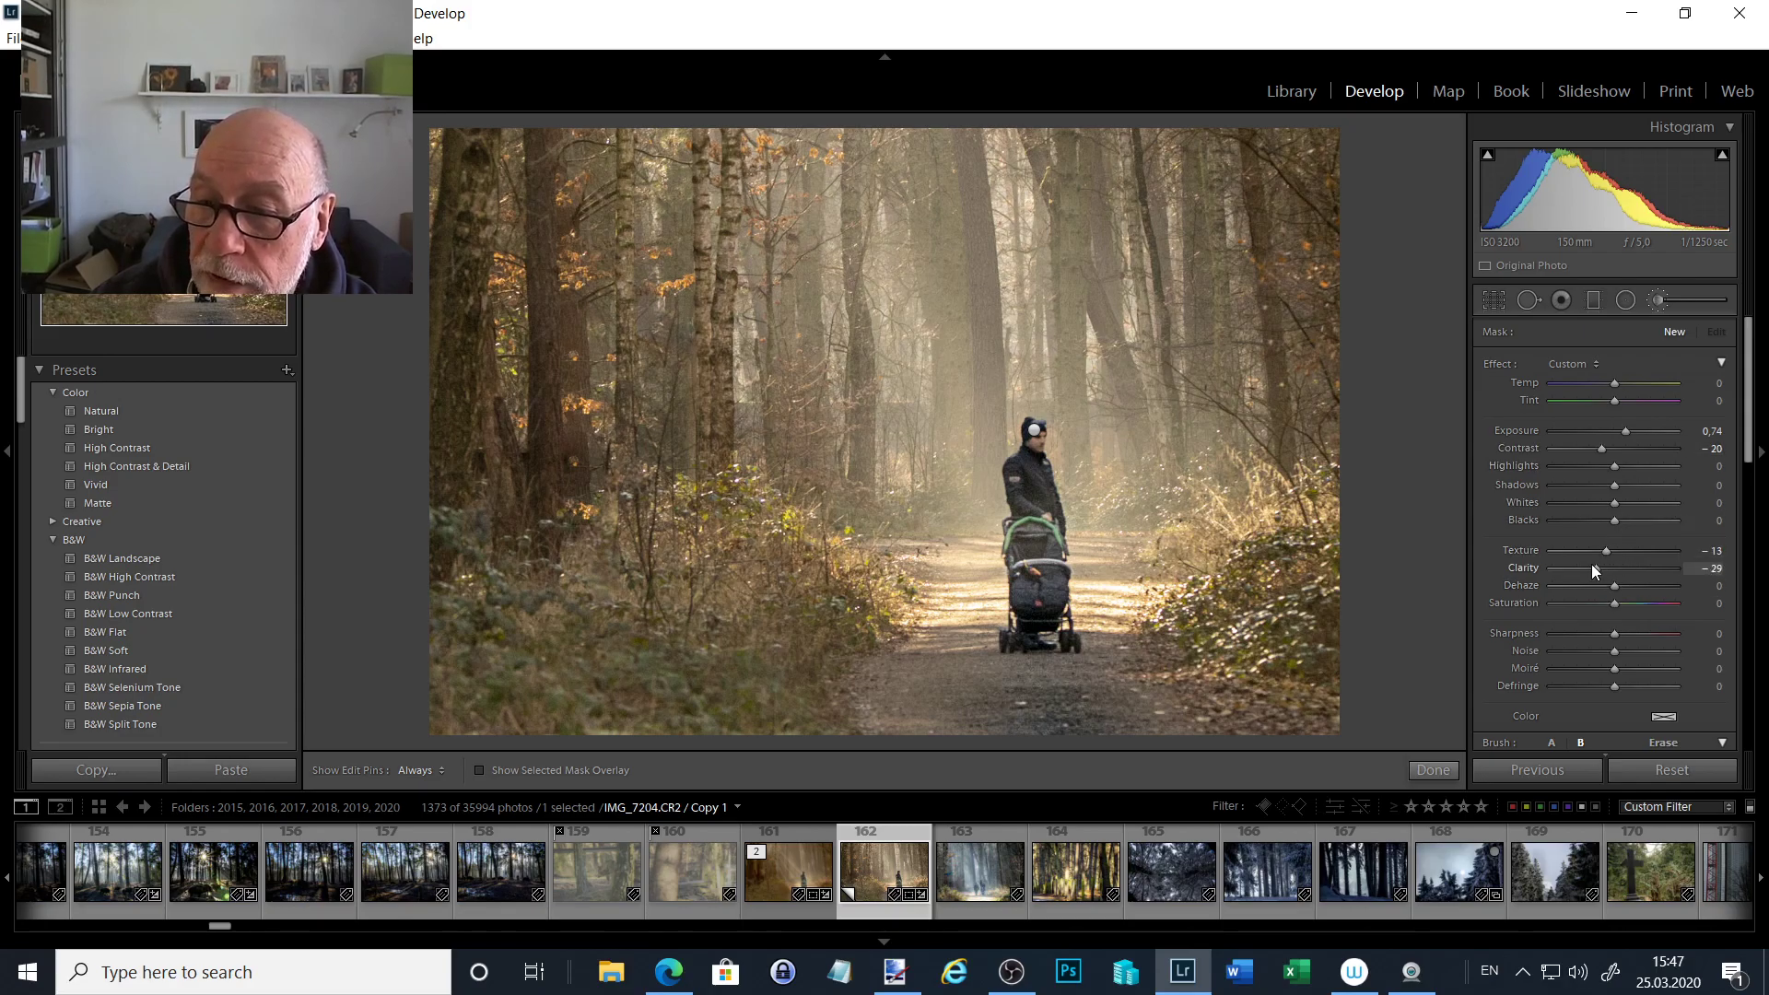
click(1595, 566)
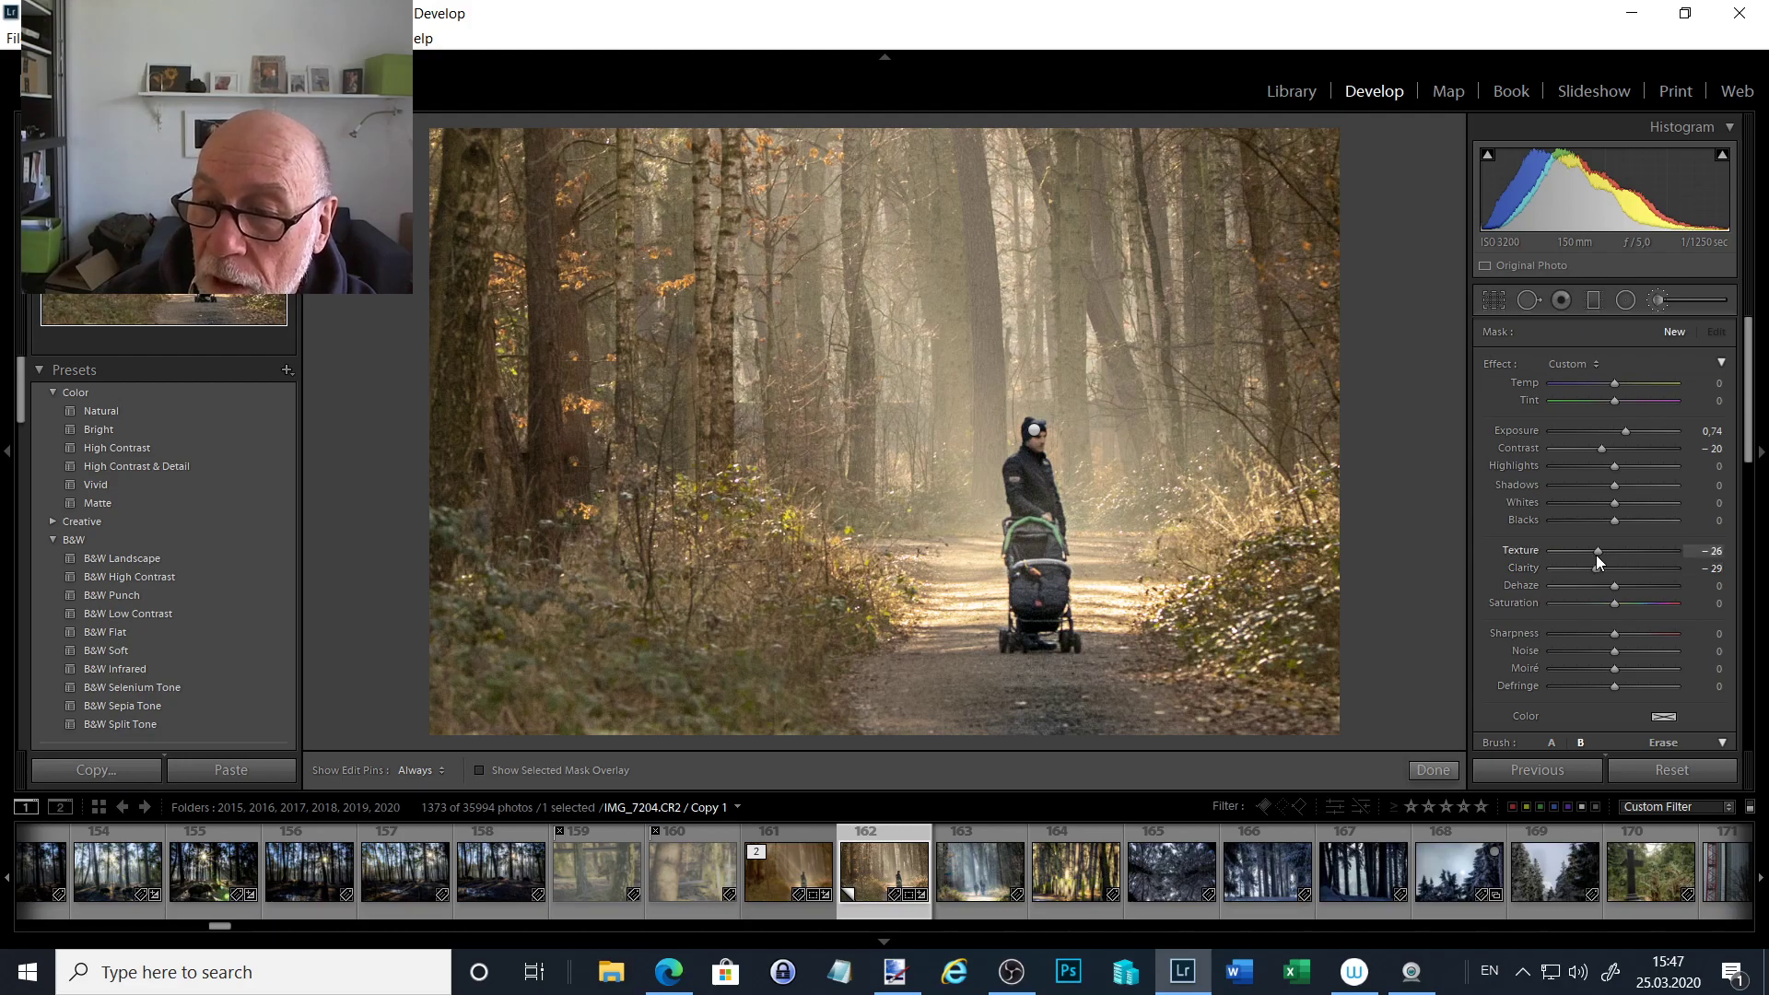
- Configure brush A at size 0.1 and brush B at size 8.9, with Auto Mask off for brush B
scroll(1579, 627, down, 2)
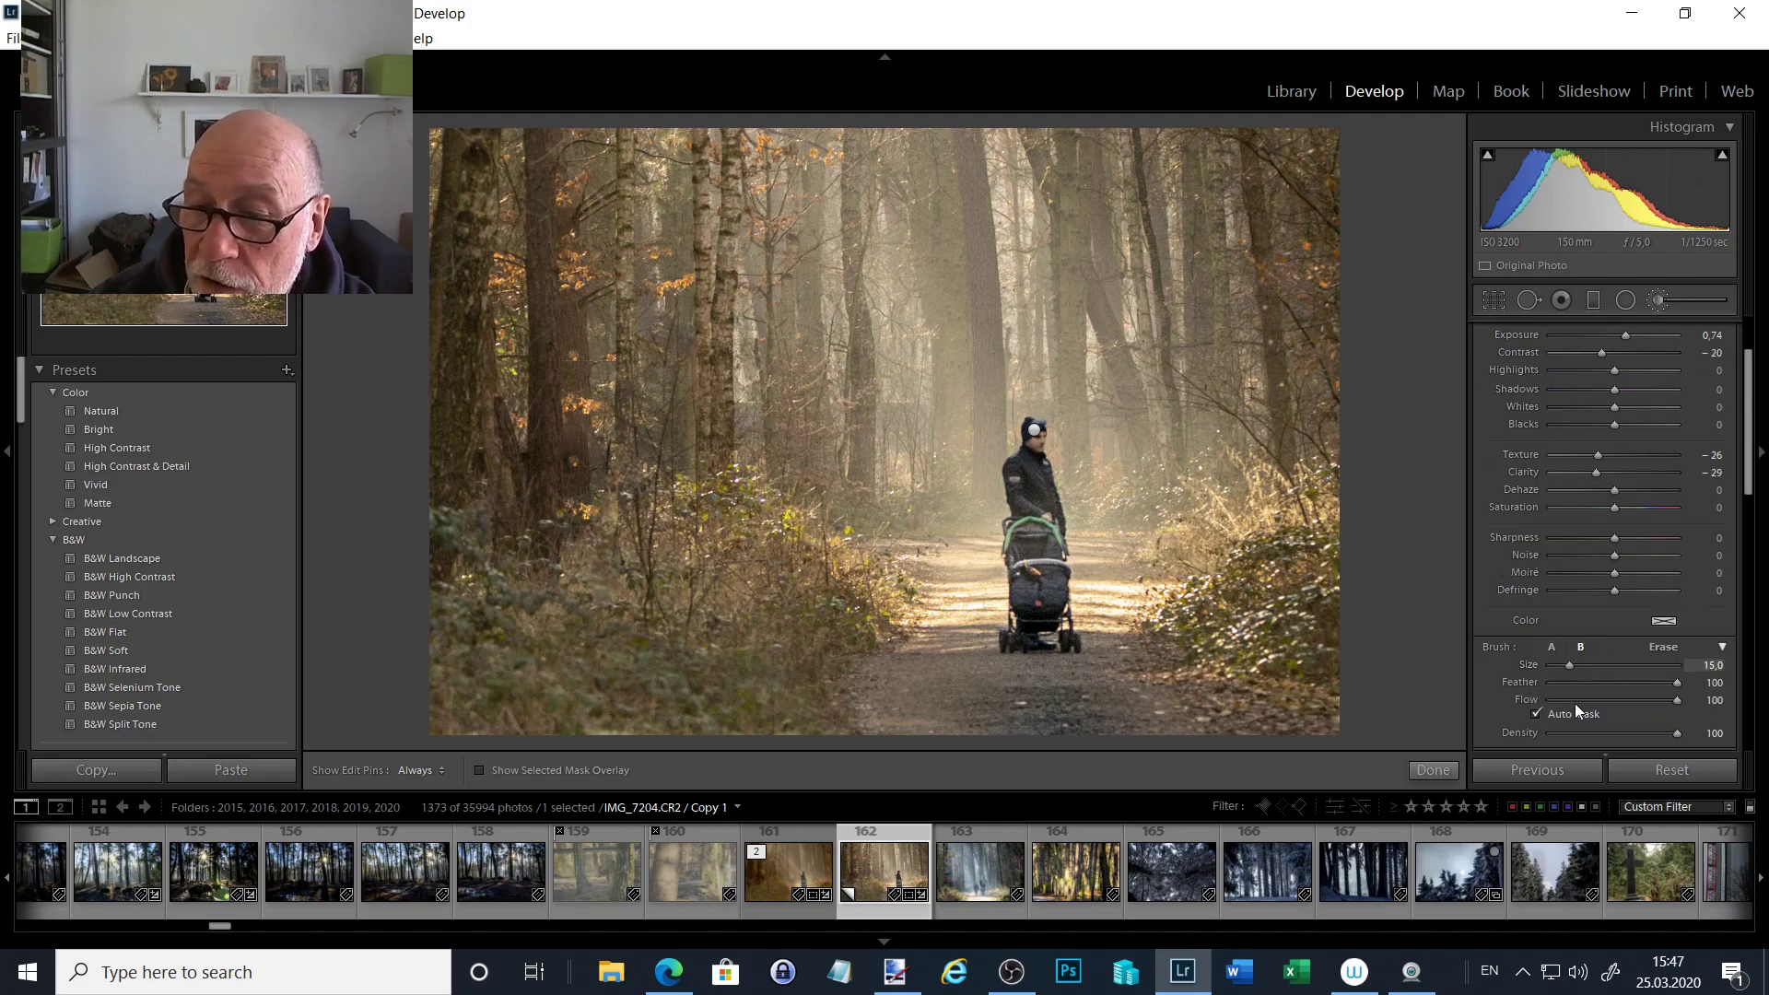
click(1552, 647)
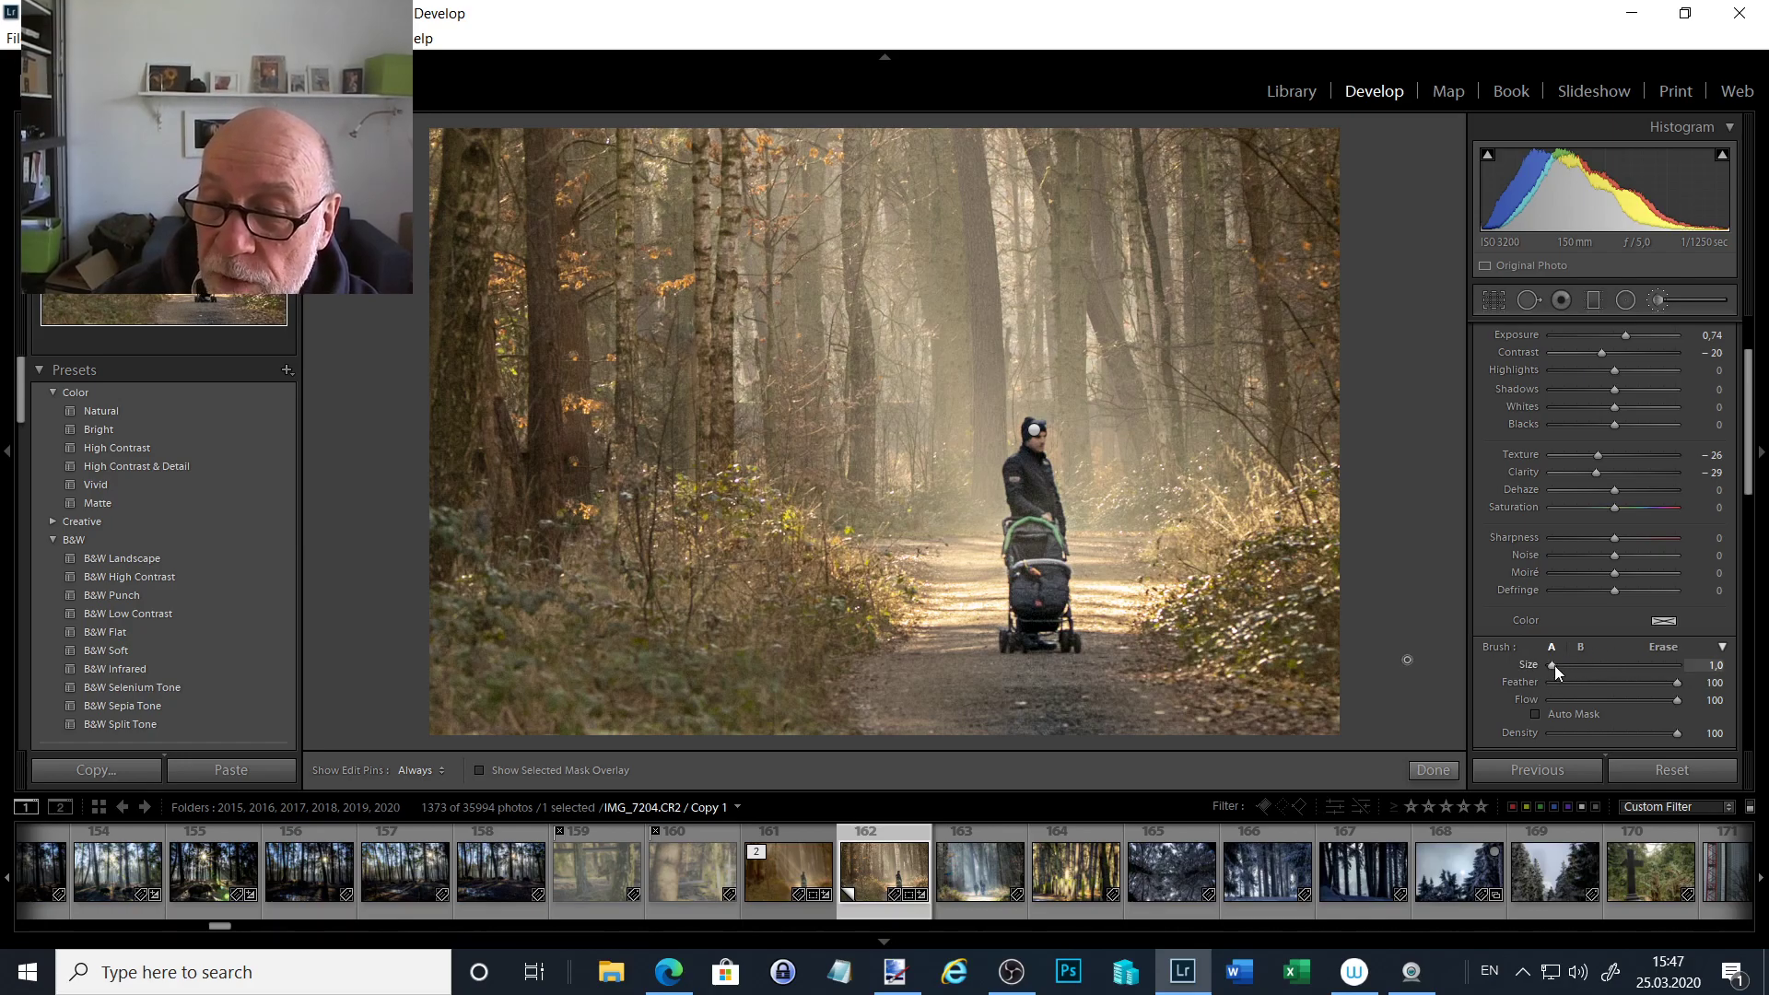
drag(1555, 665, 1491, 646)
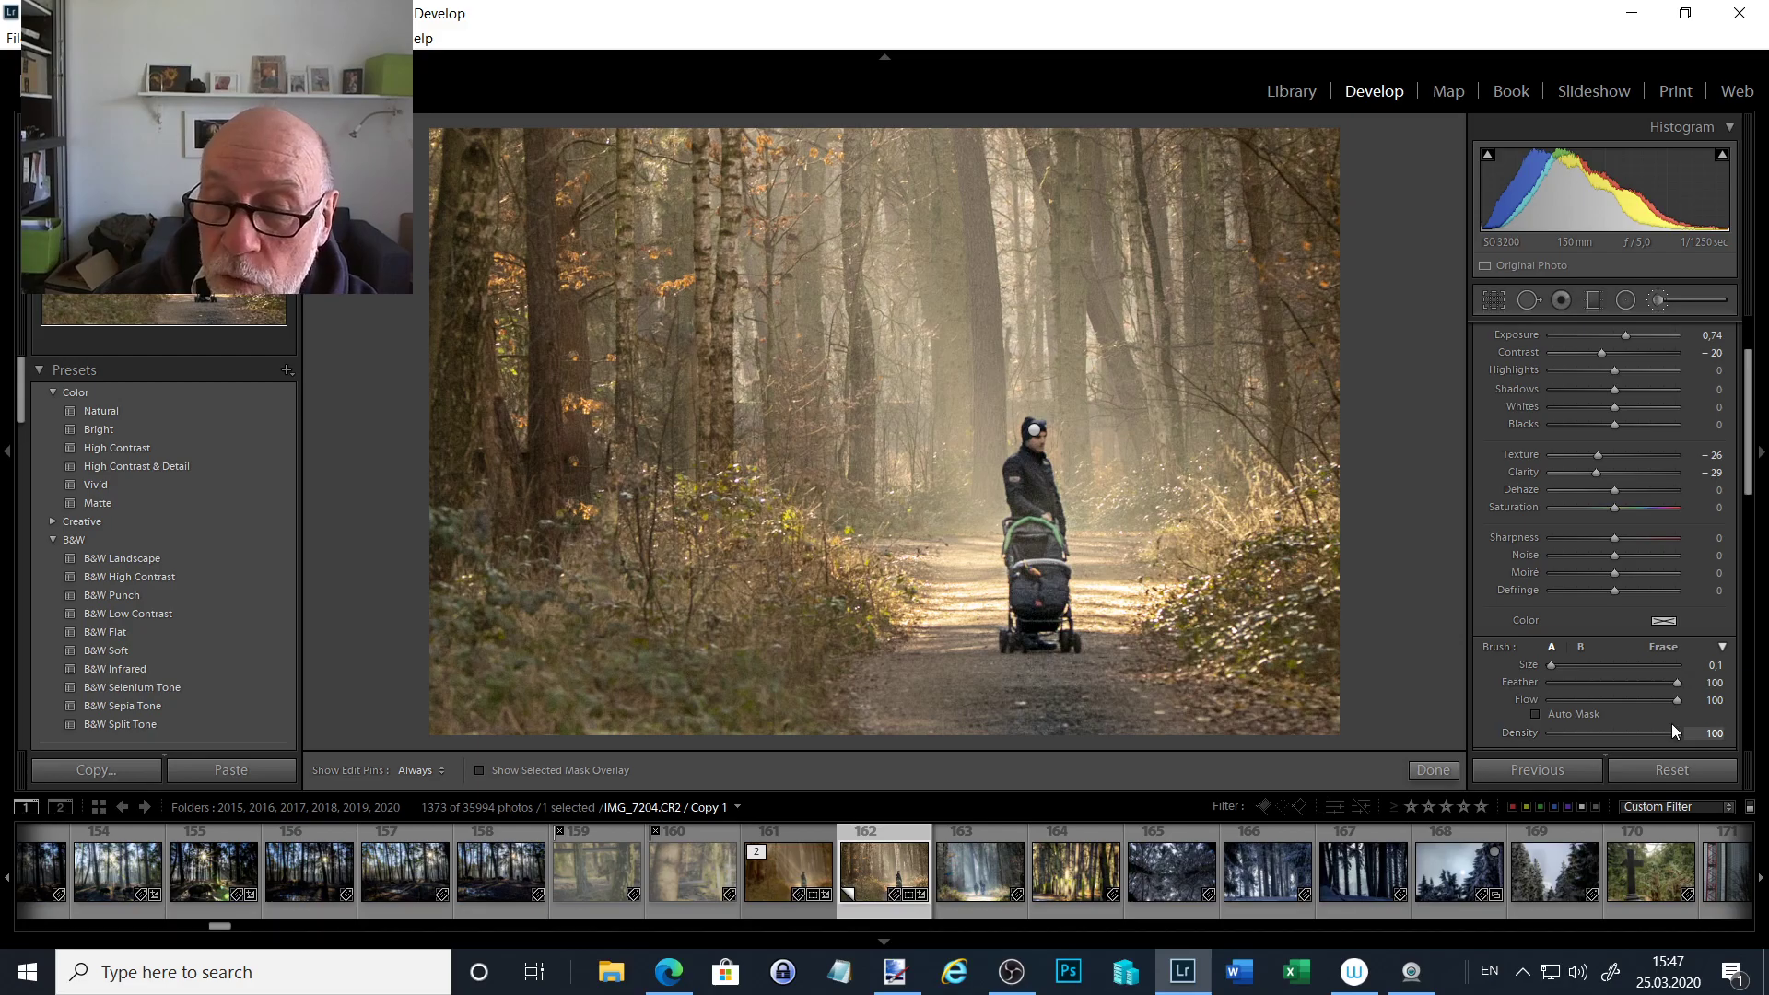
click(1582, 648)
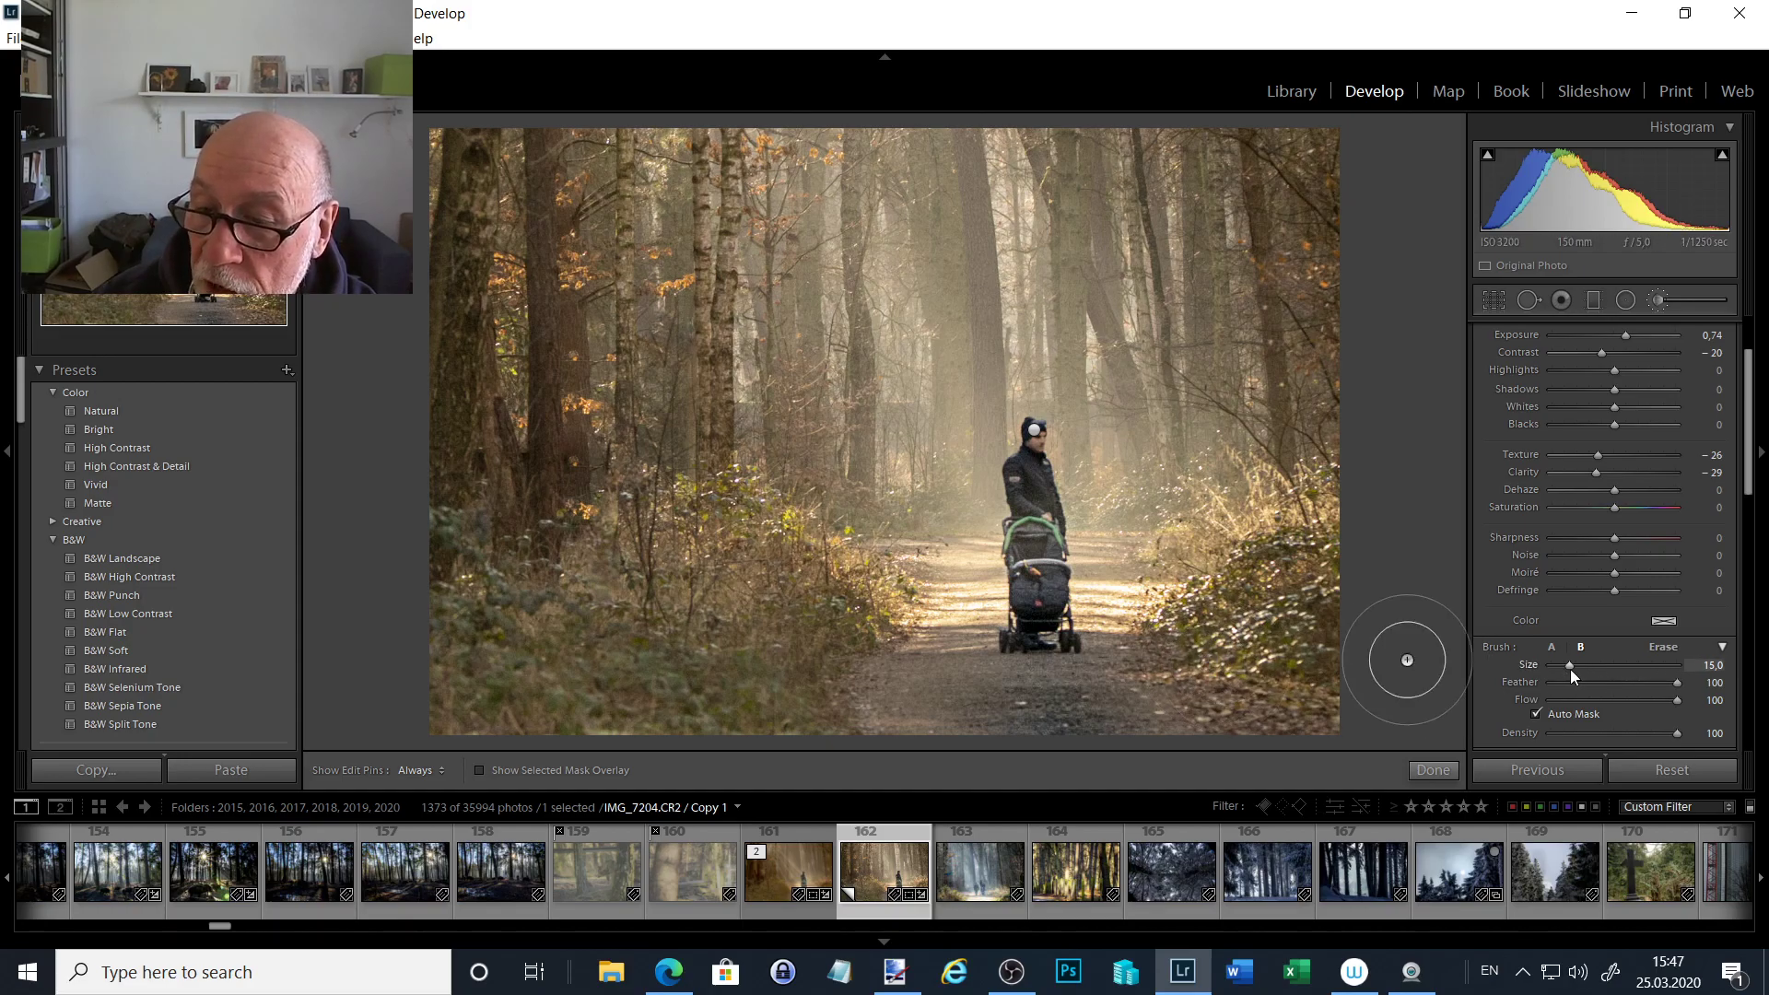
drag(1572, 665, 1563, 666)
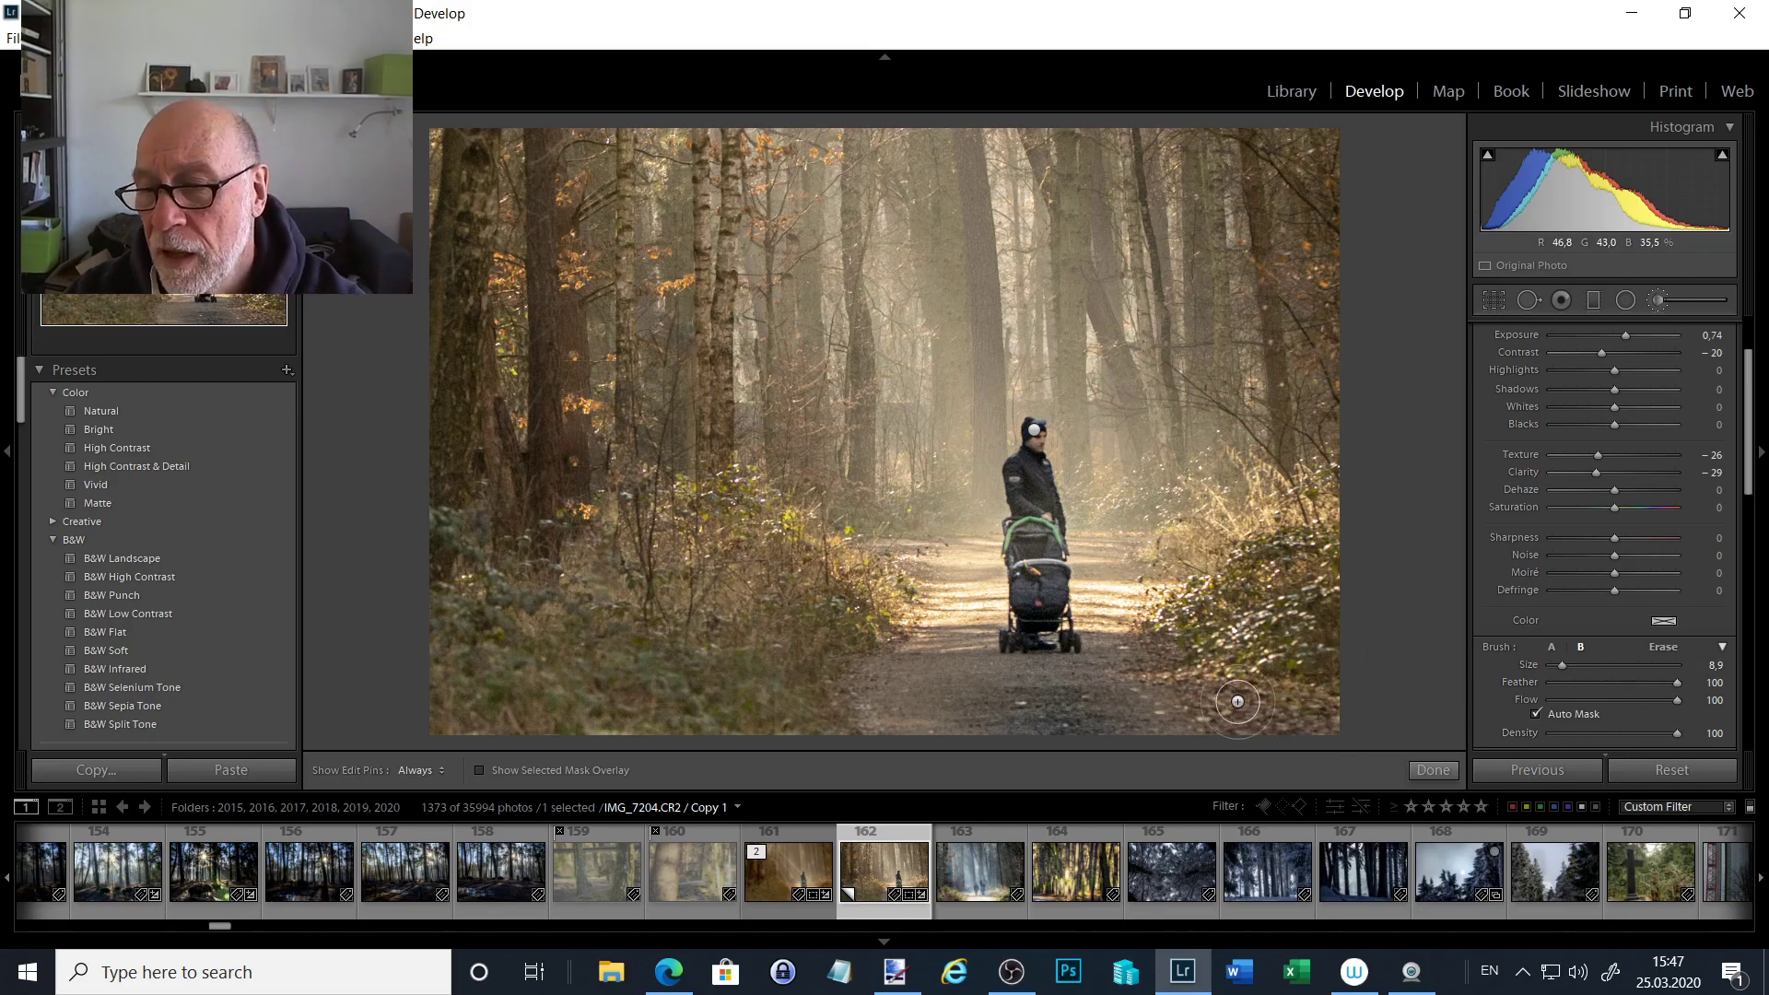
click(1537, 716)
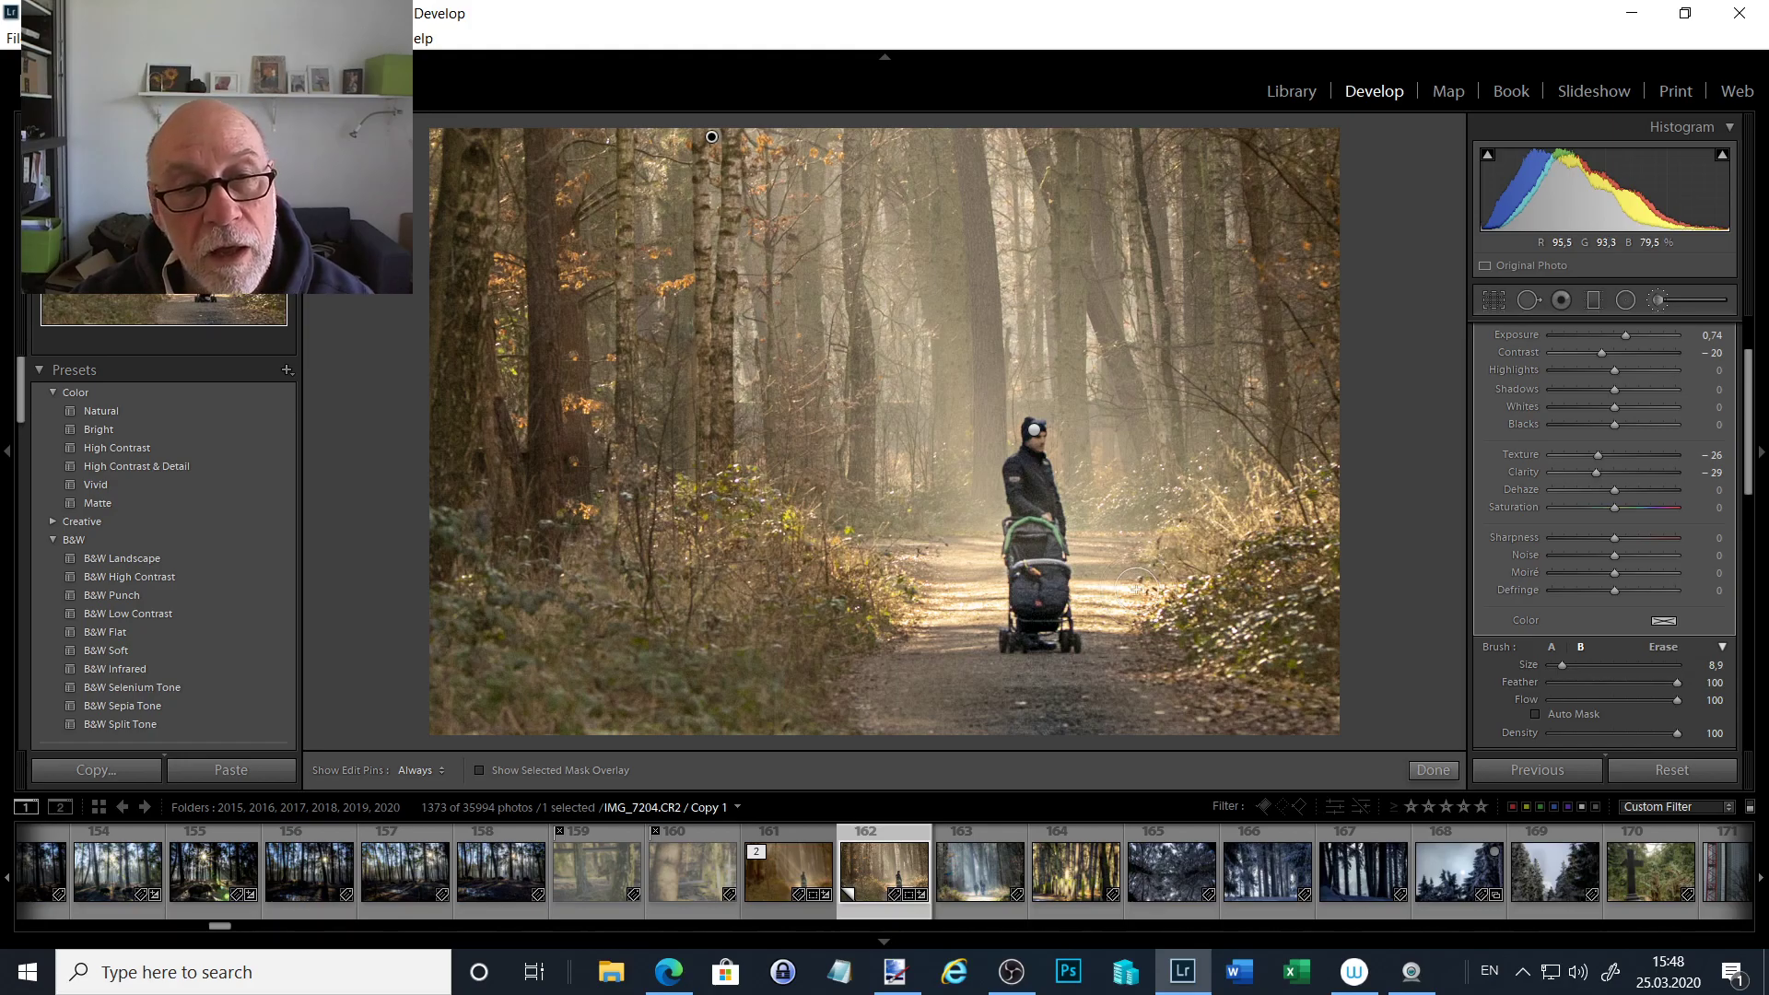
- Paint three widening light rays from one point at the photo's upper edge down to the path around the person and stroller
shift+click(1137, 587)
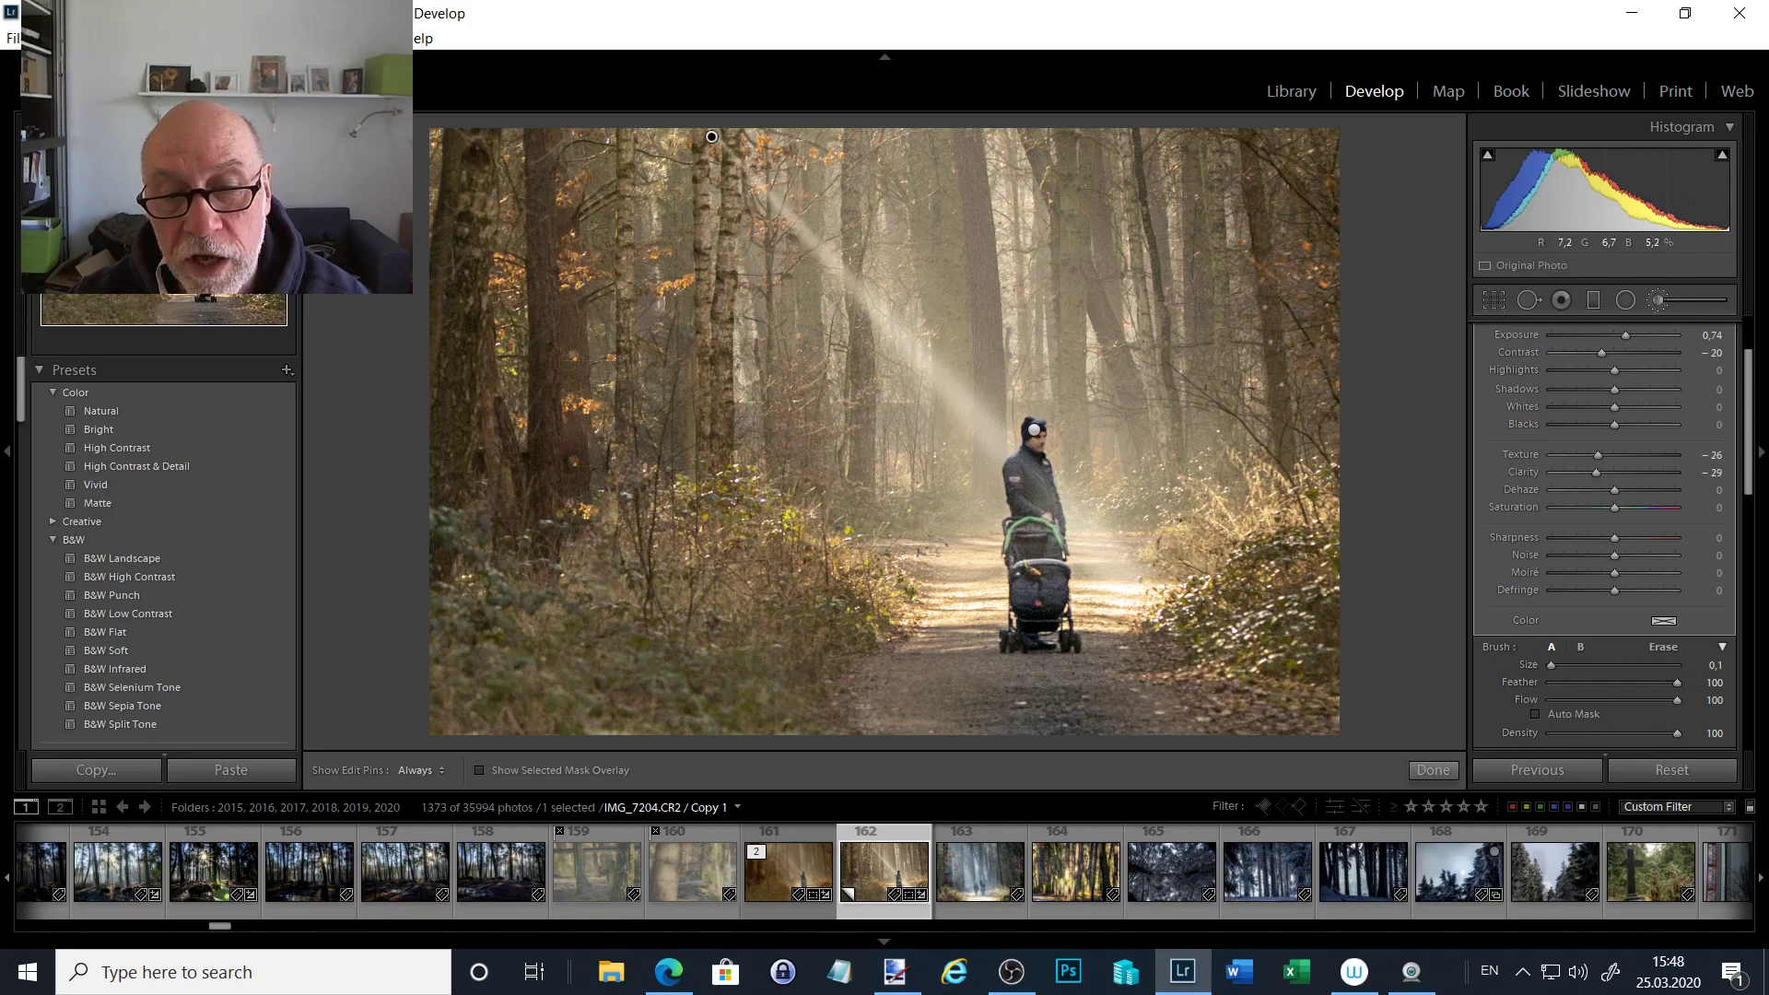
click(1580, 648)
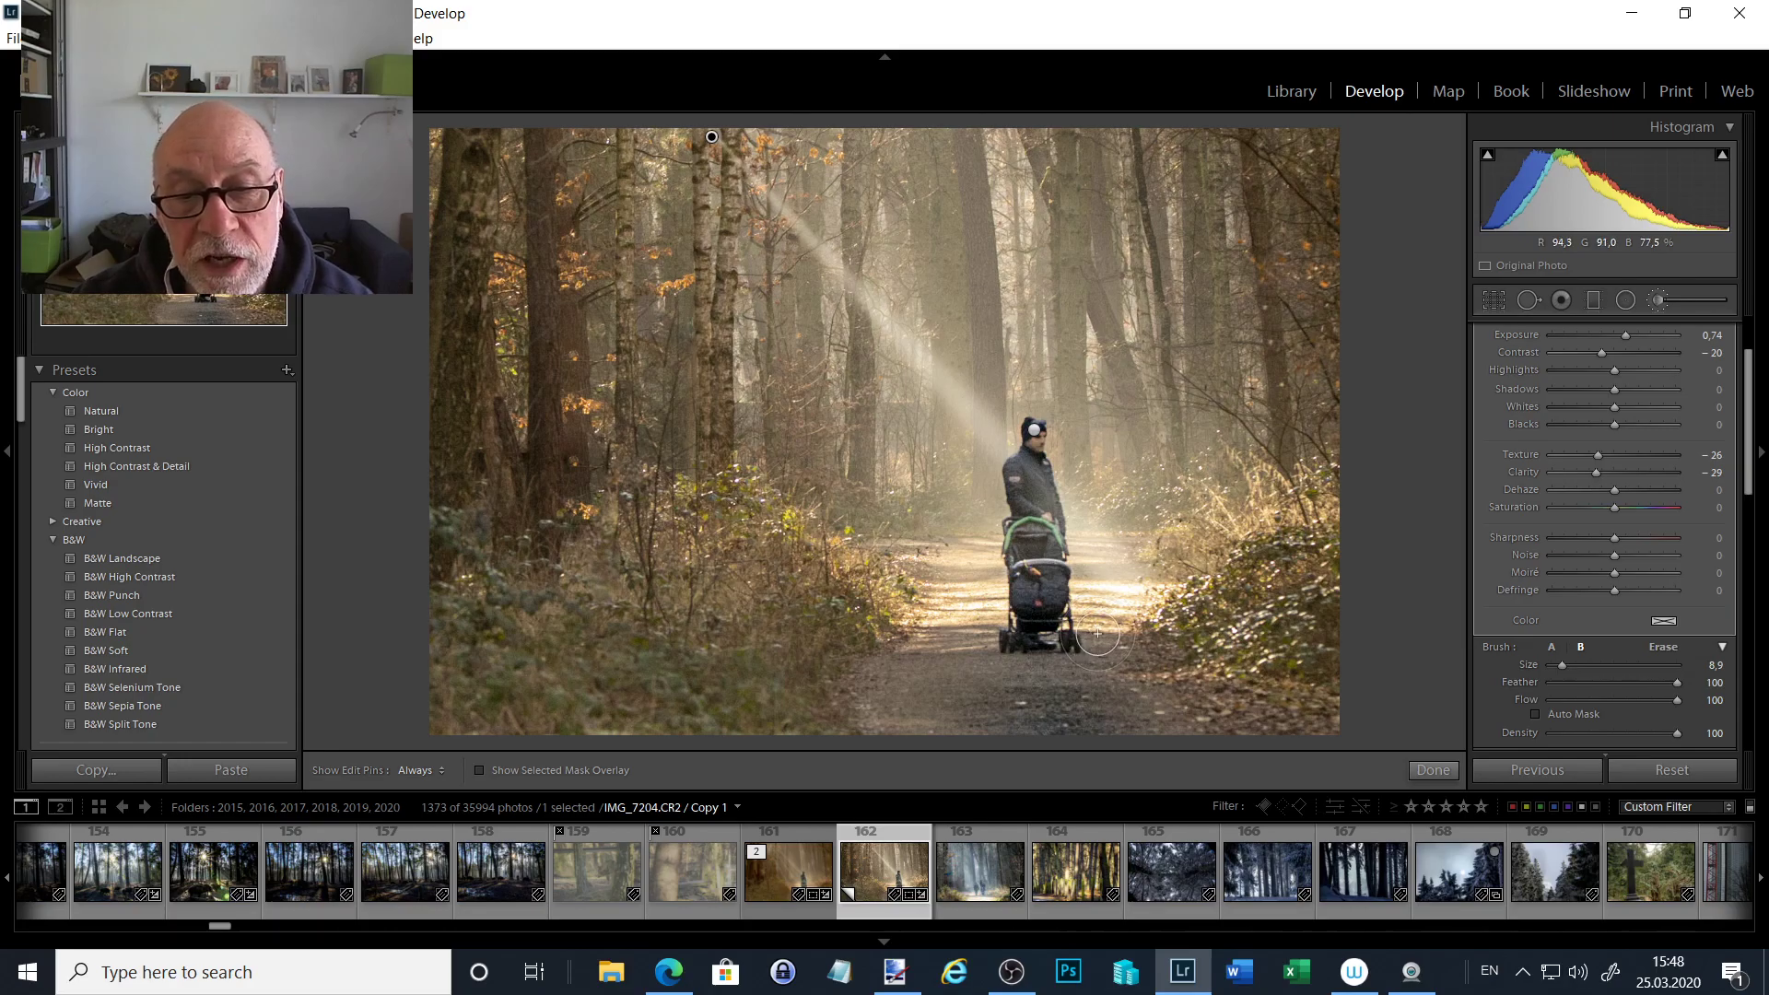
shift+click(990, 614)
key(h)
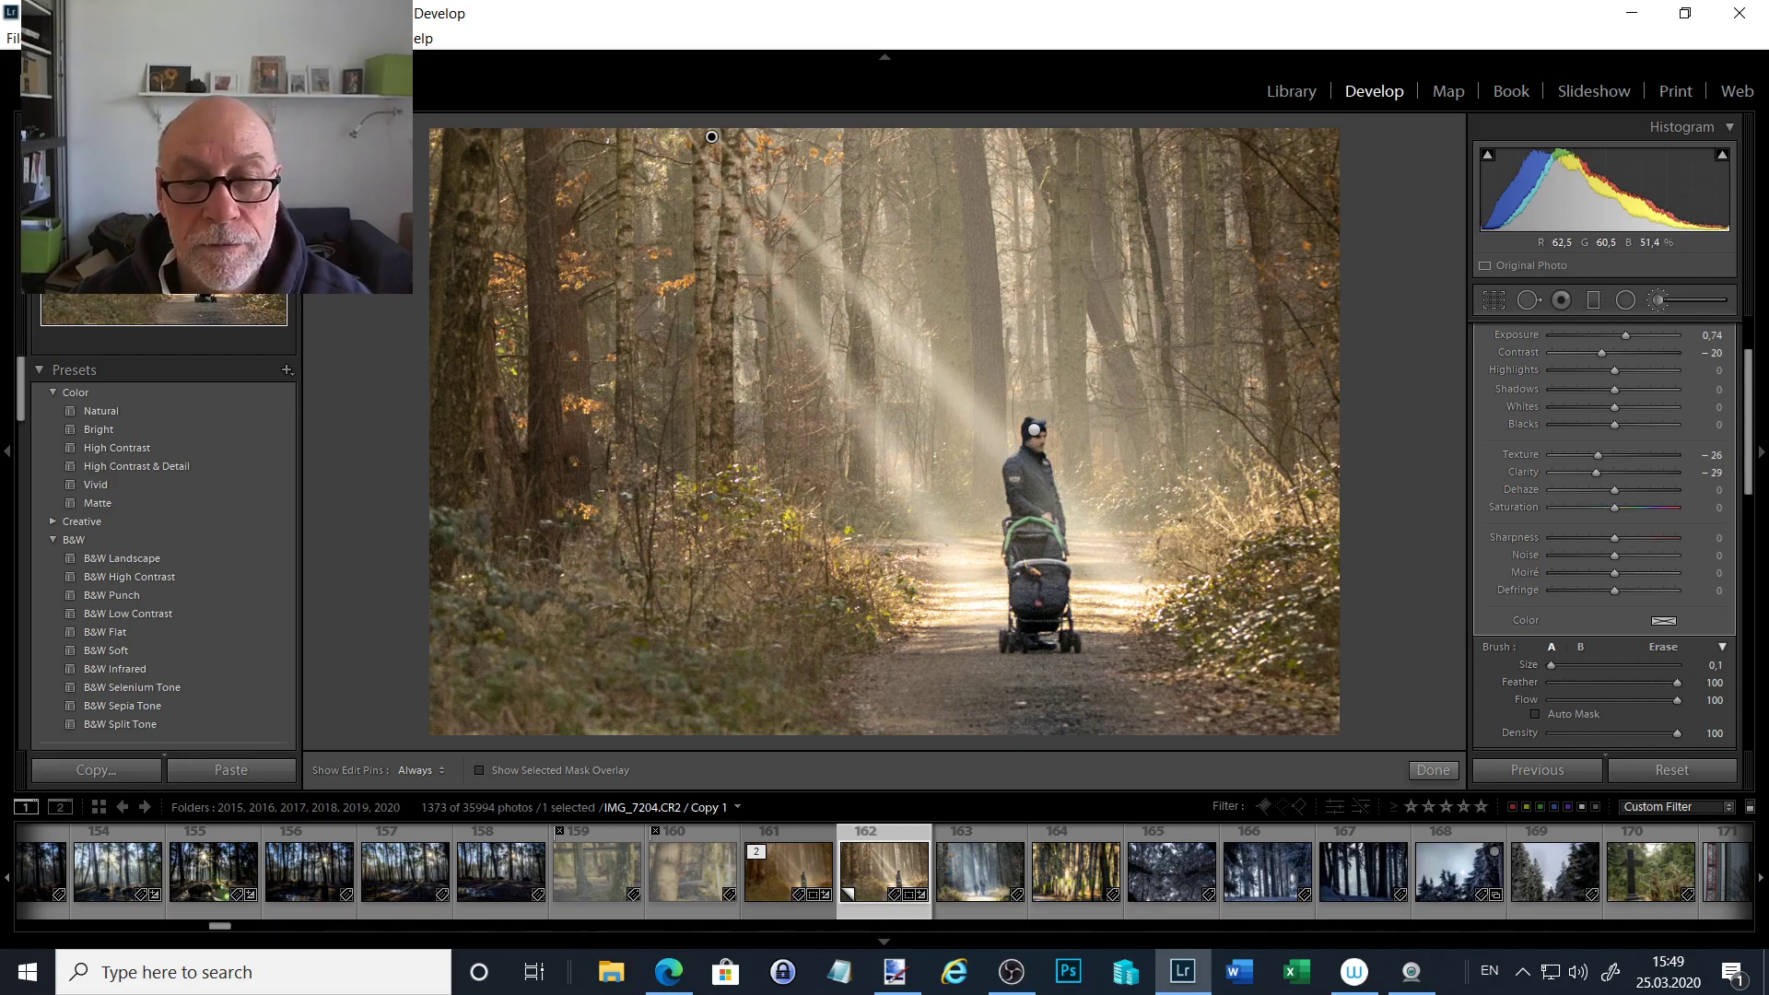
click(1583, 647)
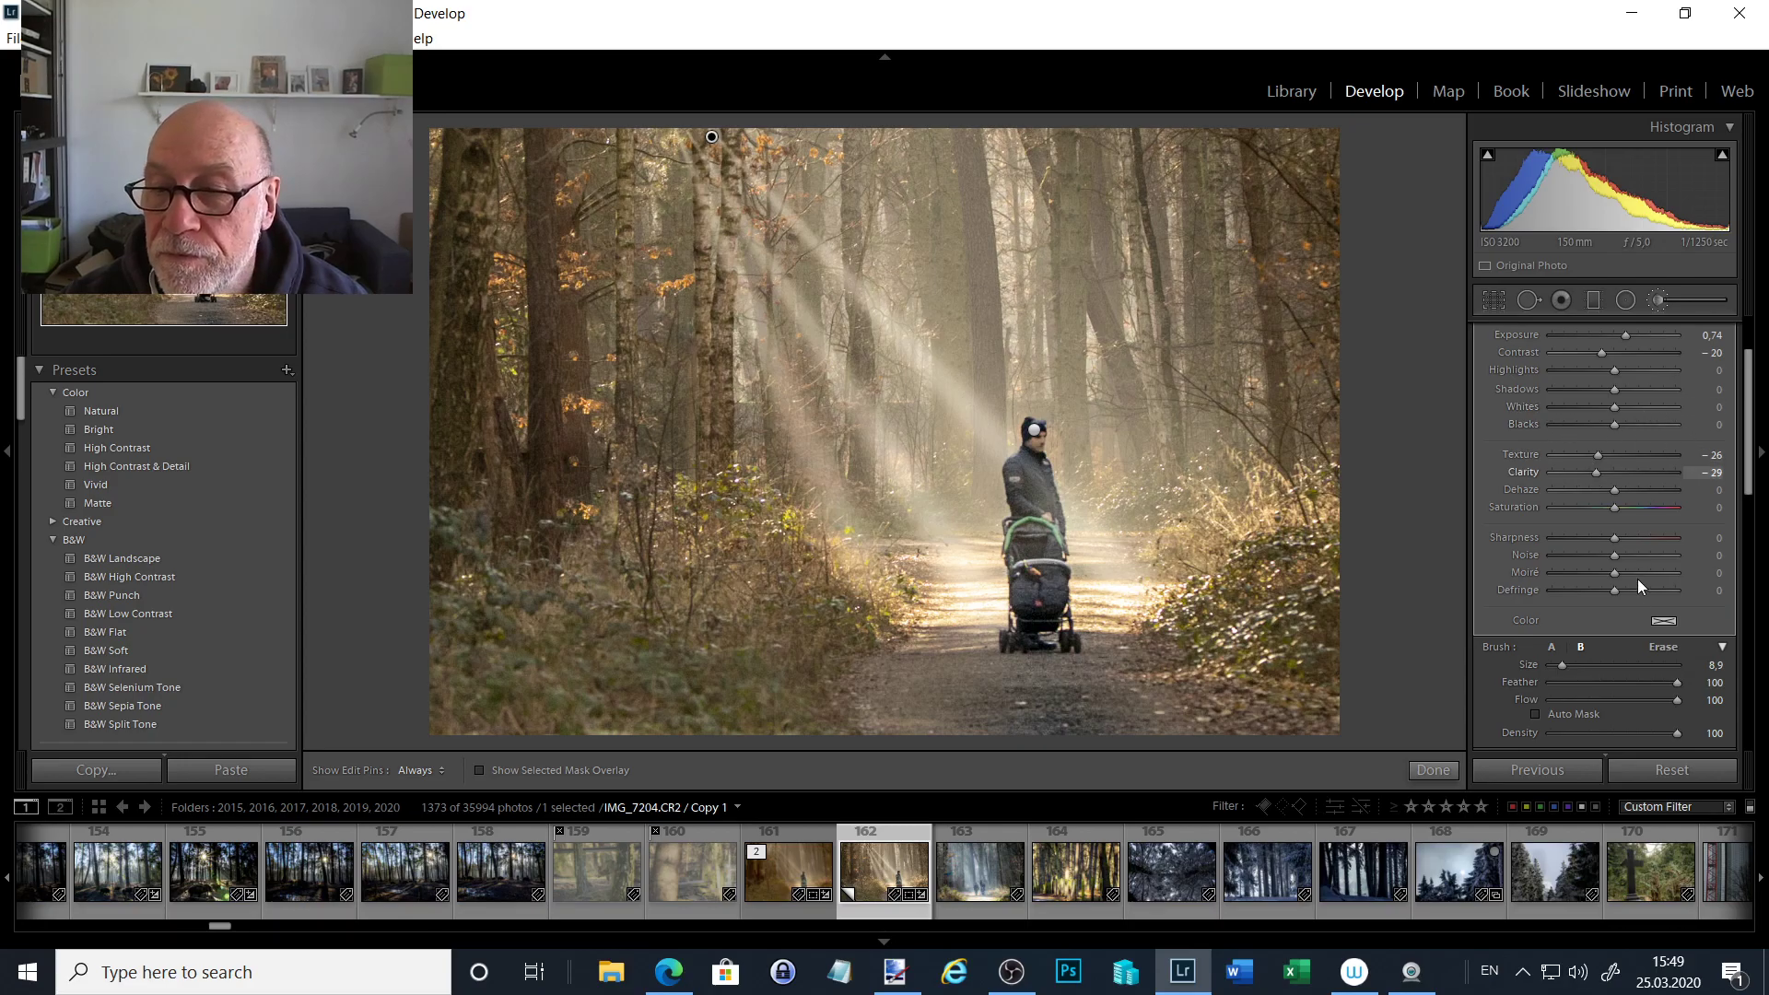
- Set brush B's size to 0.5 and paint thin extra rays from the same origin between the wide rays
drag(1565, 667, 1545, 654)
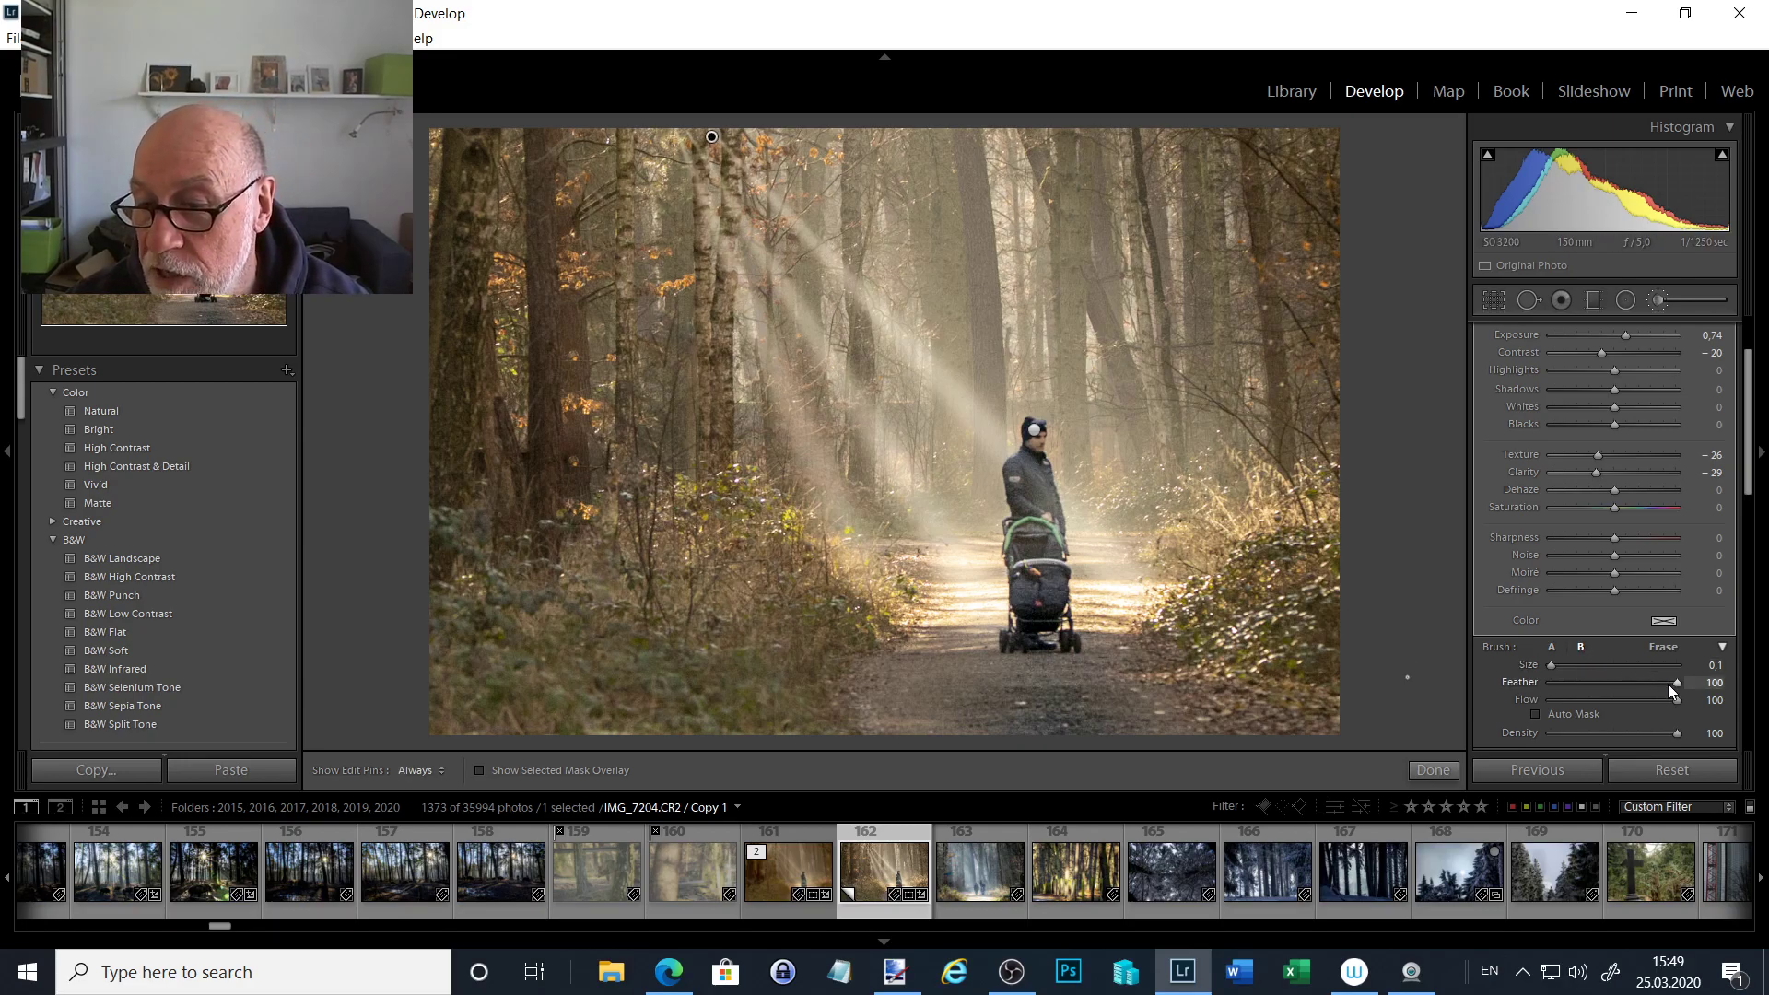
drag(1556, 666, 1553, 668)
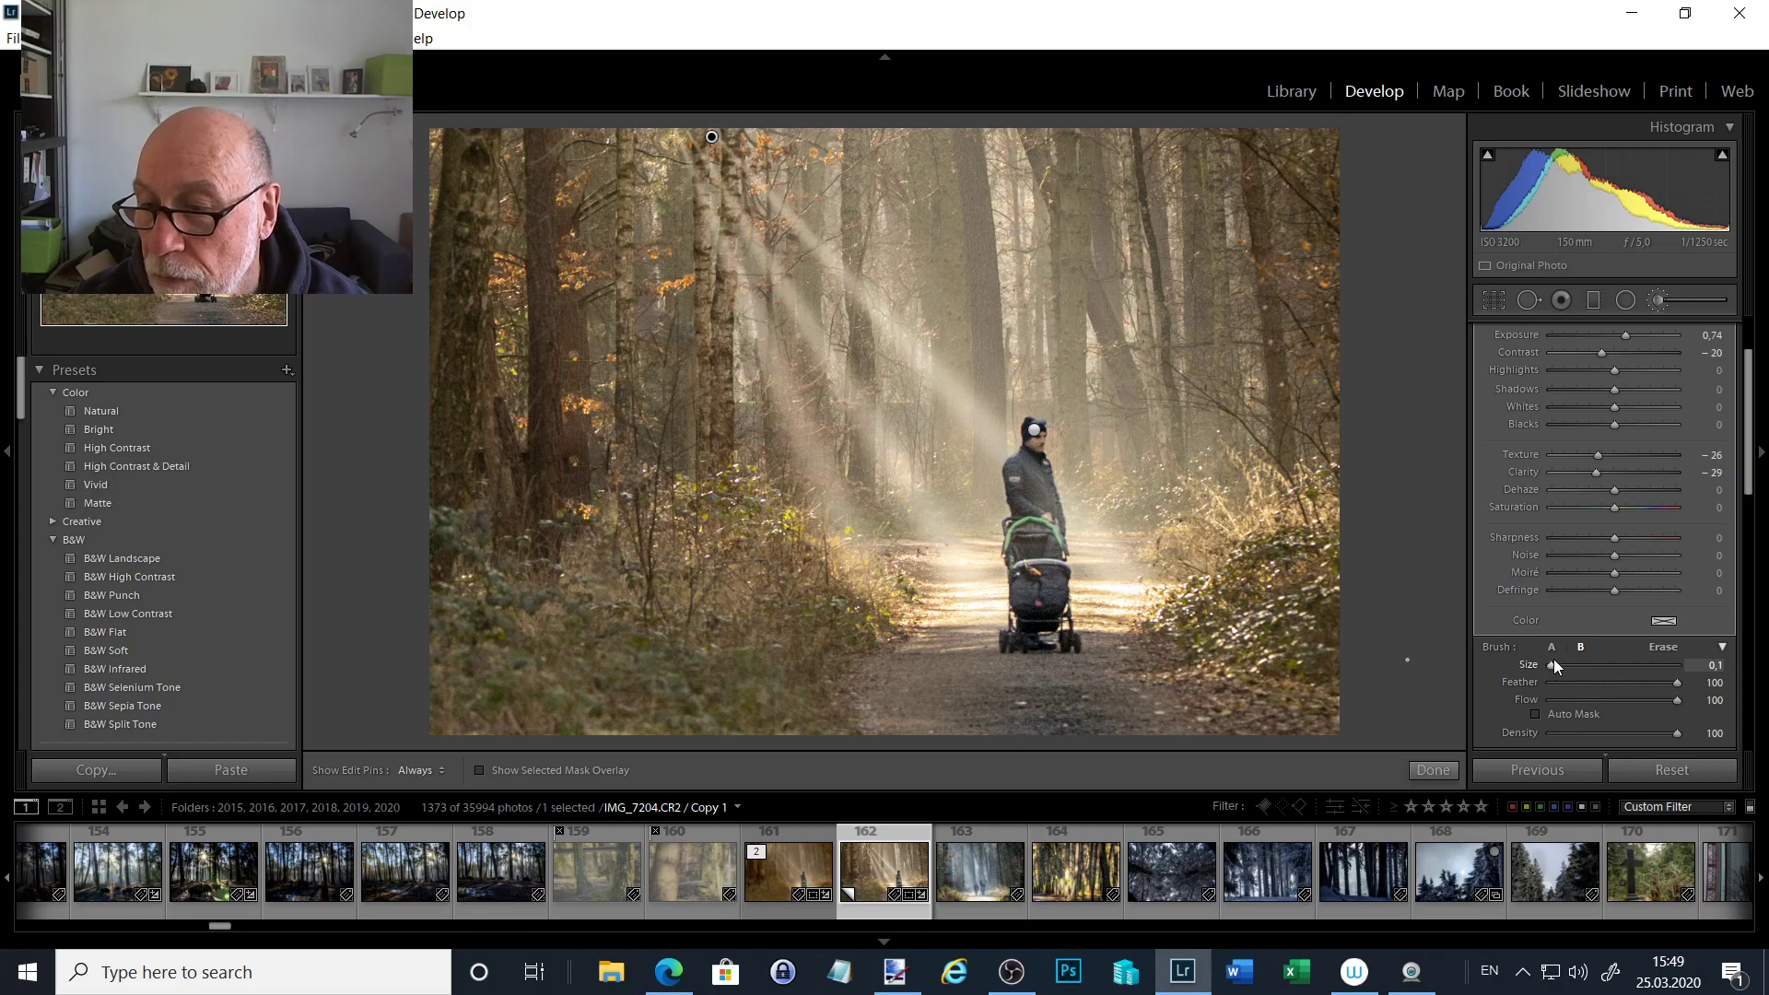
click(1720, 665)
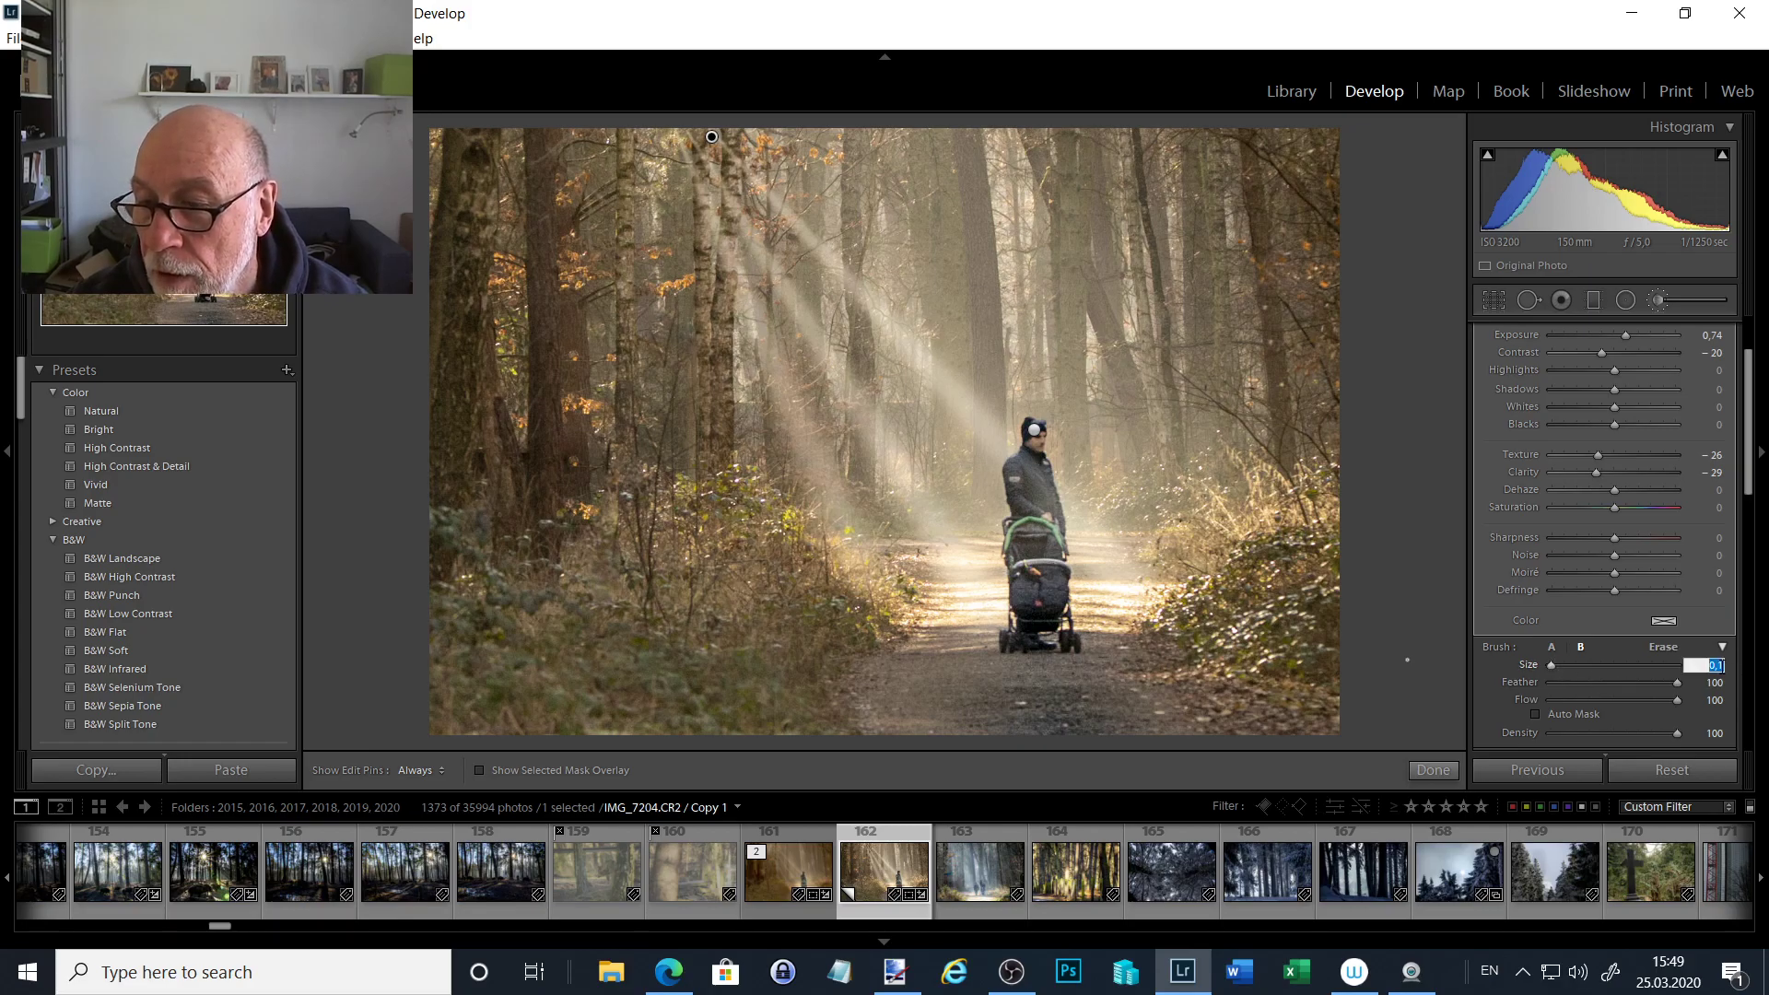
key(BackSpace)
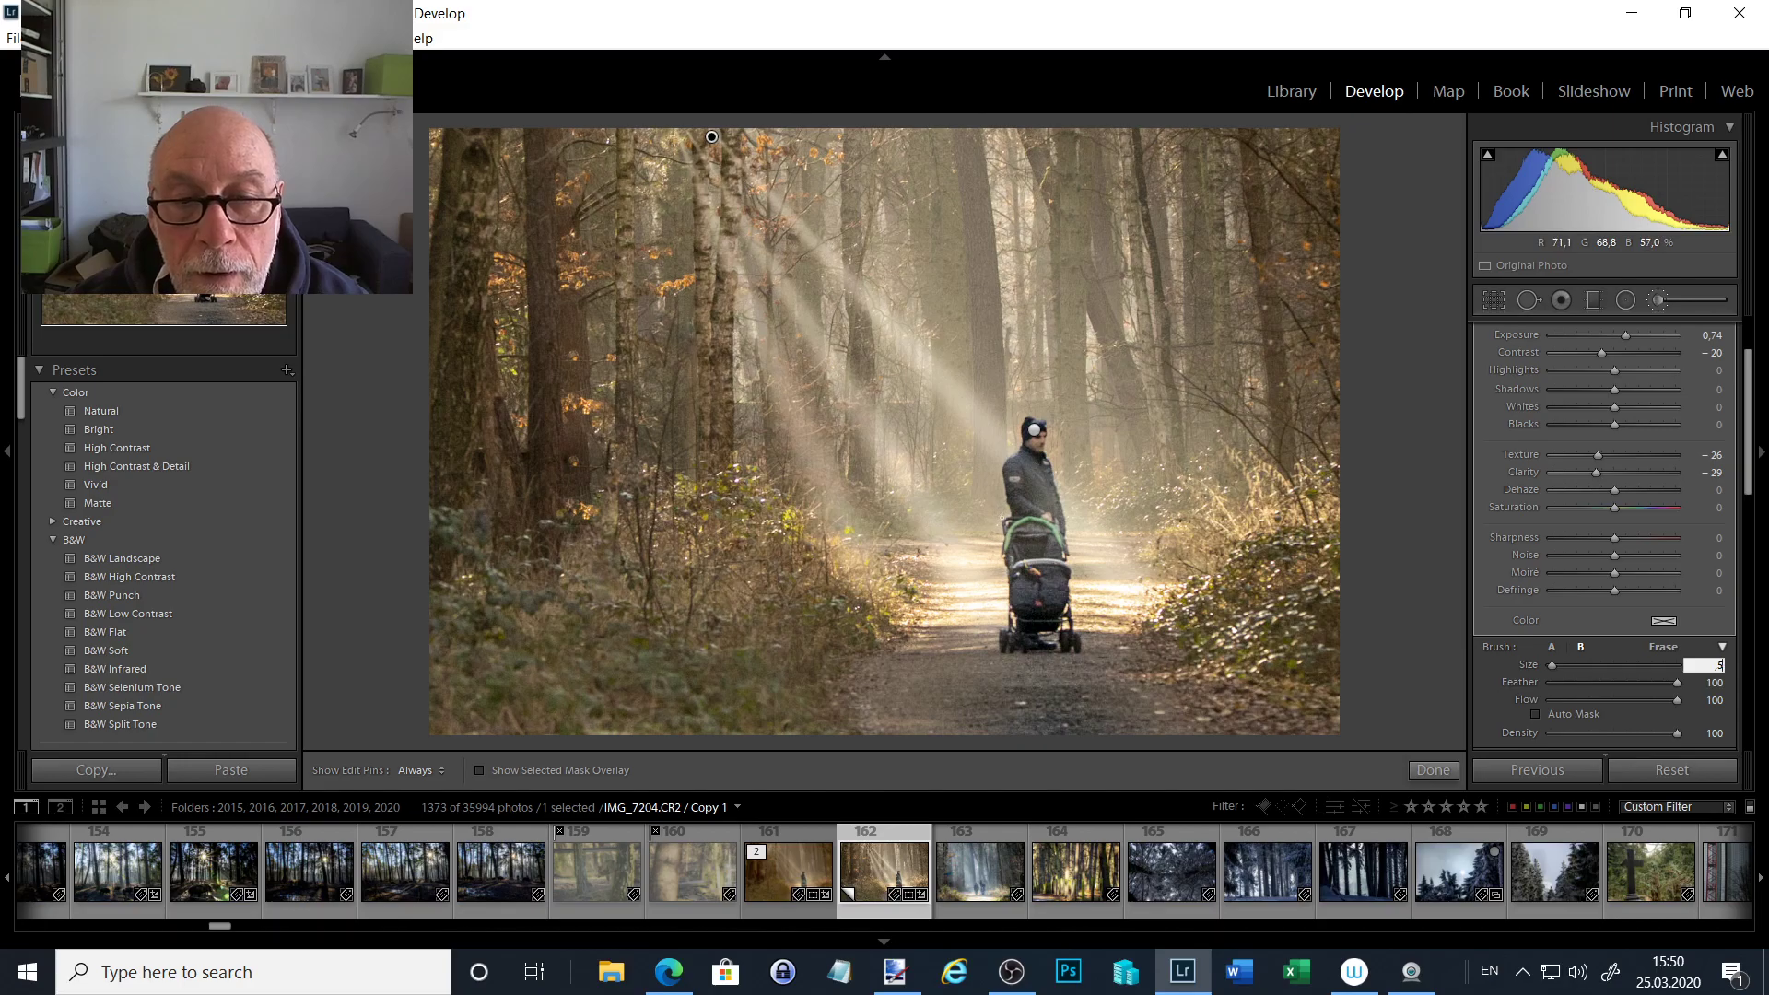
key(Return)
shift+click(997, 510)
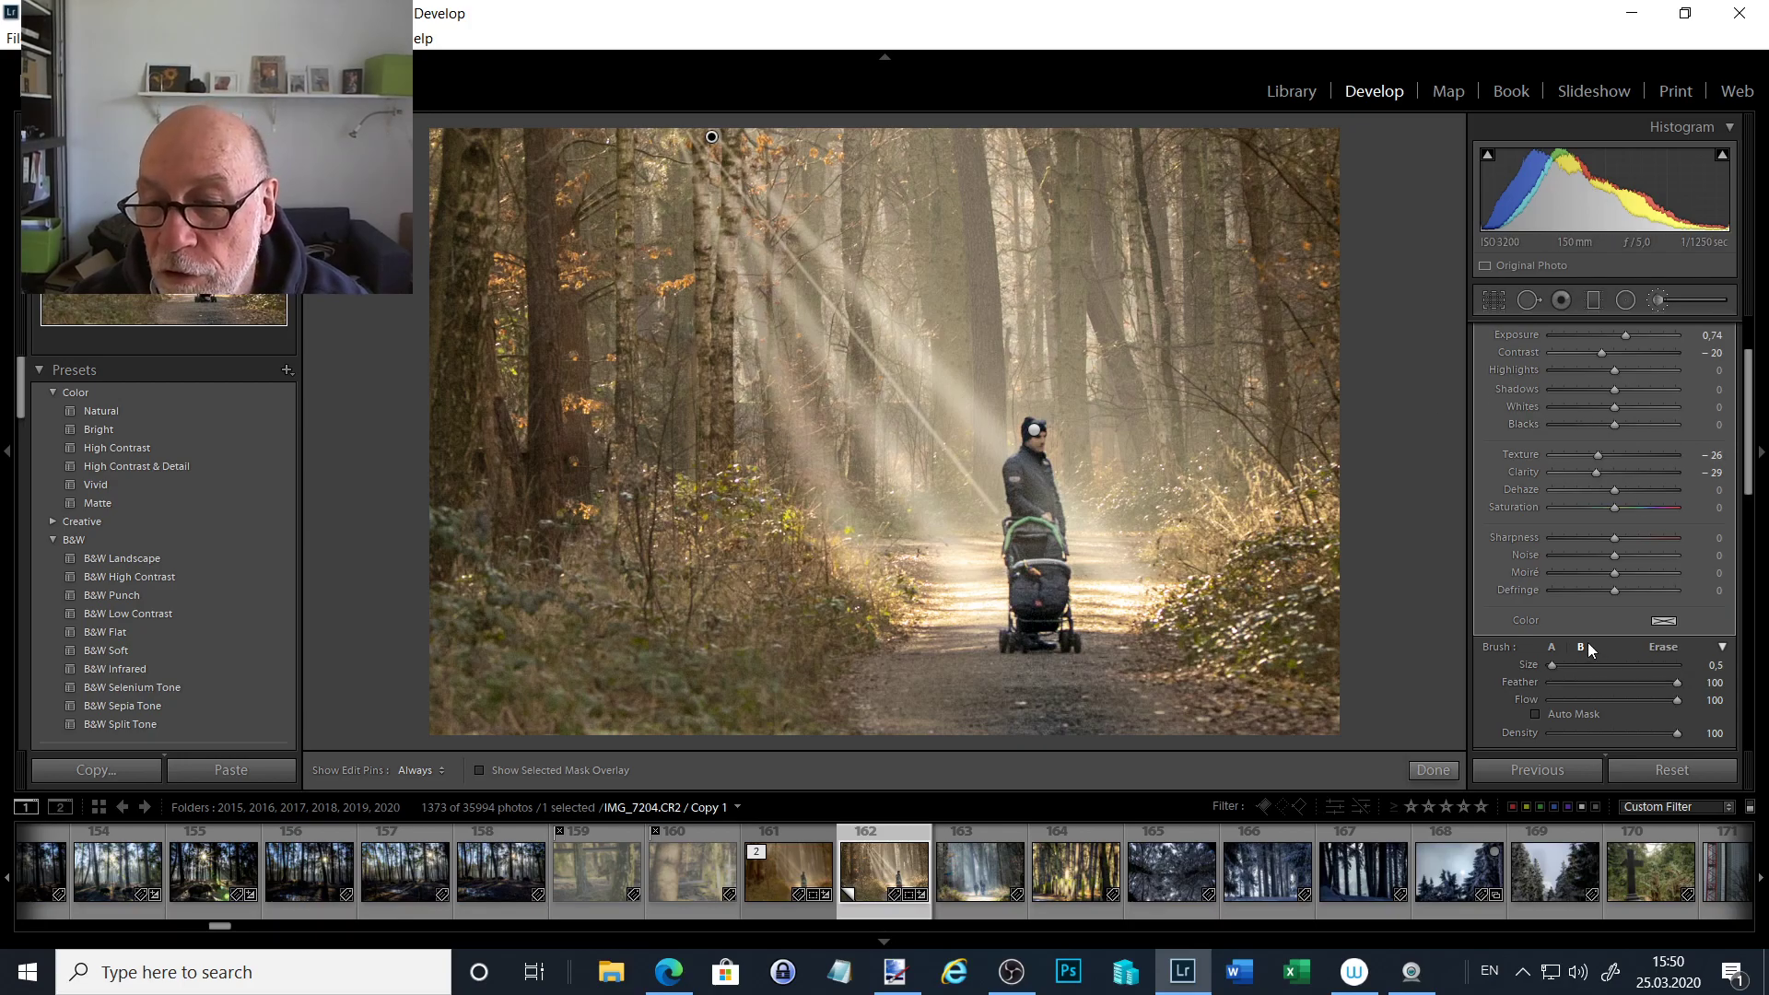
key(bracketleft)
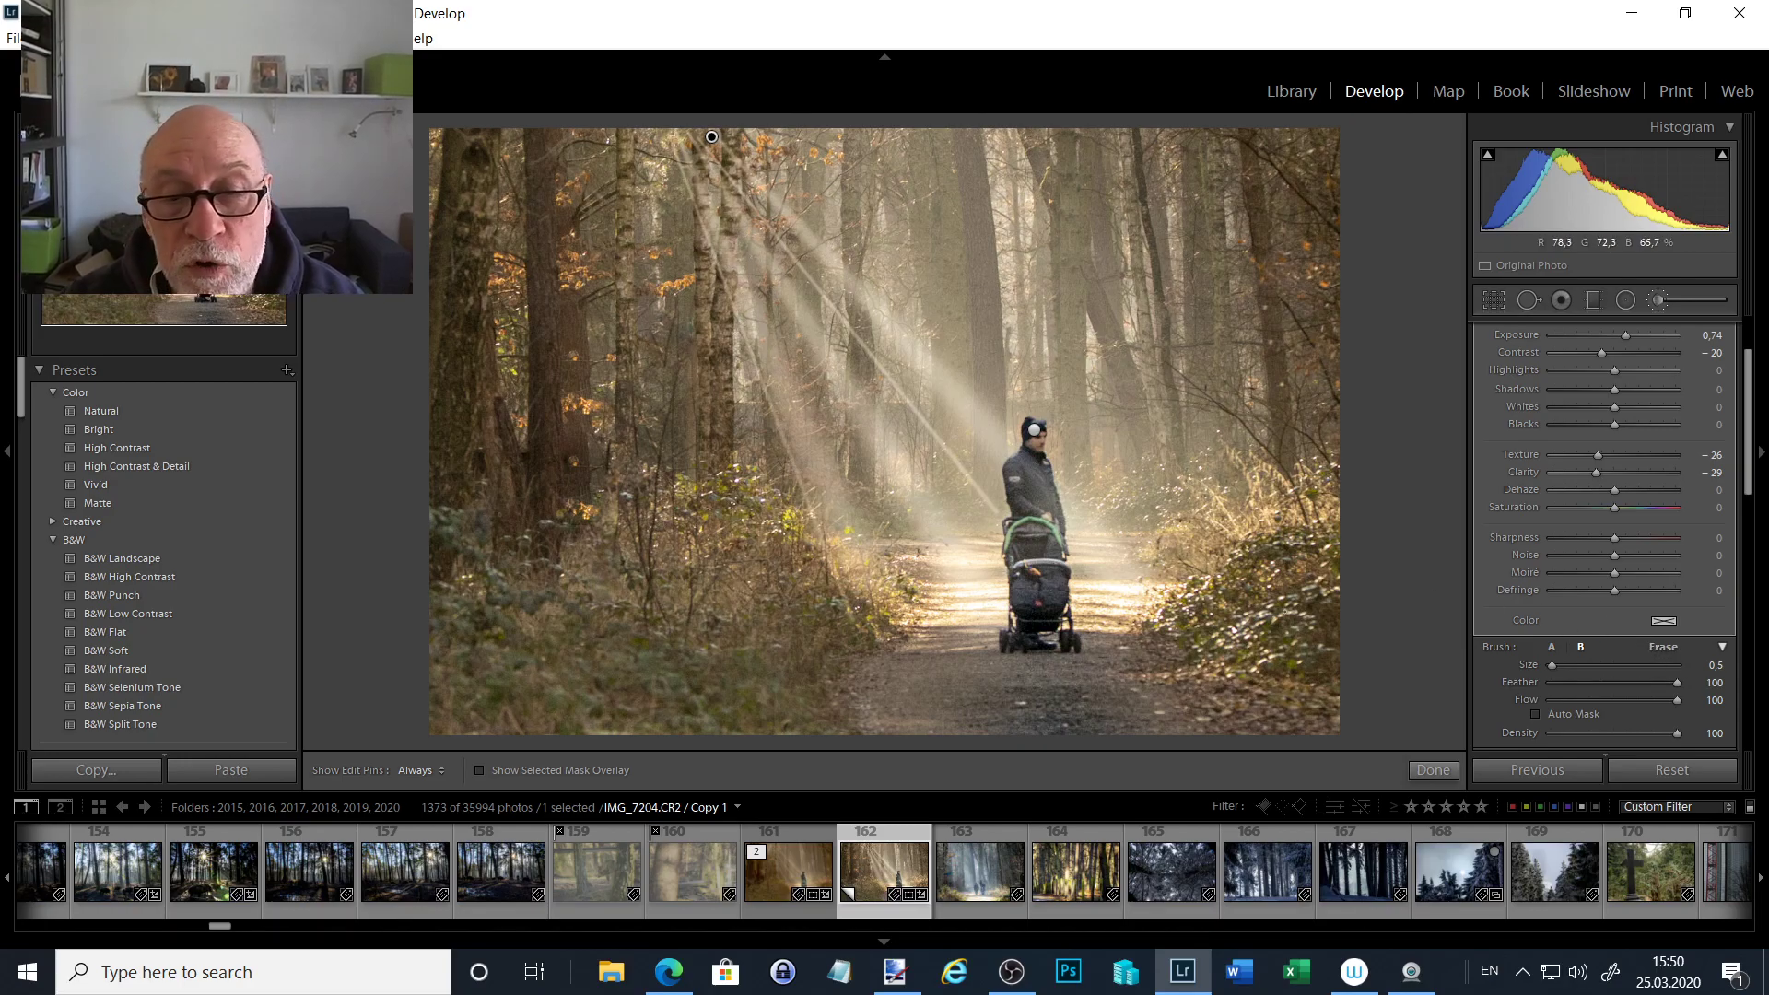
- Erase the light rays from the person, the stroller and the birch trunks near the ray origin, using the eraser with Auto Mask
click(1673, 650)
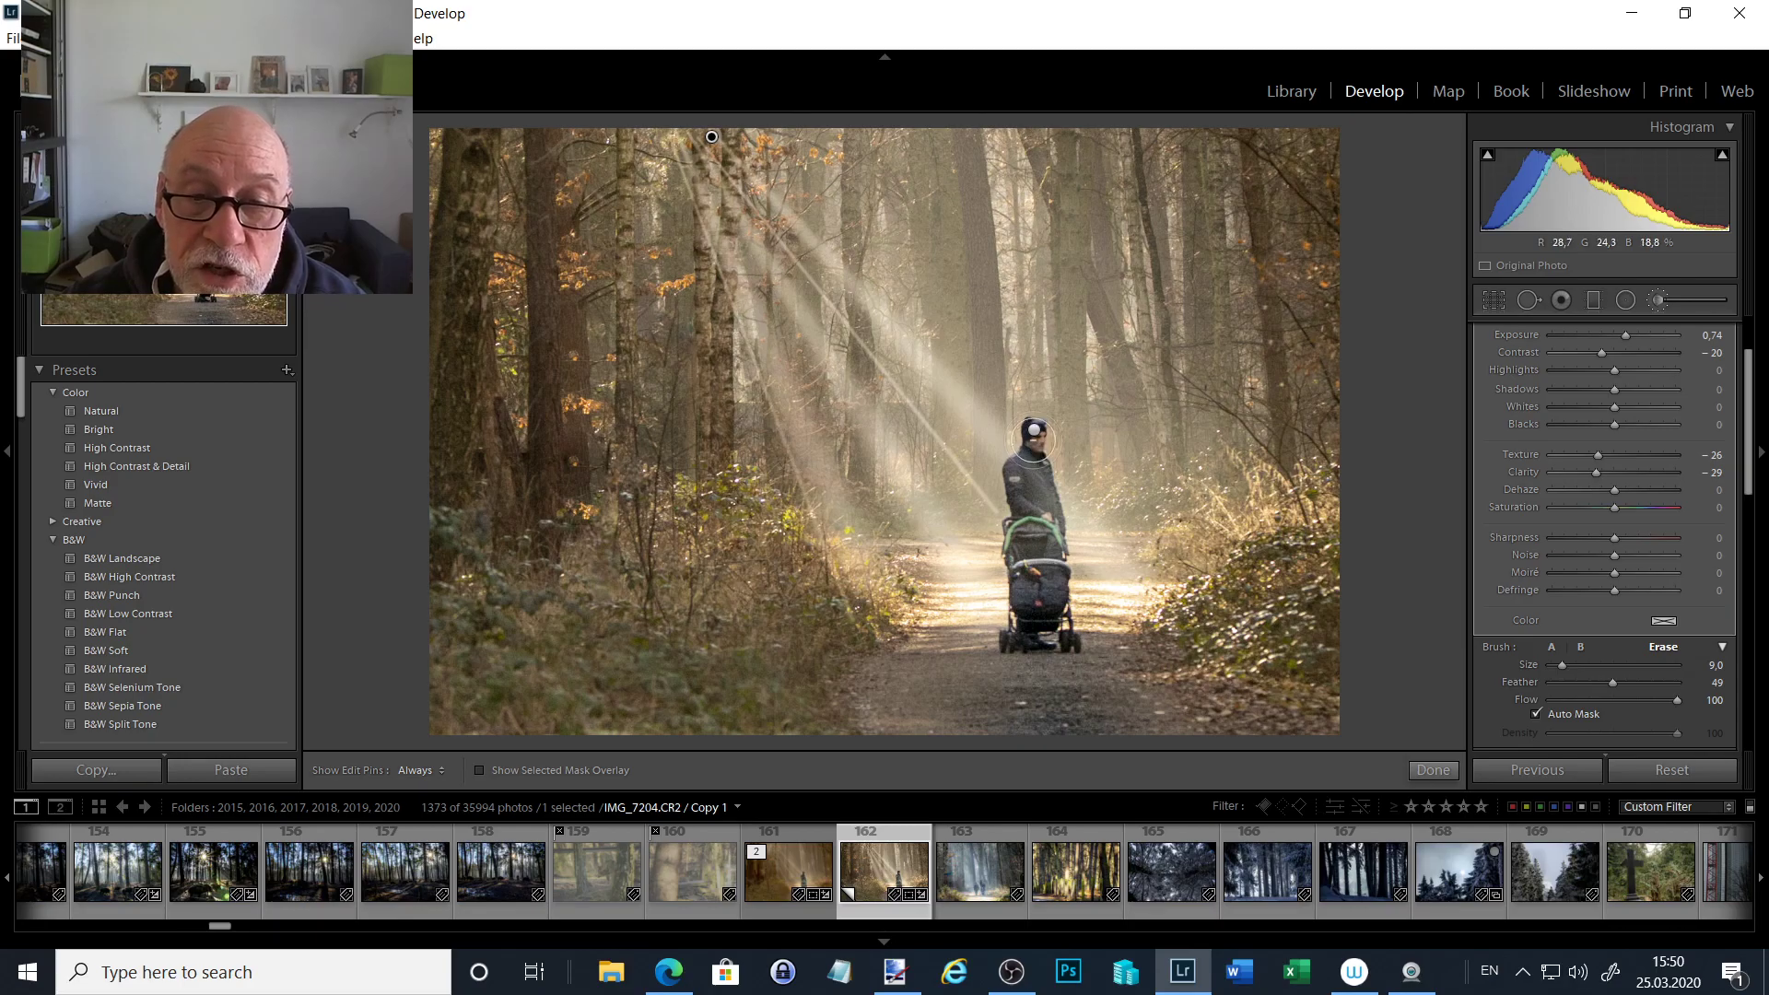
key(h)
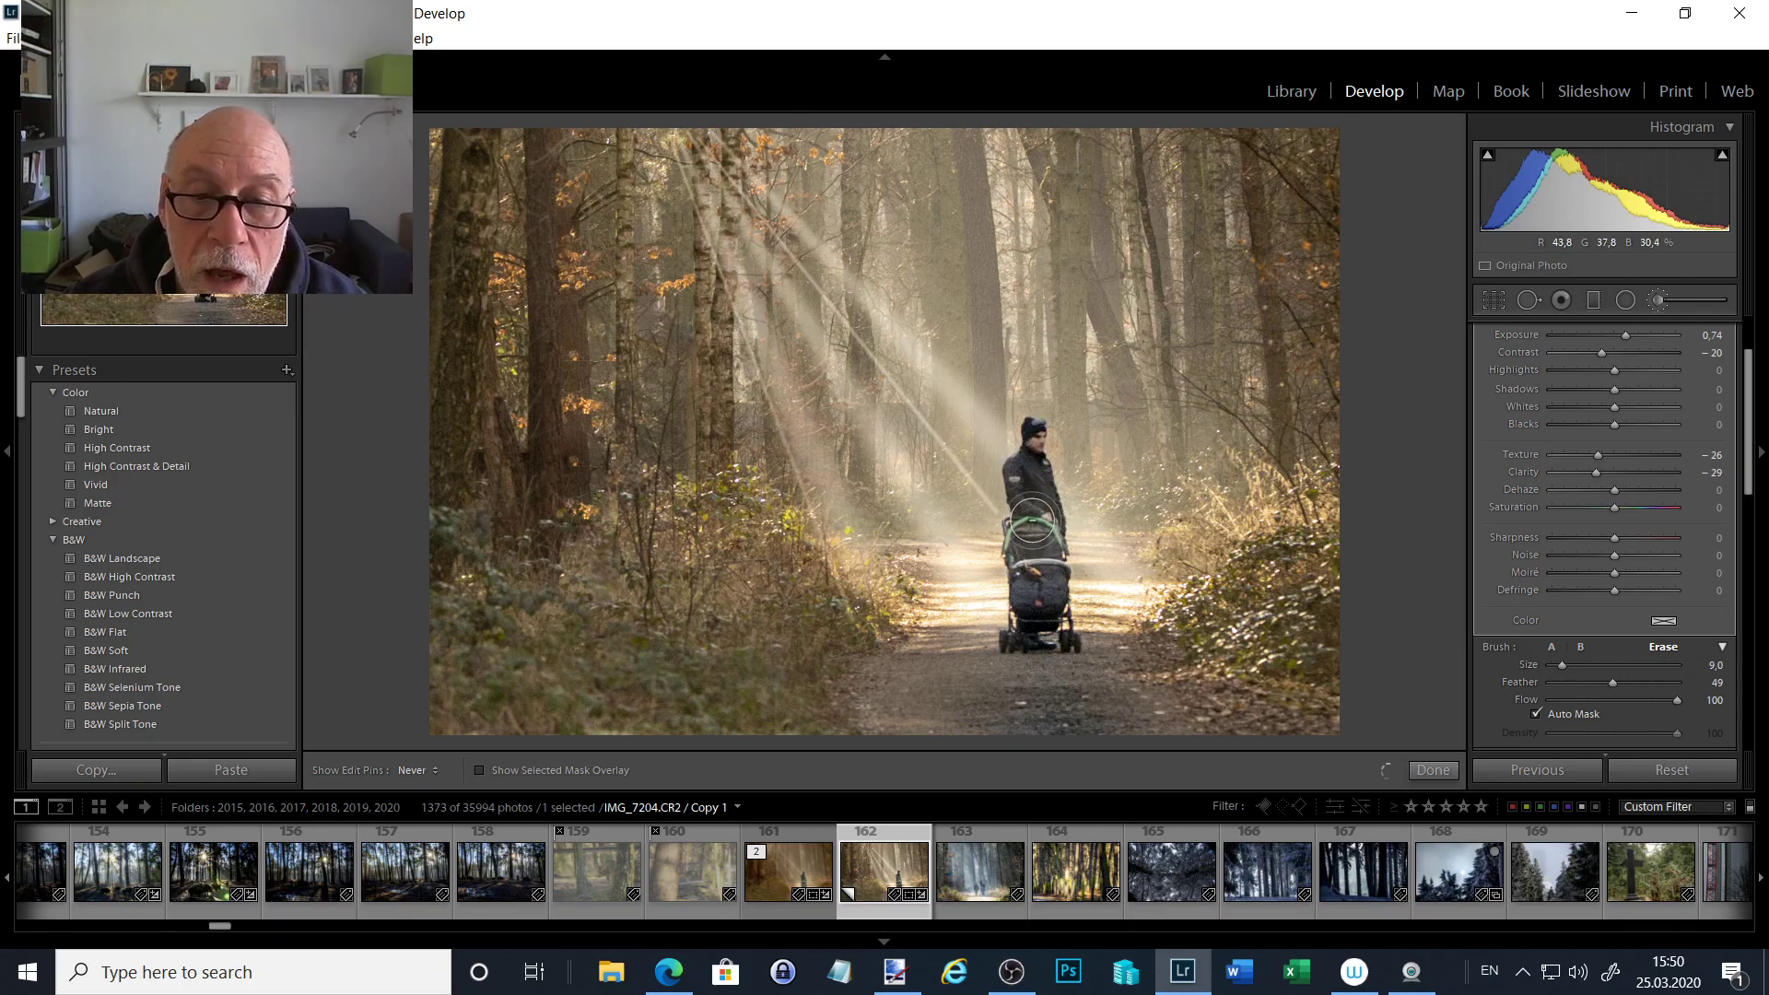
key(h)
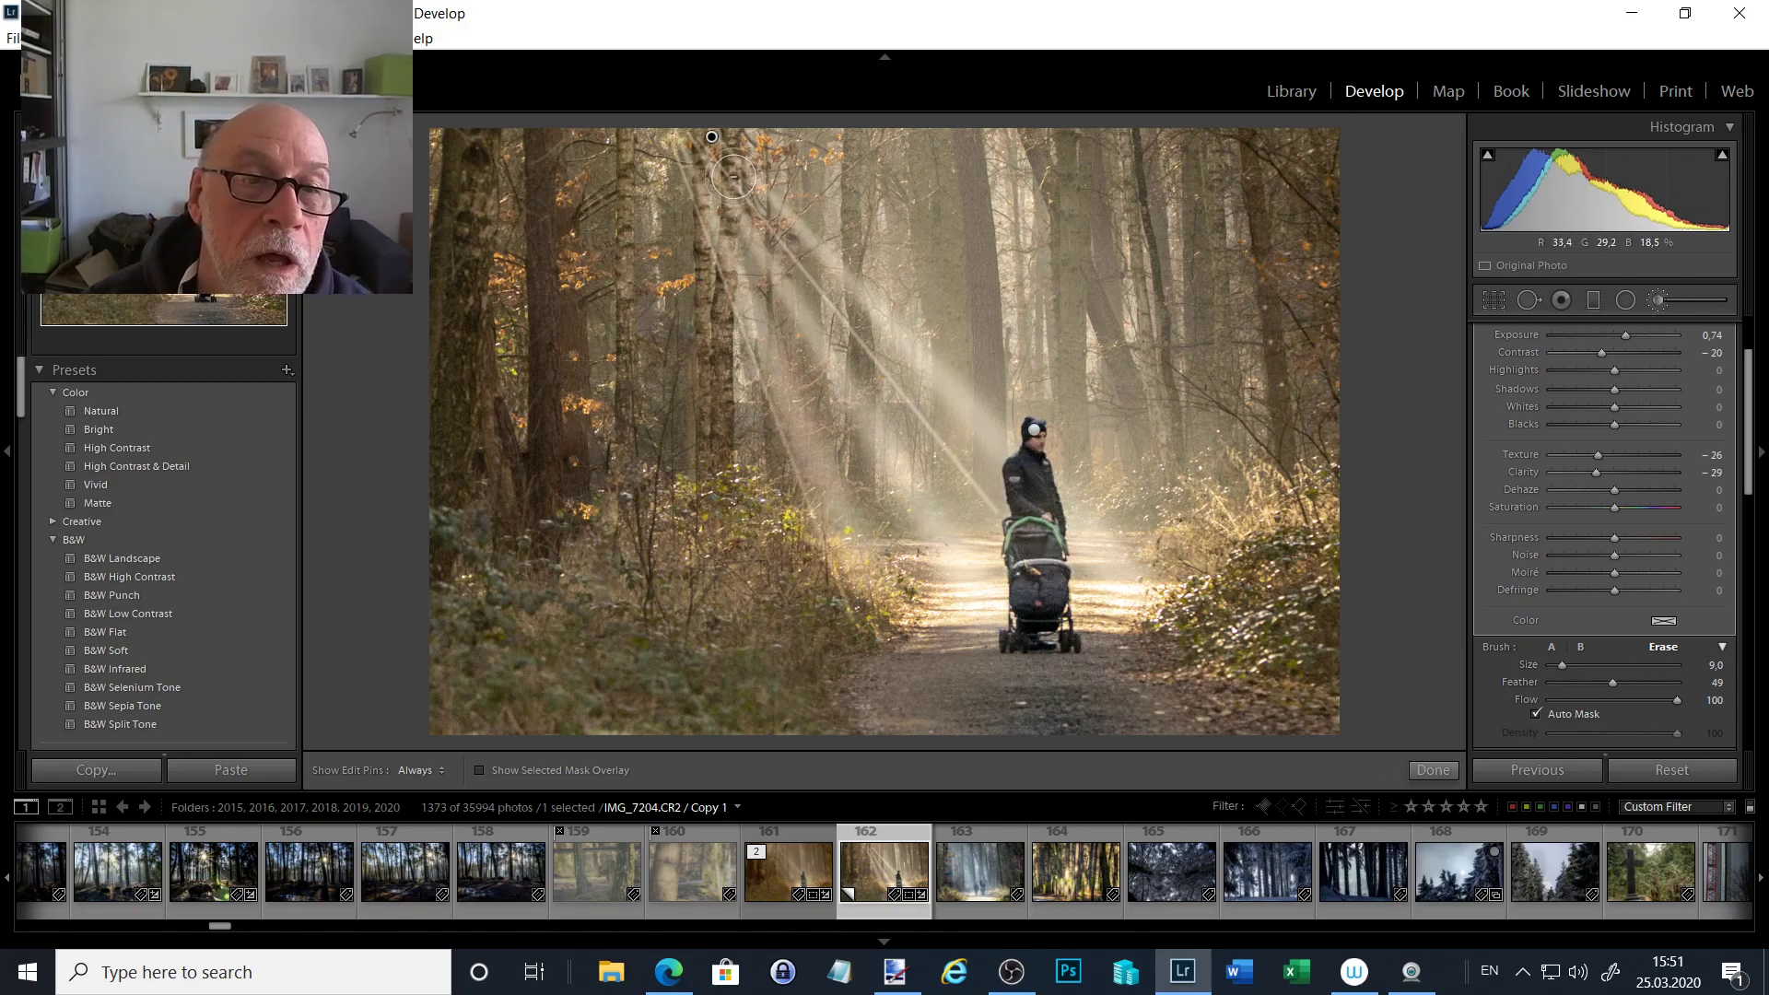
key(h)
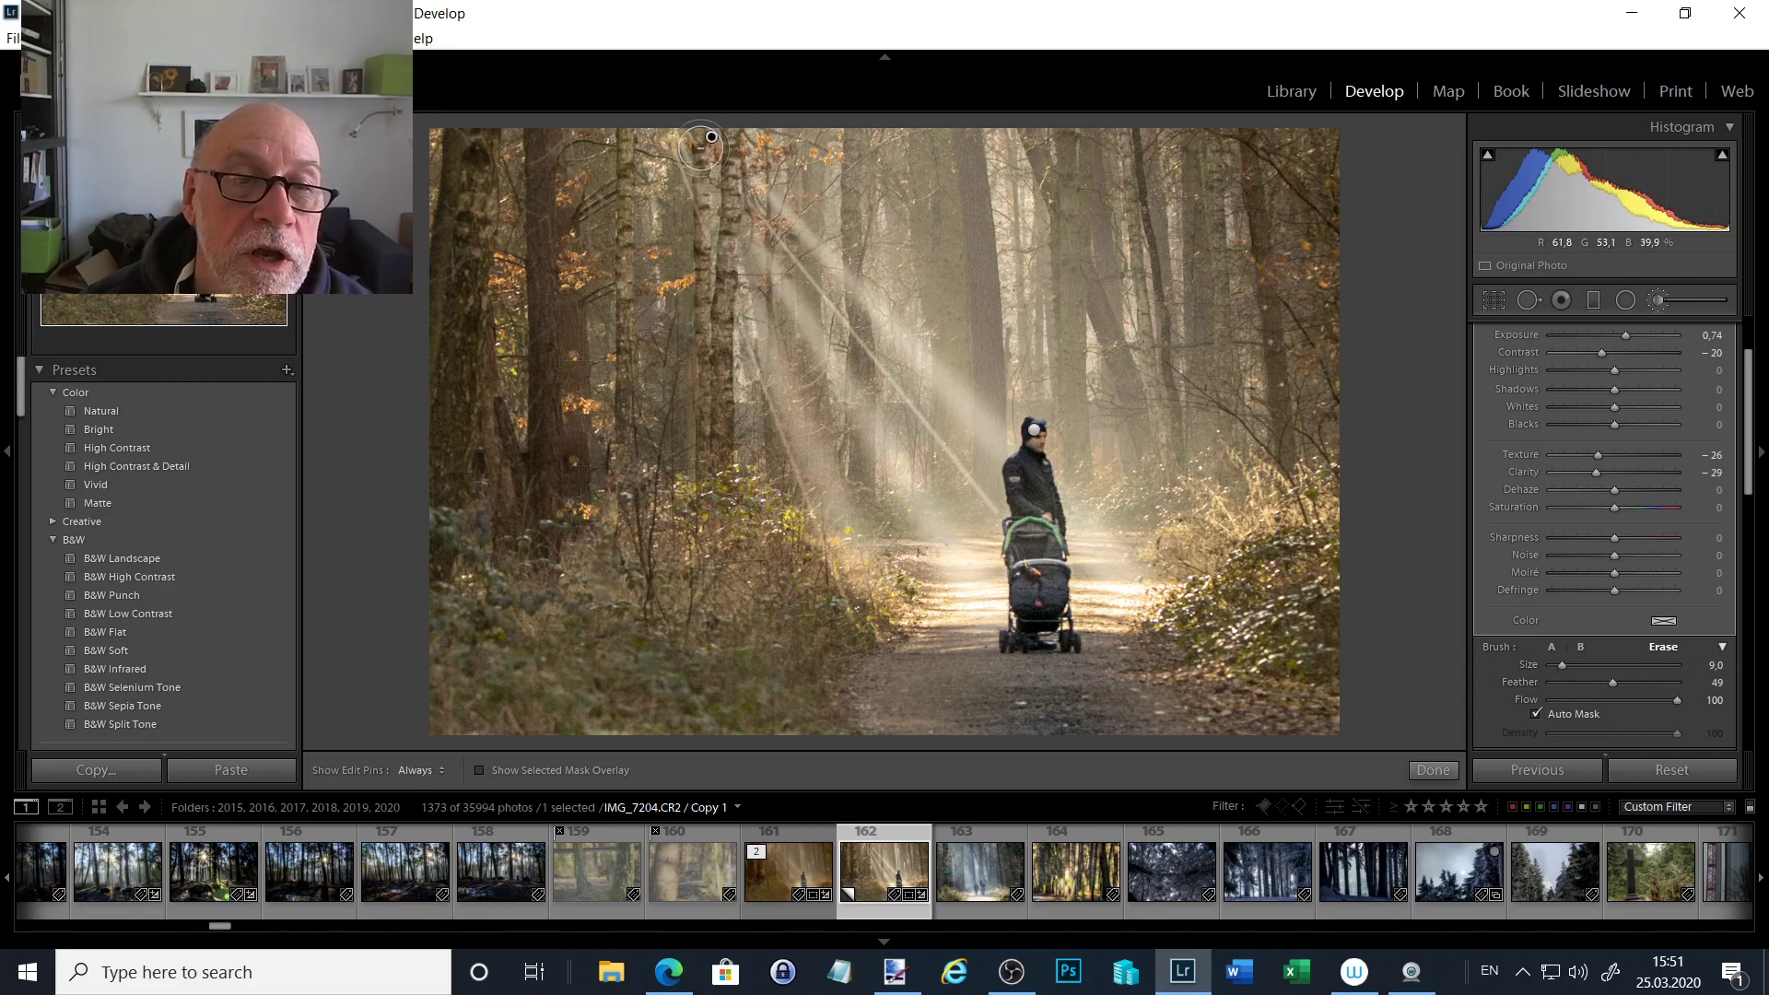
key(h)
key(h)
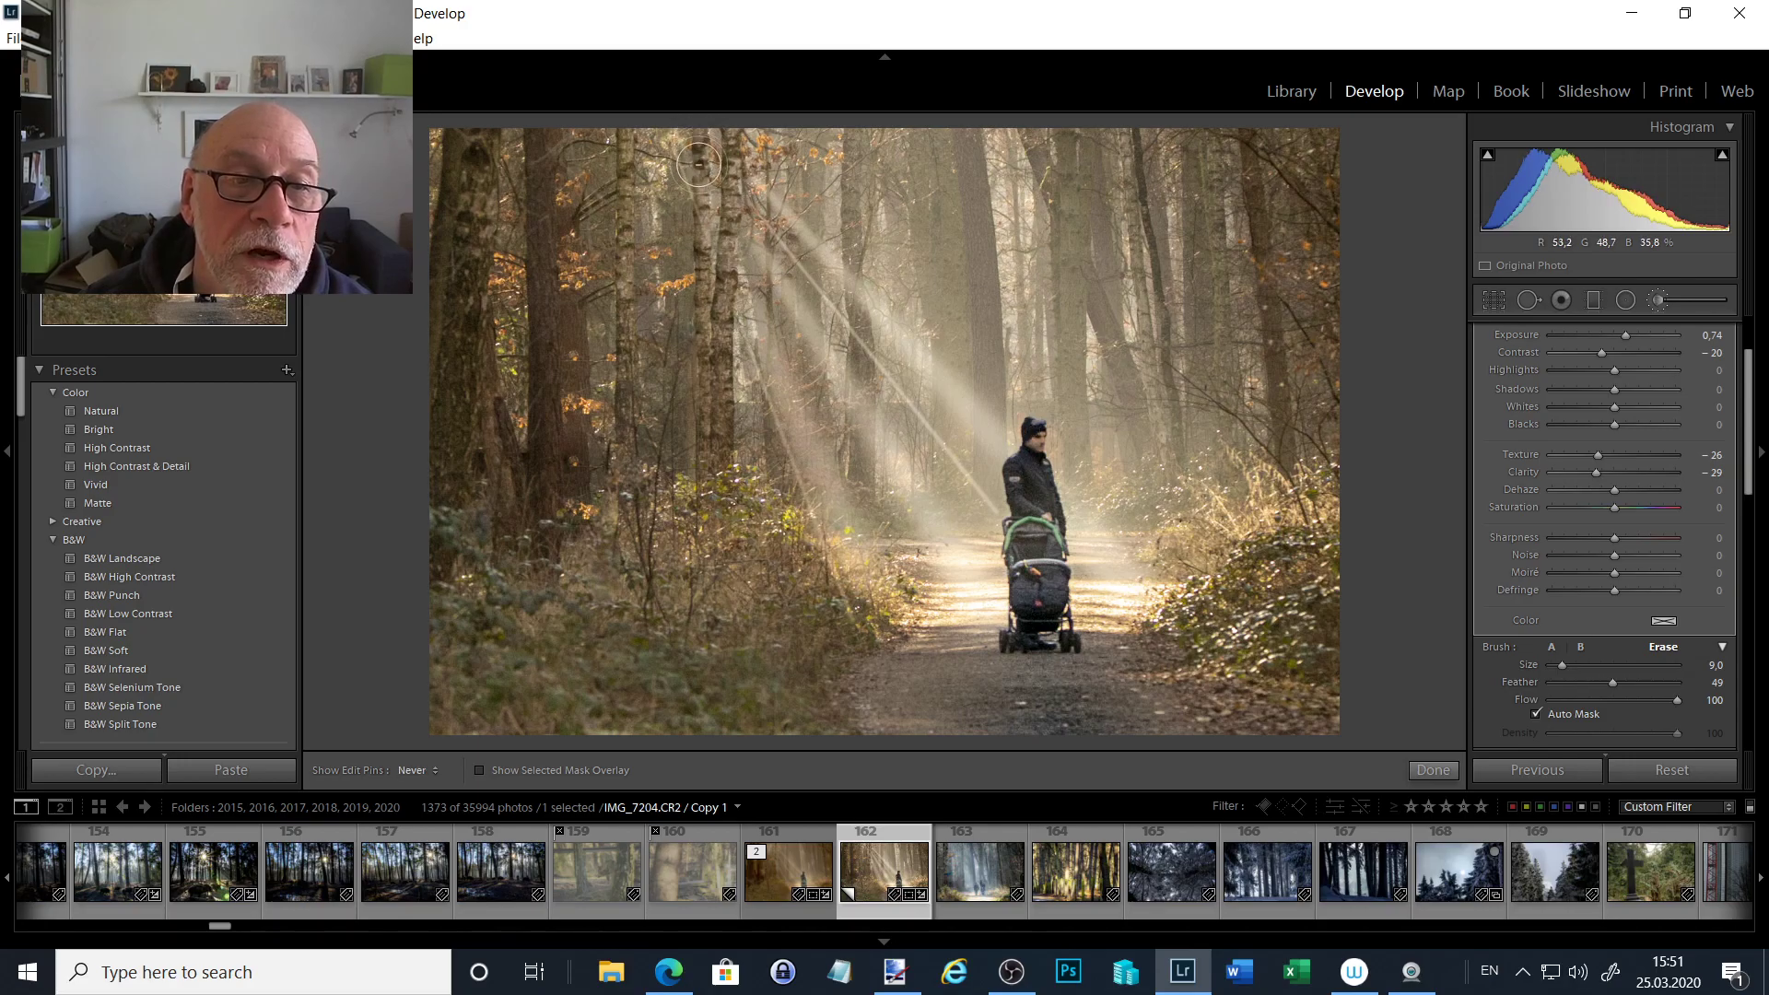
key(h)
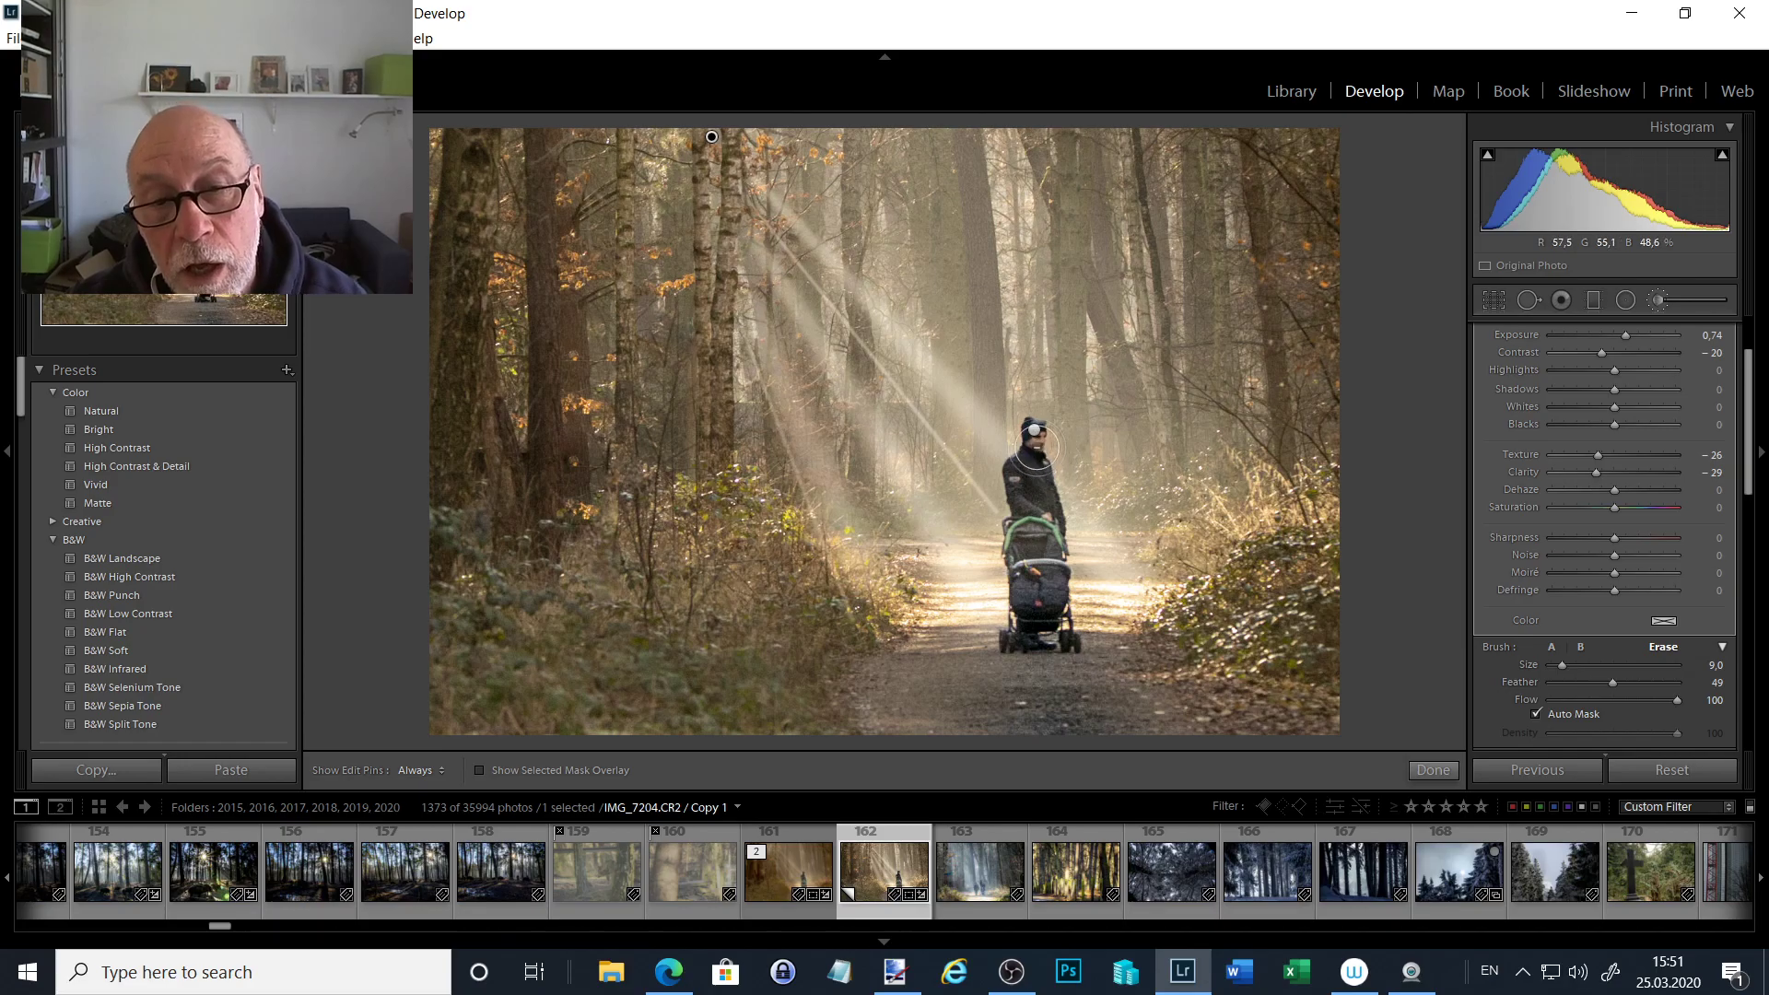
key(h)
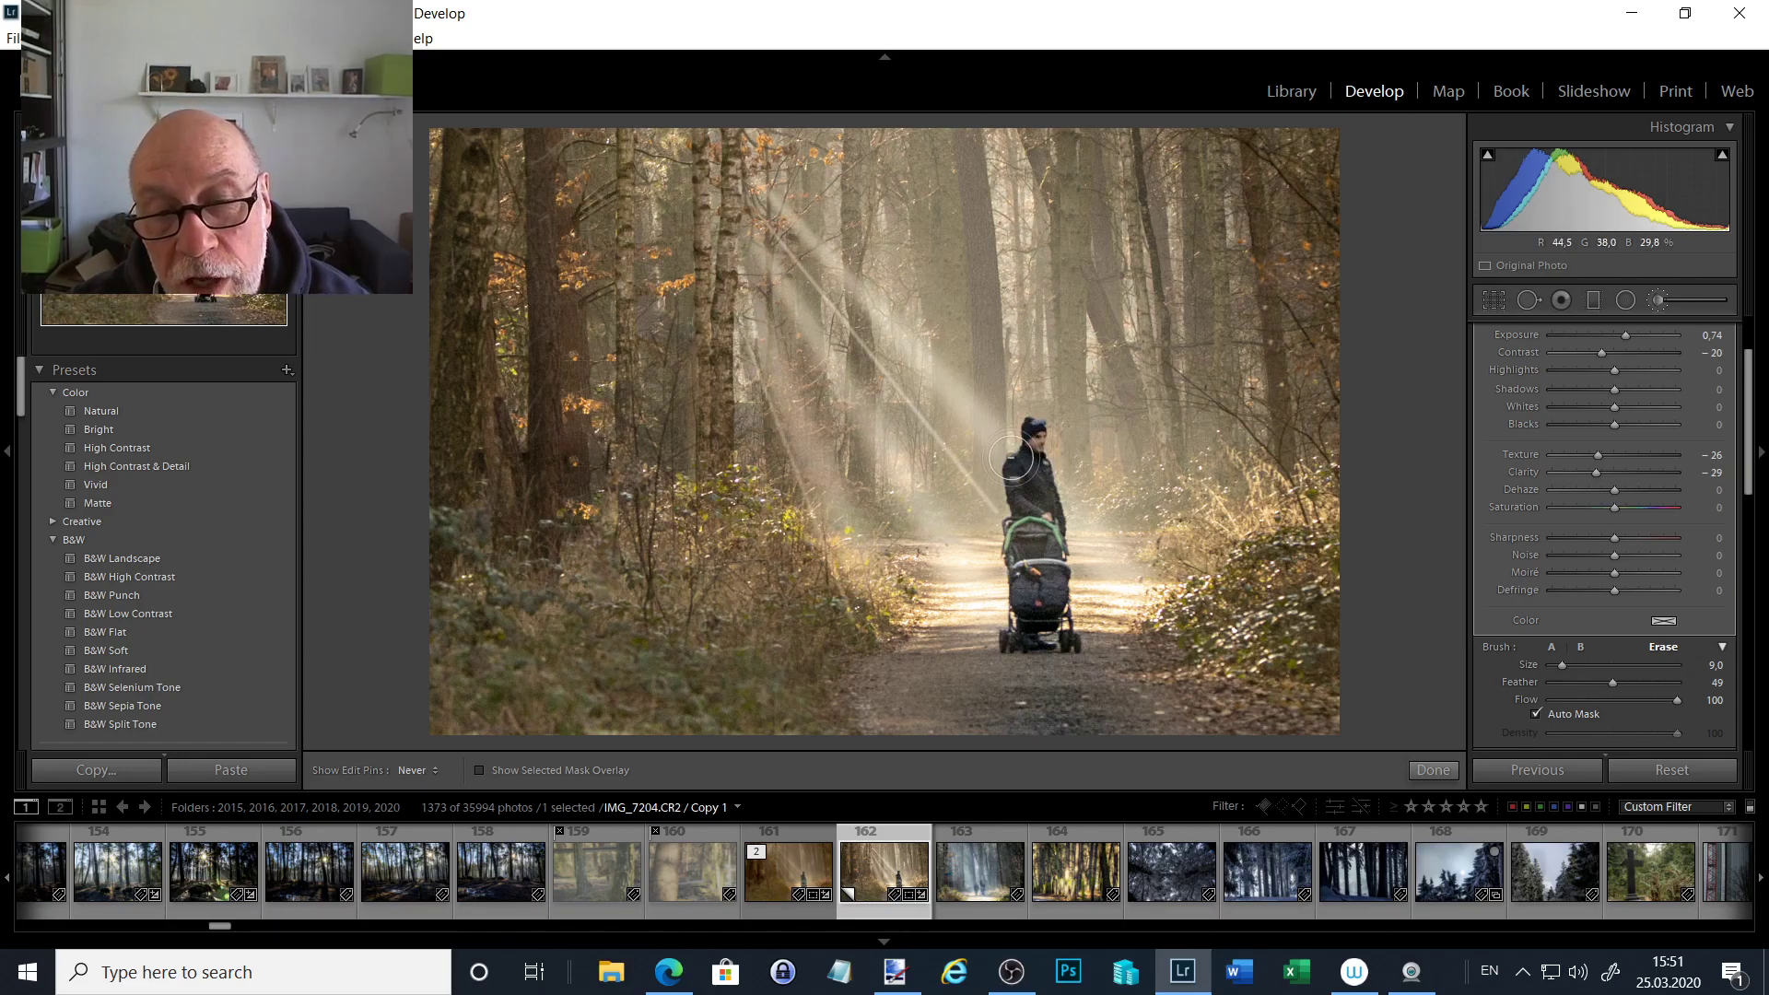
key(h)
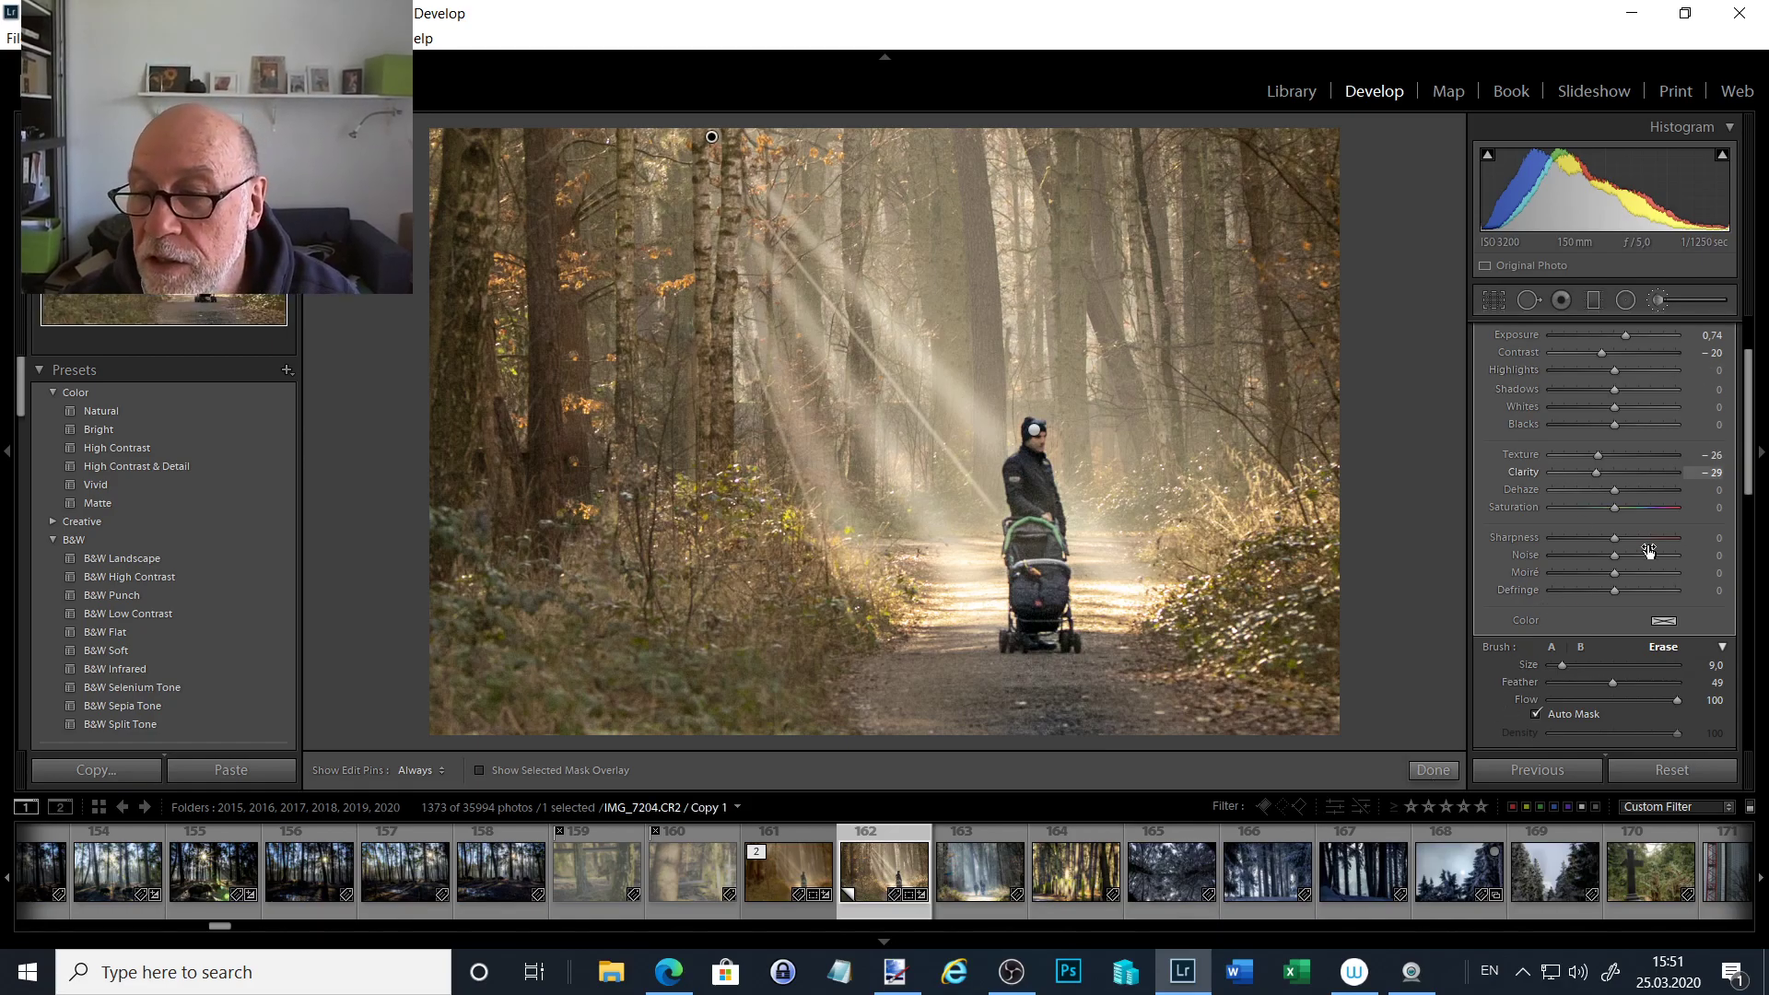
- Add an inverted radial filter over the origin of the light rays among the upper tree trunks
scroll(1640, 524, down, 3)
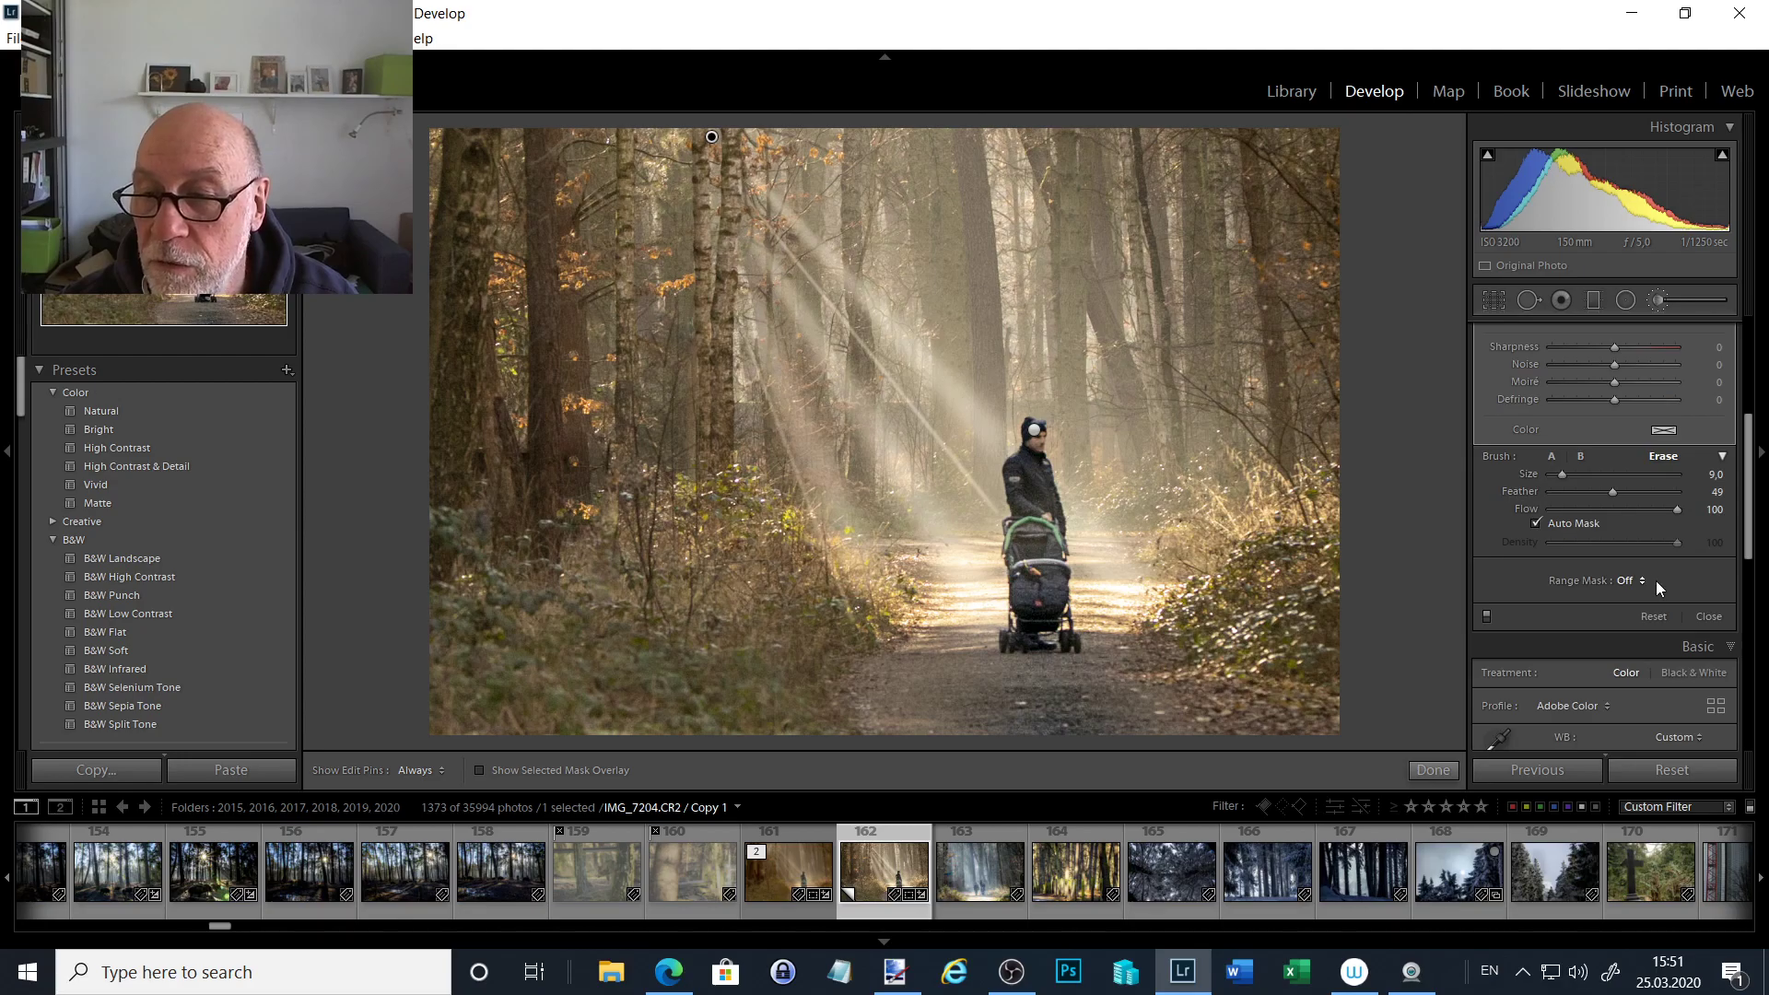
scroll(1649, 442, up, 4)
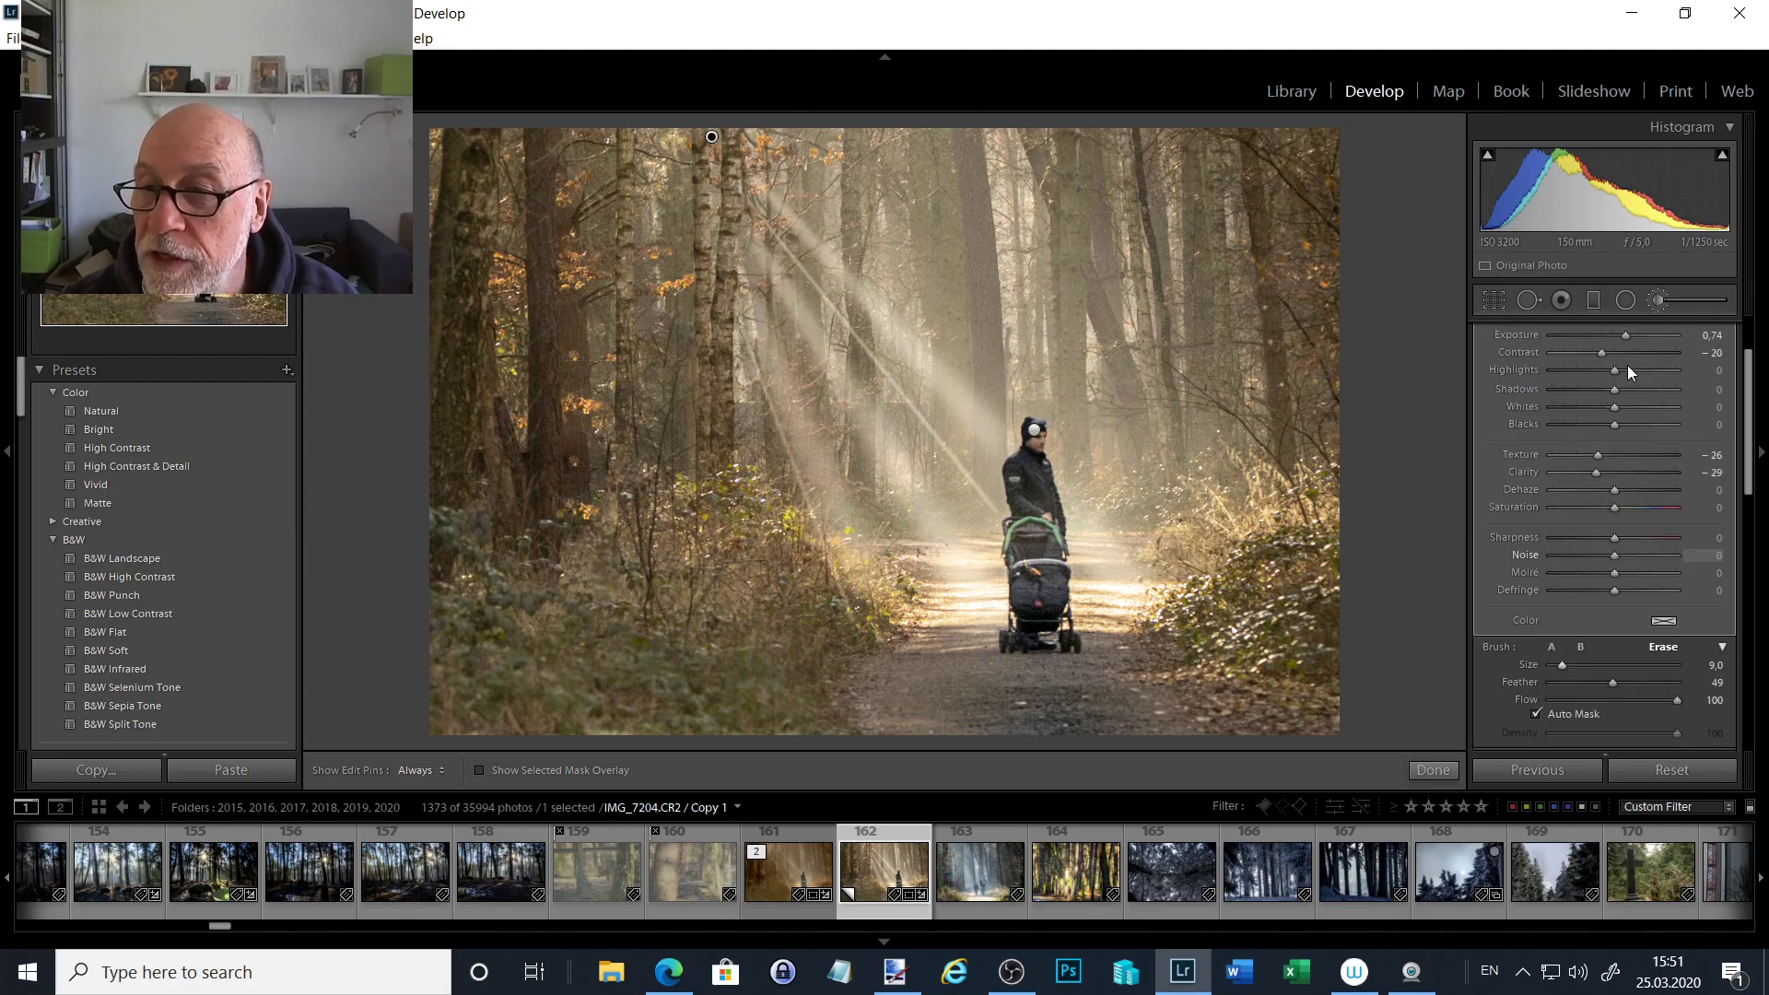
click(1627, 301)
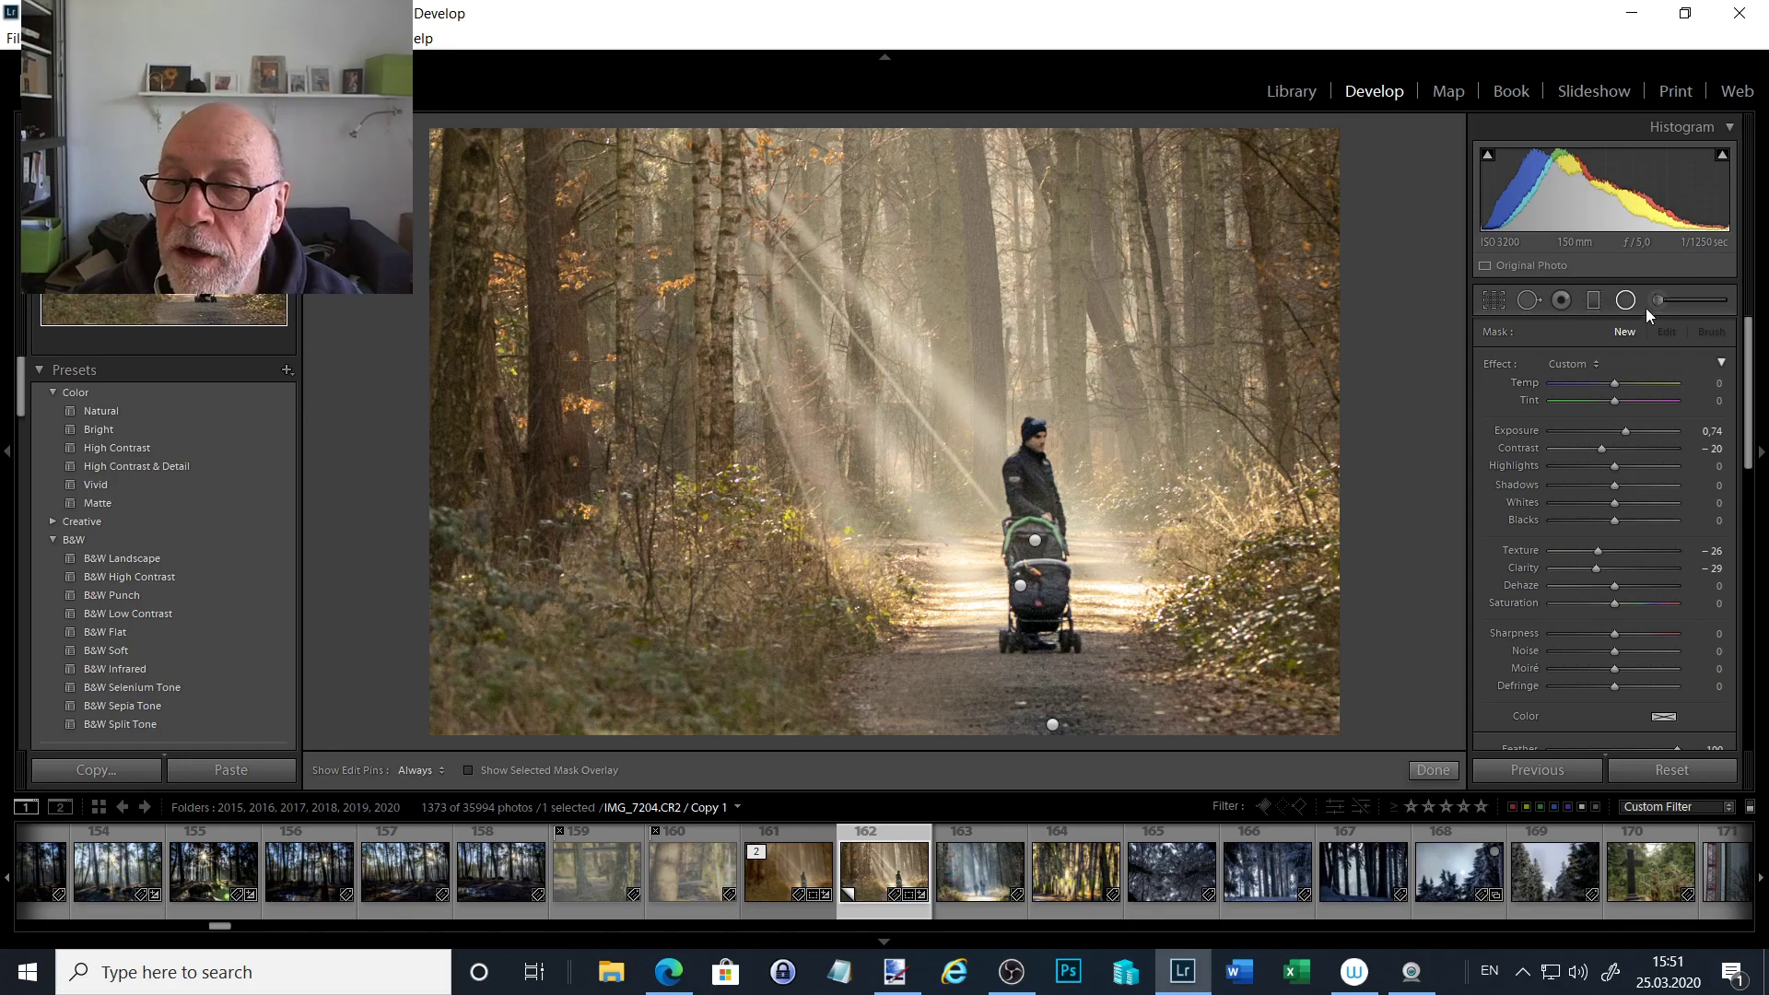
drag(652, 129, 754, 219)
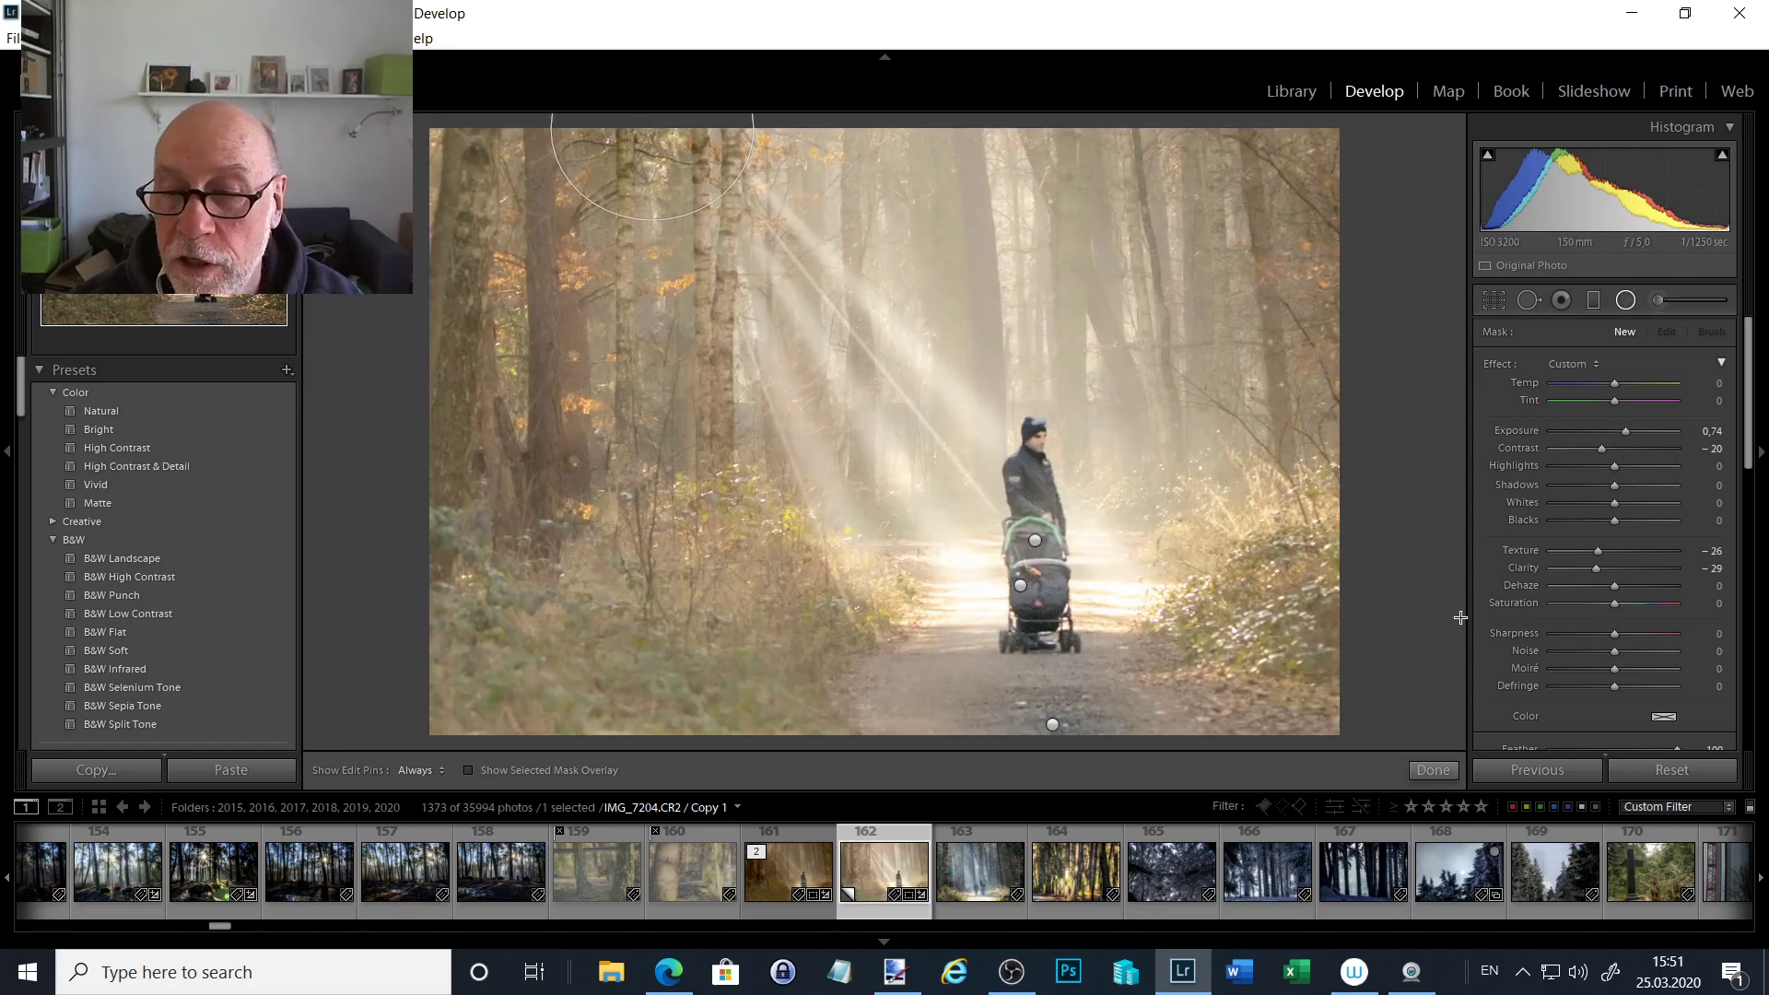
scroll(1604, 645, down, 3)
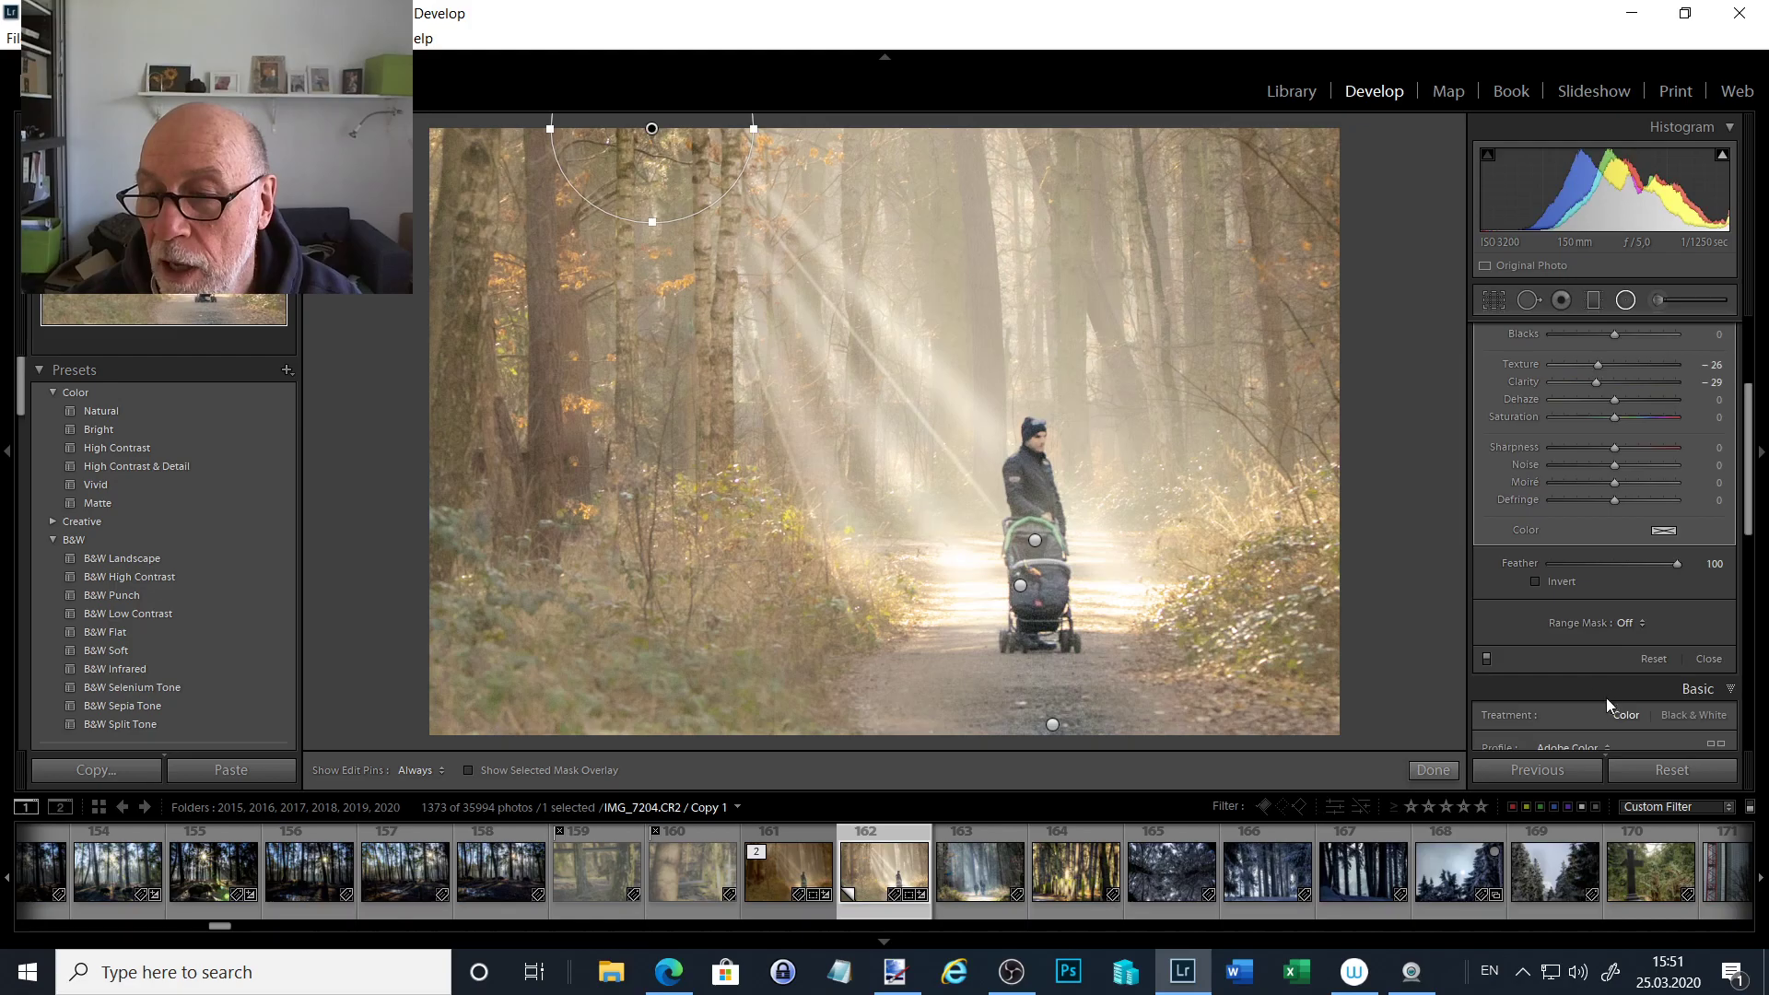
click(1536, 582)
drag(658, 151, 677, 176)
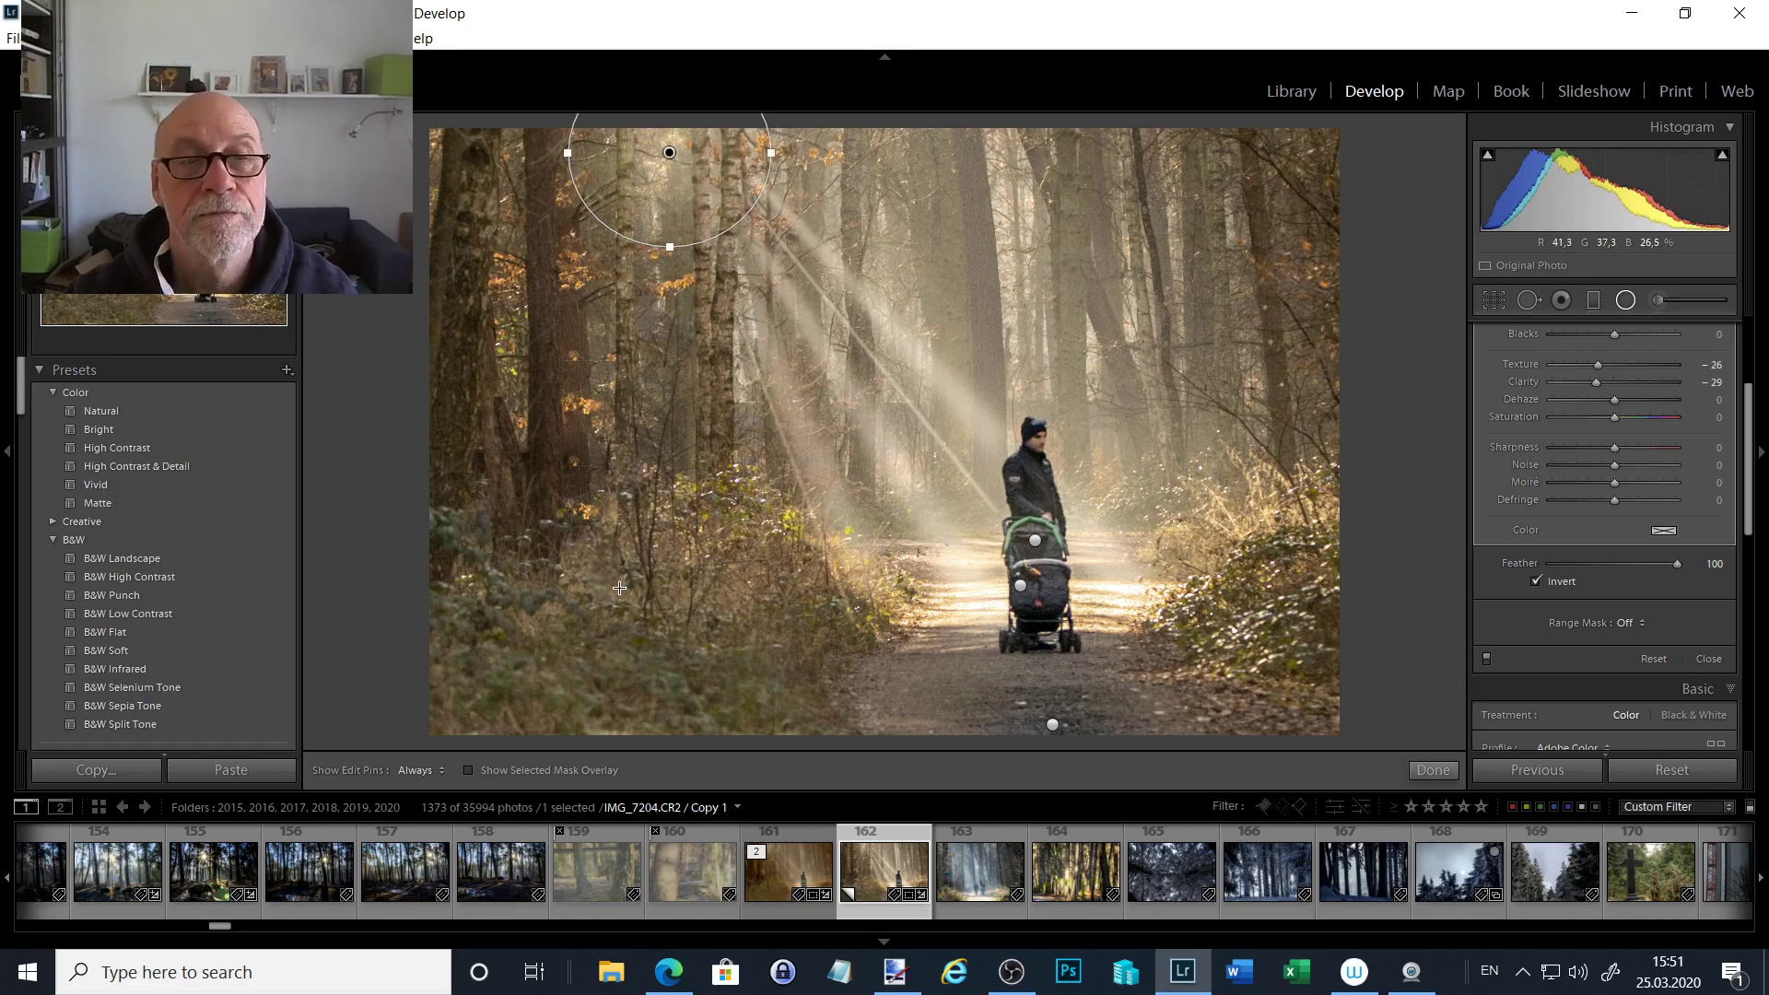
click(619, 588)
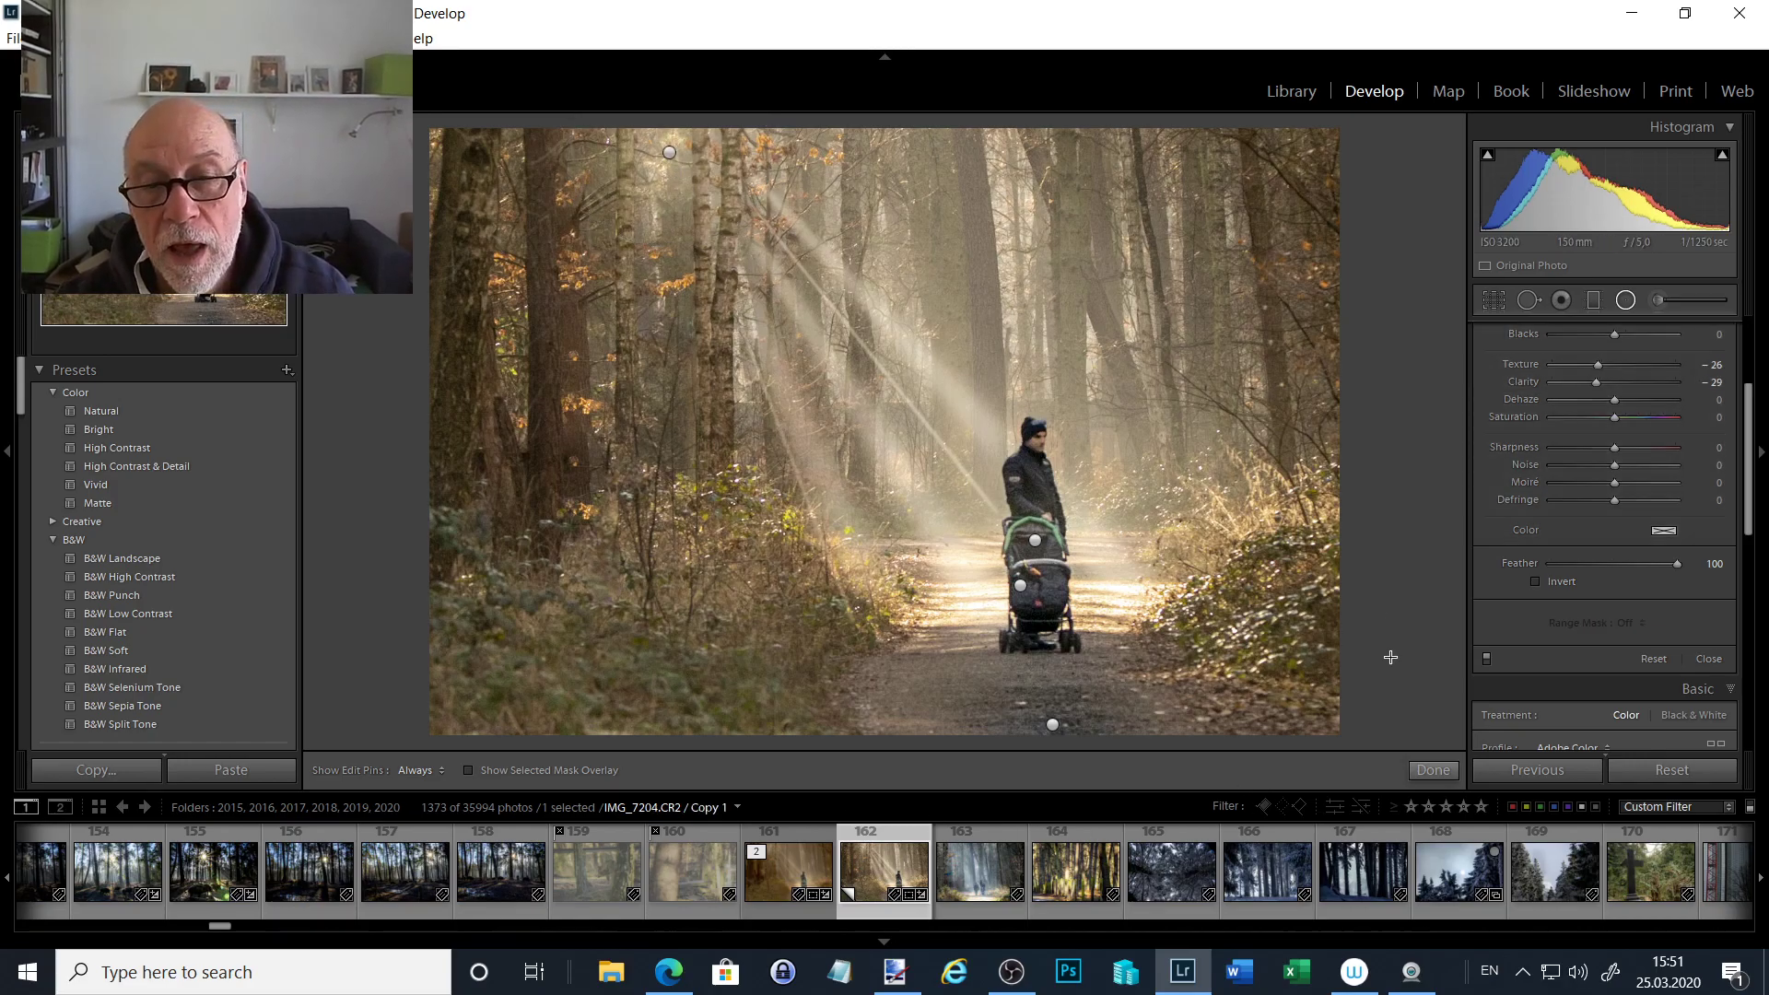
- Set the HSL saturation to Orange +54, Yellow +39, Green +23 and Blue +25
scroll(1650, 553, down, 2)
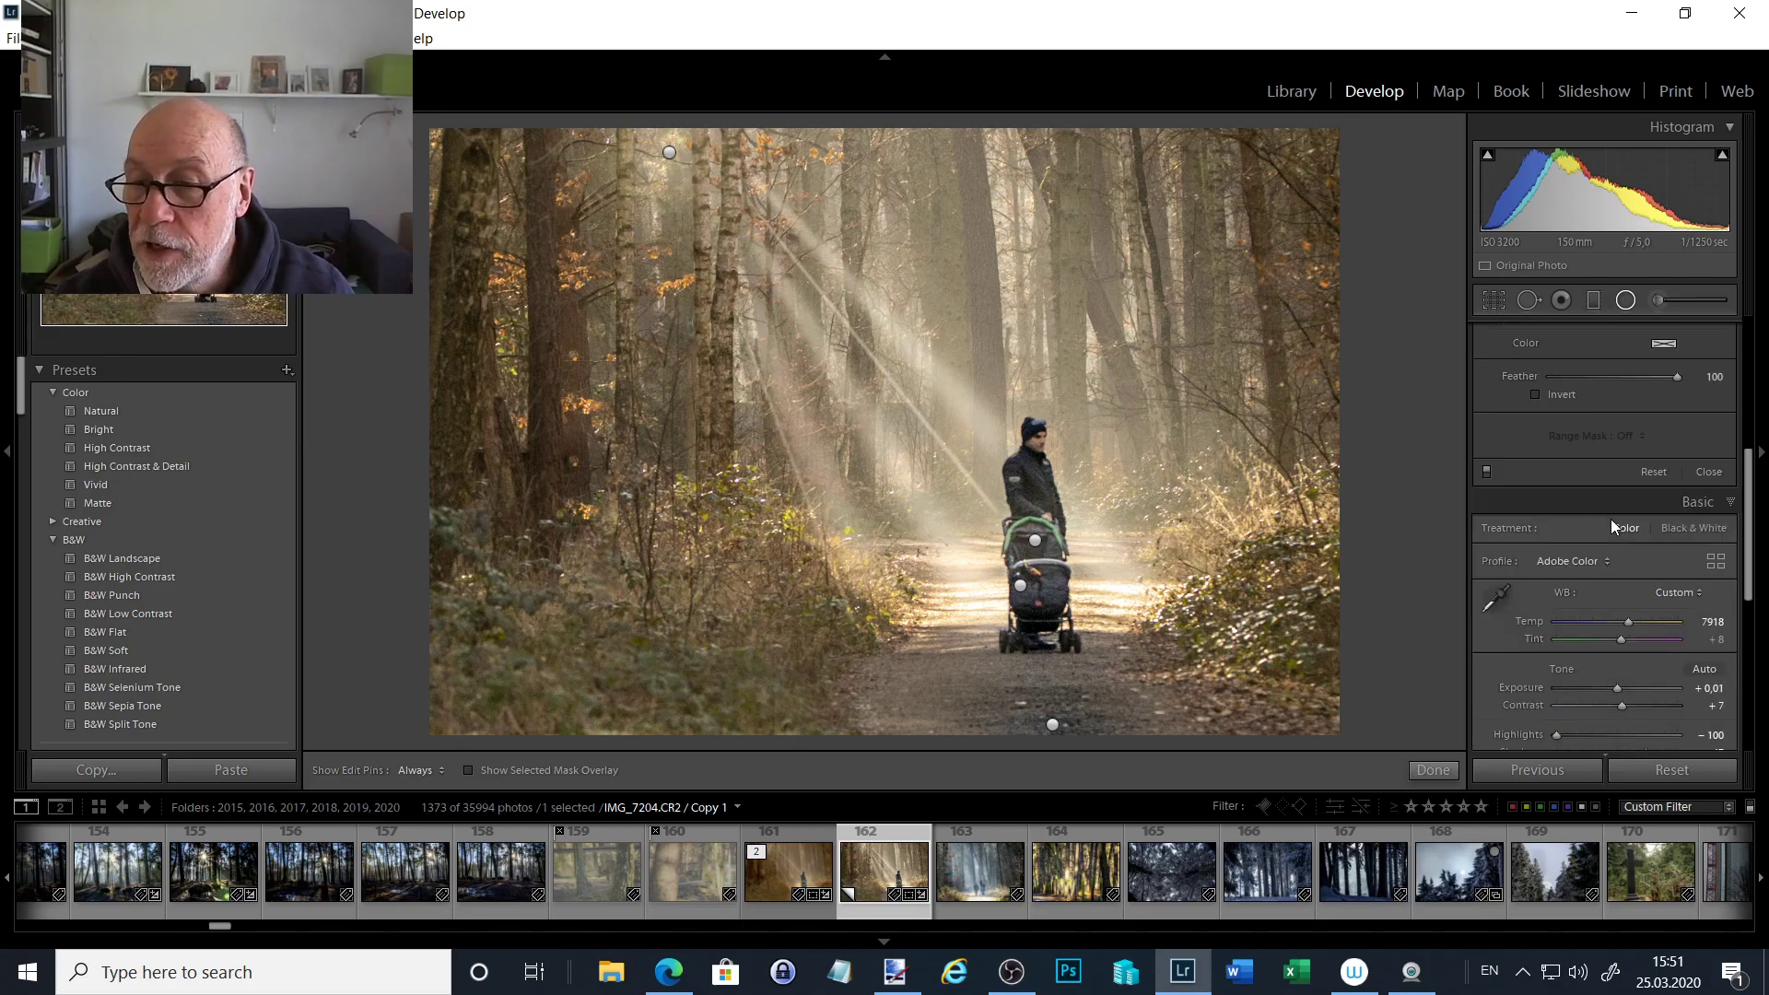
scroll(1650, 590, down, 4)
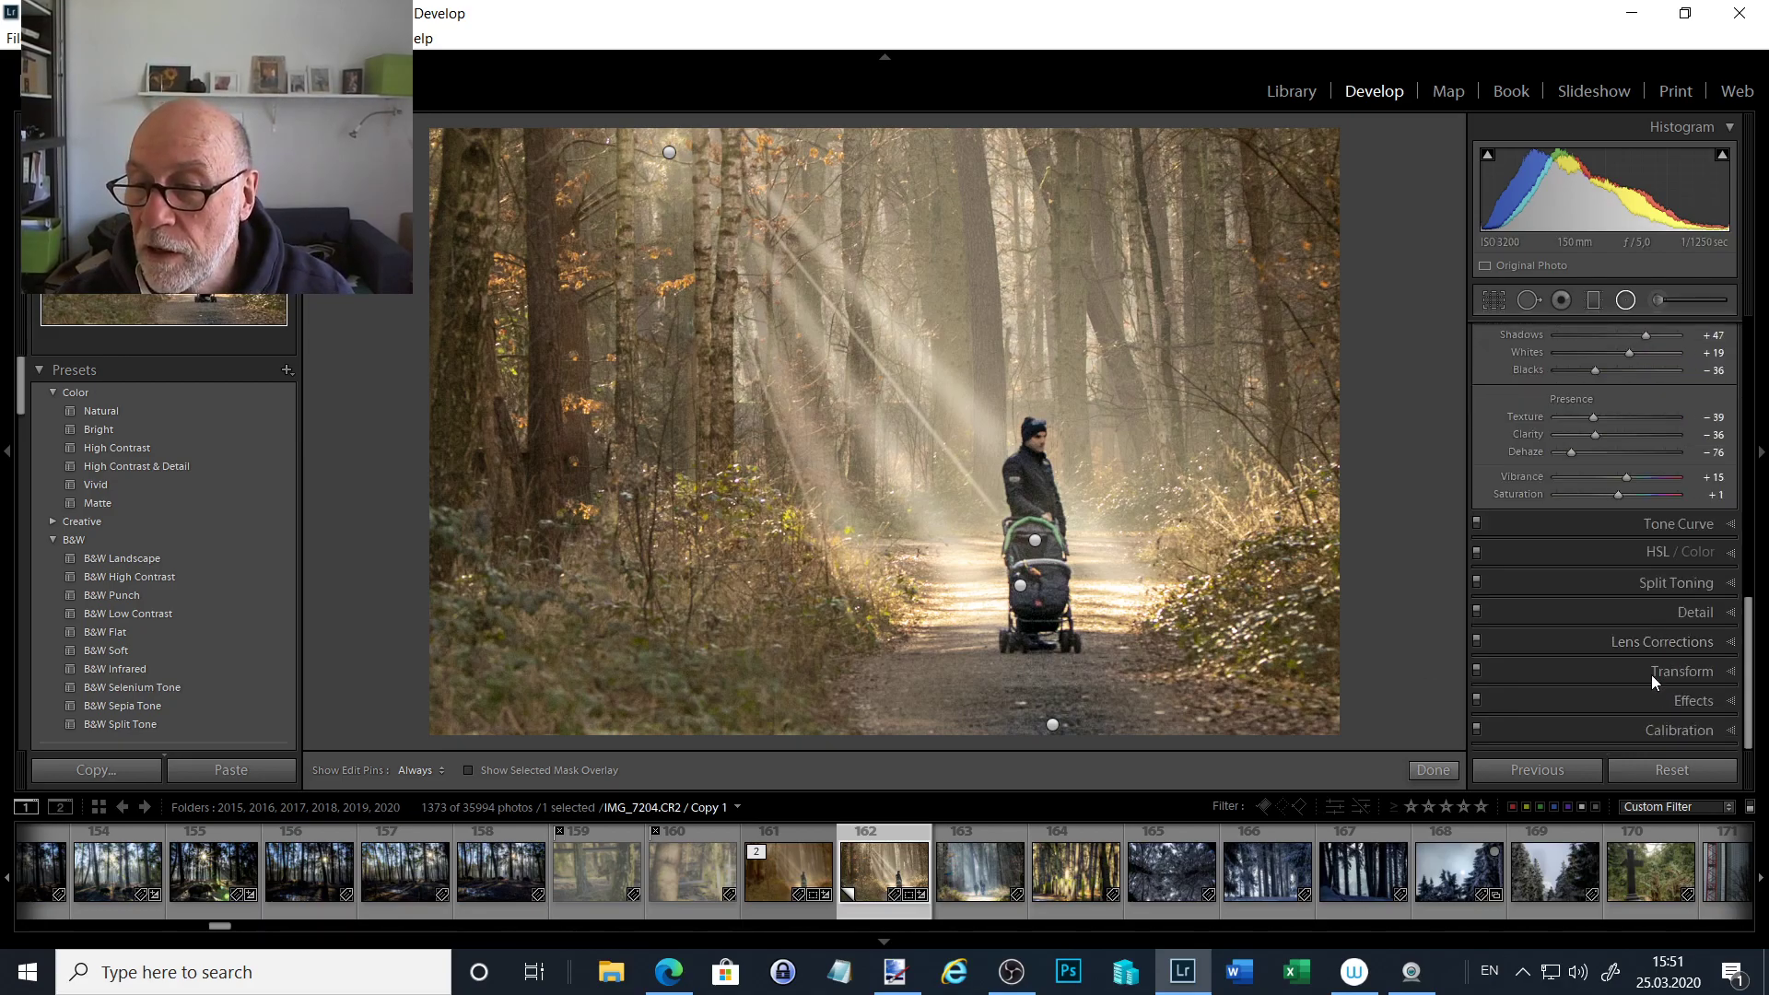
click(1645, 553)
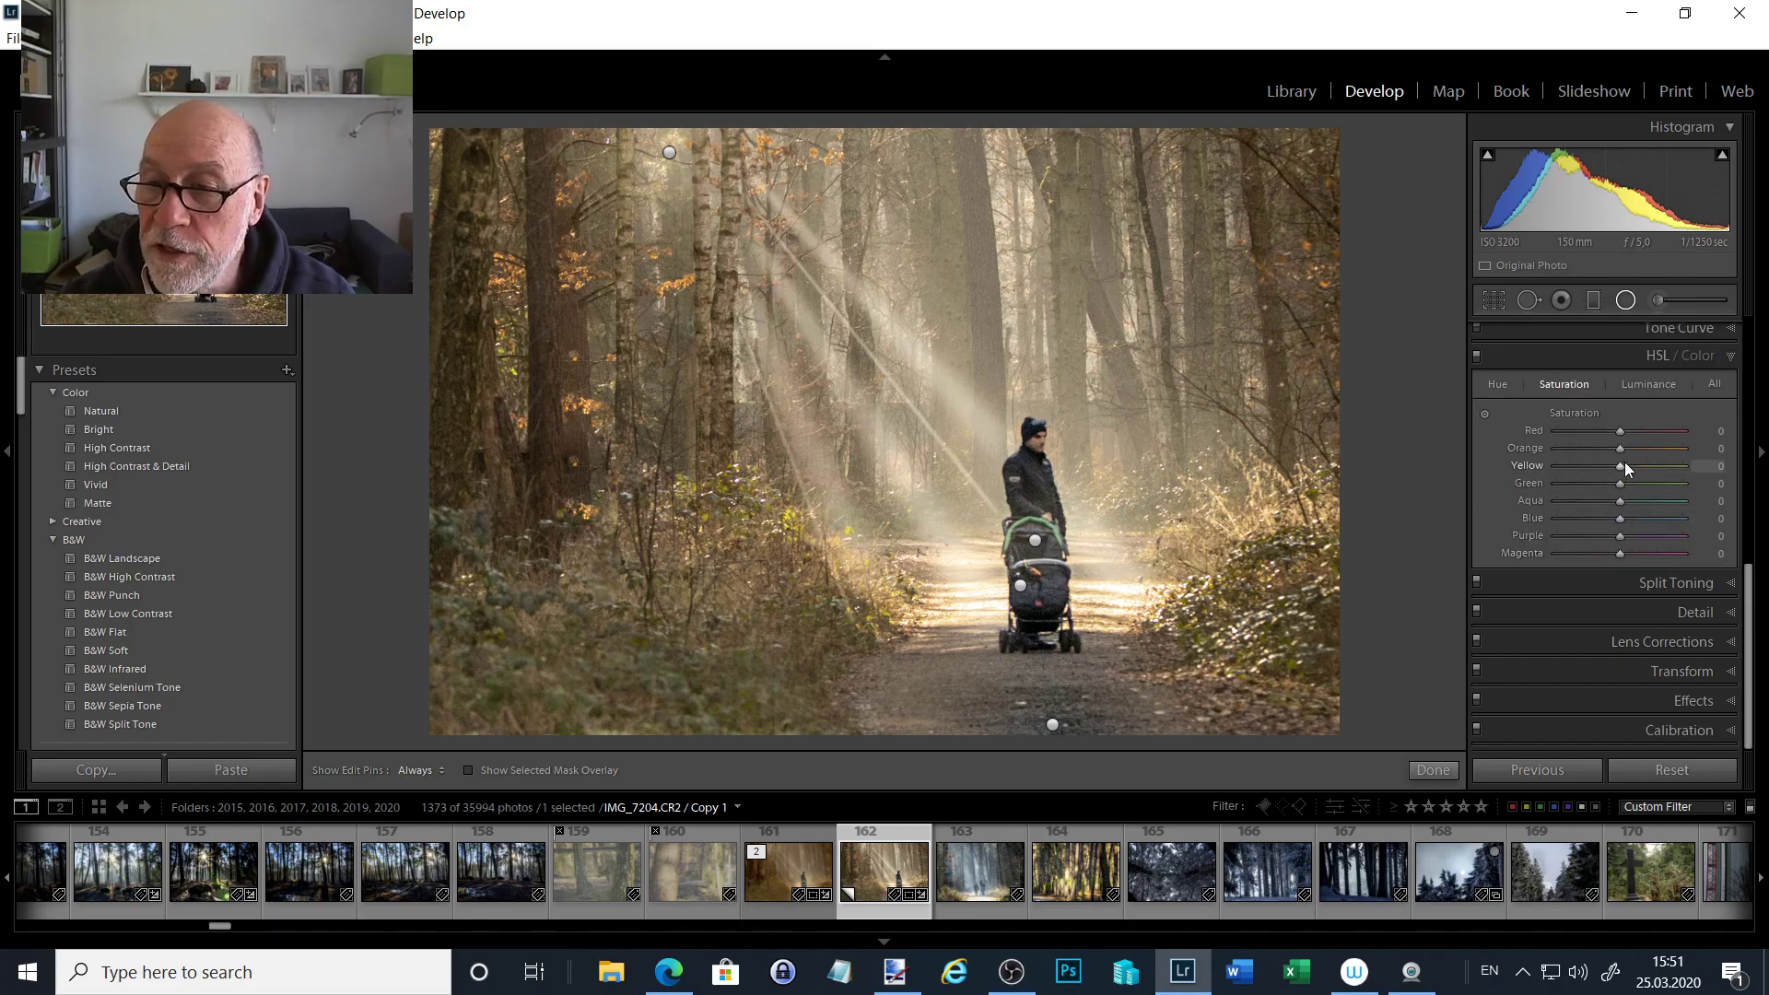
drag(1620, 447, 1633, 492)
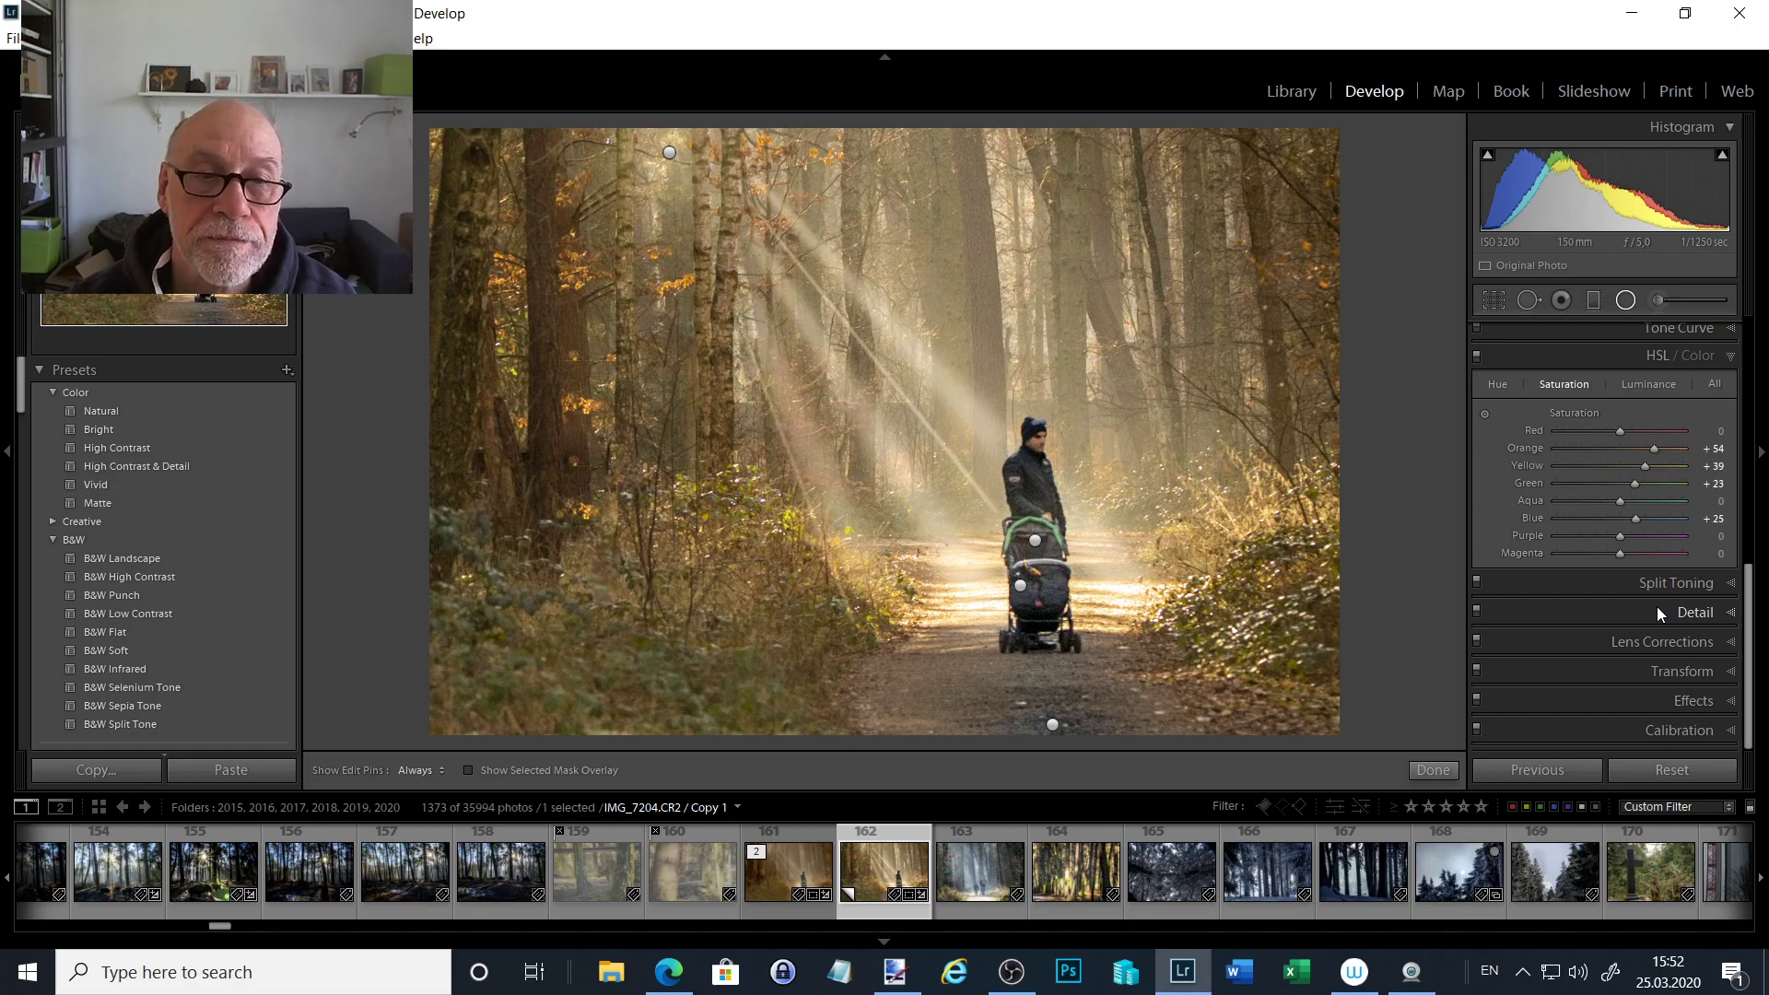
- Reset the adjustment brush settings, set its exposure to 0.62 and paint over the orange leaves and sunlit foliage to brighten them
click(1659, 302)
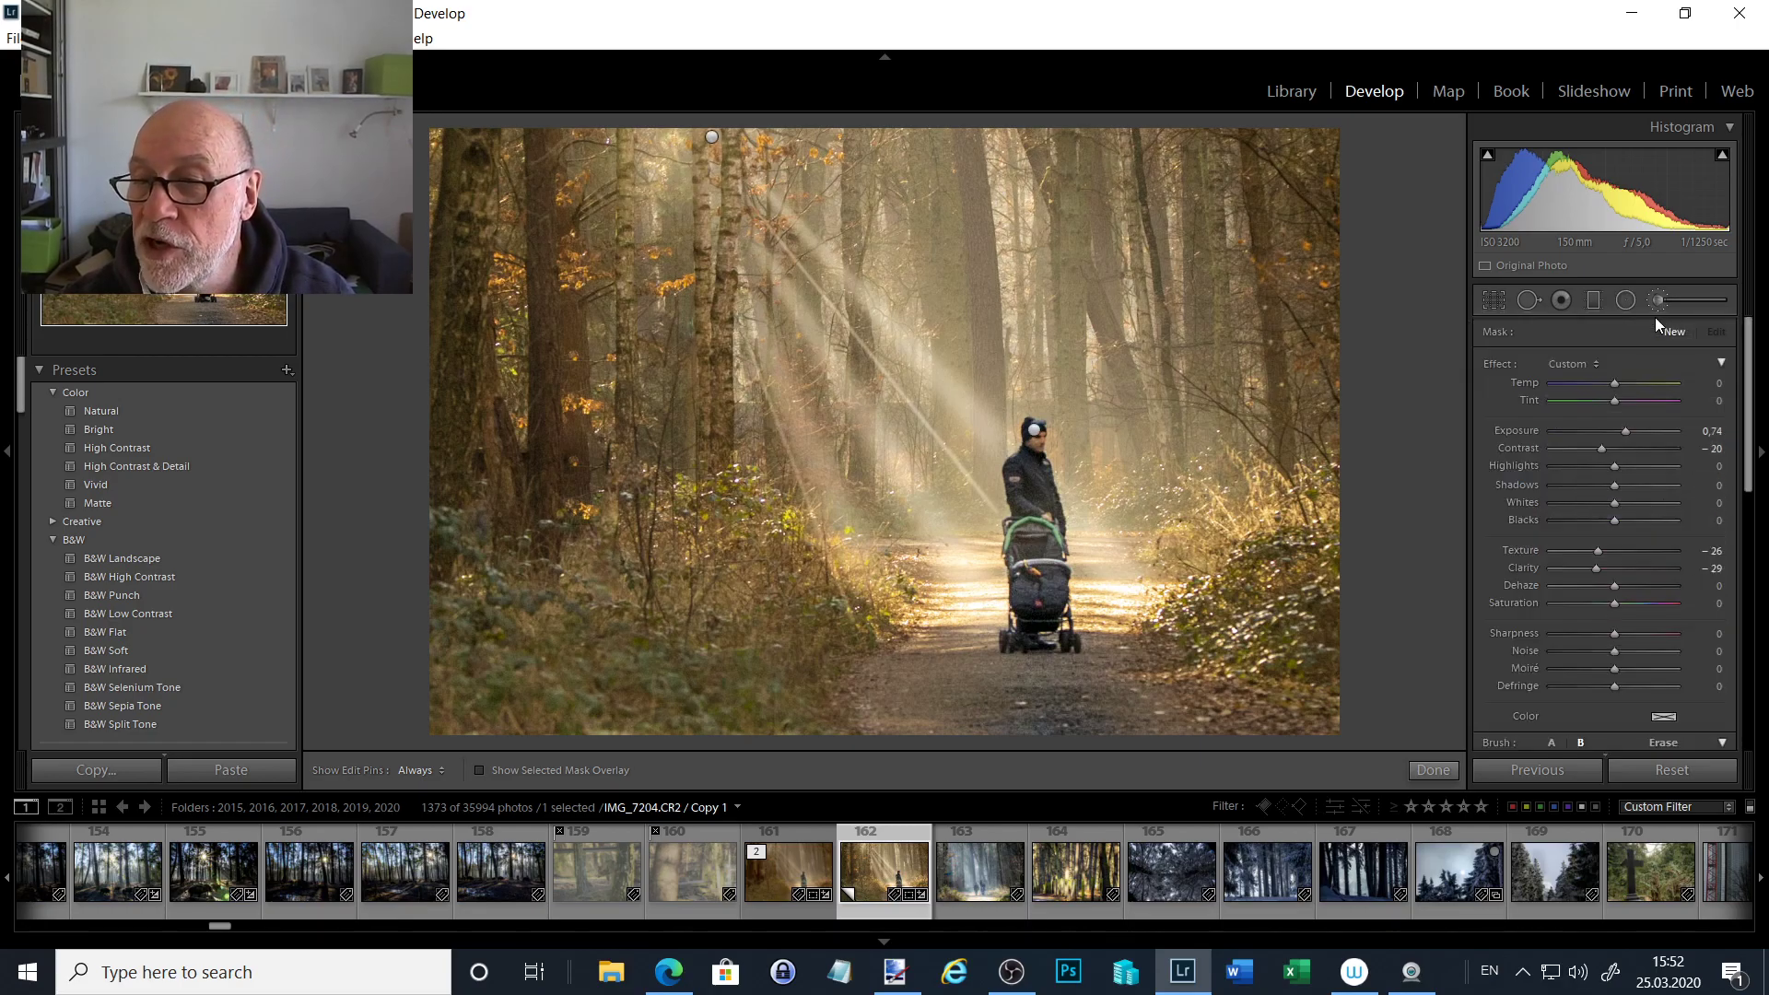
double_click(1496, 363)
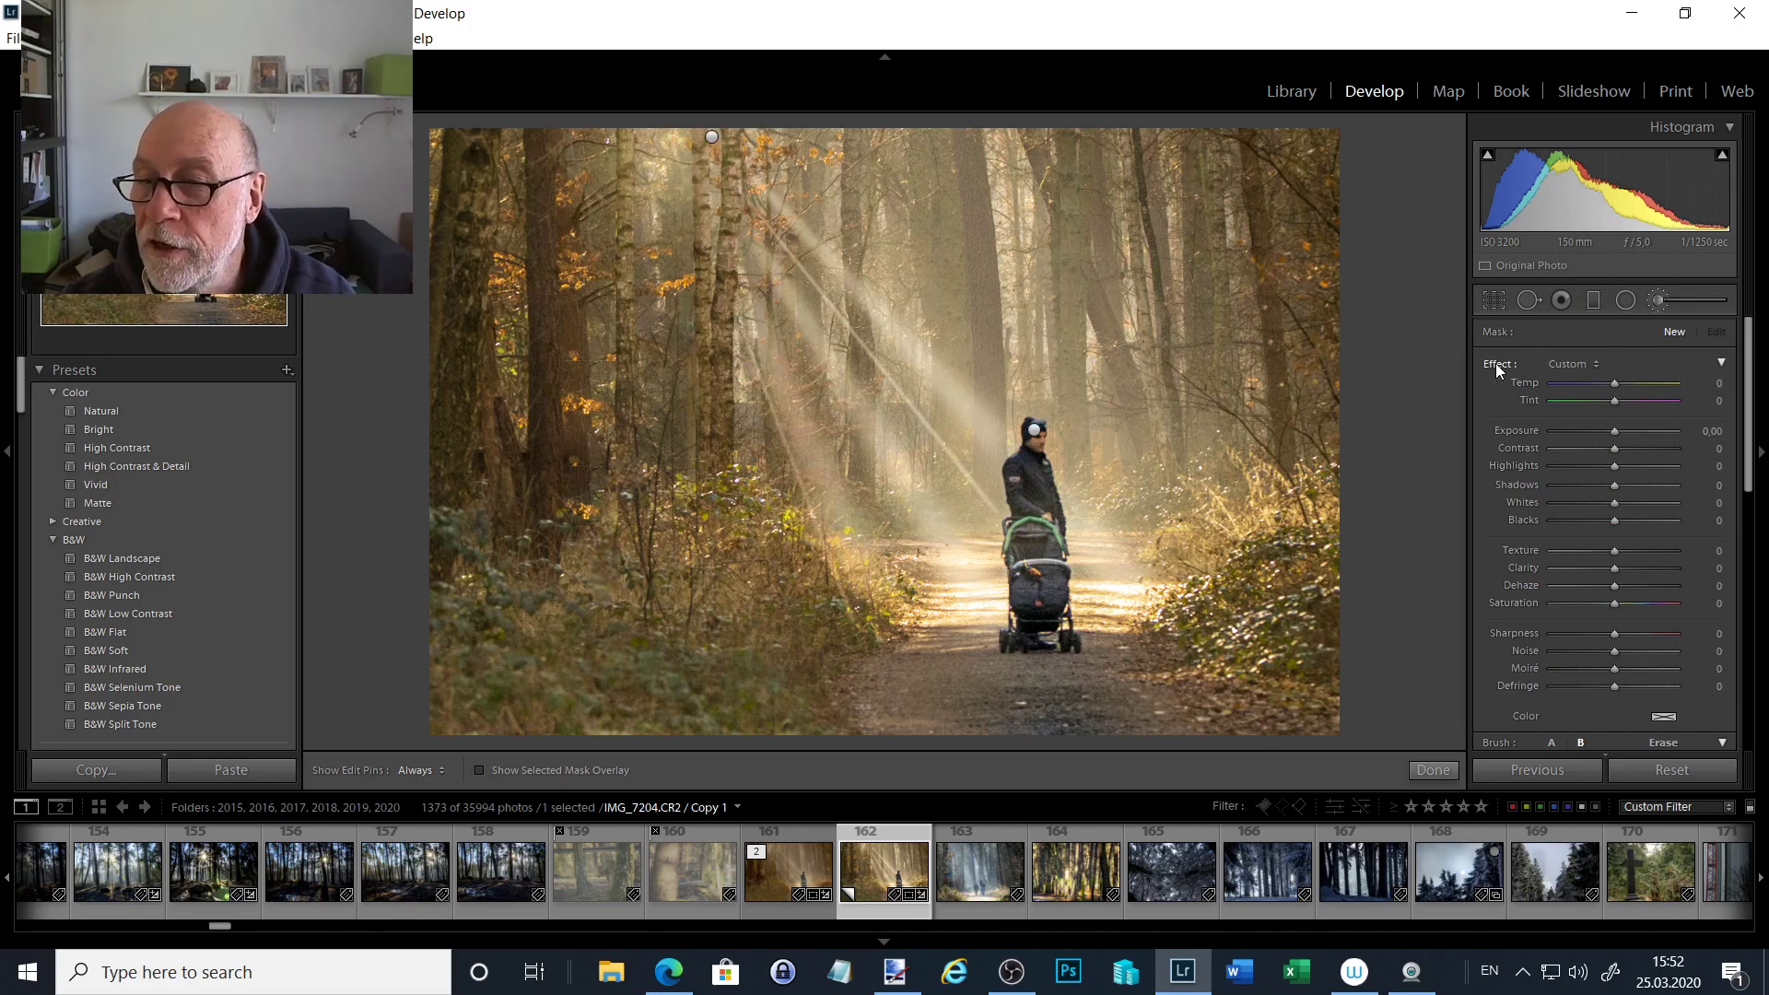
click(1624, 433)
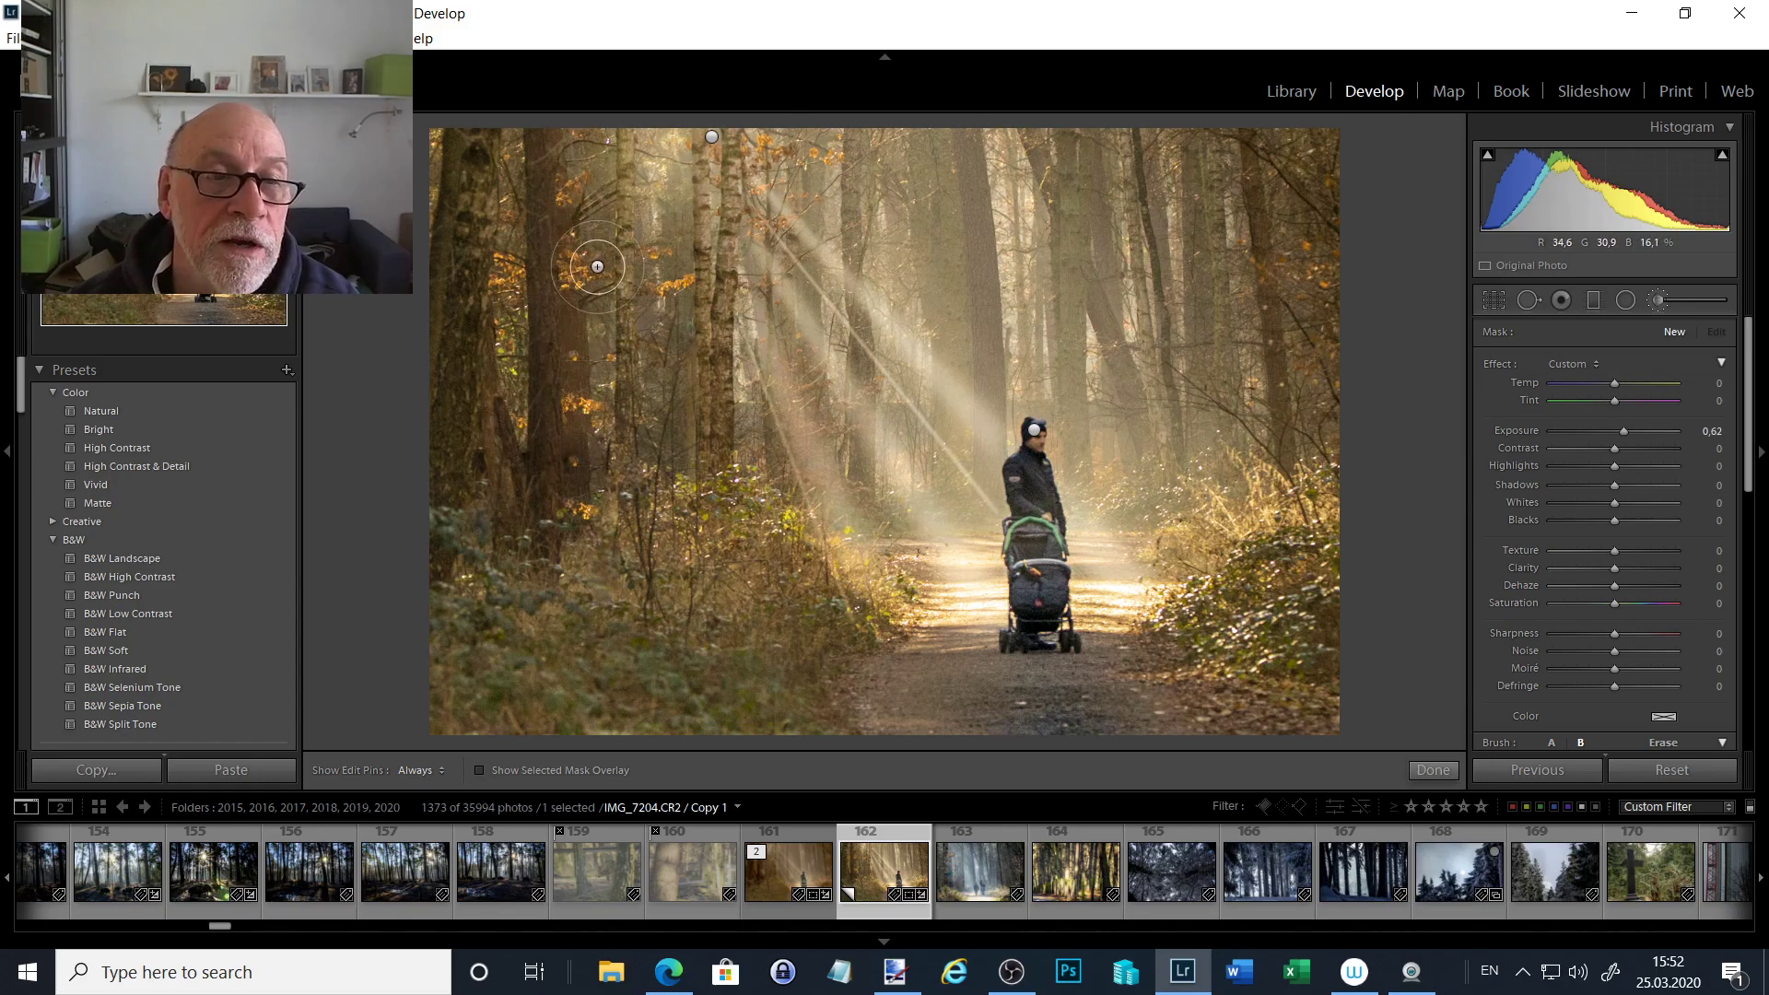
click(581, 266)
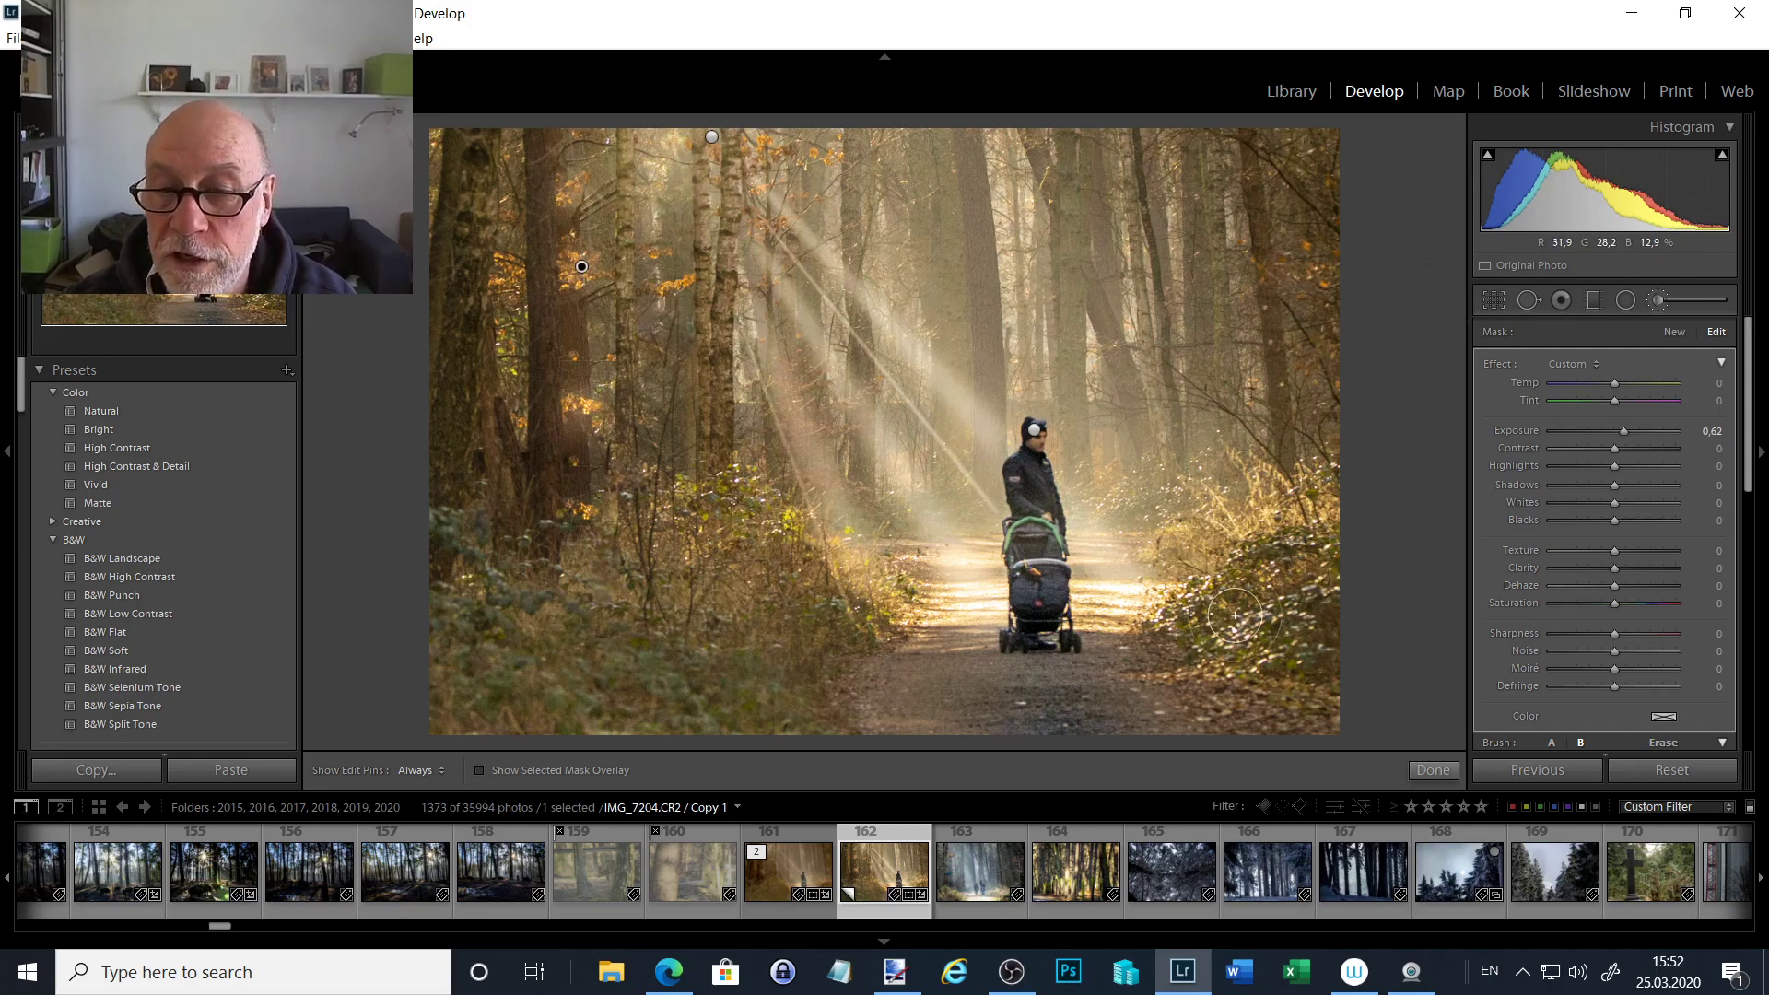
key(h)
key(h)
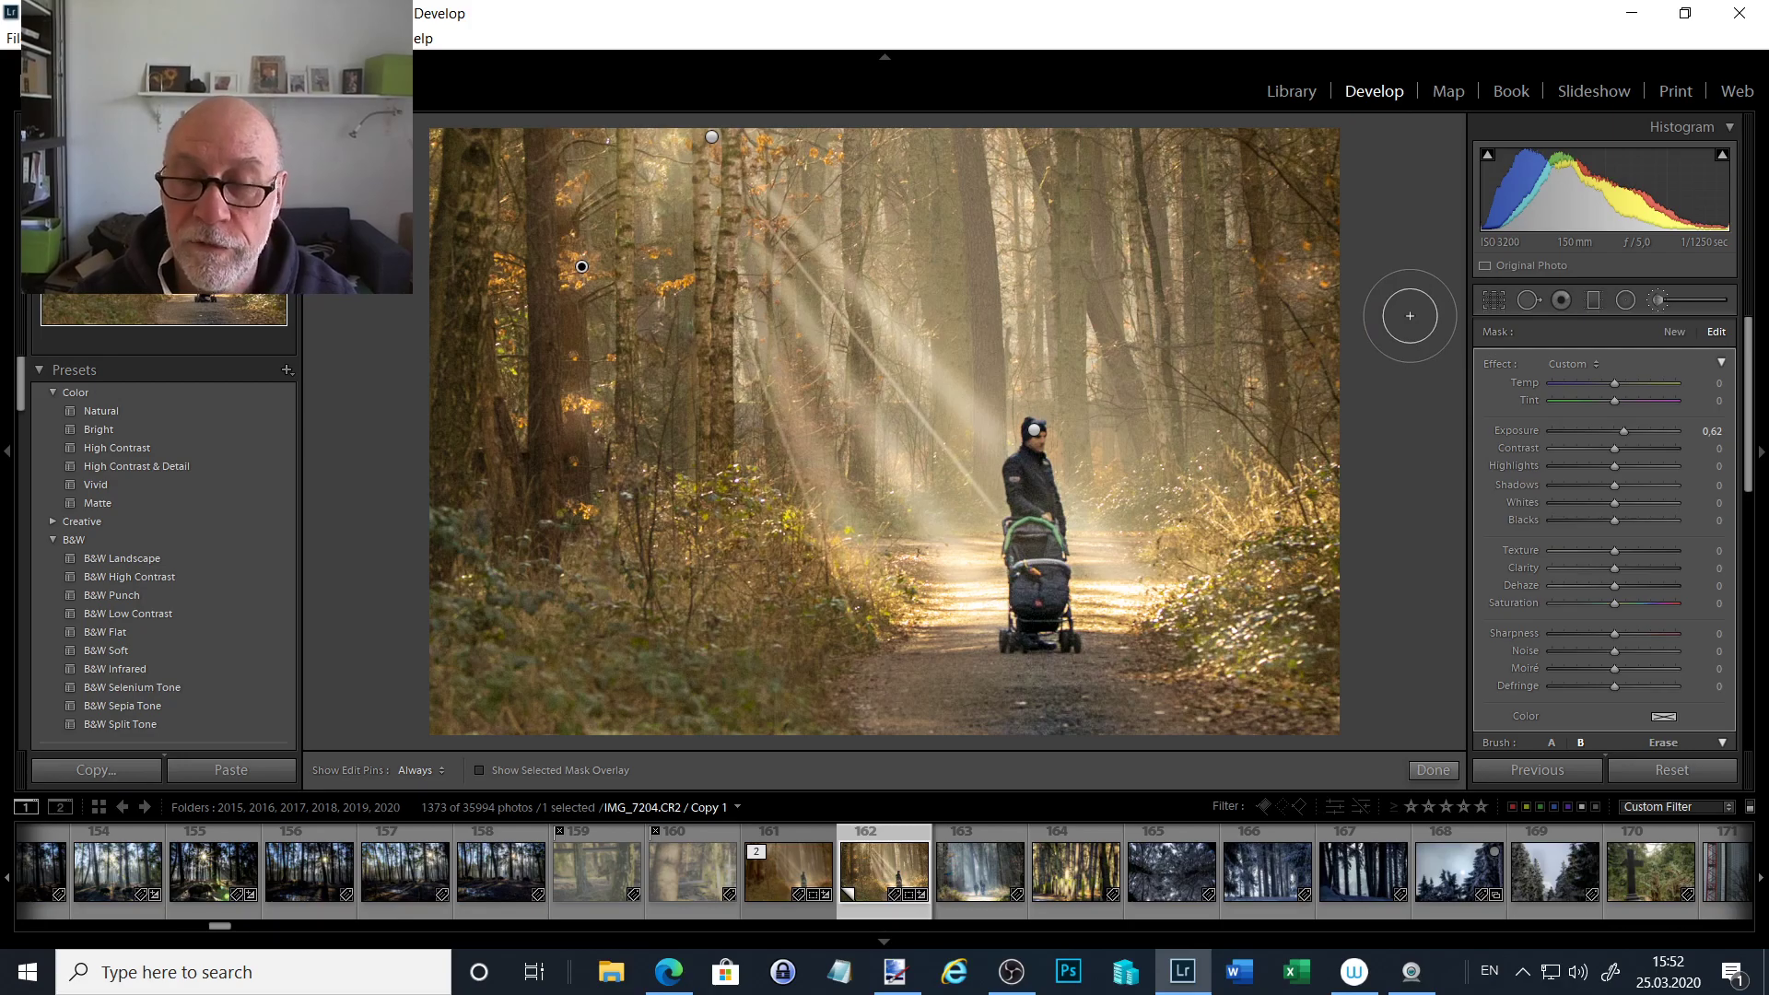
key(ctrl+z)
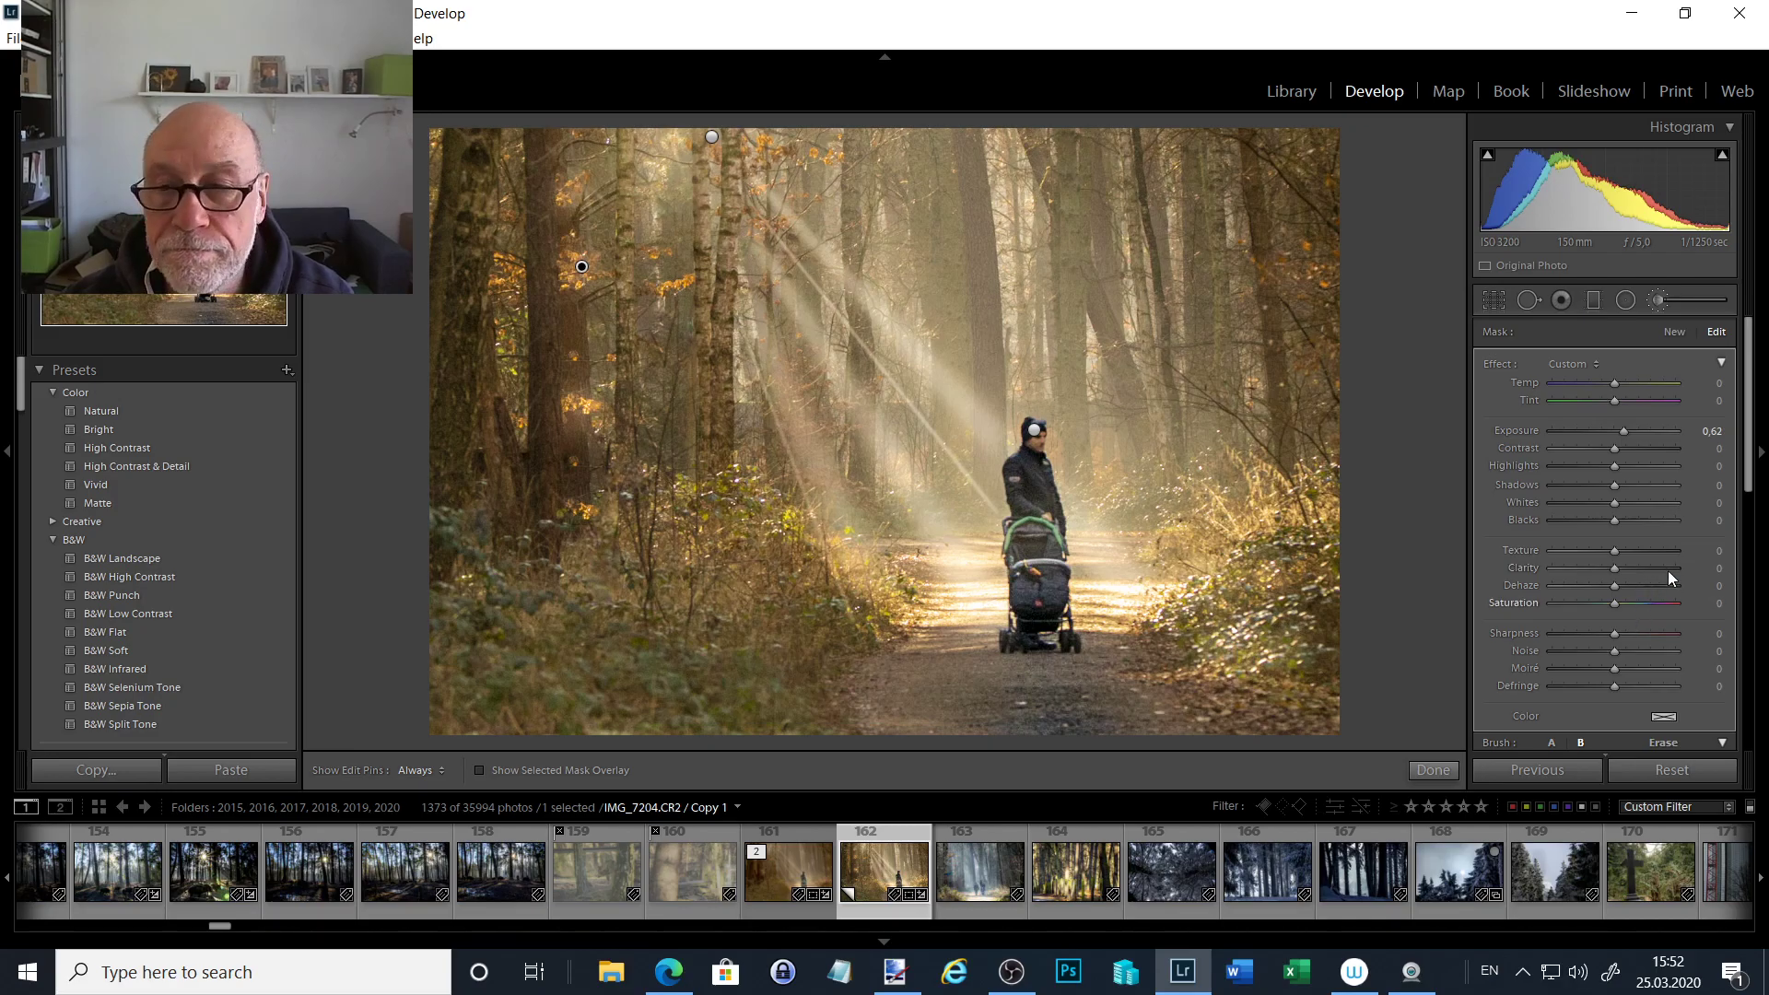
- Enable the lens profile corrections and the removal of chromatic aberration for the photo
drag(1761, 447, 1763, 760)
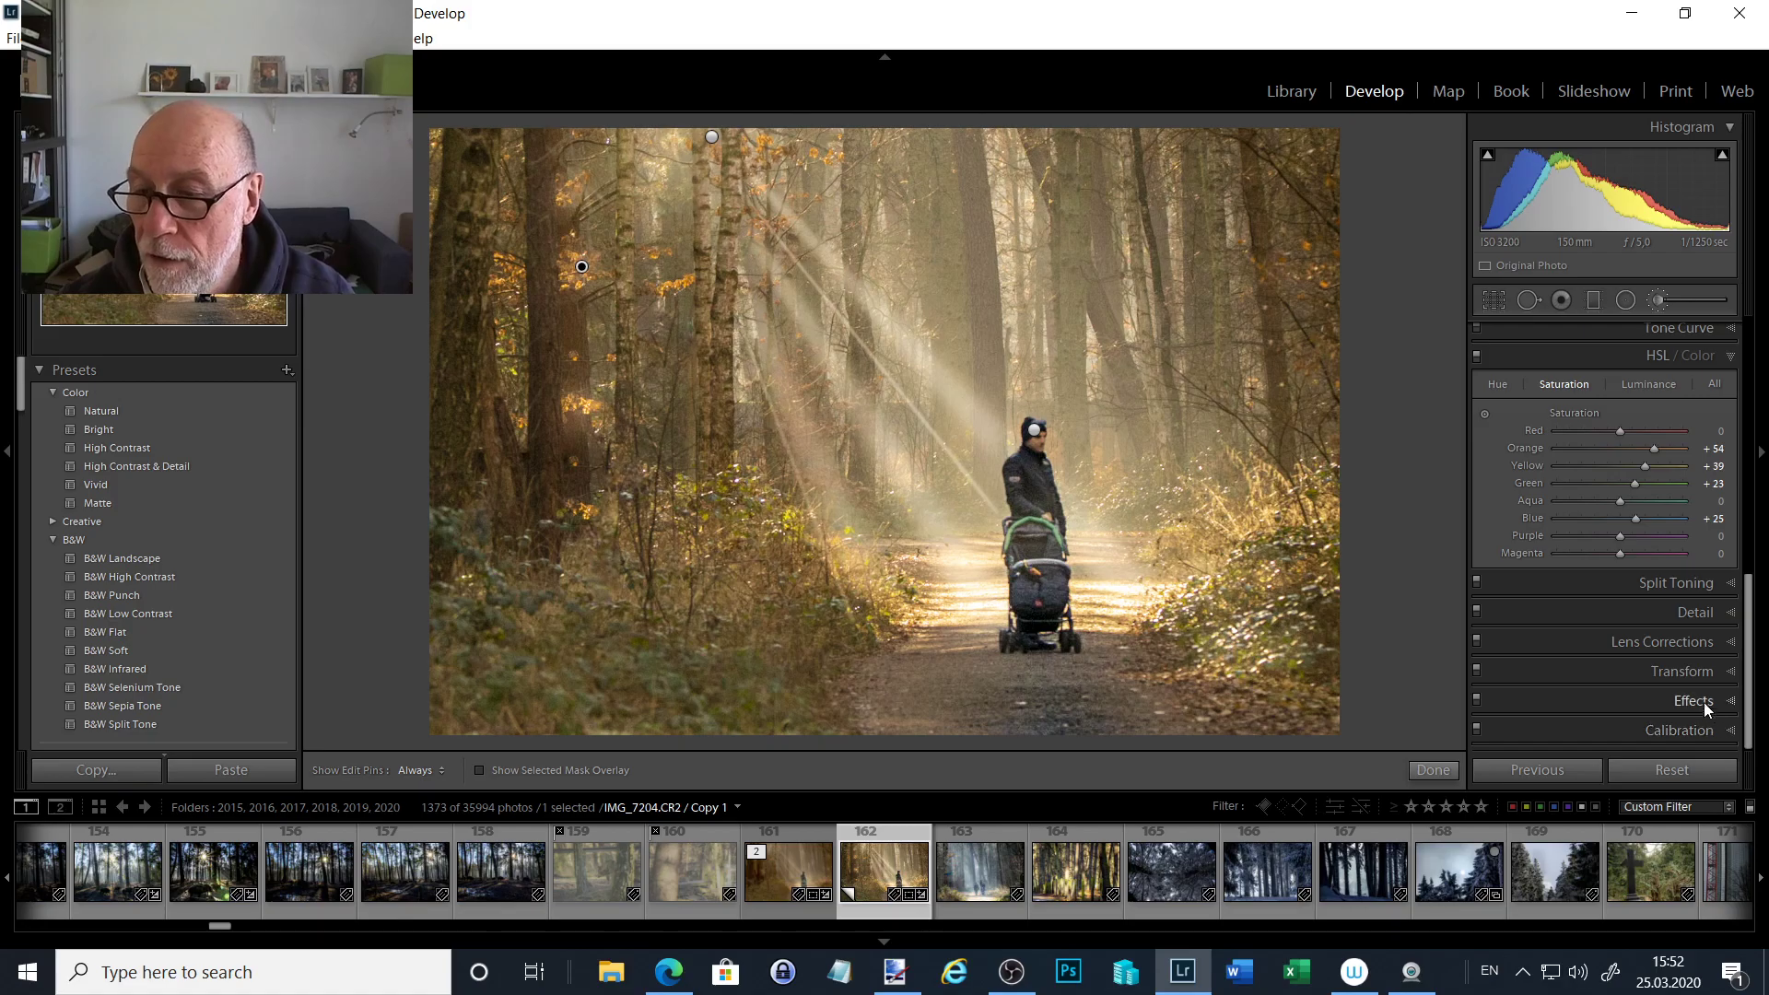
click(1635, 645)
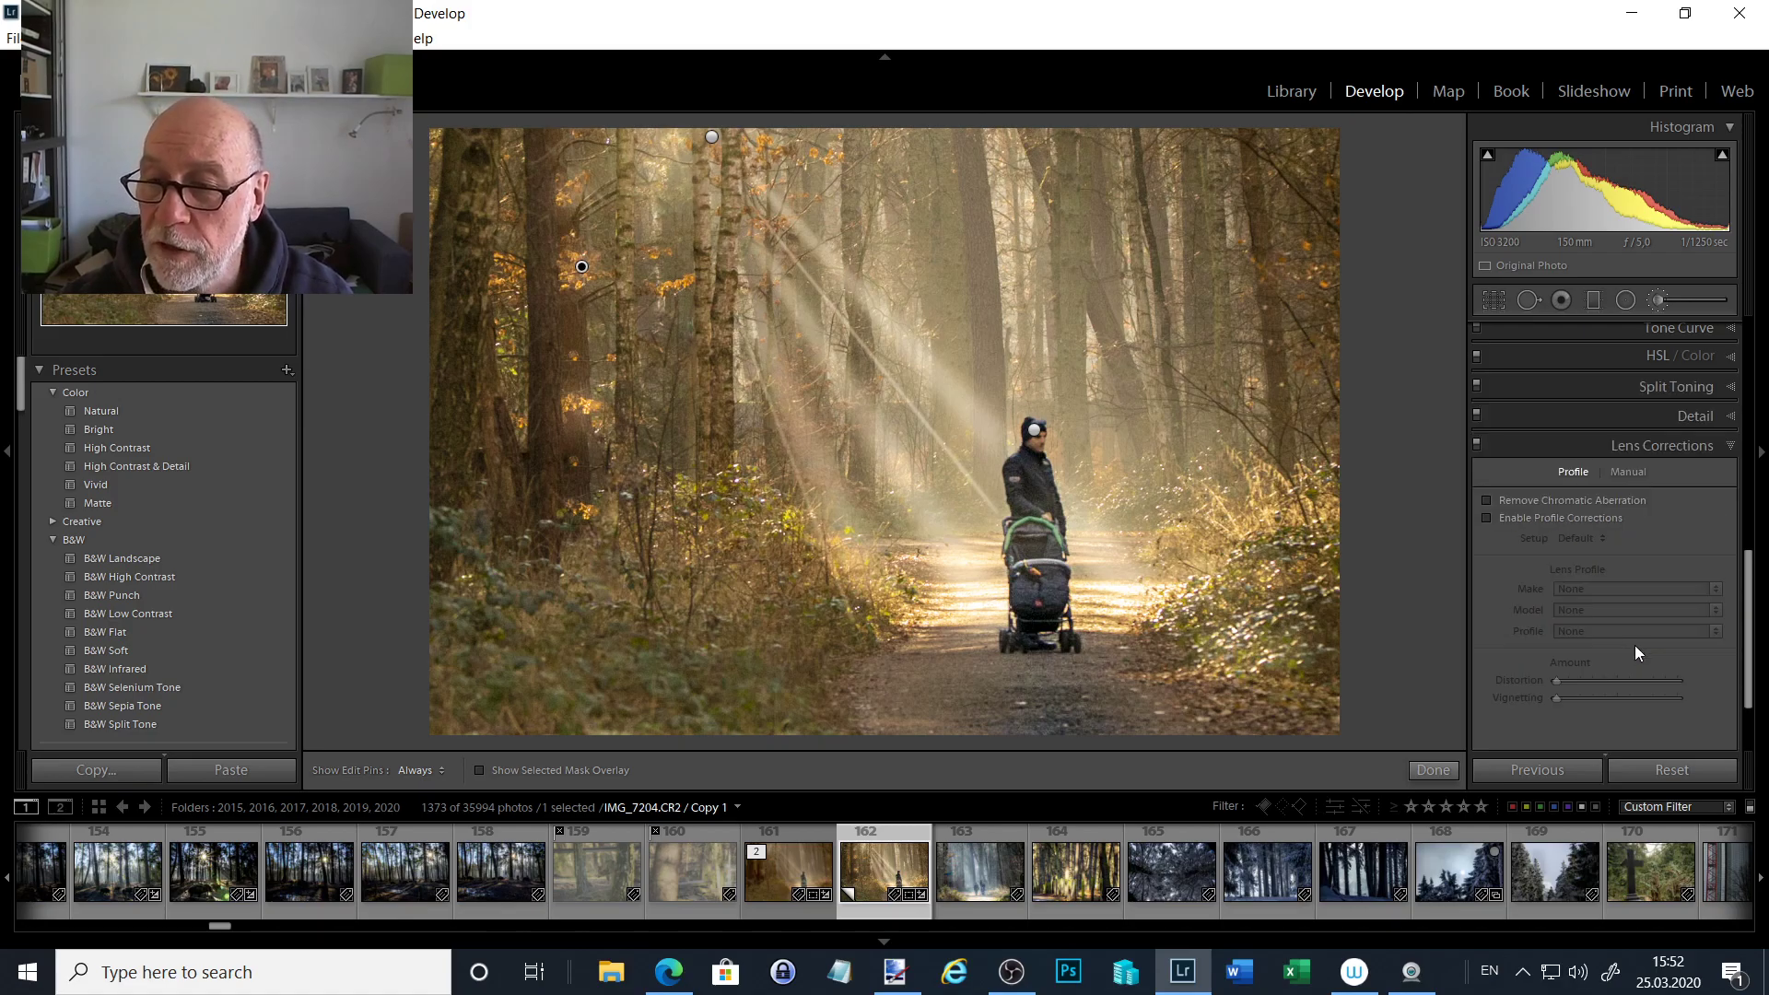
click(1528, 511)
click(1512, 497)
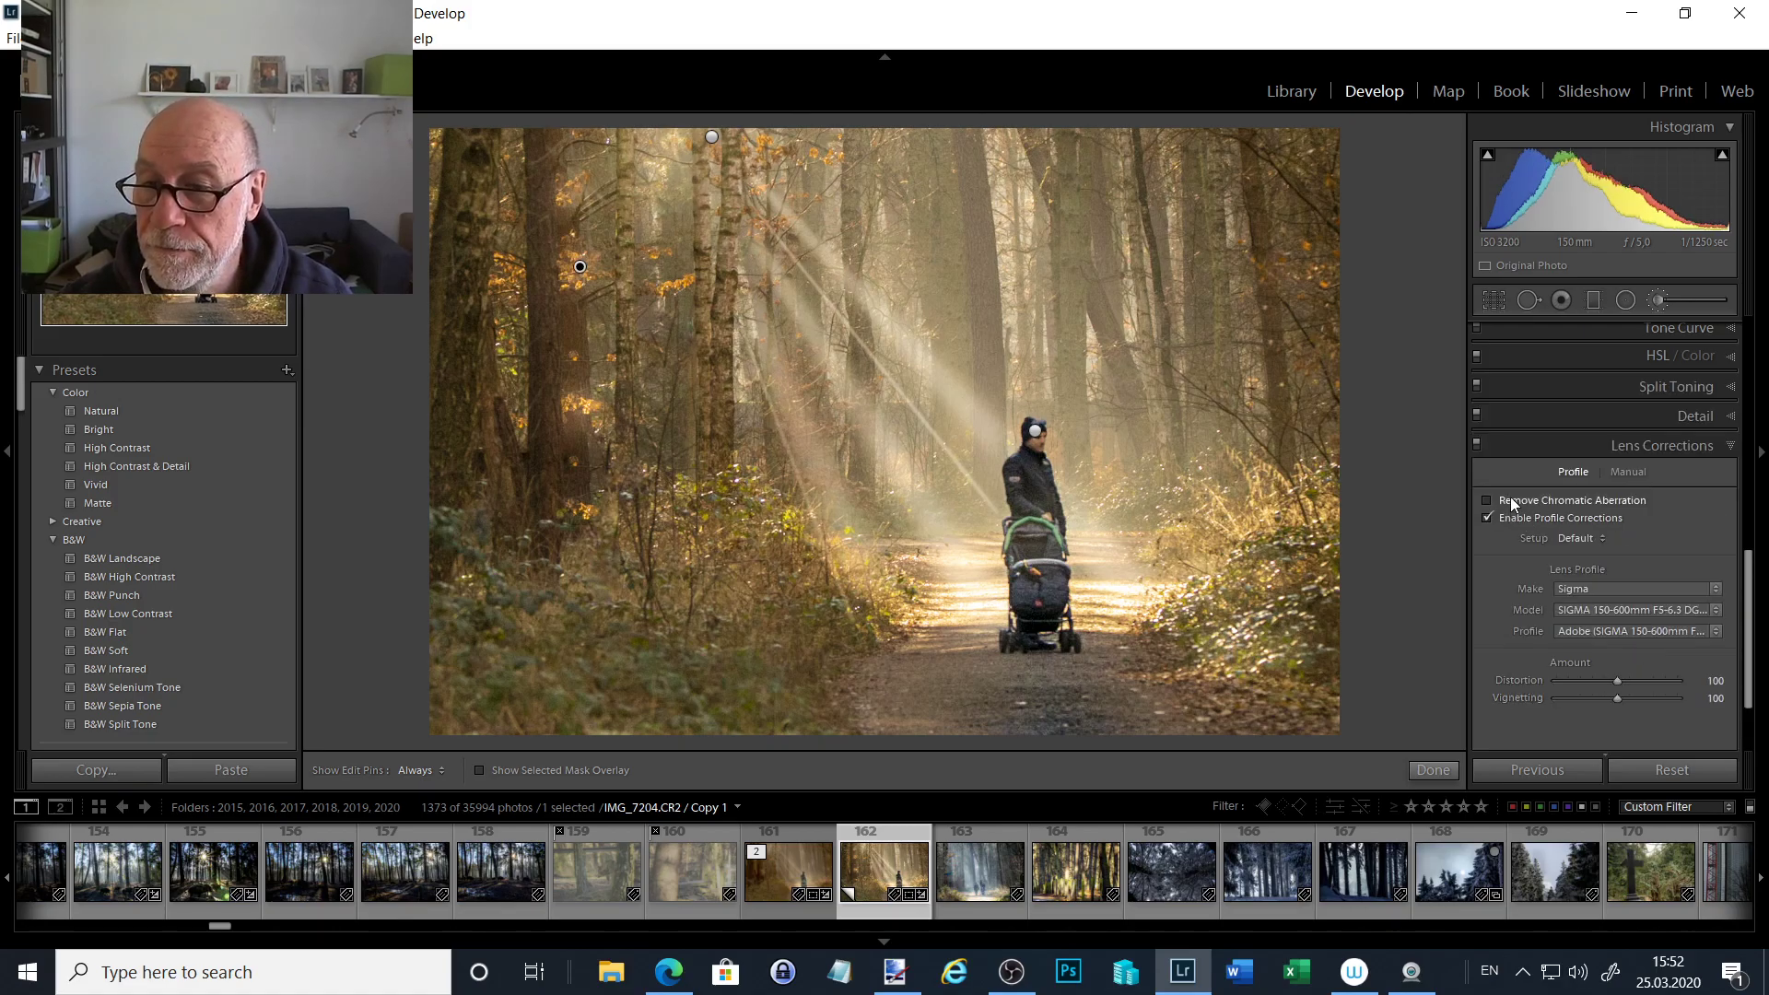
- Set the sharpening masking to 73 while previewing the edge mask in black and white
click(1706, 415)
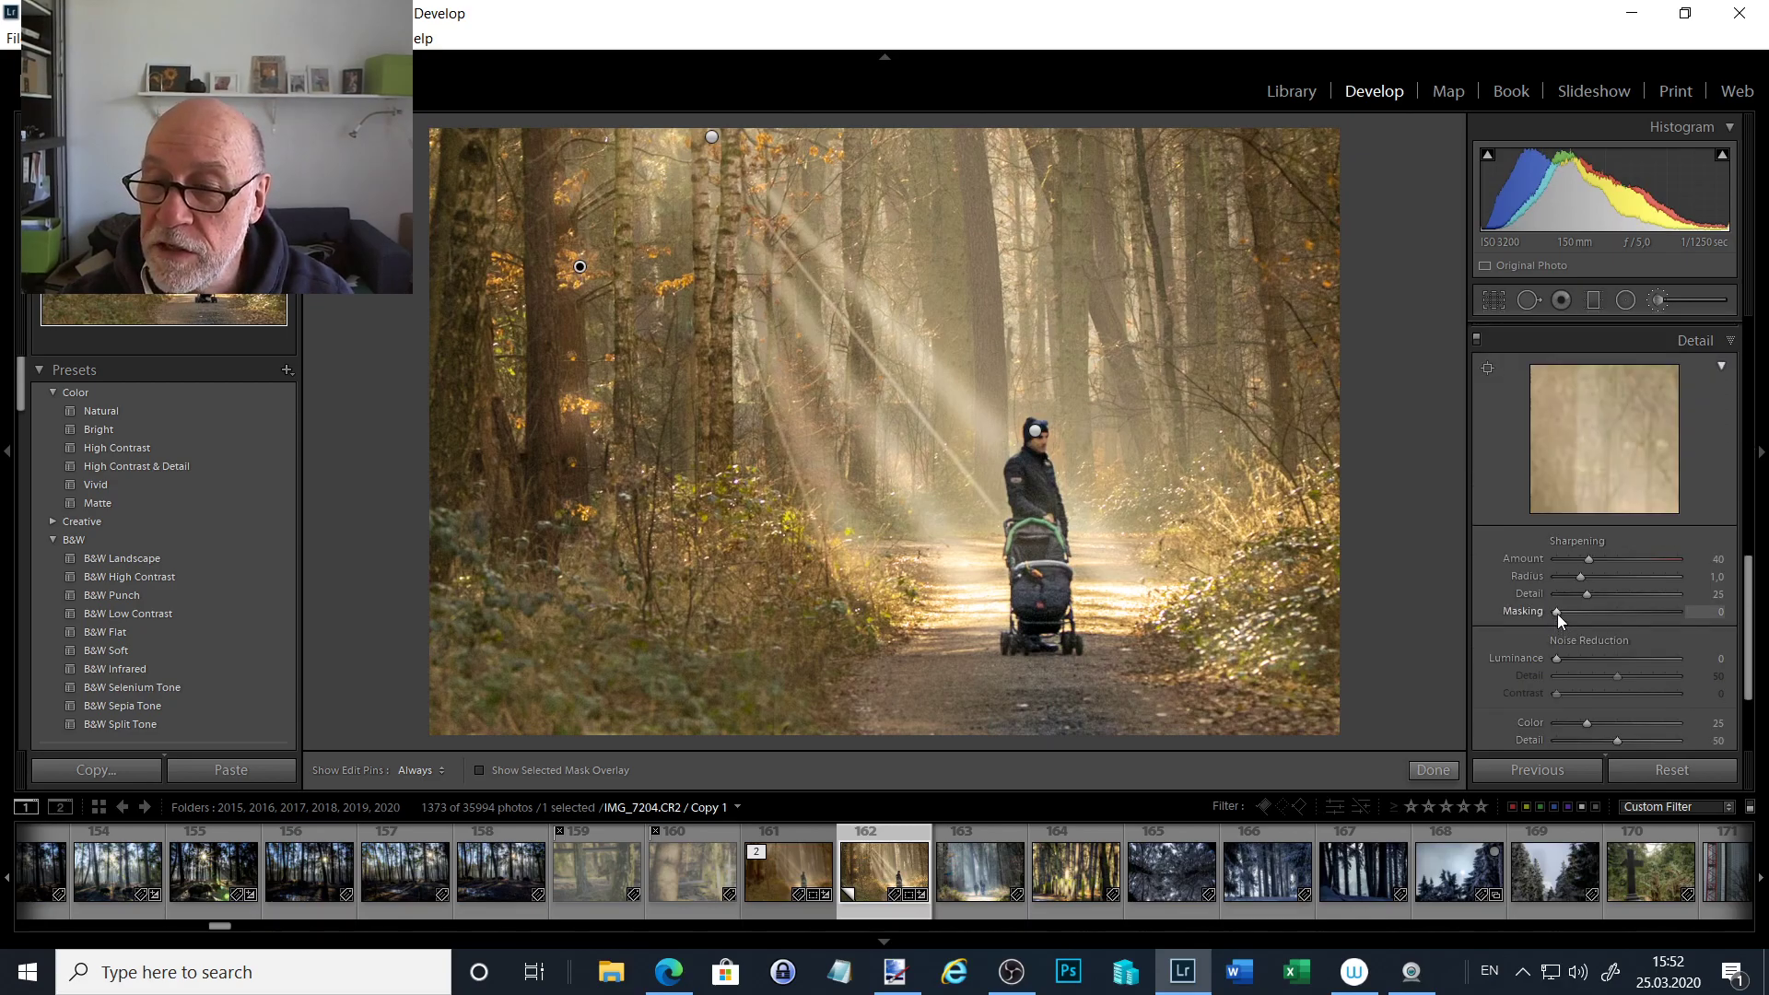
drag(1562, 612, 1565, 614)
drag(1563, 610, 1624, 603)
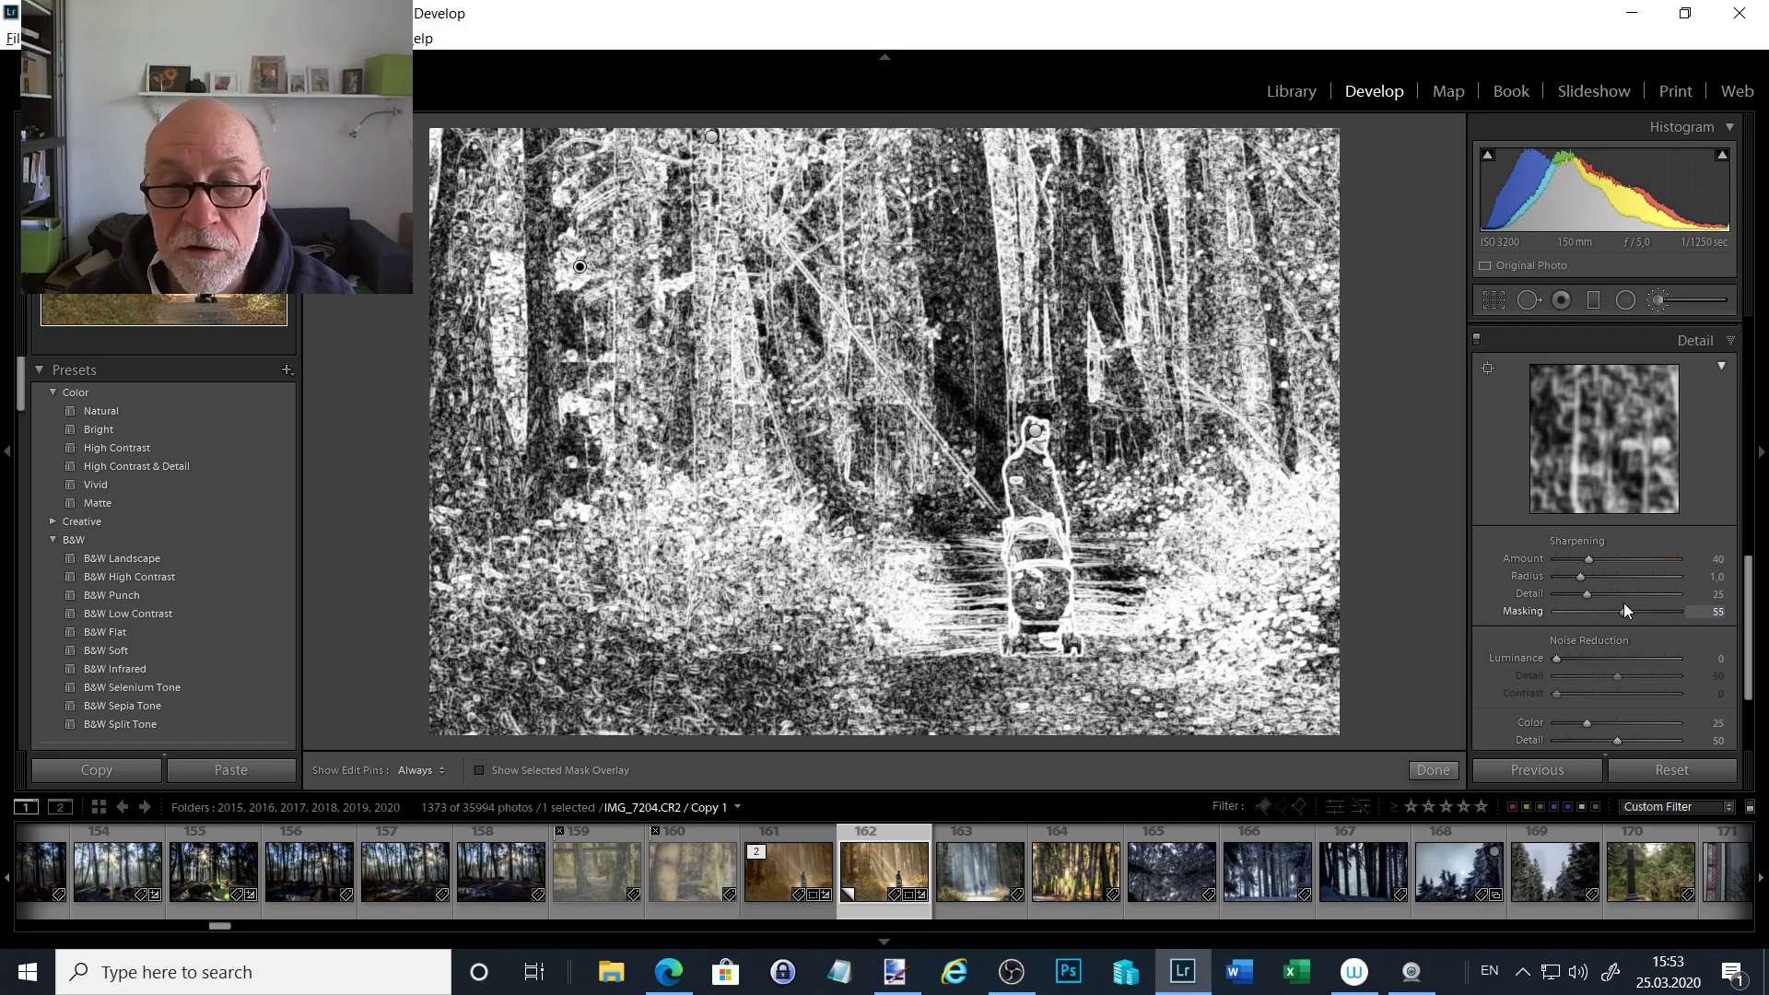
drag(1624, 603, 1644, 616)
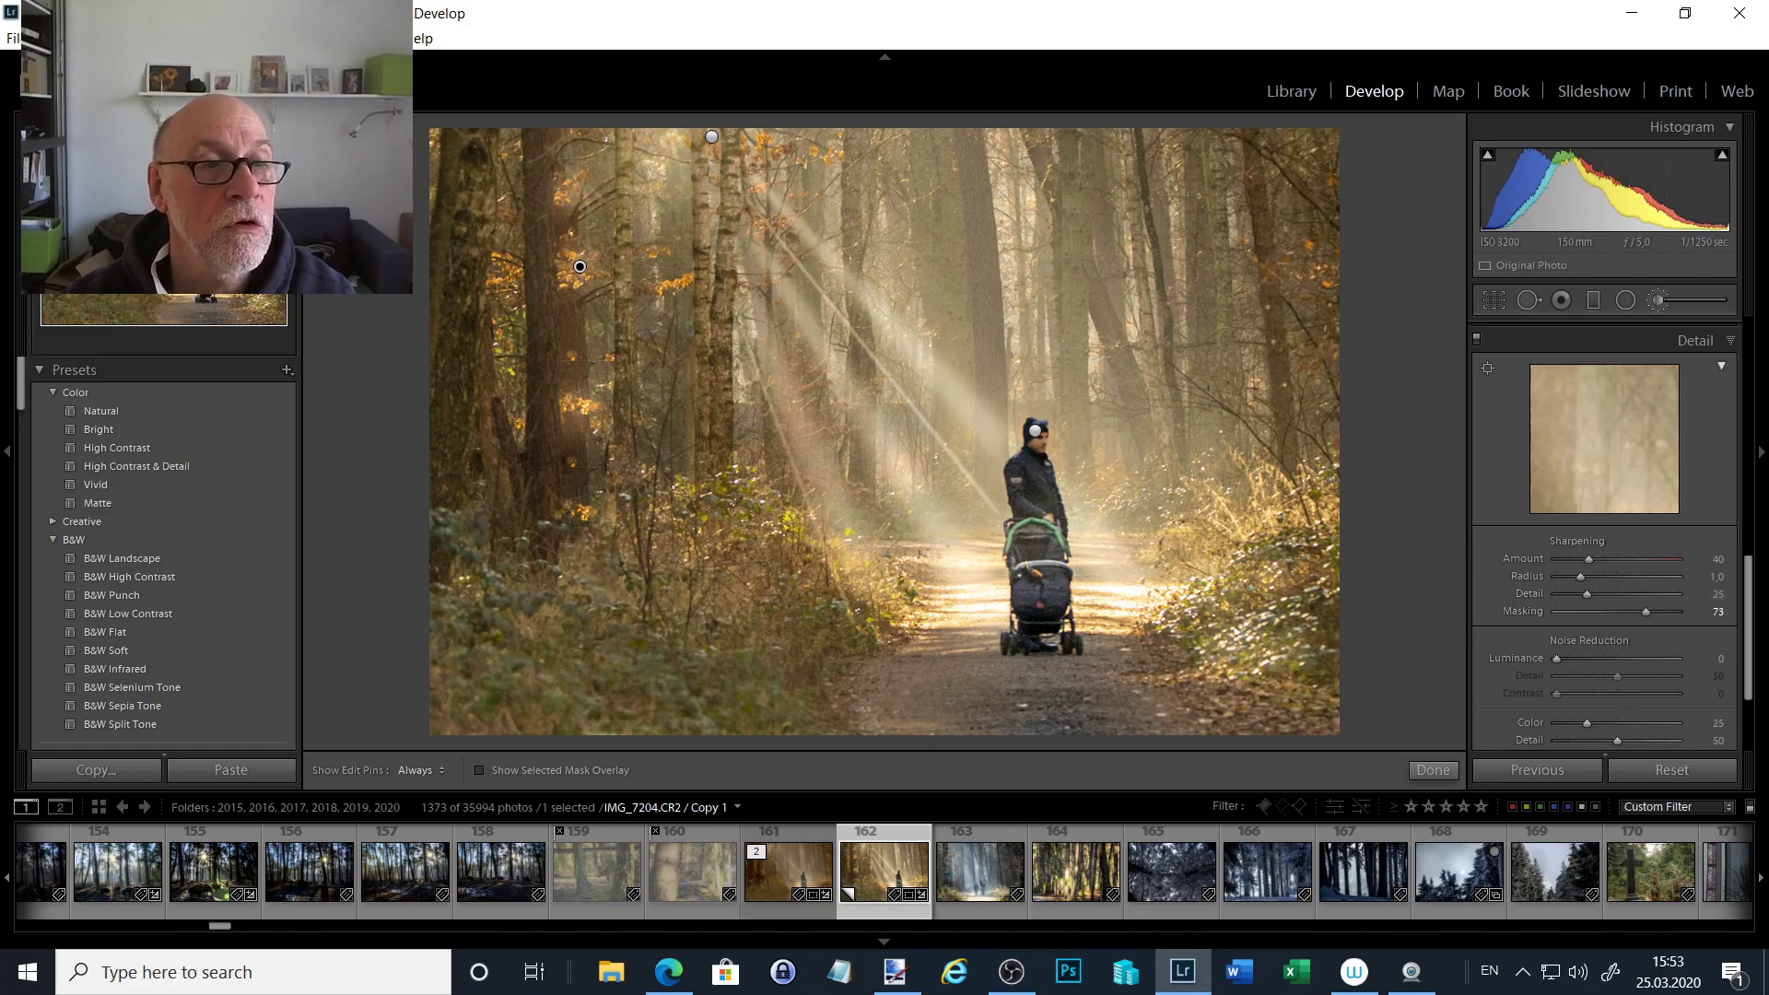
- Set the sharpening amount to 88, radius to 0.7 and detail to 52, checking the effect on the magnified photo
key(z)
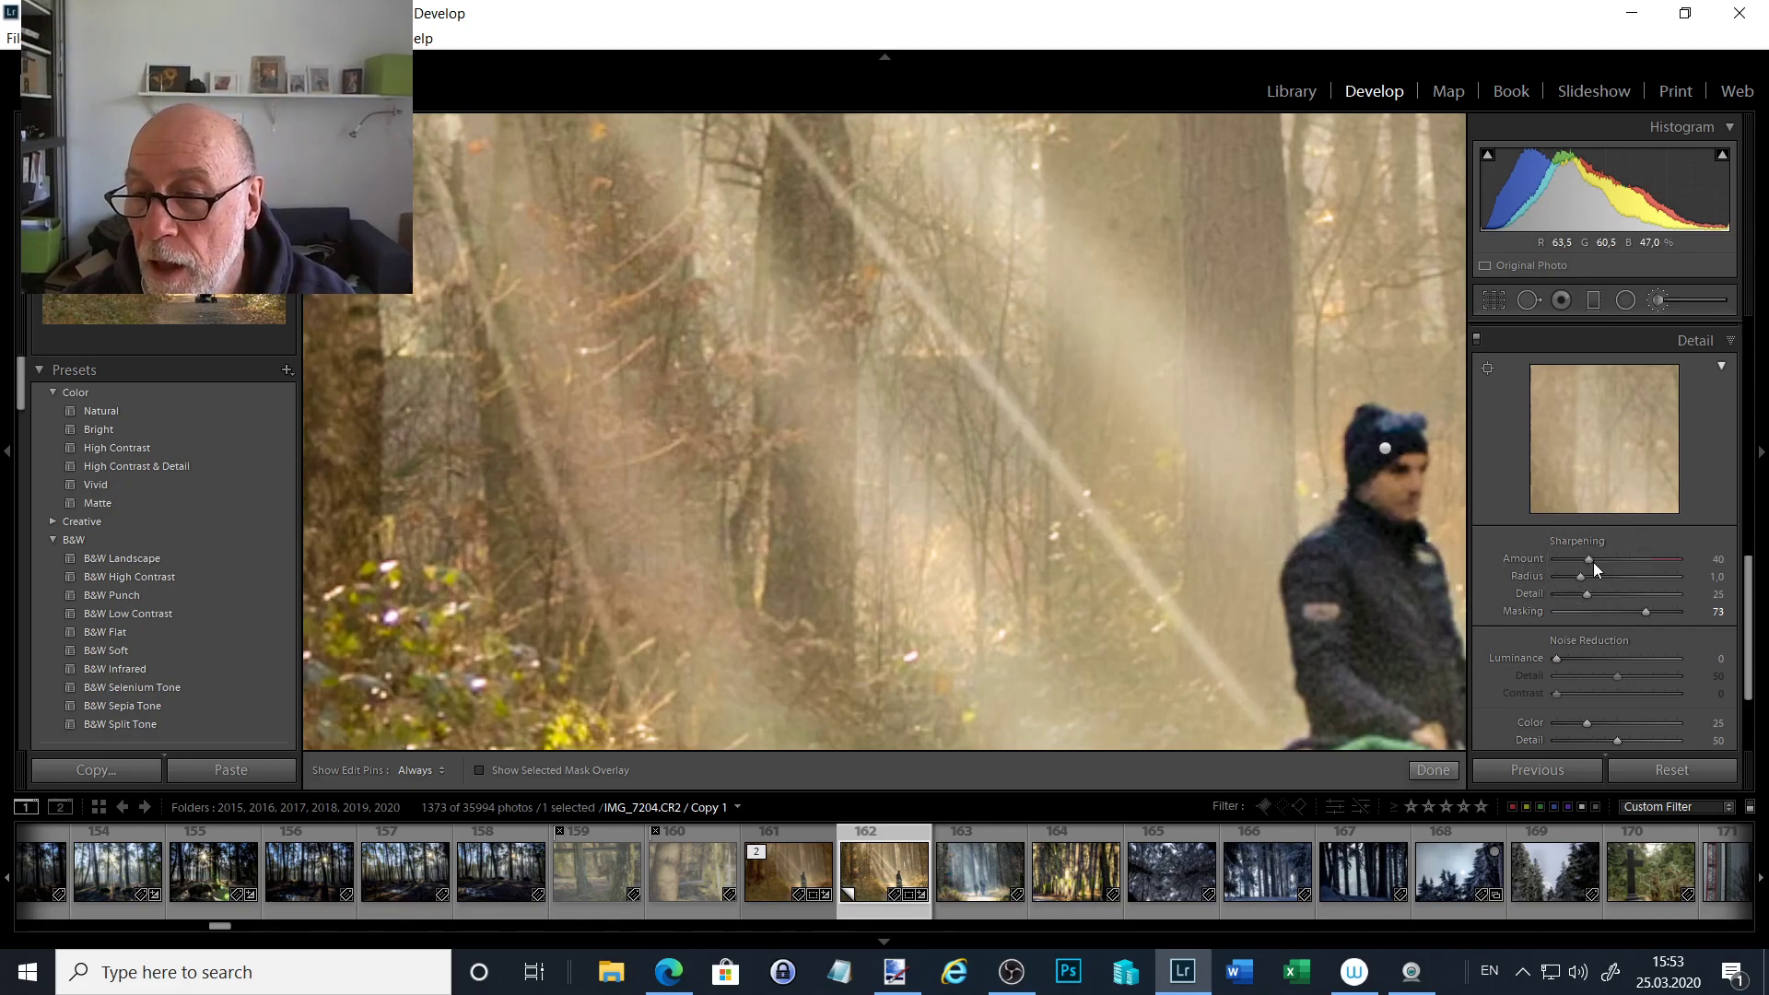
key(alt)
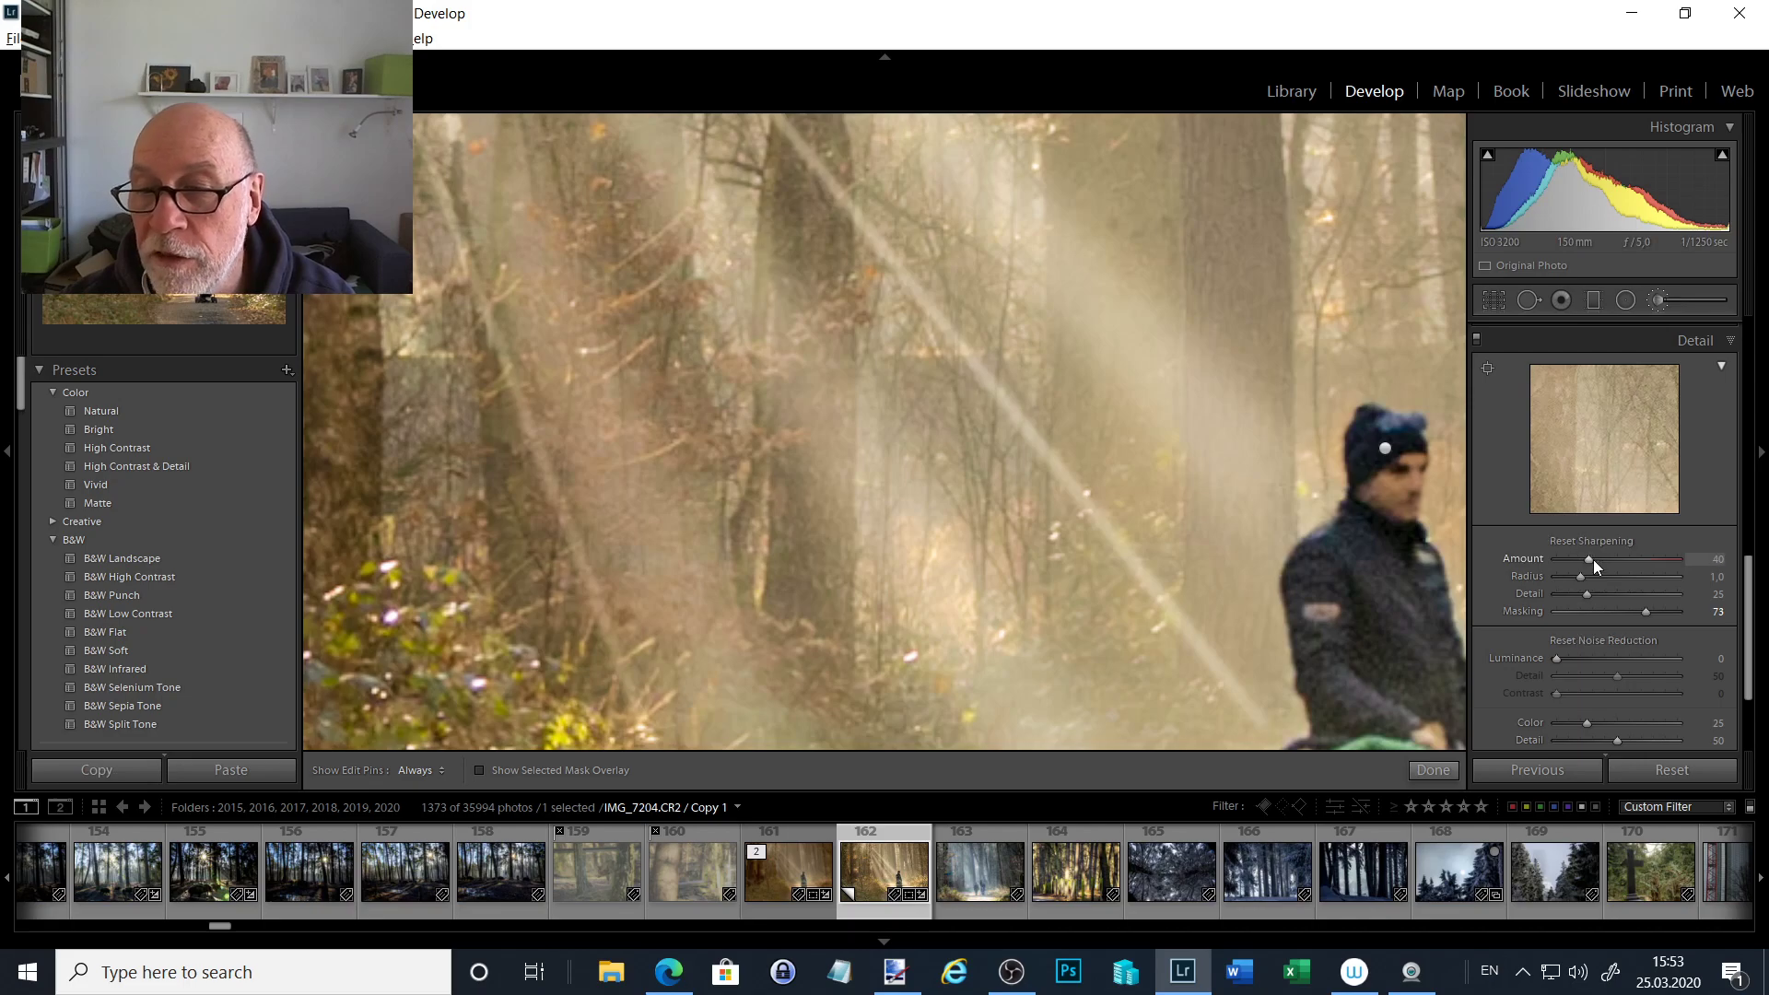
drag(1595, 560, 1618, 566)
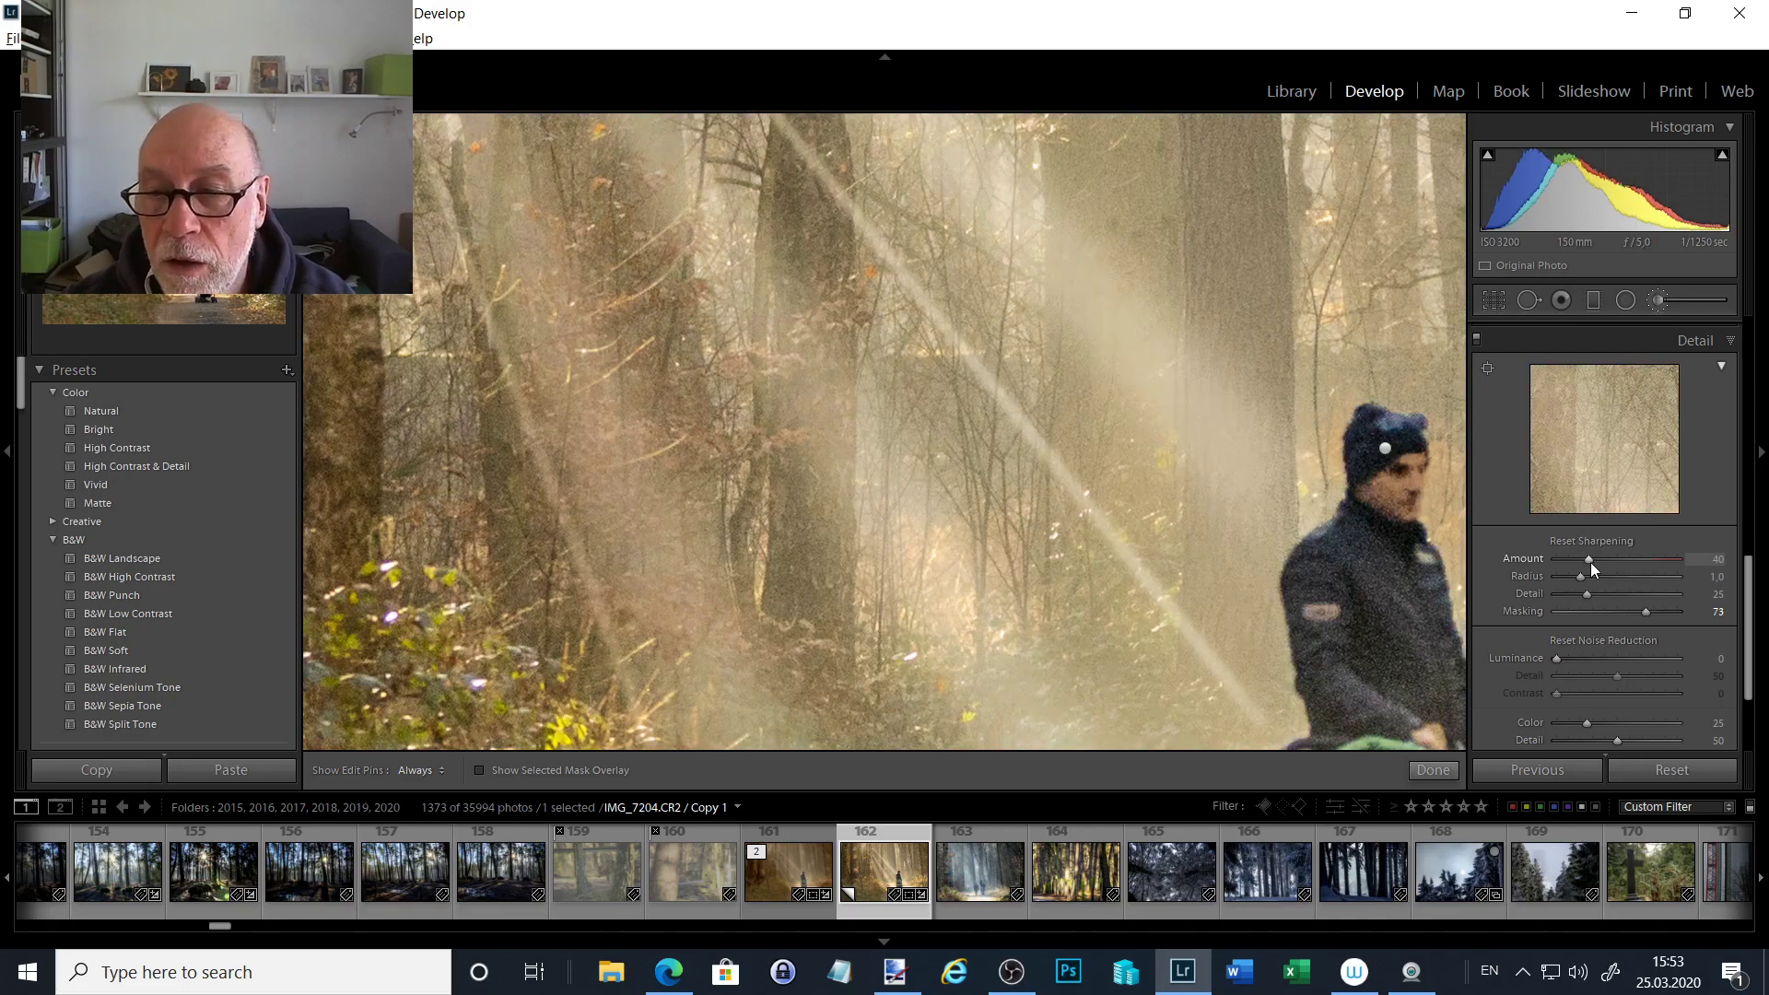
drag(1590, 555, 1612, 556)
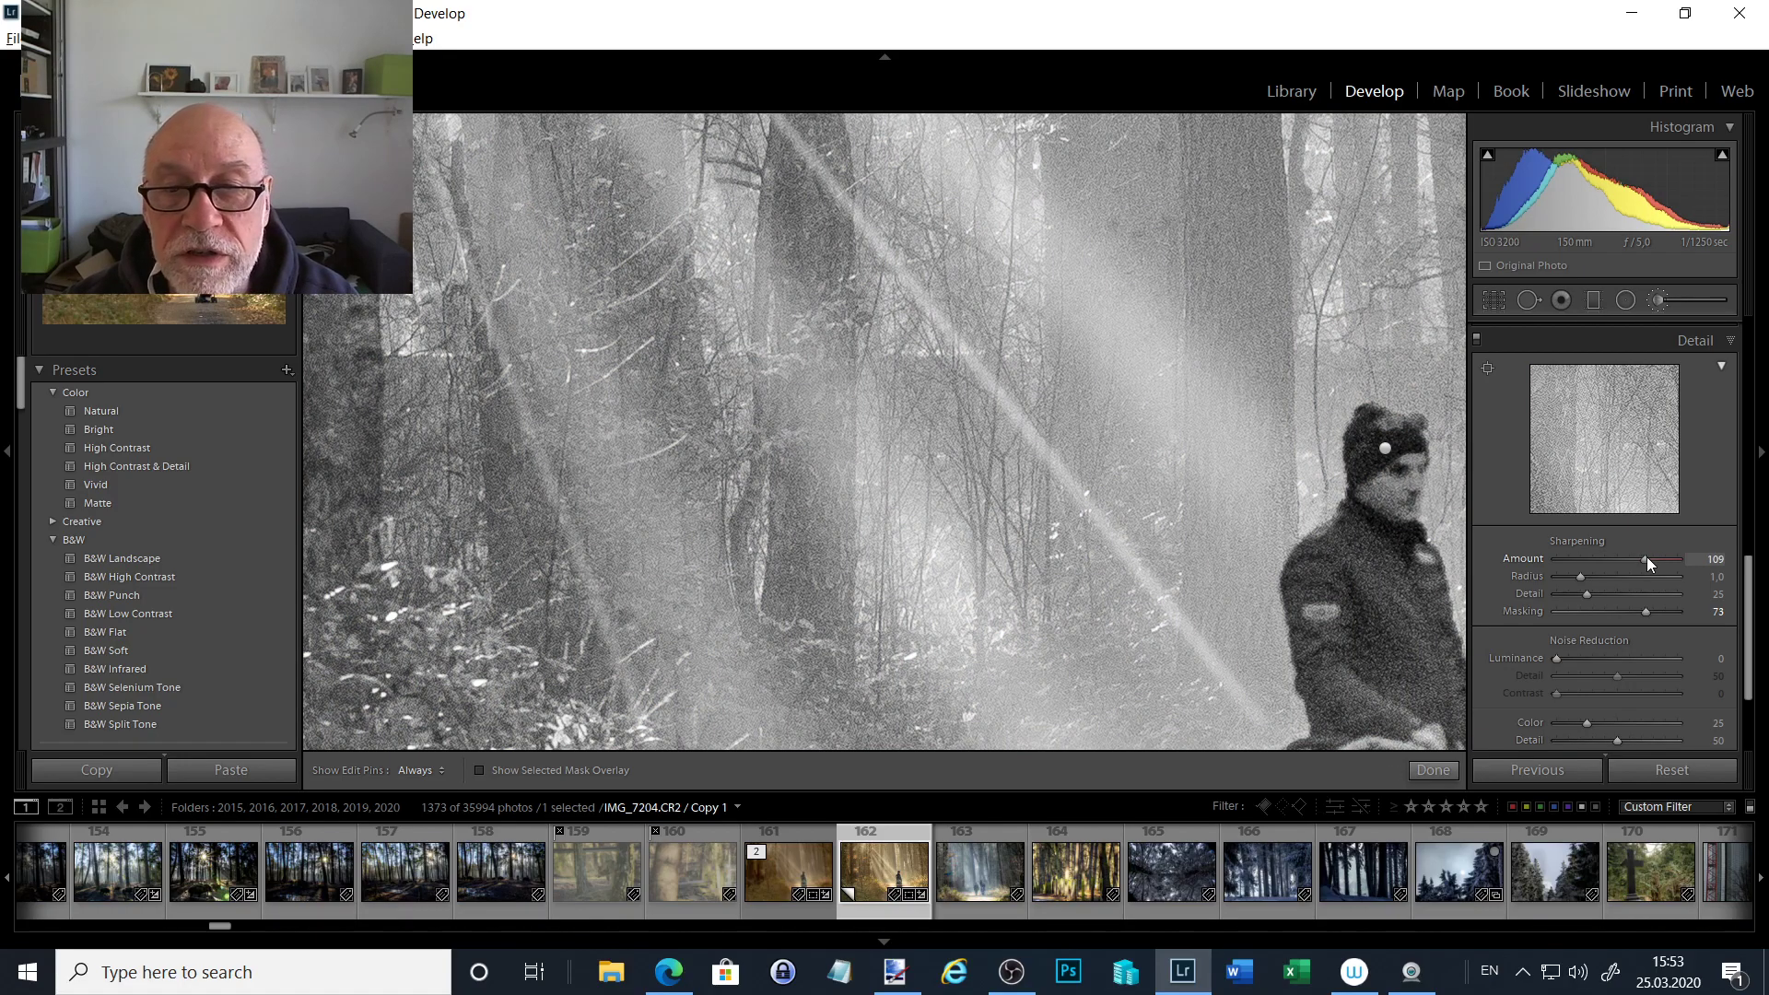
drag(1644, 557, 1635, 557)
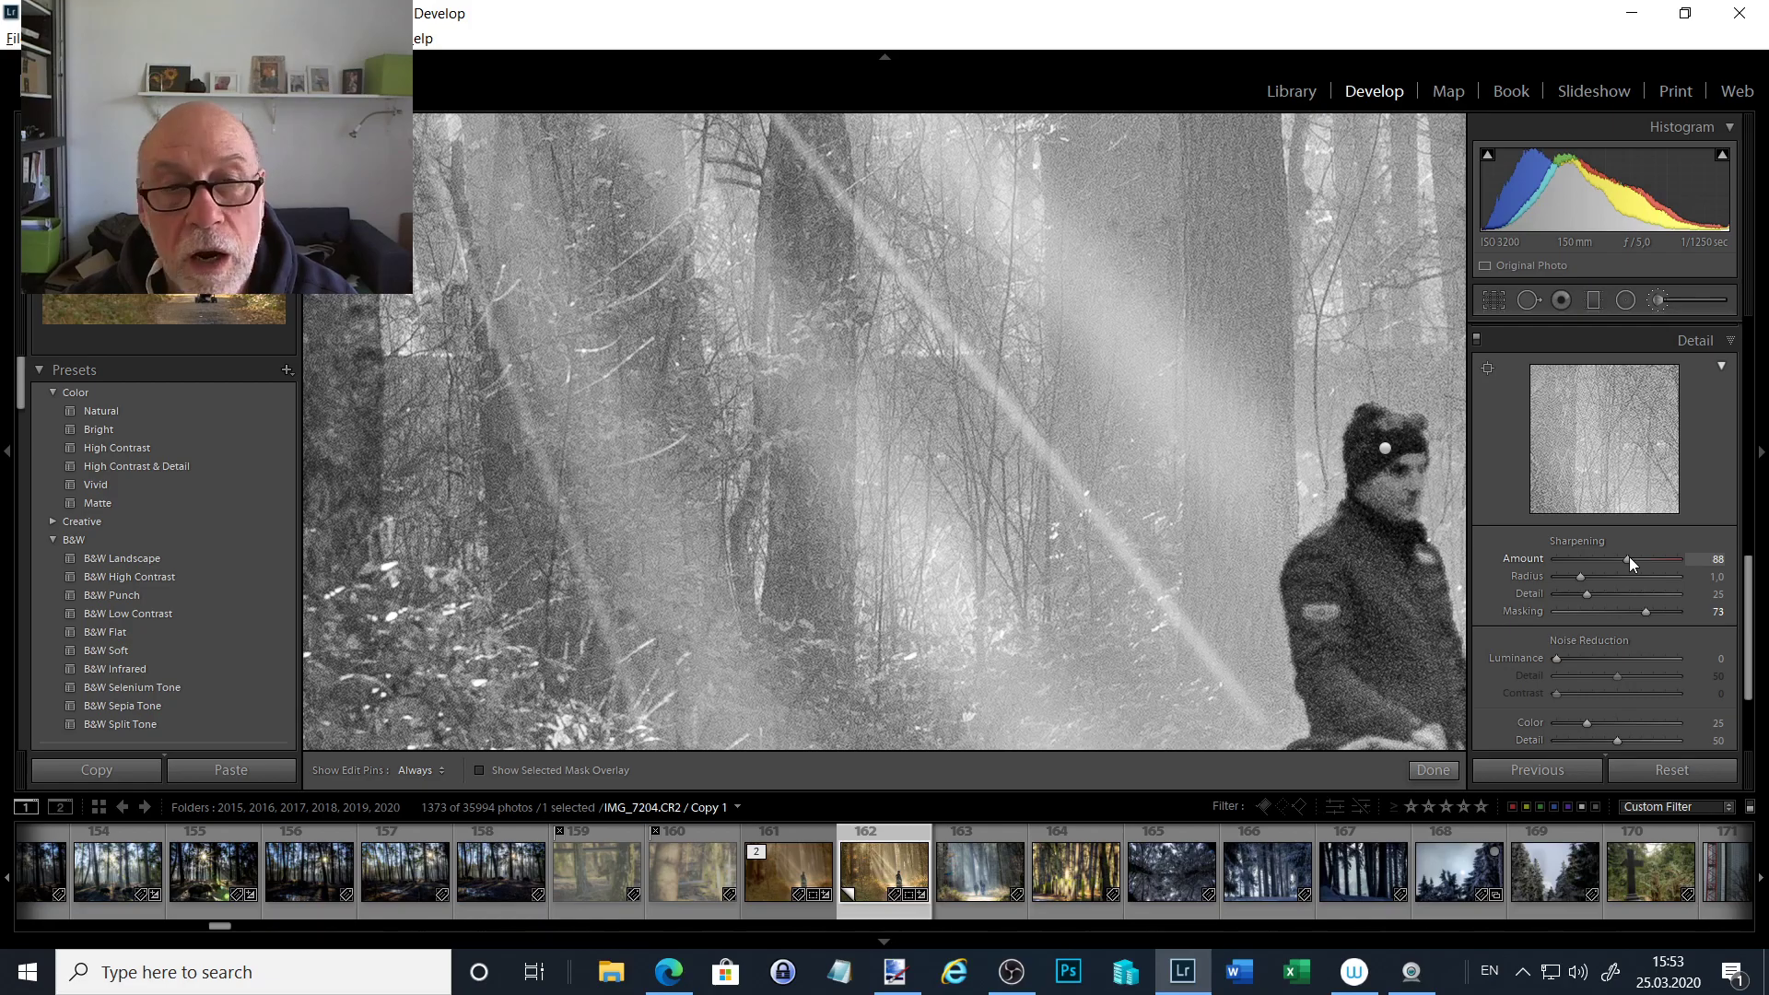
drag(1629, 556, 1628, 555)
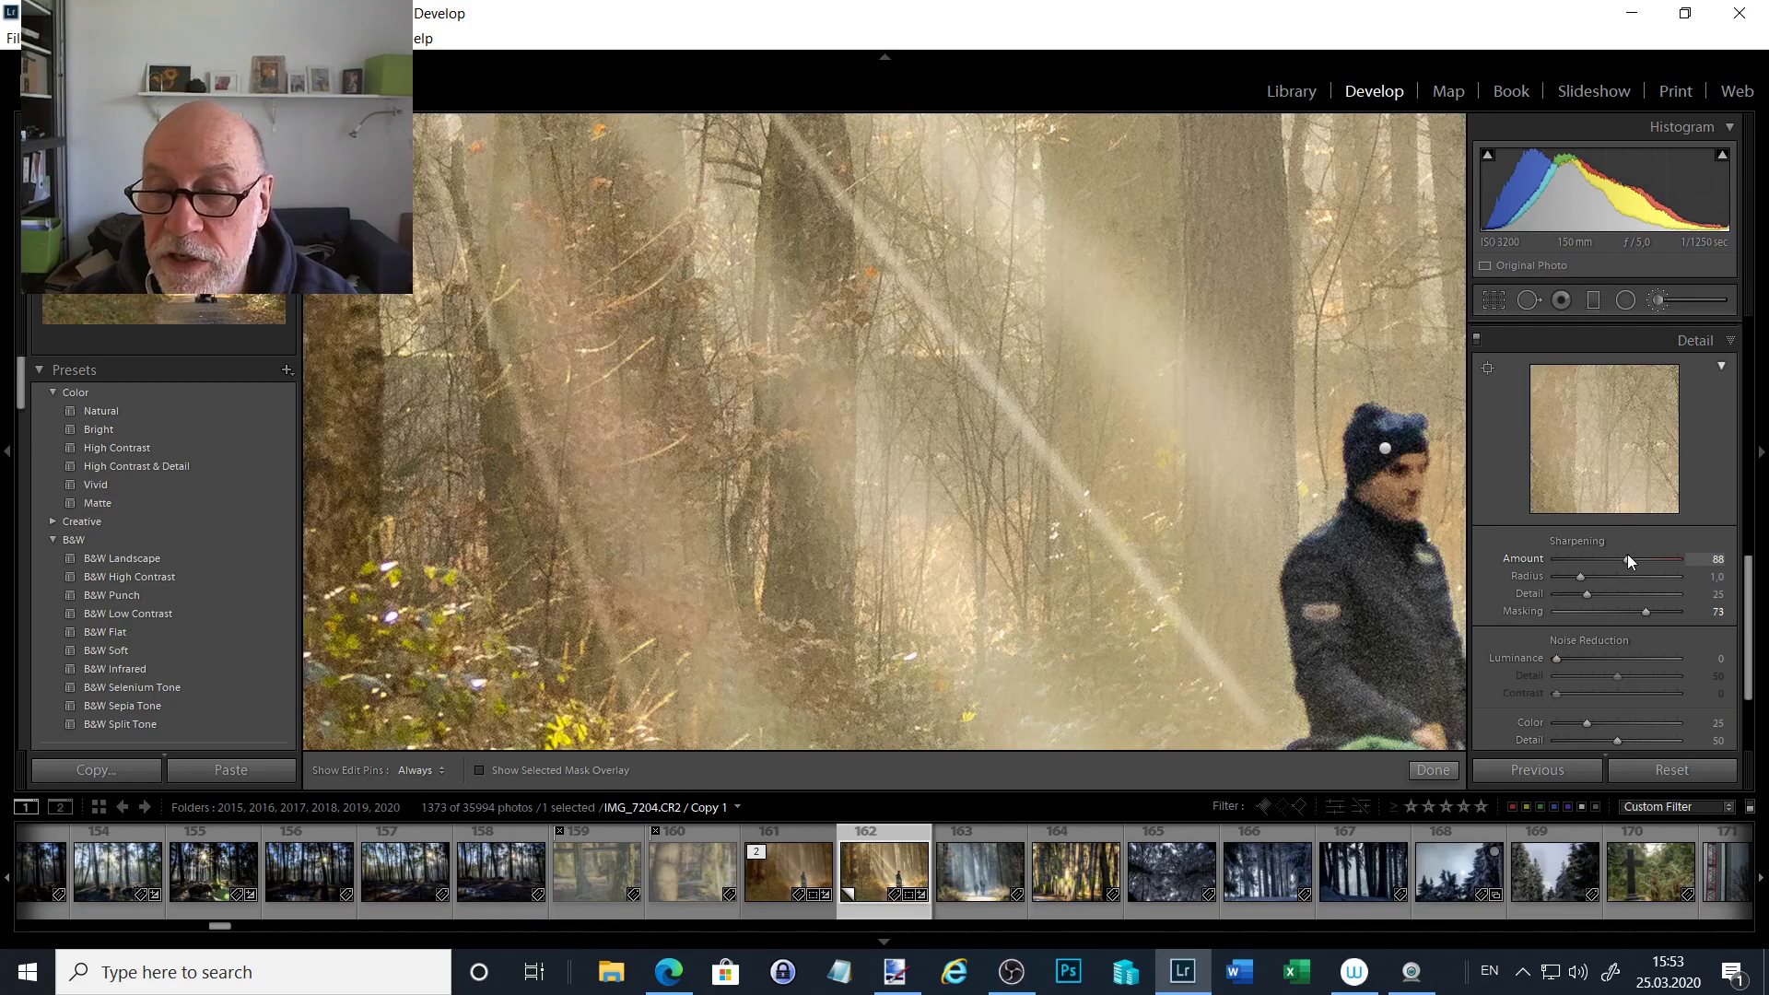
alt+click(1577, 577)
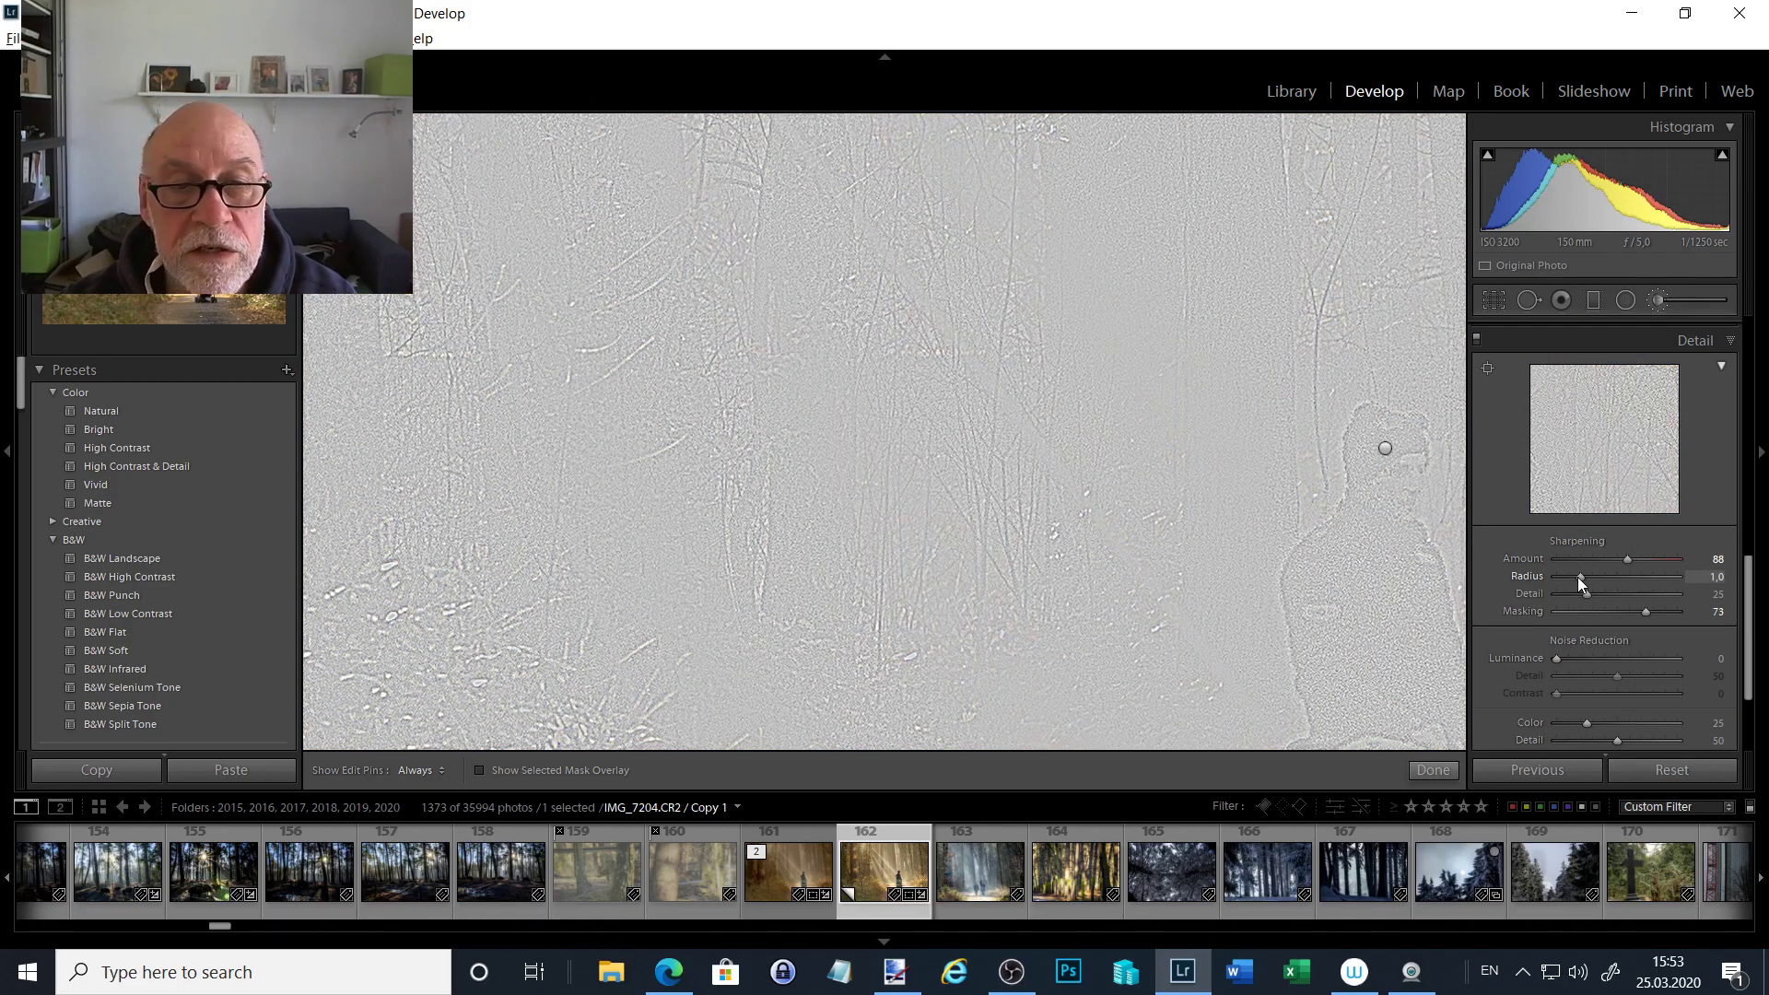
drag(1583, 575, 1616, 592)
- Set the luminance noise reduction to 34 and return to the view of the whole photo
drag(1556, 656, 1559, 656)
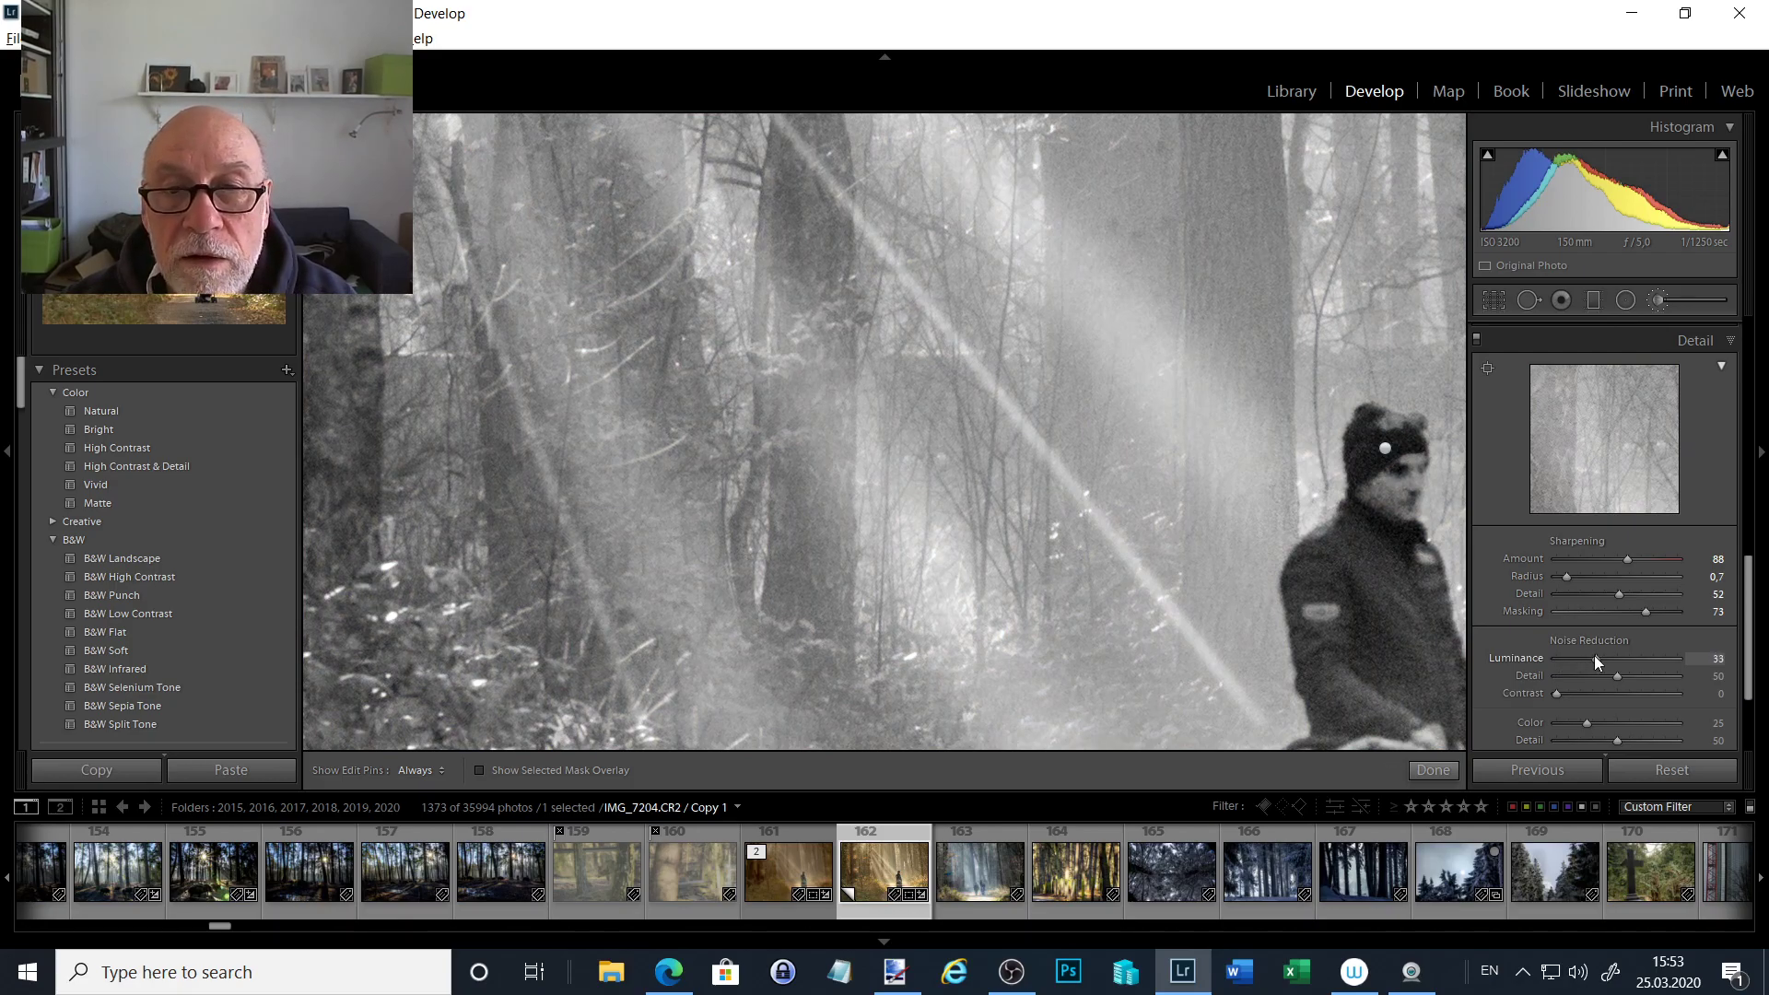
drag(1595, 655, 1597, 655)
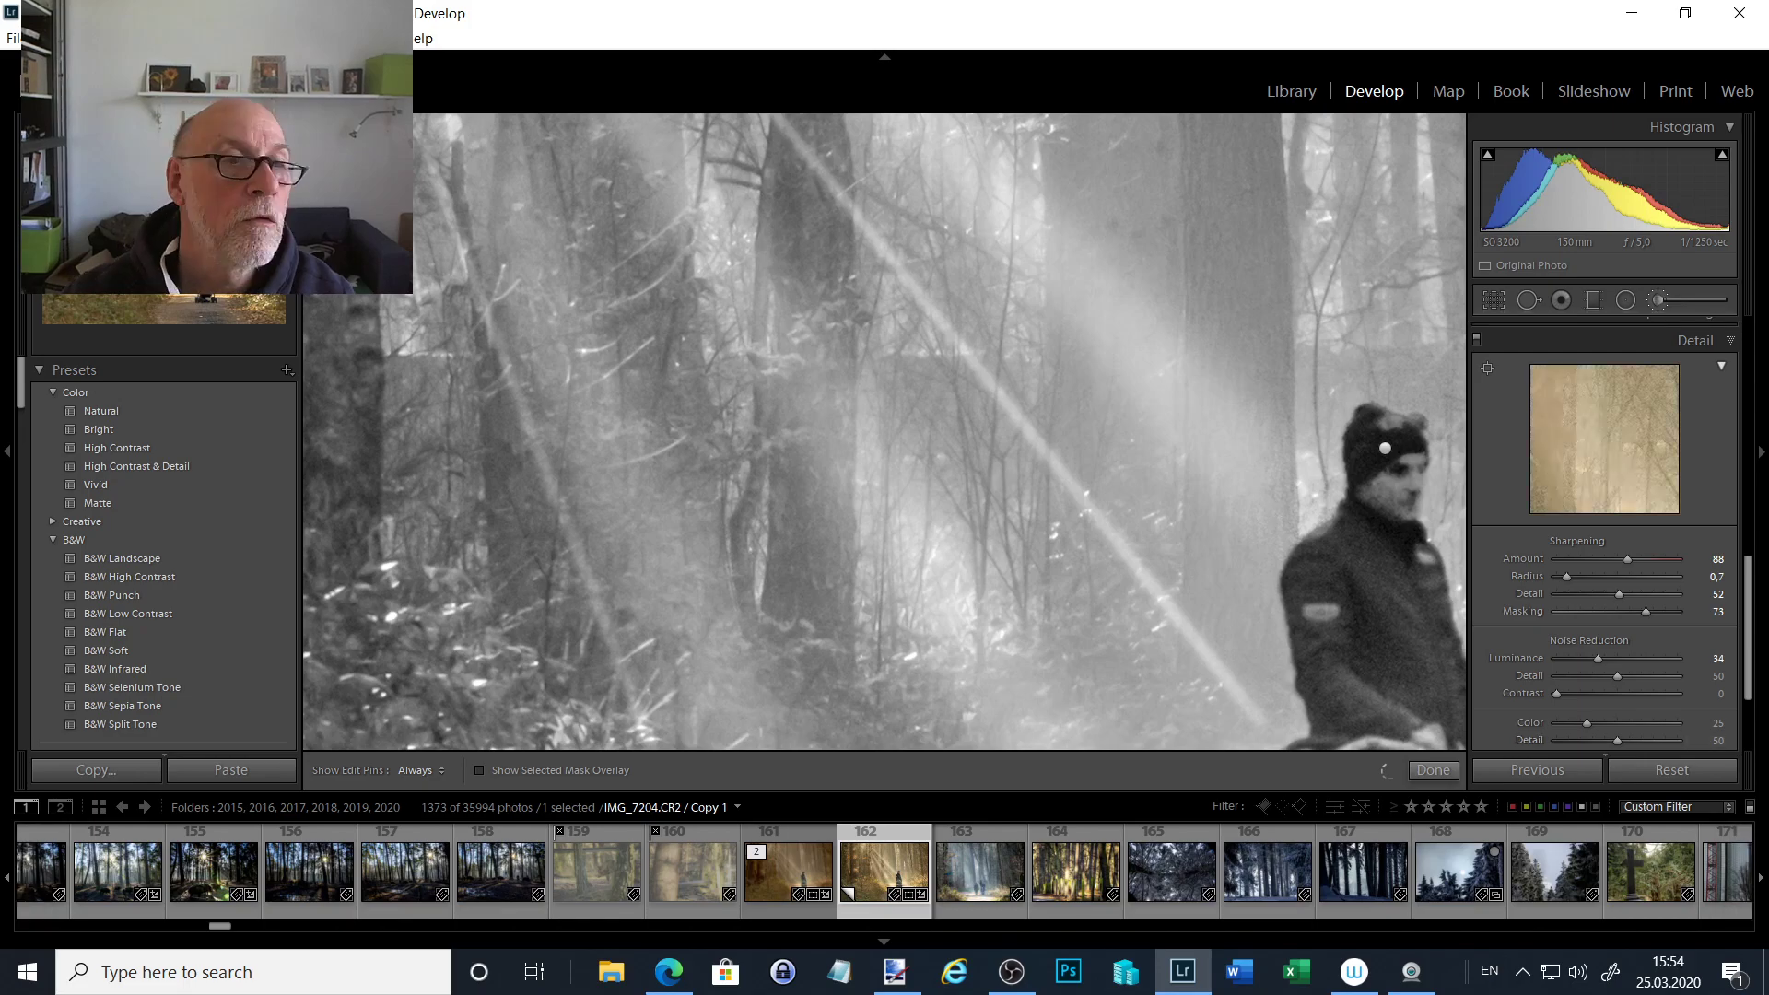
key(z)
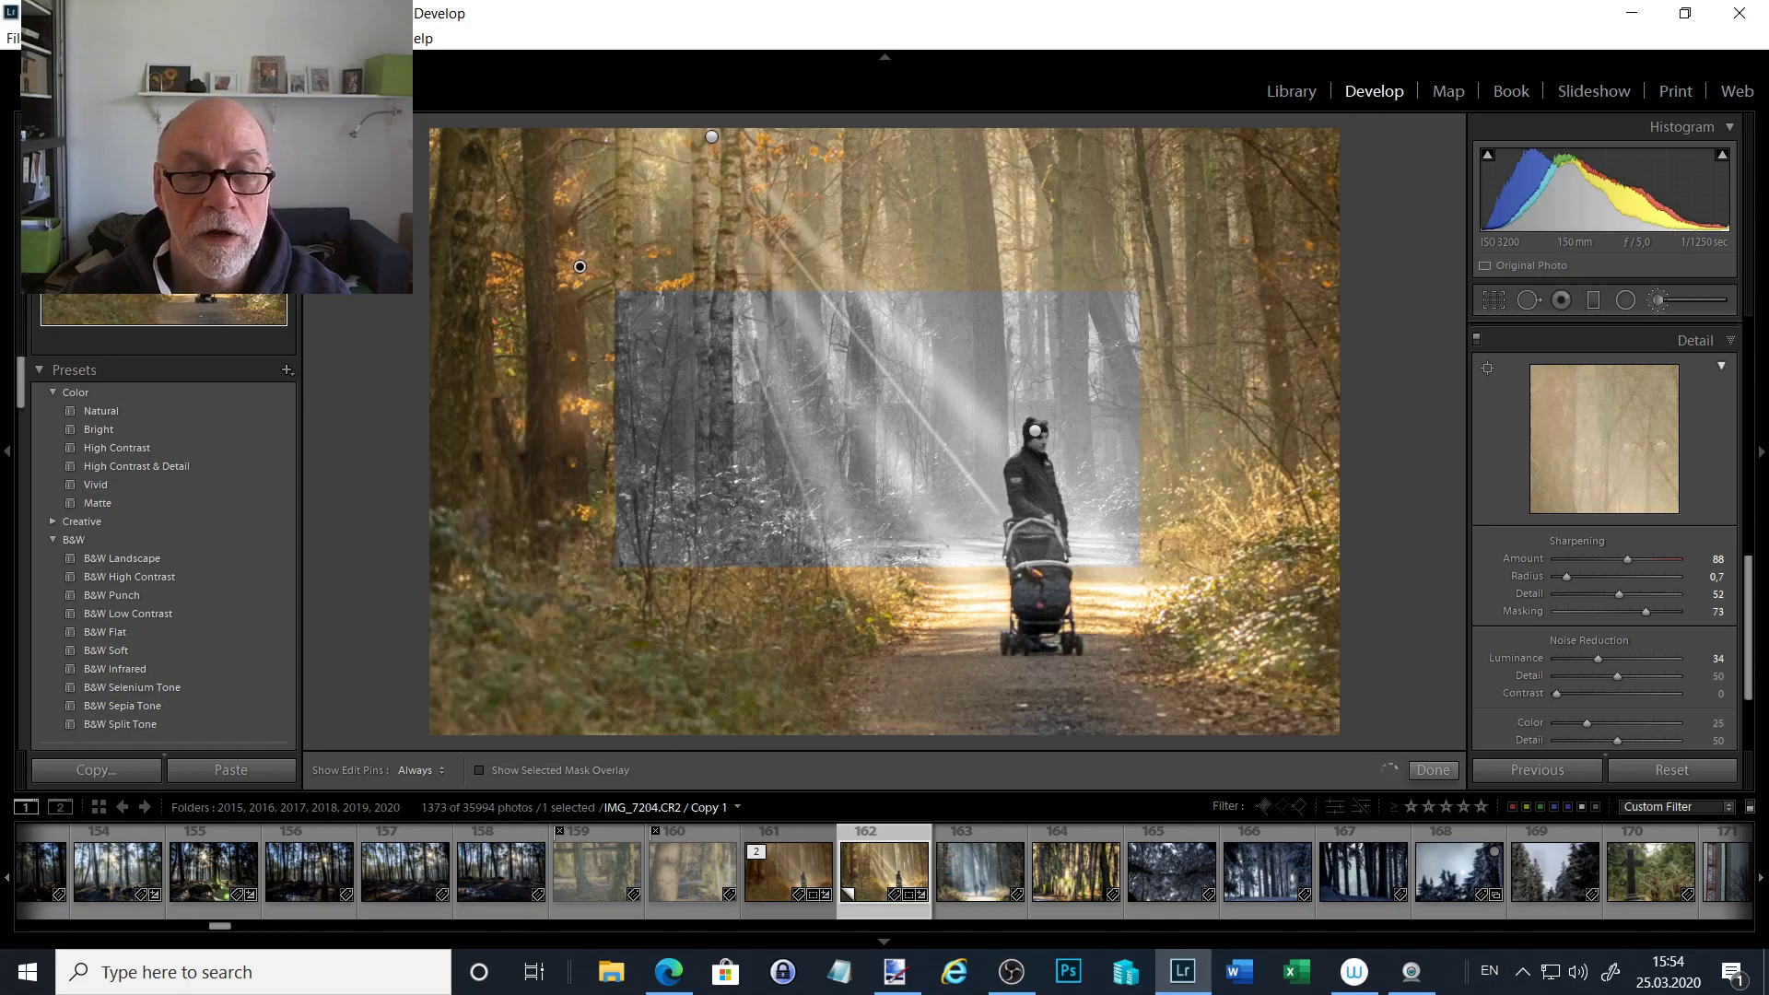